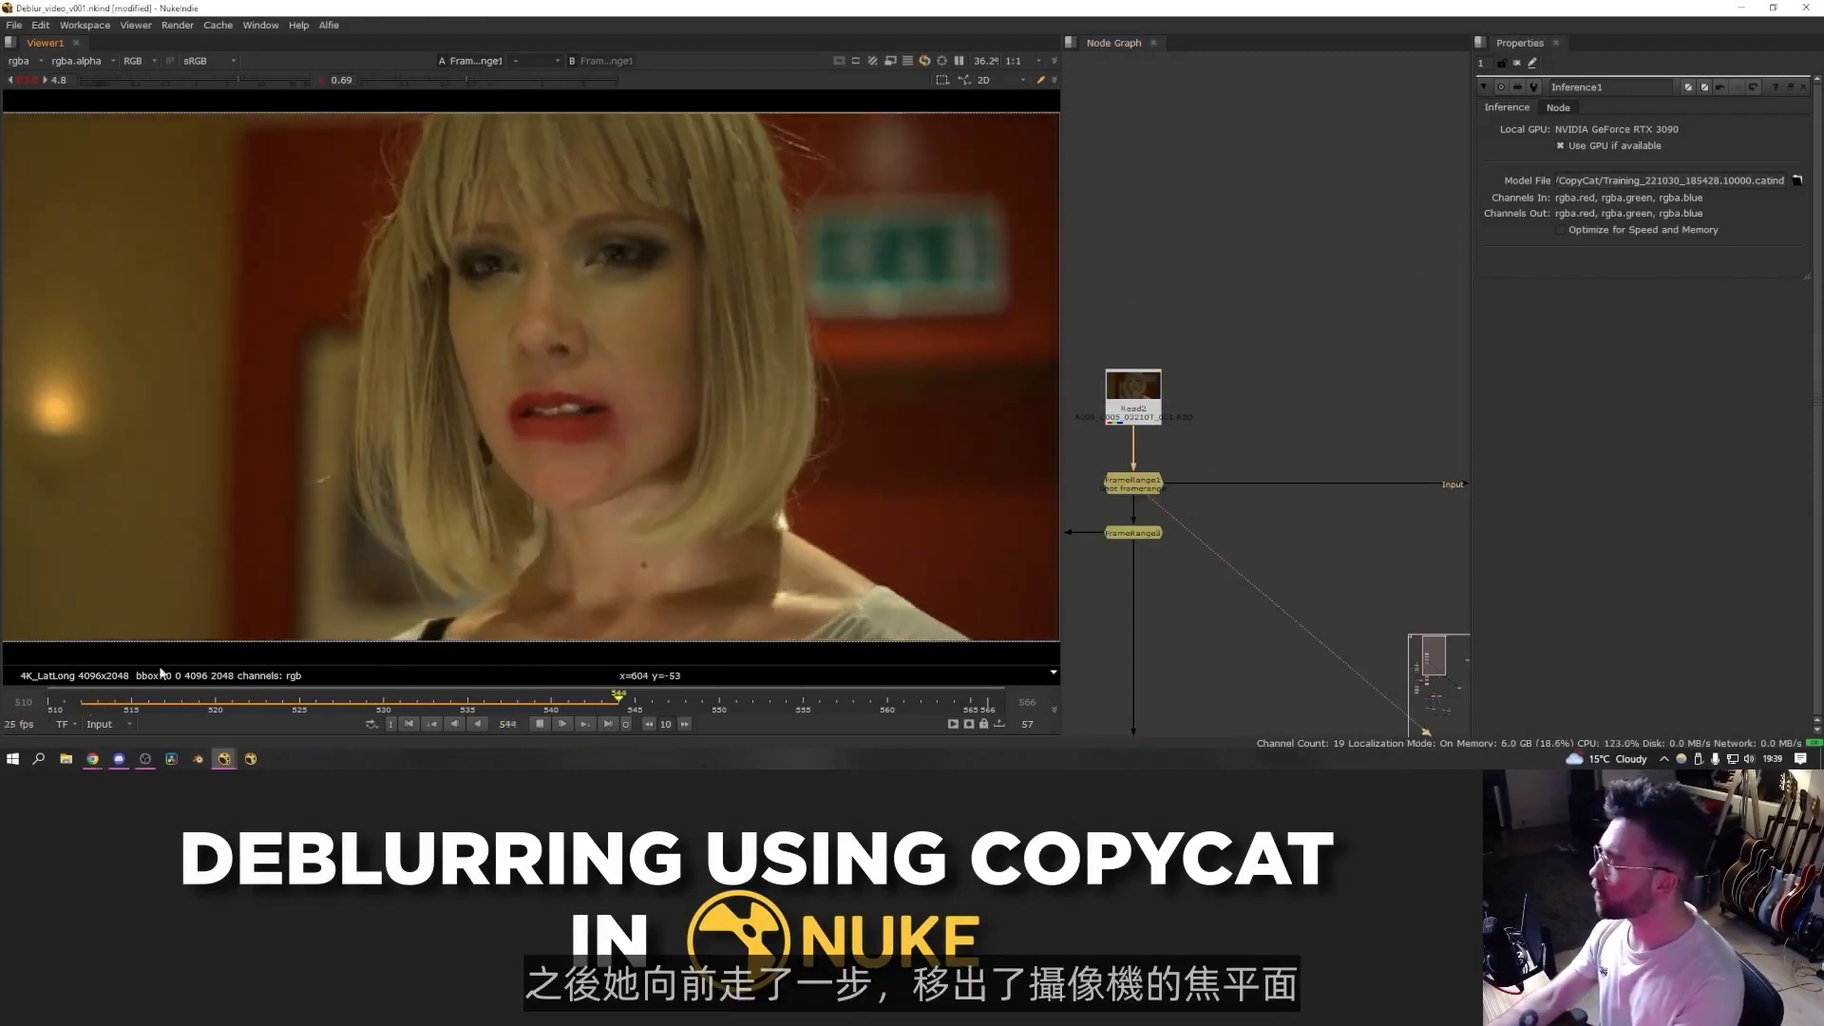
- Scrub the timeline to review the footage where the subject moves out of focus
{"action": "left_click", "coordinate": [549, 726]}
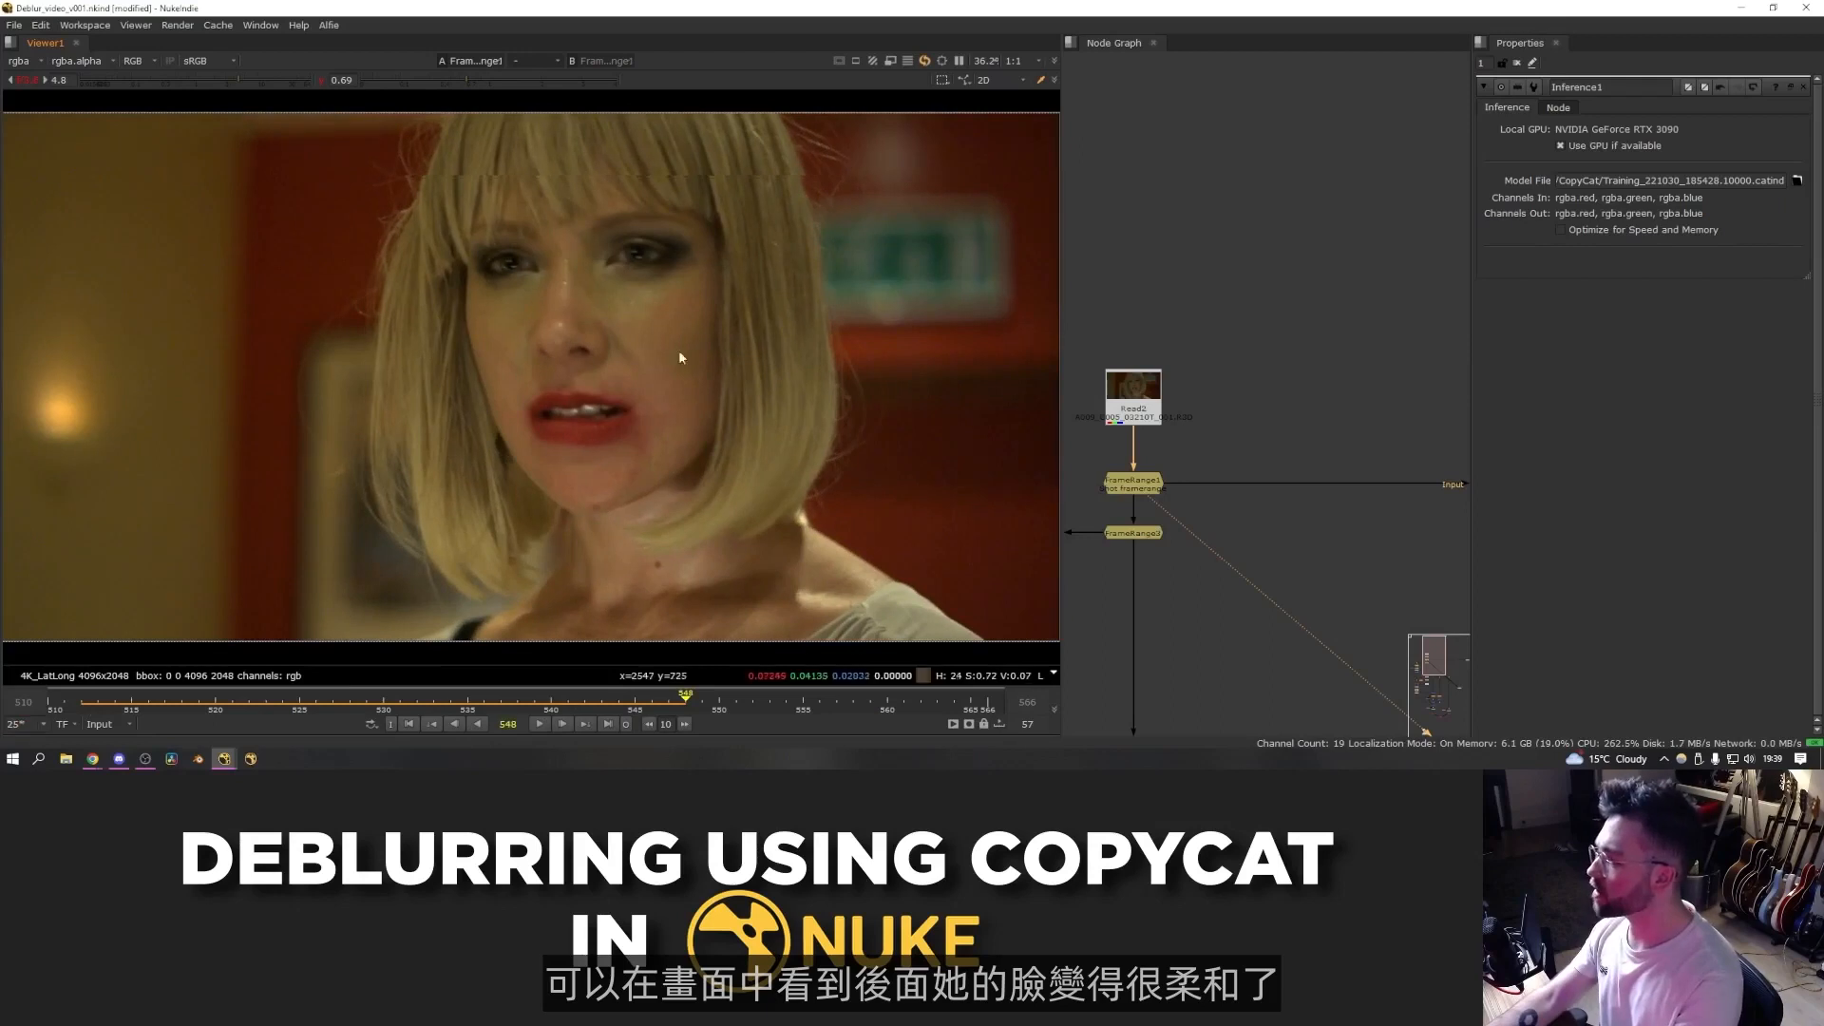
{"action": "left_click_drag", "start_coordinate": [570, 700], "coordinate": [504, 696]}
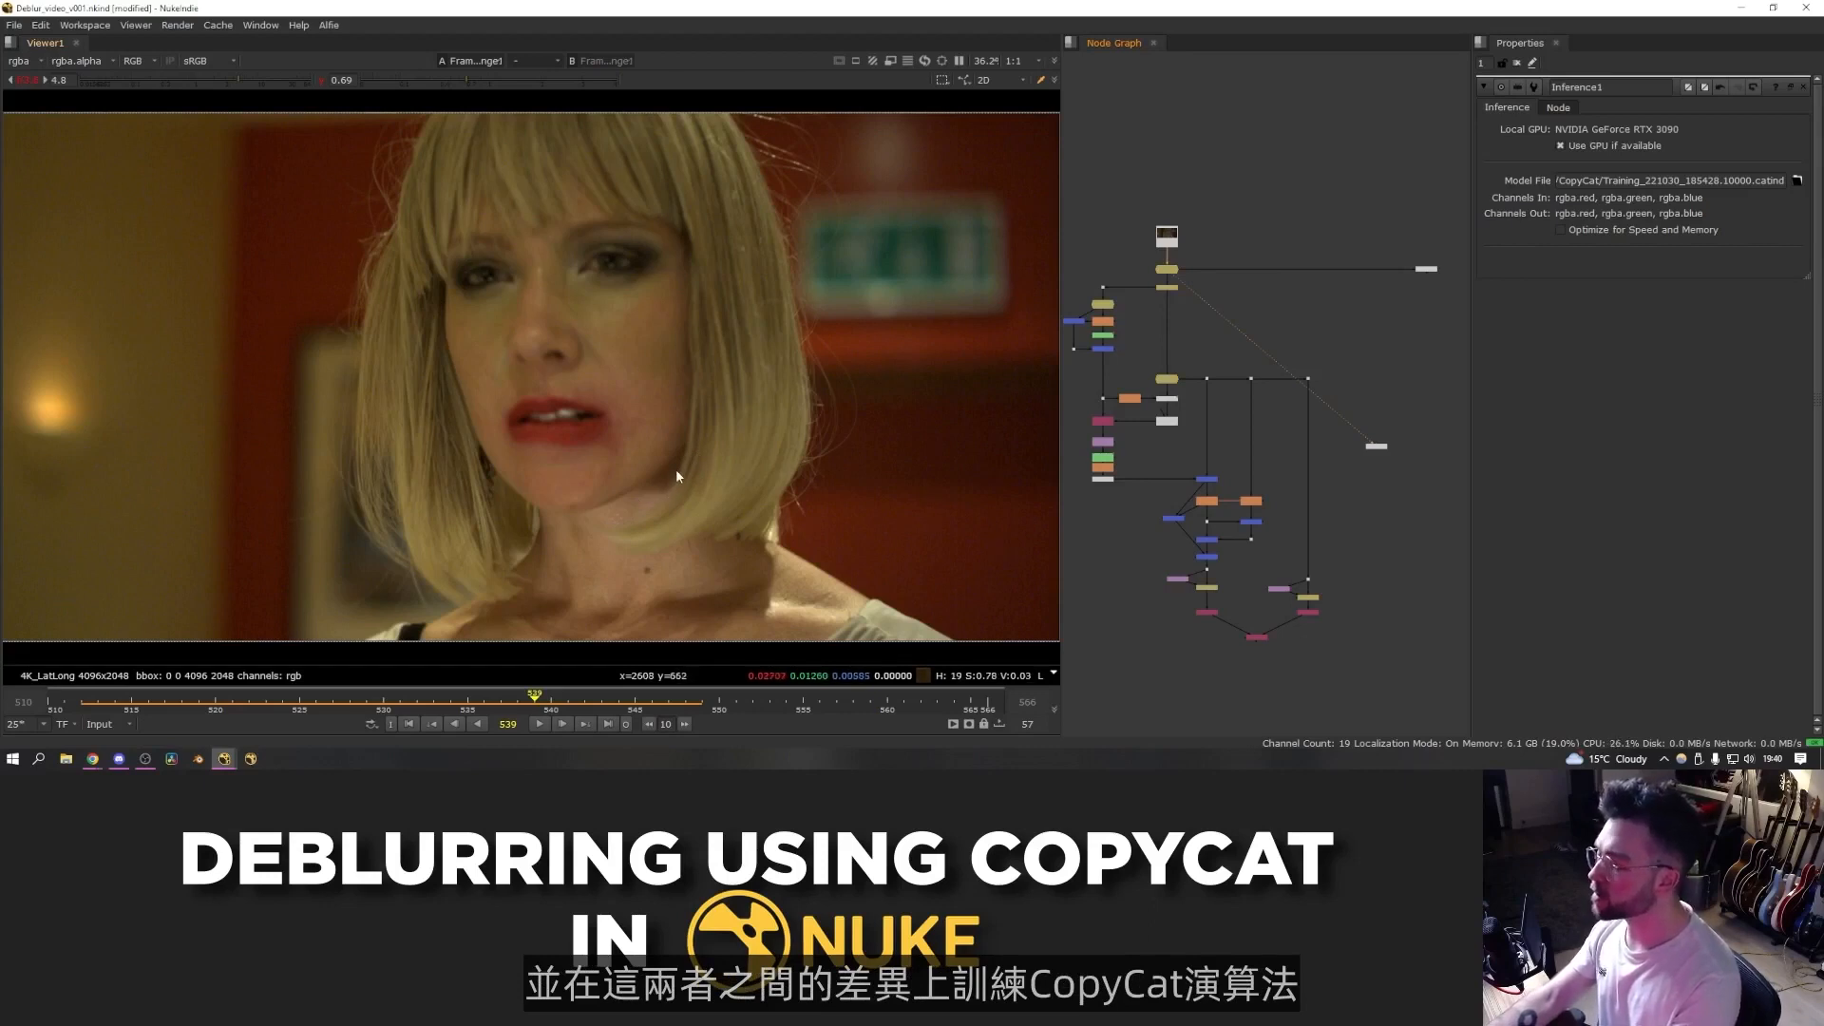
- Select the Inference node in the node graph and view its output
{"action": "left_click", "coordinate": [1425, 269]}
{"action": "key", "text": "1"}
{"action": "middle_click_drag", "start_coordinate": [1413, 301], "coordinate": [1277, 350]}
{"action": "scroll", "coordinate": [1277, 349], "scroll_direction": "down", "scroll_amount": 1}
{"action": "scroll", "coordinate": [1282, 342], "scroll_direction": "up", "scroll_amount": 8}
{"action": "middle_click_drag", "start_coordinate": [1349, 245], "coordinate": [1349, 370]}
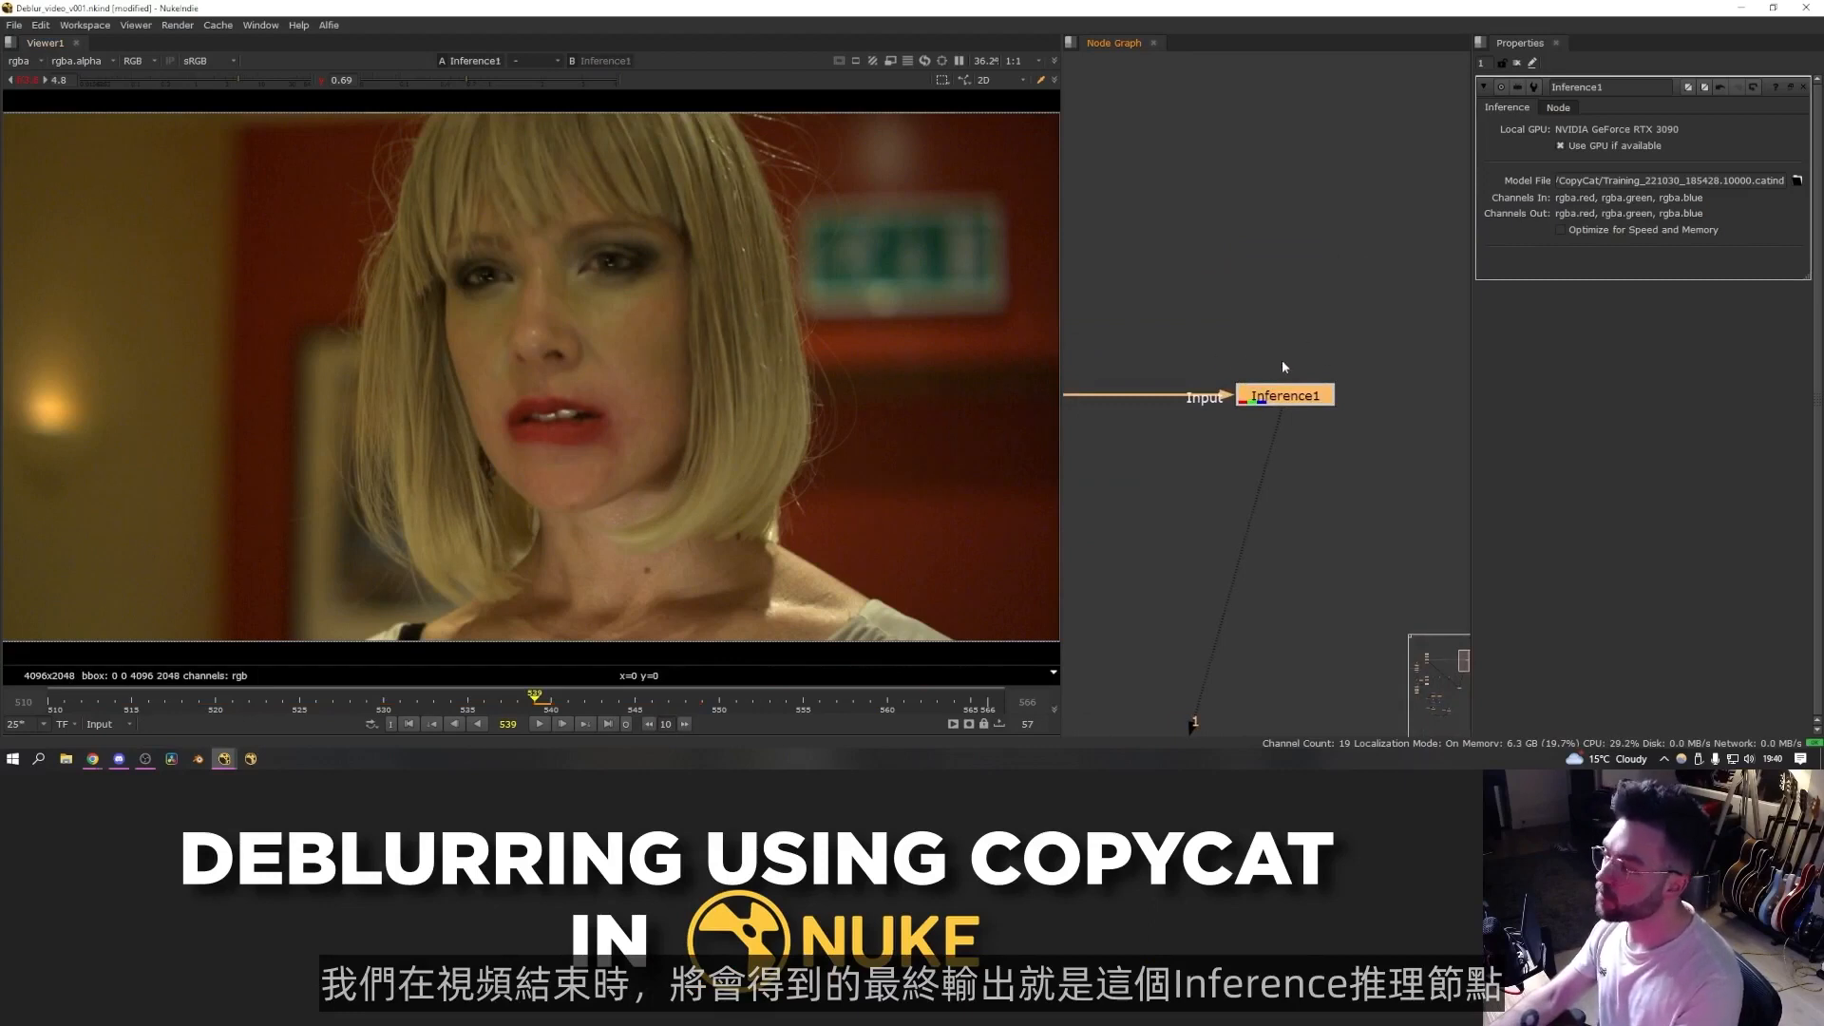
- Toggle the Inference node off and on while zoomed in to compare the deblurred result with the original
{"action": "key", "text": "d"}
{"action": "key", "text": "d"}
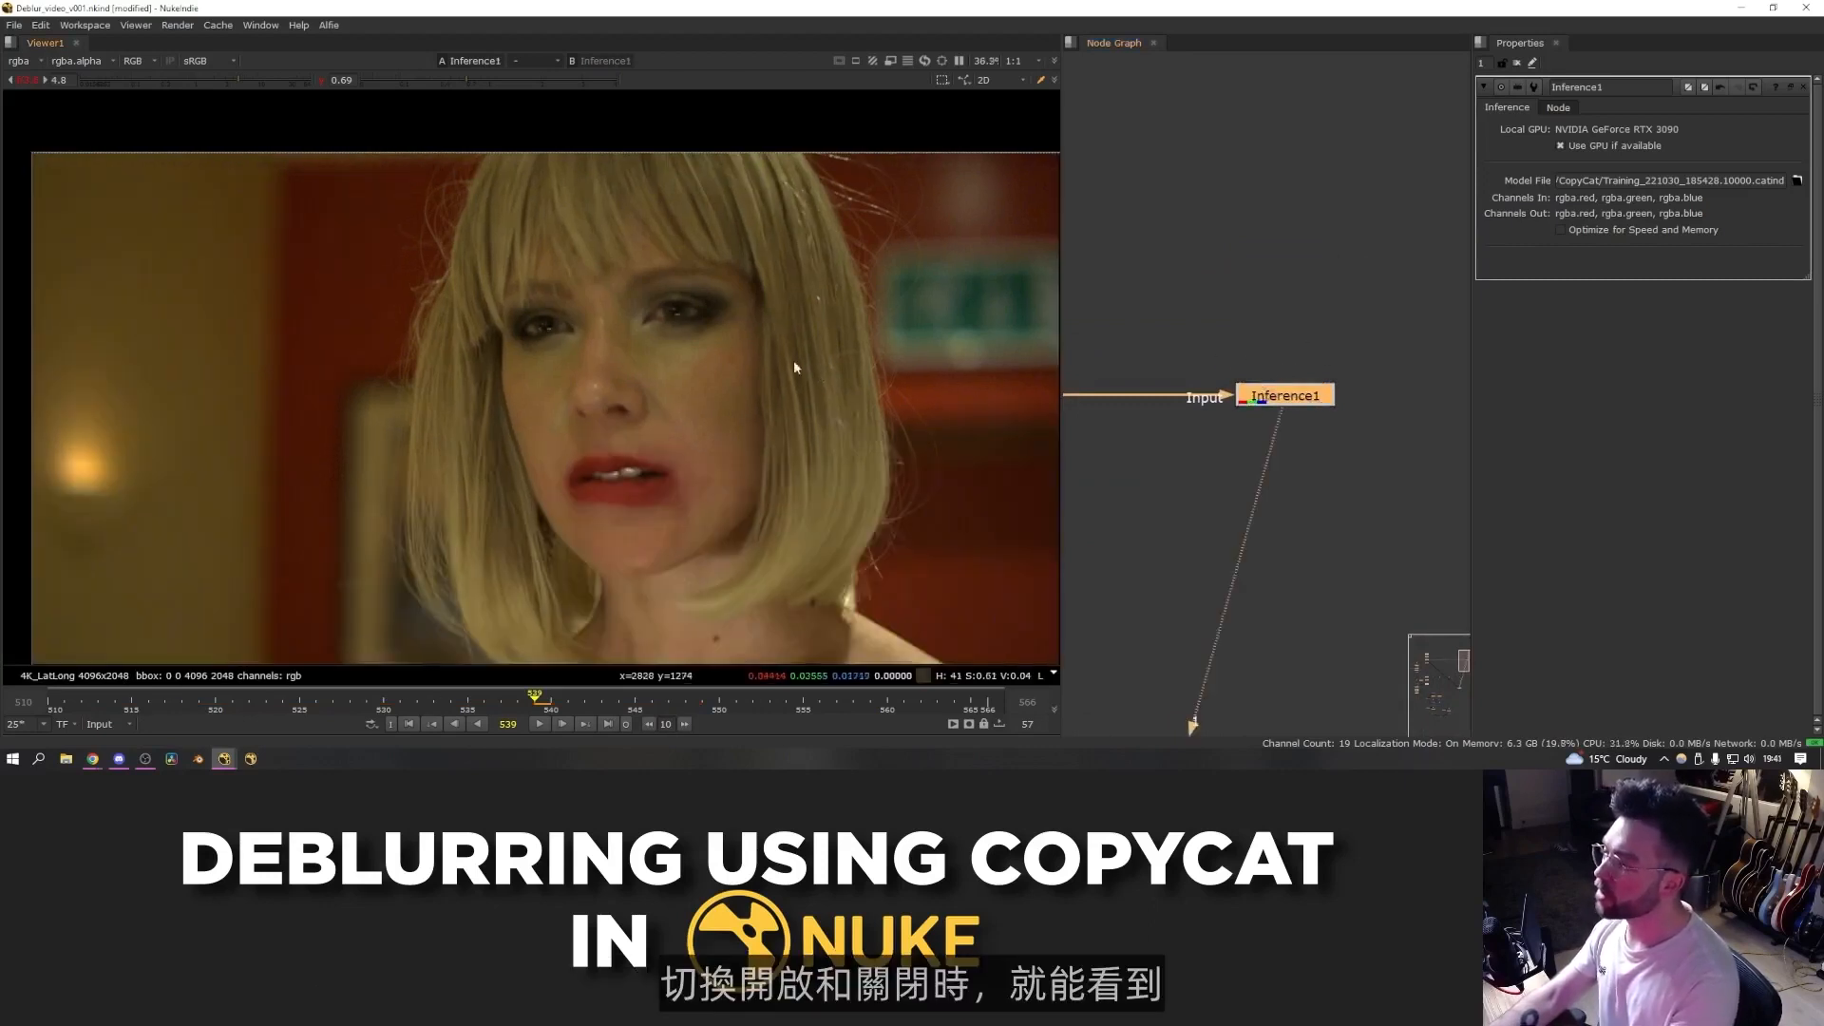
{"action": "scroll", "coordinate": [750, 294], "scroll_direction": "up", "scroll_amount": 5}
{"action": "scroll", "coordinate": [582, 251], "scroll_direction": "down", "scroll_amount": 3}
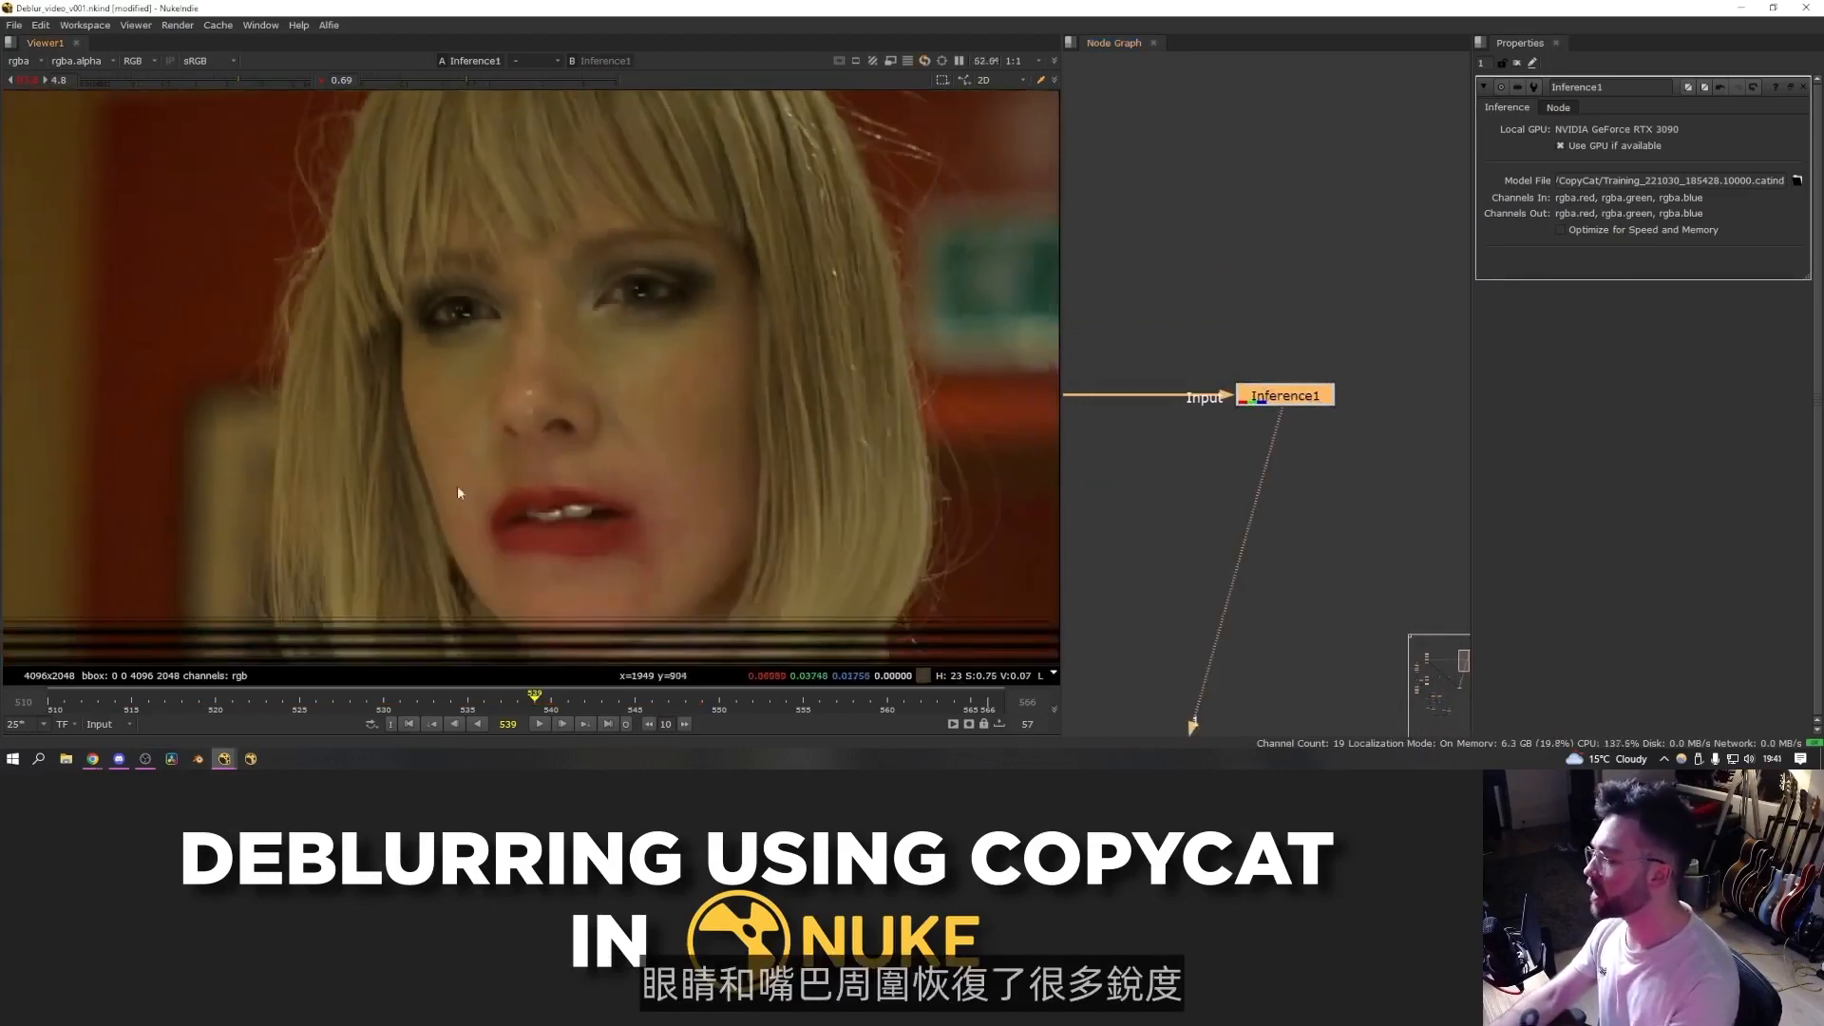
{"action": "key", "text": "d"}
{"action": "key", "text": "d"}
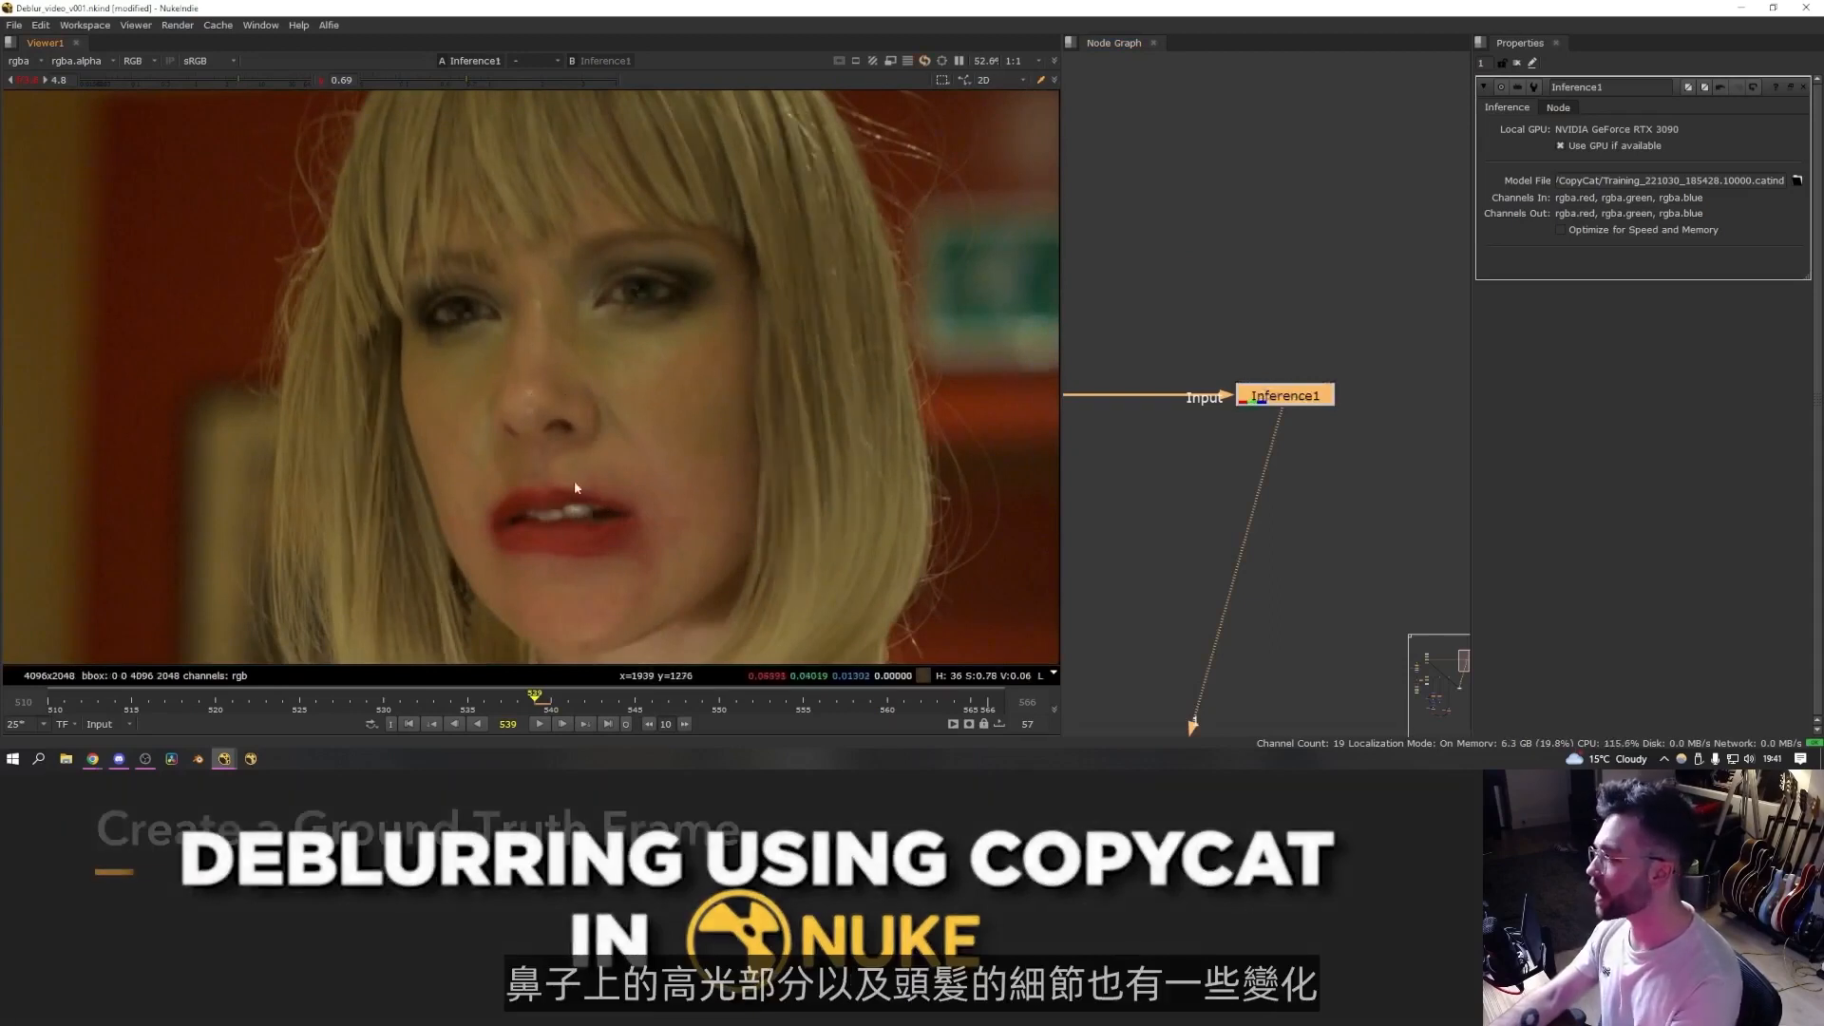
- Paste a copy of the source Read node into an empty area of the node graph and view it
{"action": "scroll", "coordinate": [505, 415], "scroll_direction": "down", "scroll_amount": 2}
{"action": "left_click", "coordinate": [1318, 342]}
{"action": "scroll", "coordinate": [1314, 346], "scroll_direction": "down", "scroll_amount": 4}
{"action": "middle_click_drag", "start_coordinate": [1453, 350], "coordinate": [1319, 355]}
{"action": "key", "text": "ctrl+v"}
{"action": "left_click_drag", "start_coordinate": [1305, 364], "coordinate": [1321, 356]}
{"action": "key", "text": "1"}
{"action": "left_click", "coordinate": [1321, 359]}
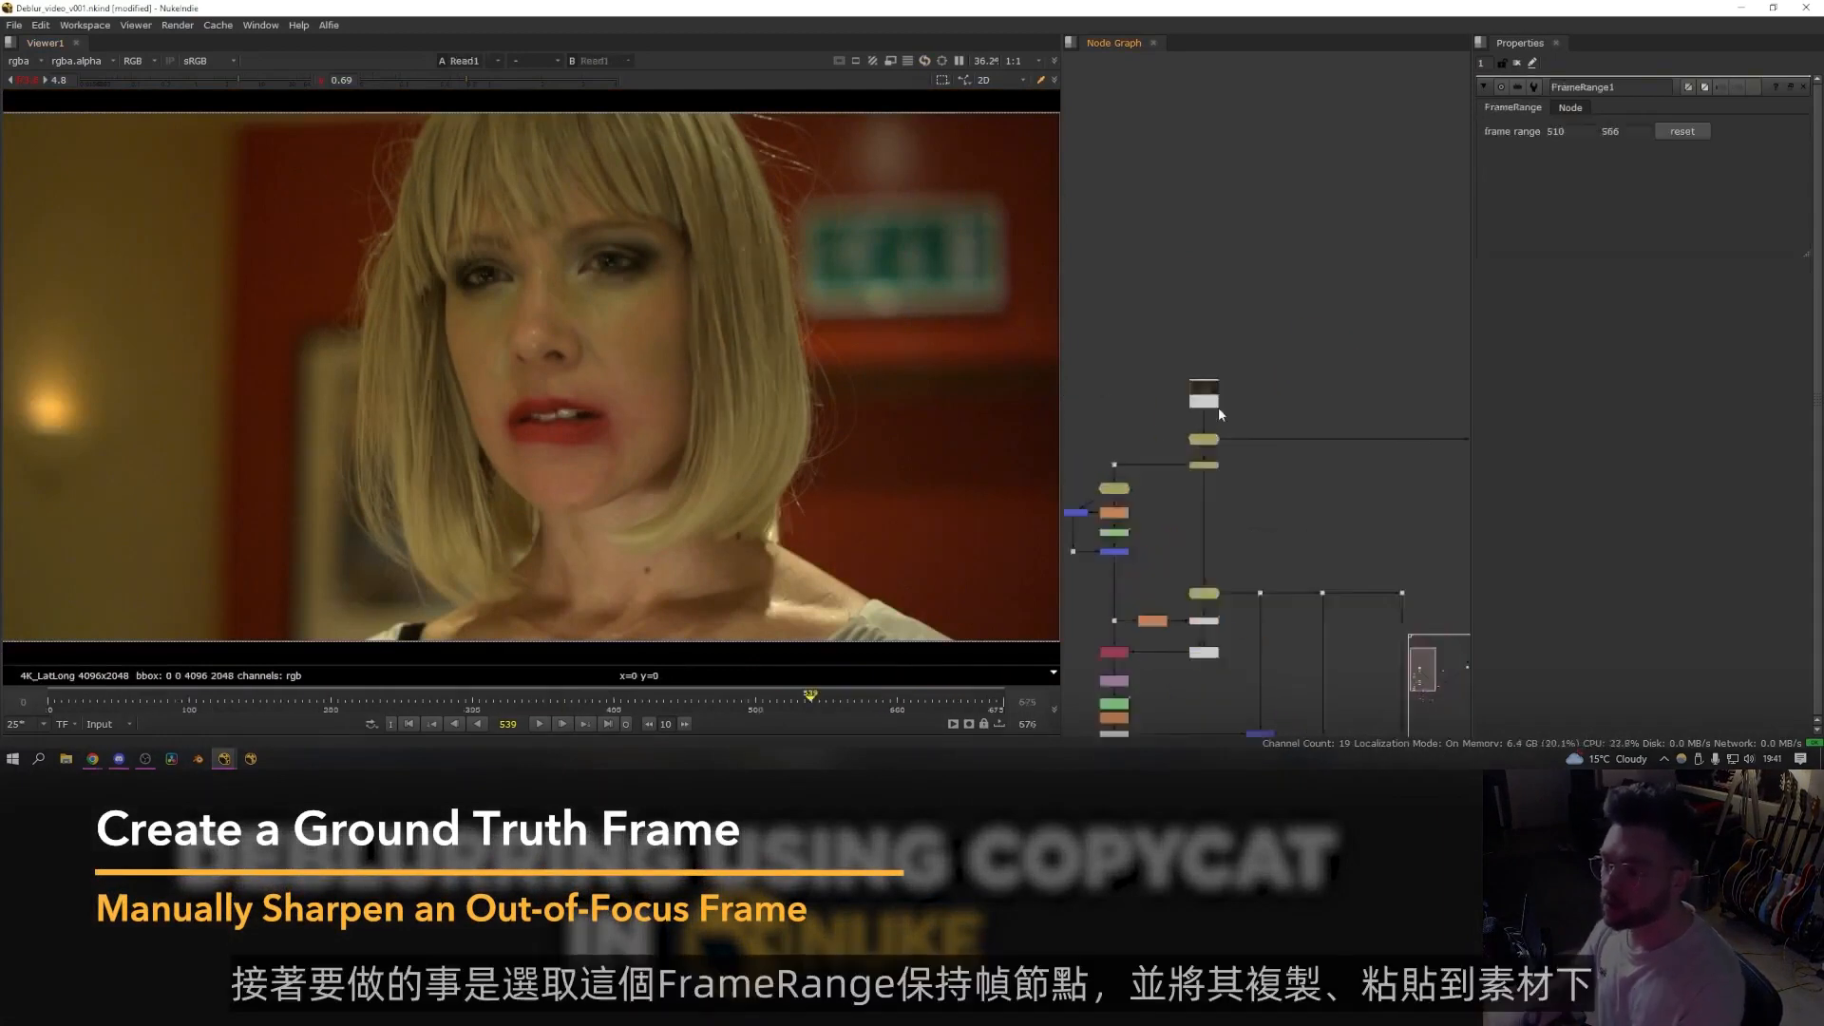
- Paste a FrameRange node below the copied Read node
{"action": "scroll", "coordinate": [1218, 409], "scroll_direction": "up", "scroll_amount": 4}
{"action": "left_click", "coordinate": [1278, 442]}
{"action": "scroll", "coordinate": [1240, 371], "scroll_direction": "down", "scroll_amount": 5}
{"action": "middle_click_drag", "start_coordinate": [1239, 371], "coordinate": [1074, 383]}
{"action": "middle_click_drag", "start_coordinate": [1444, 380], "coordinate": [1233, 384]}
{"action": "scroll", "coordinate": [1377, 356], "scroll_direction": "up", "scroll_amount": 3}
{"action": "left_click", "coordinate": [1318, 367]}
{"action": "key", "text": "ctrl+v"}
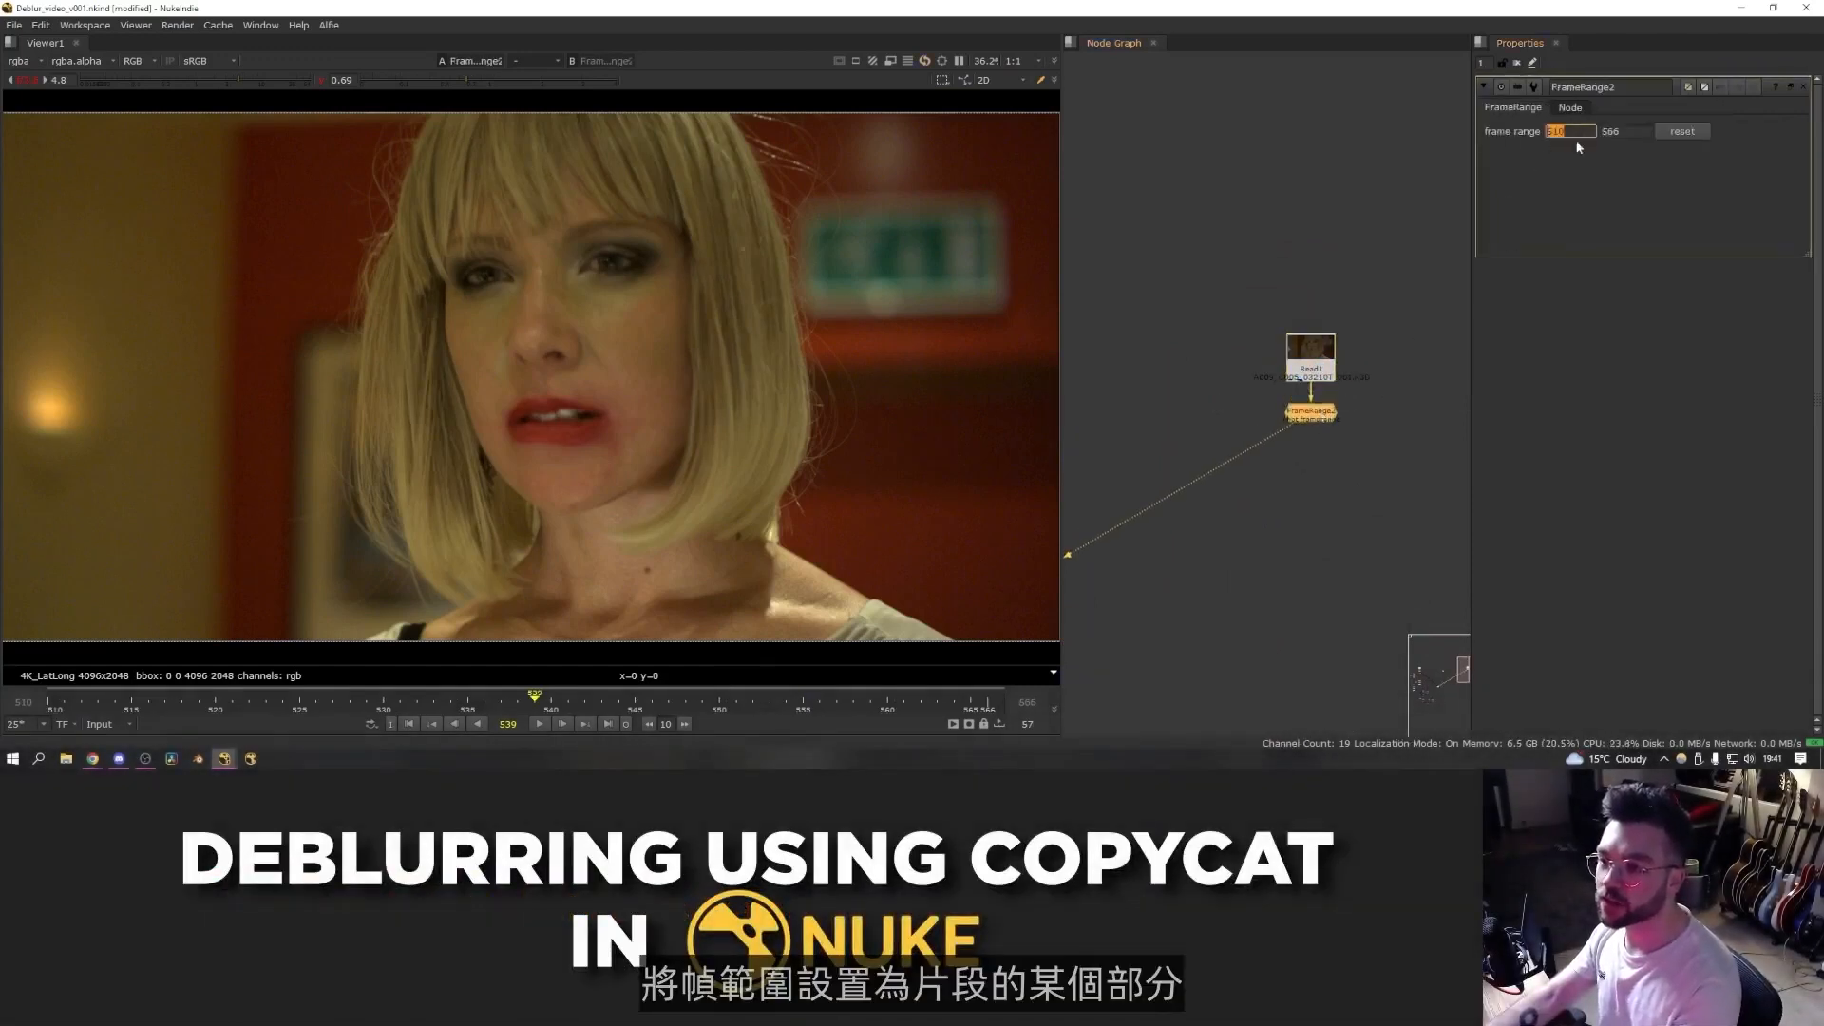
- Set the FrameRange node's frame range to 510 to 566
{"action": "left_click", "coordinate": [1396, 346]}
{"action": "double_click", "coordinate": [1555, 131]}
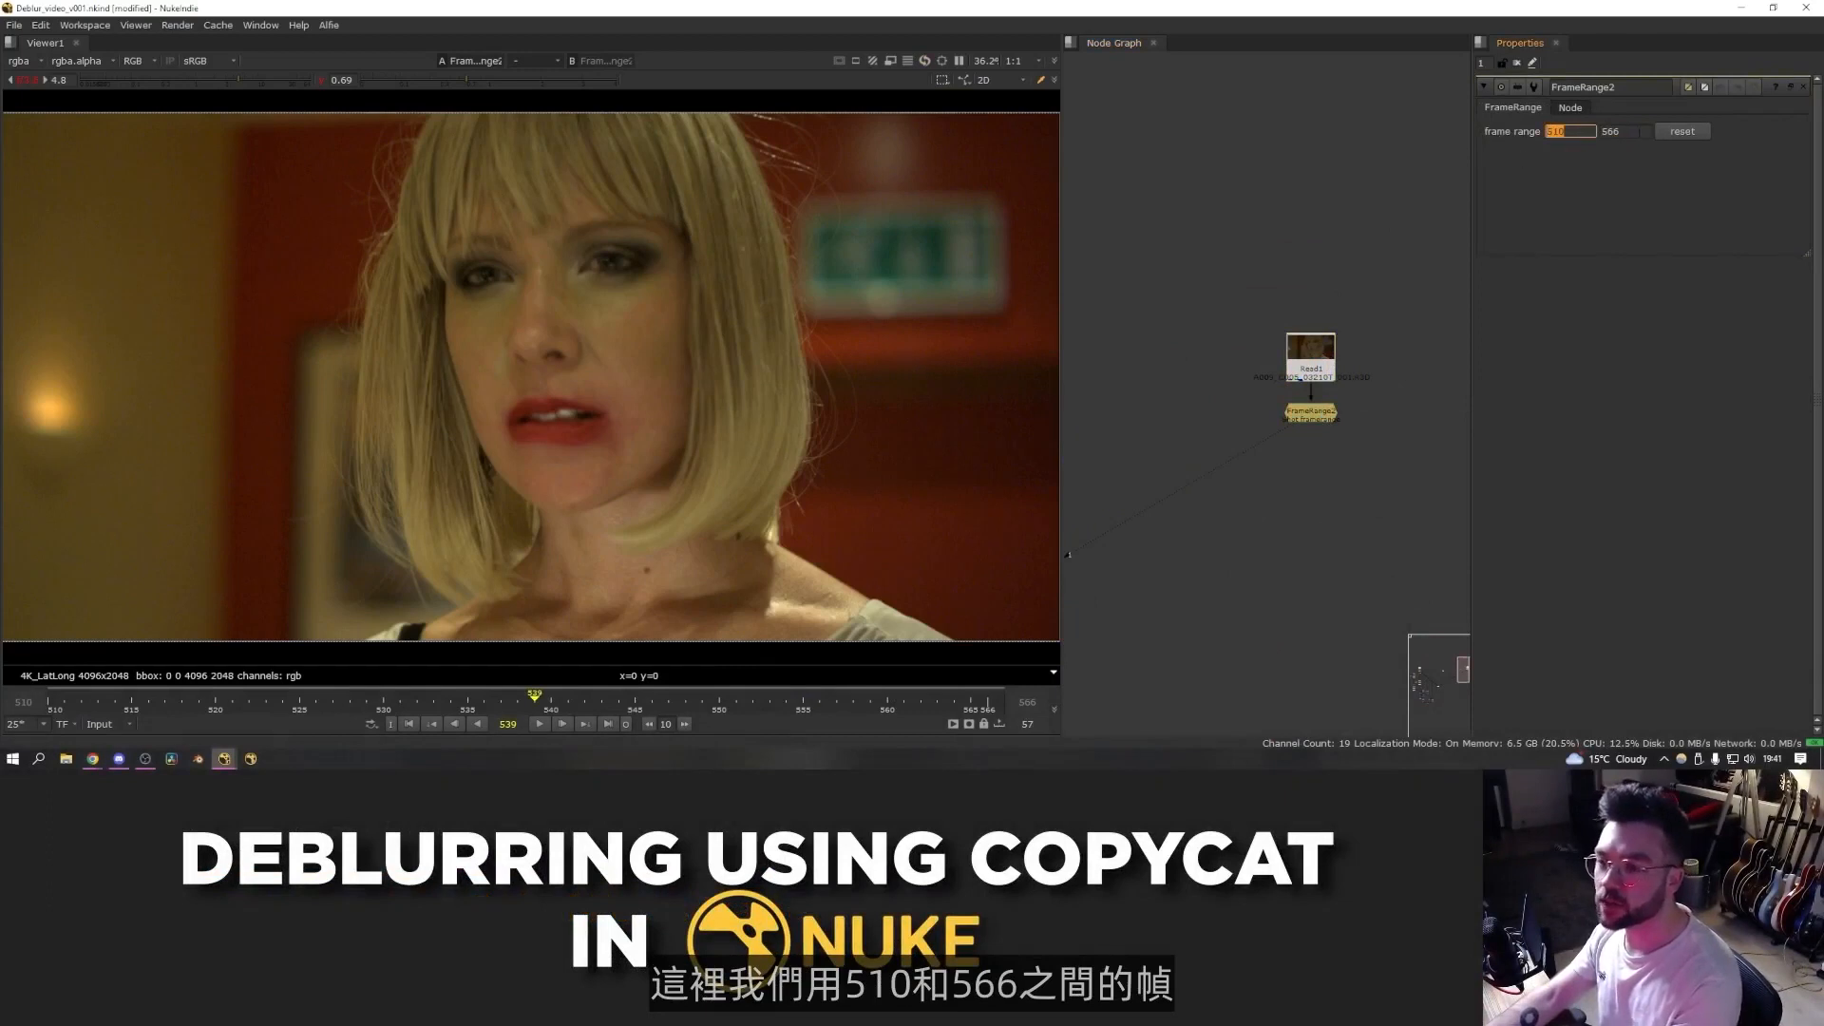
{"action": "key", "text": "Return"}
- Pick a sharp frame on the timeline and add a FrameHold node holding frame 523
{"action": "left_click", "coordinate": [142, 703]}
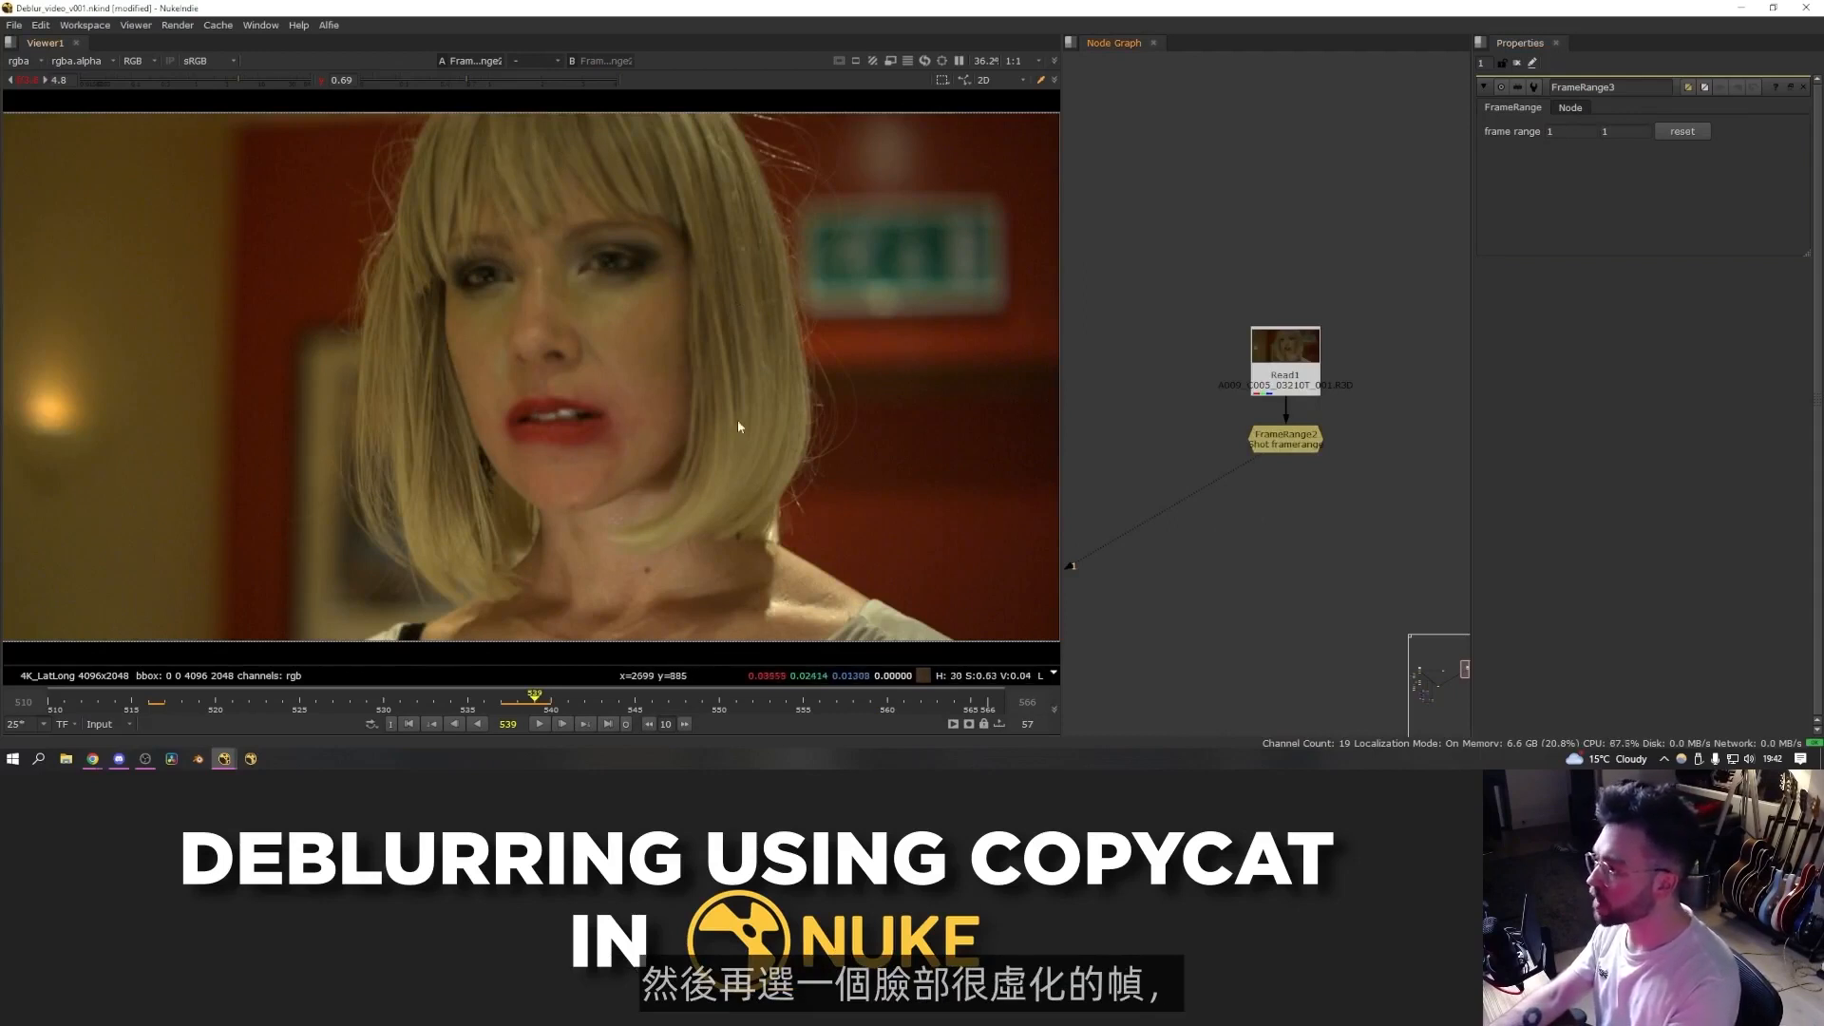
{"action": "left_click", "coordinate": [266, 704]}
{"action": "key", "text": "Tab"}
{"action": "type", "text": "frame"}
{"action": "key", "text": "Return"}
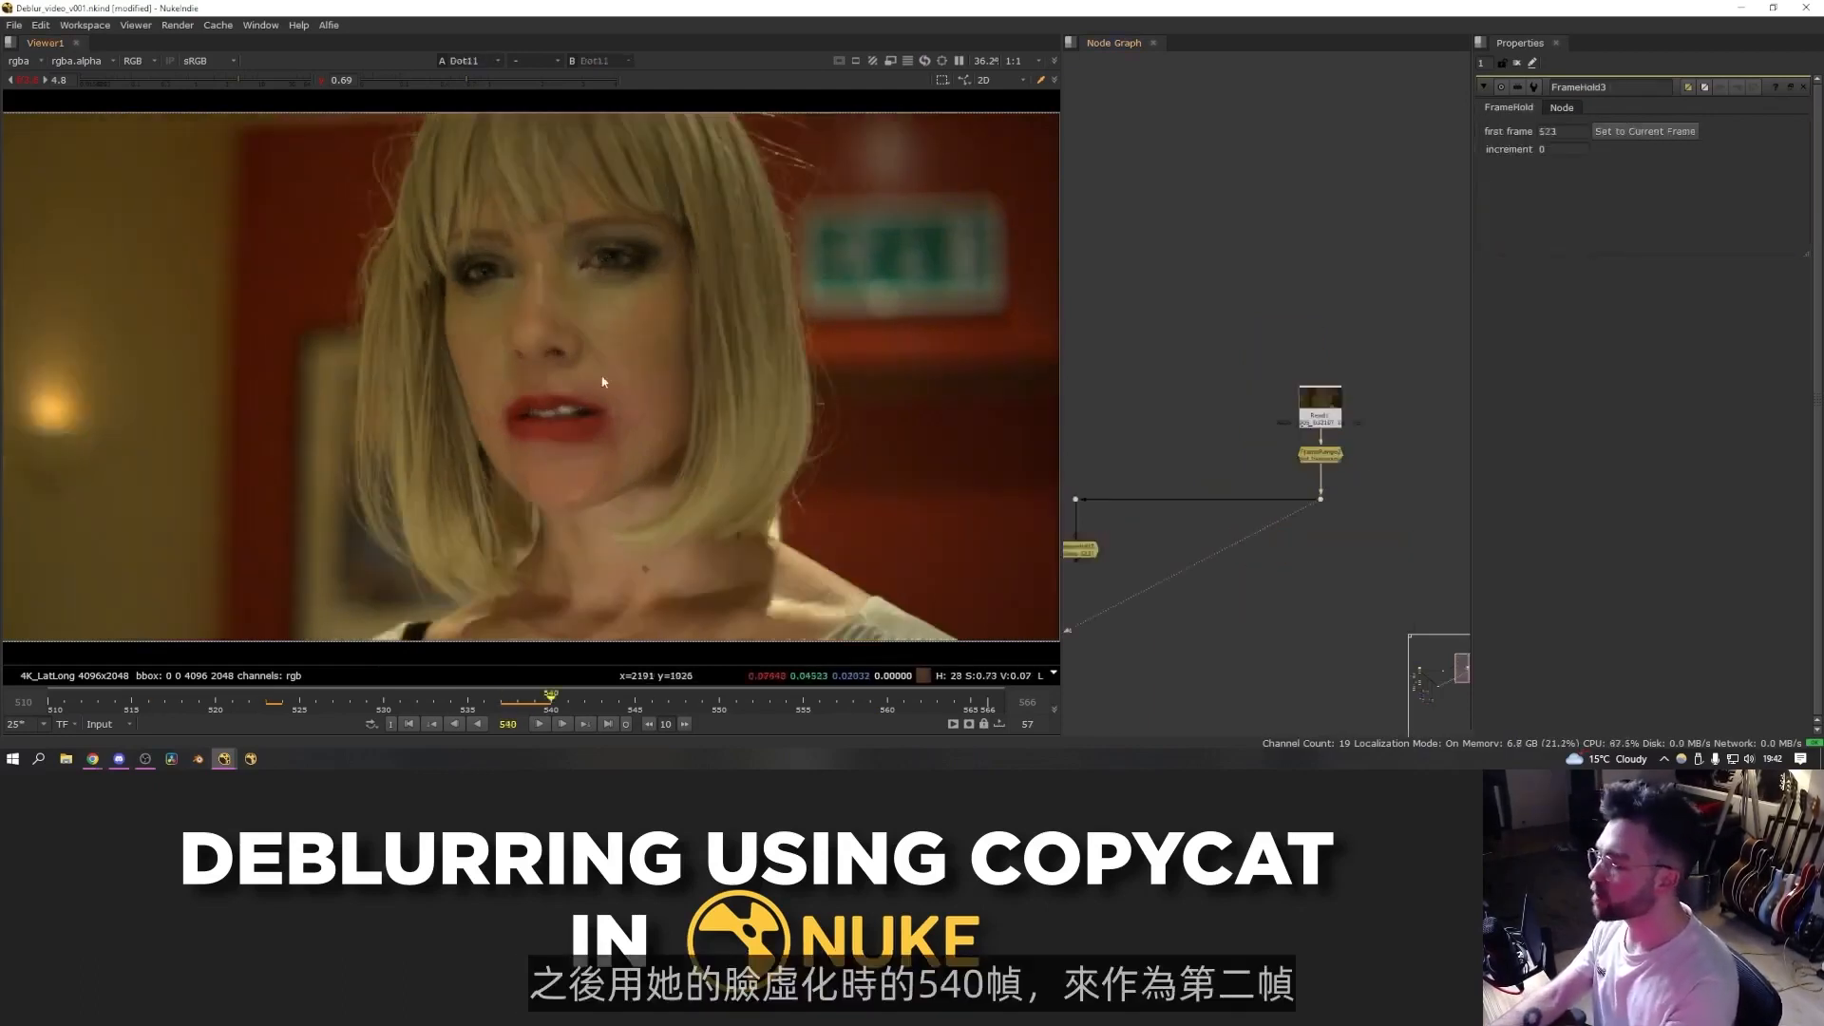
- Add a second FrameHold node holding the blurry frame 540
{"action": "key", "text": "Tab"}
{"action": "key", "text": "Return"}
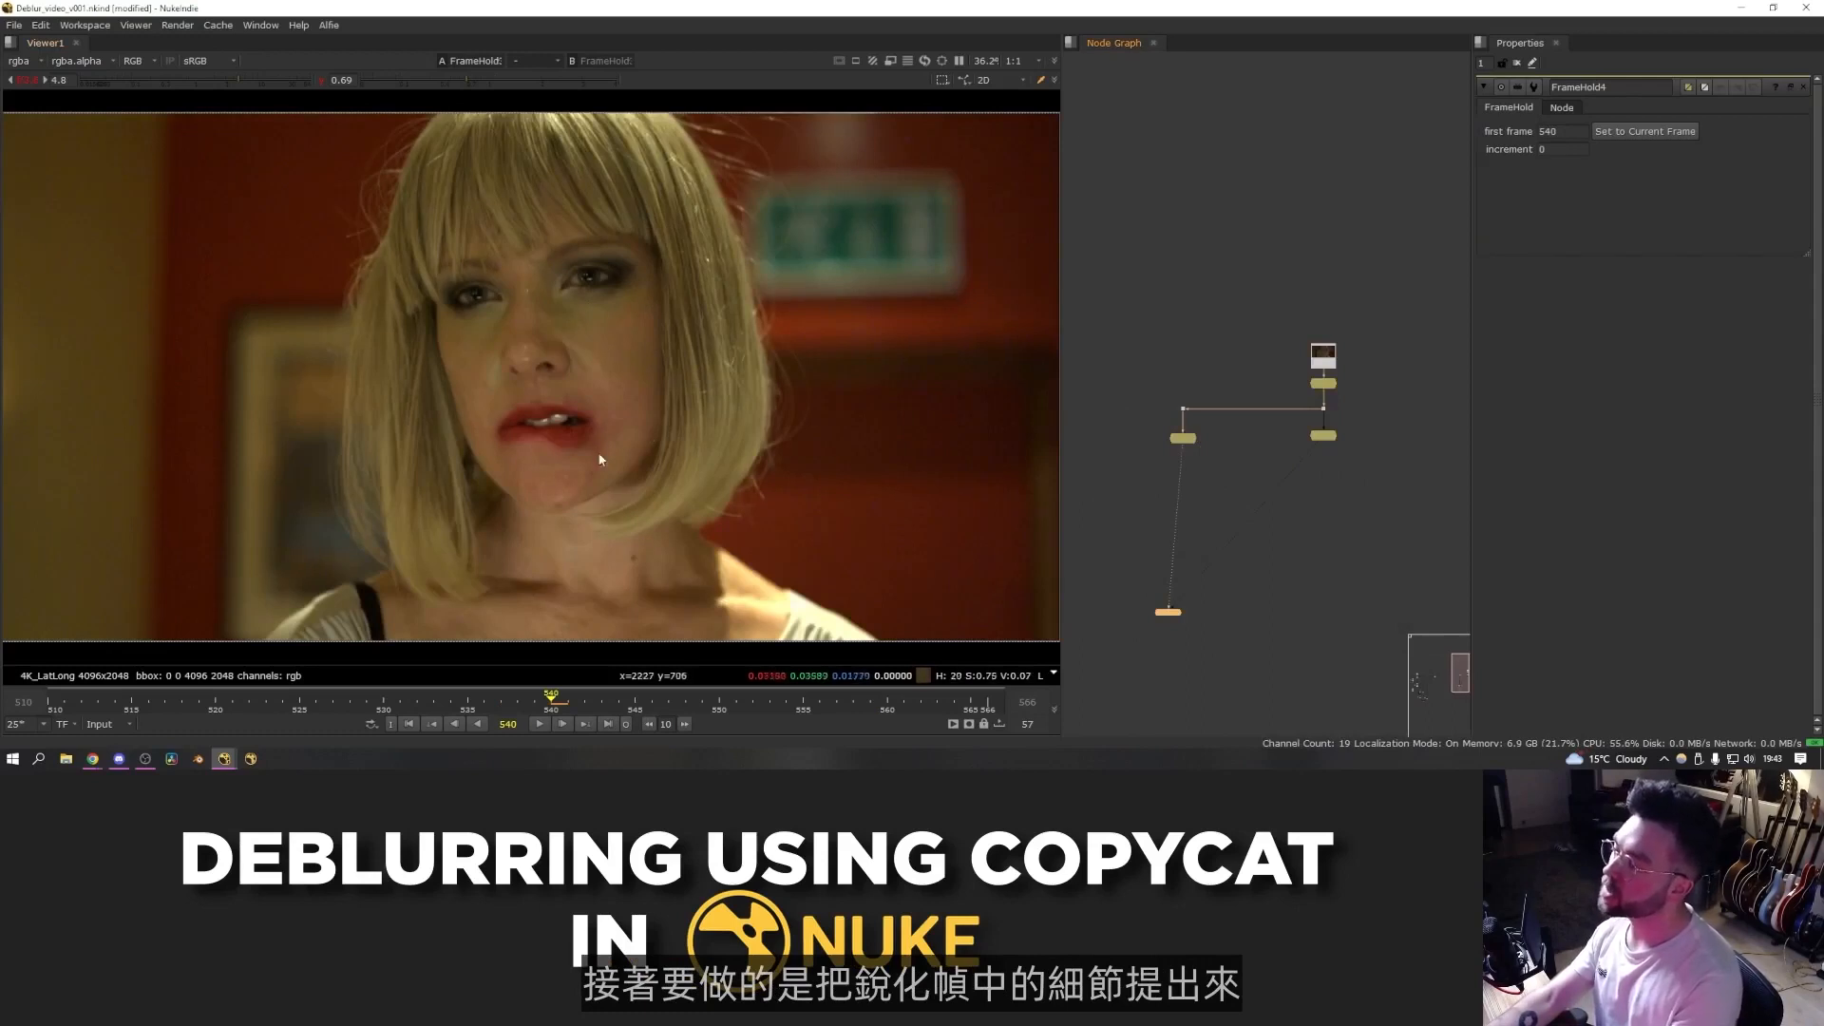
- Switch the viewer between the sharp and blurry FrameHold outputs to compare them
{"action": "key", "text": "2"}
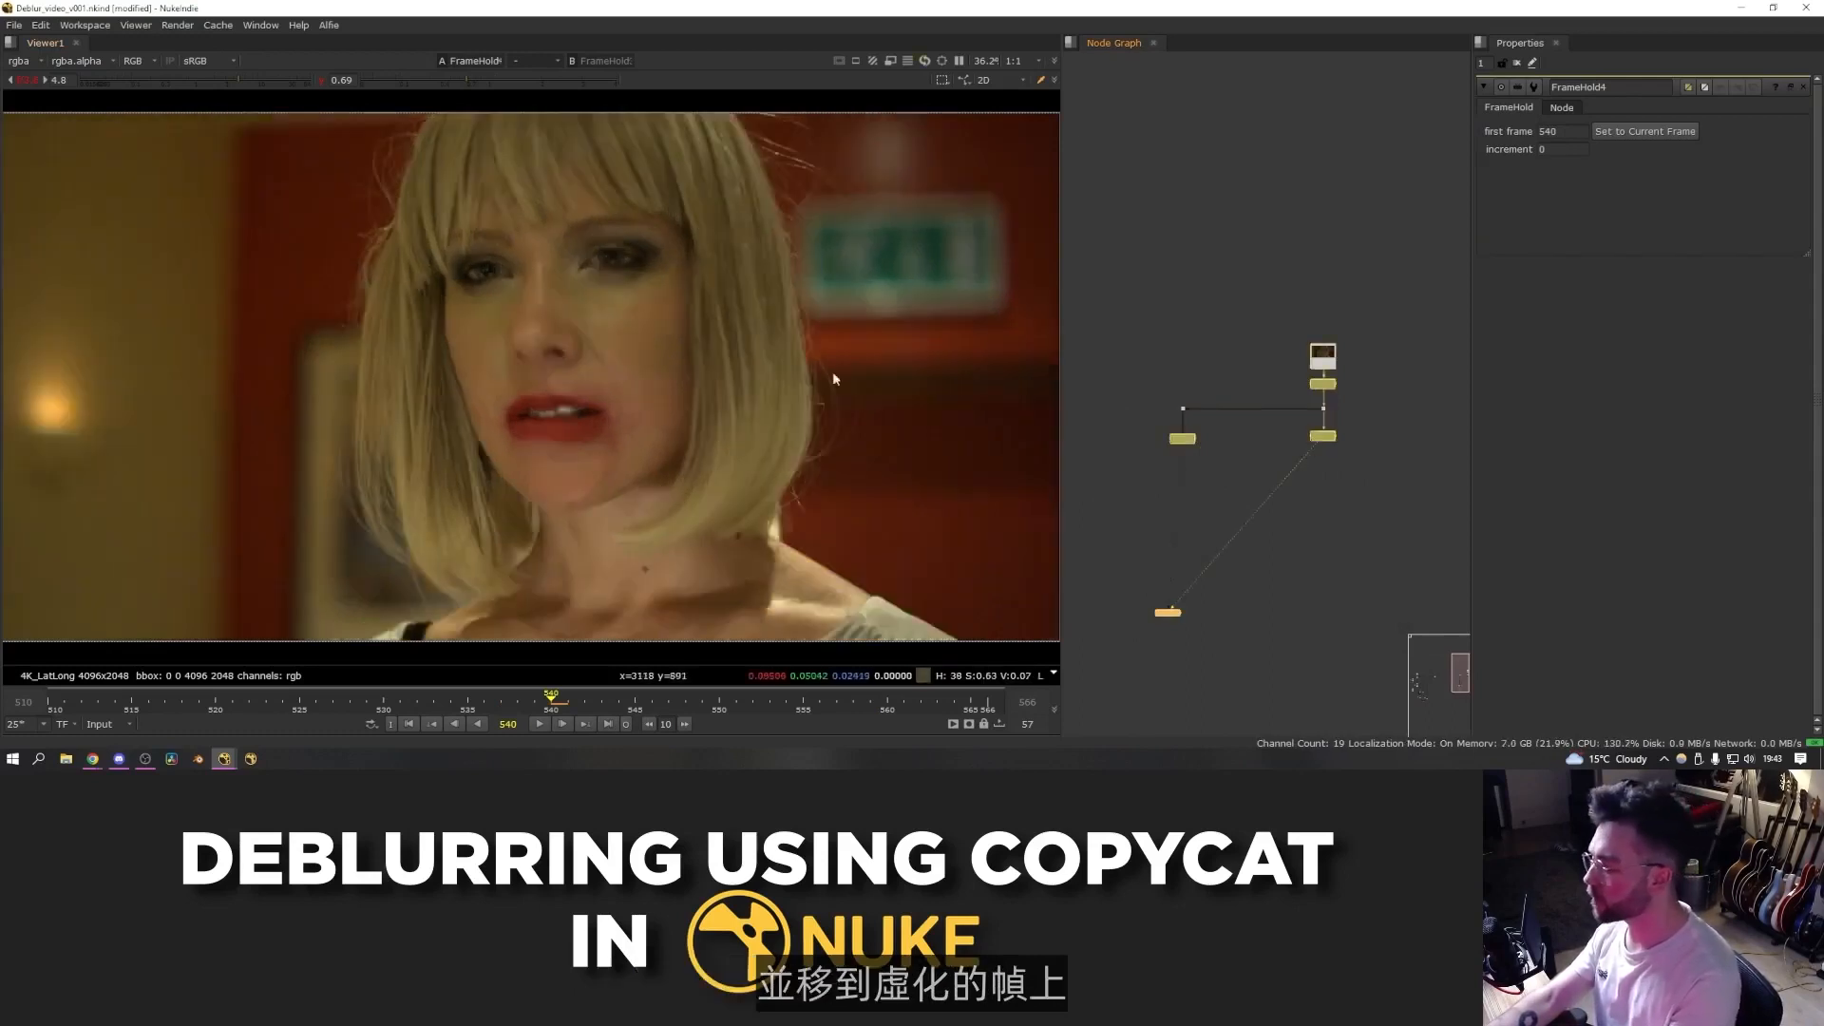
{"action": "key", "text": "1"}
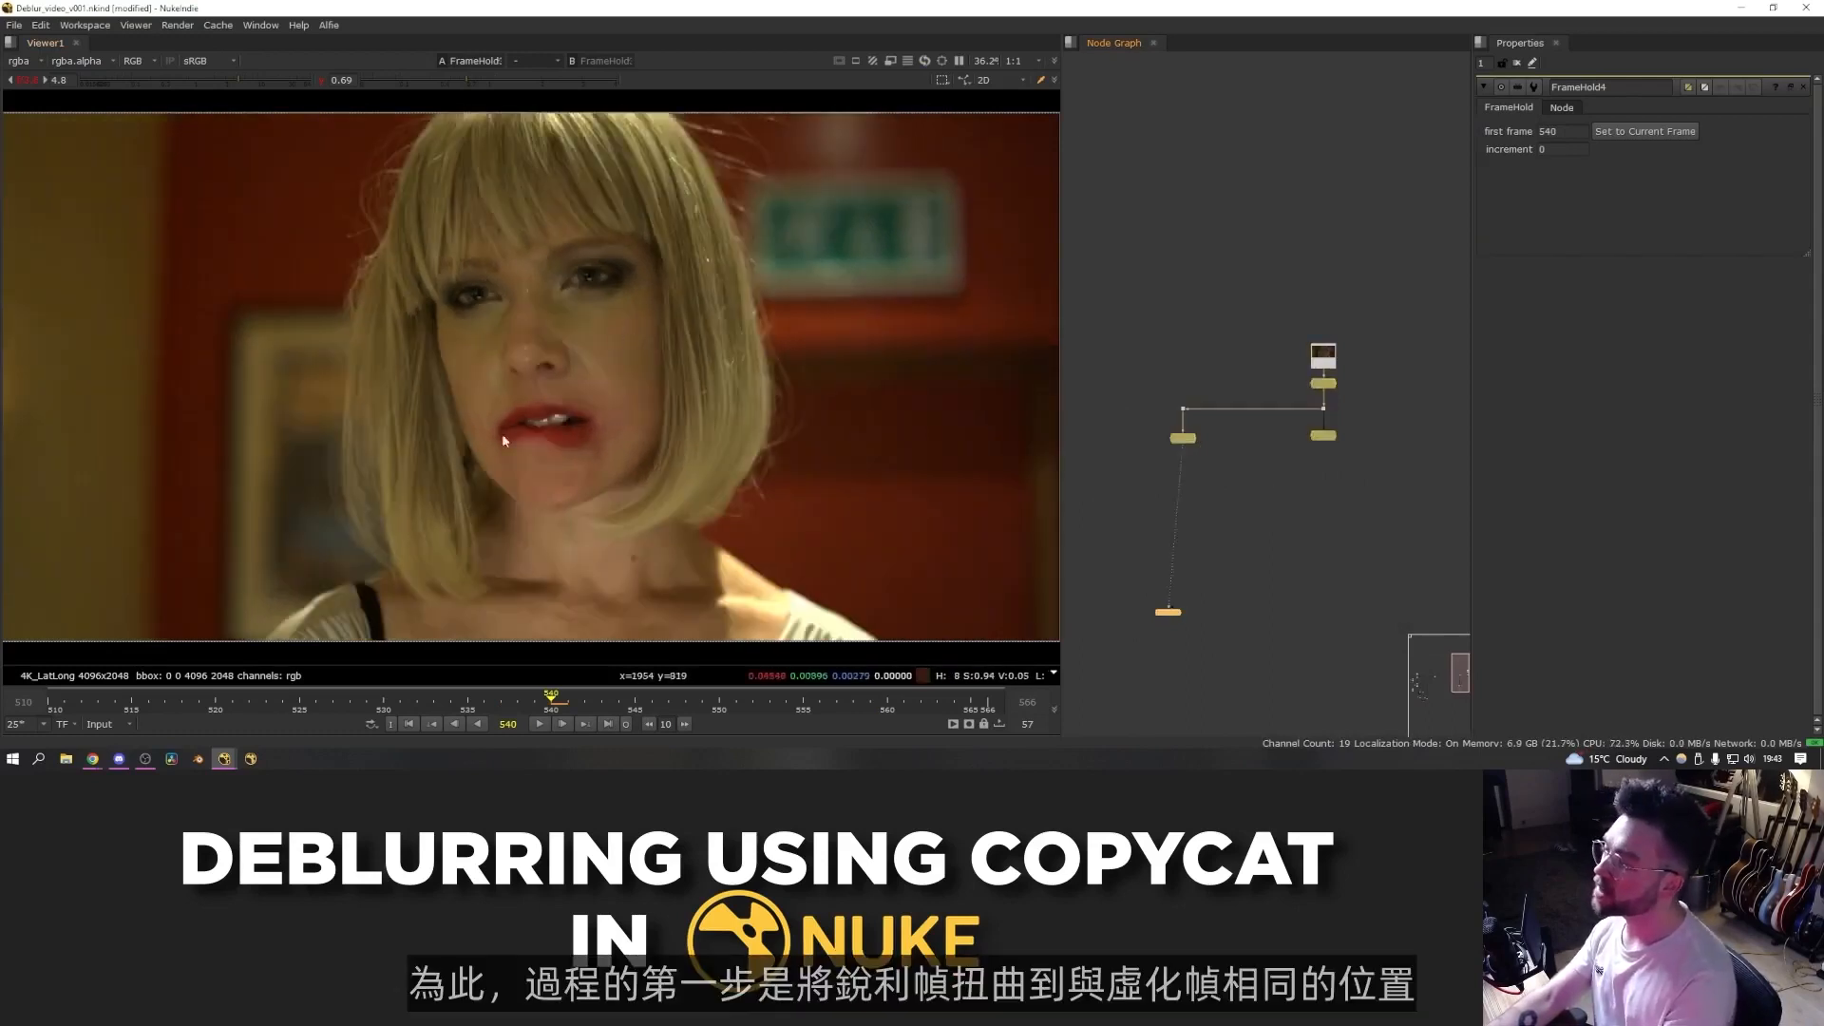
{"action": "key", "text": "2"}
{"action": "key", "text": "1"}
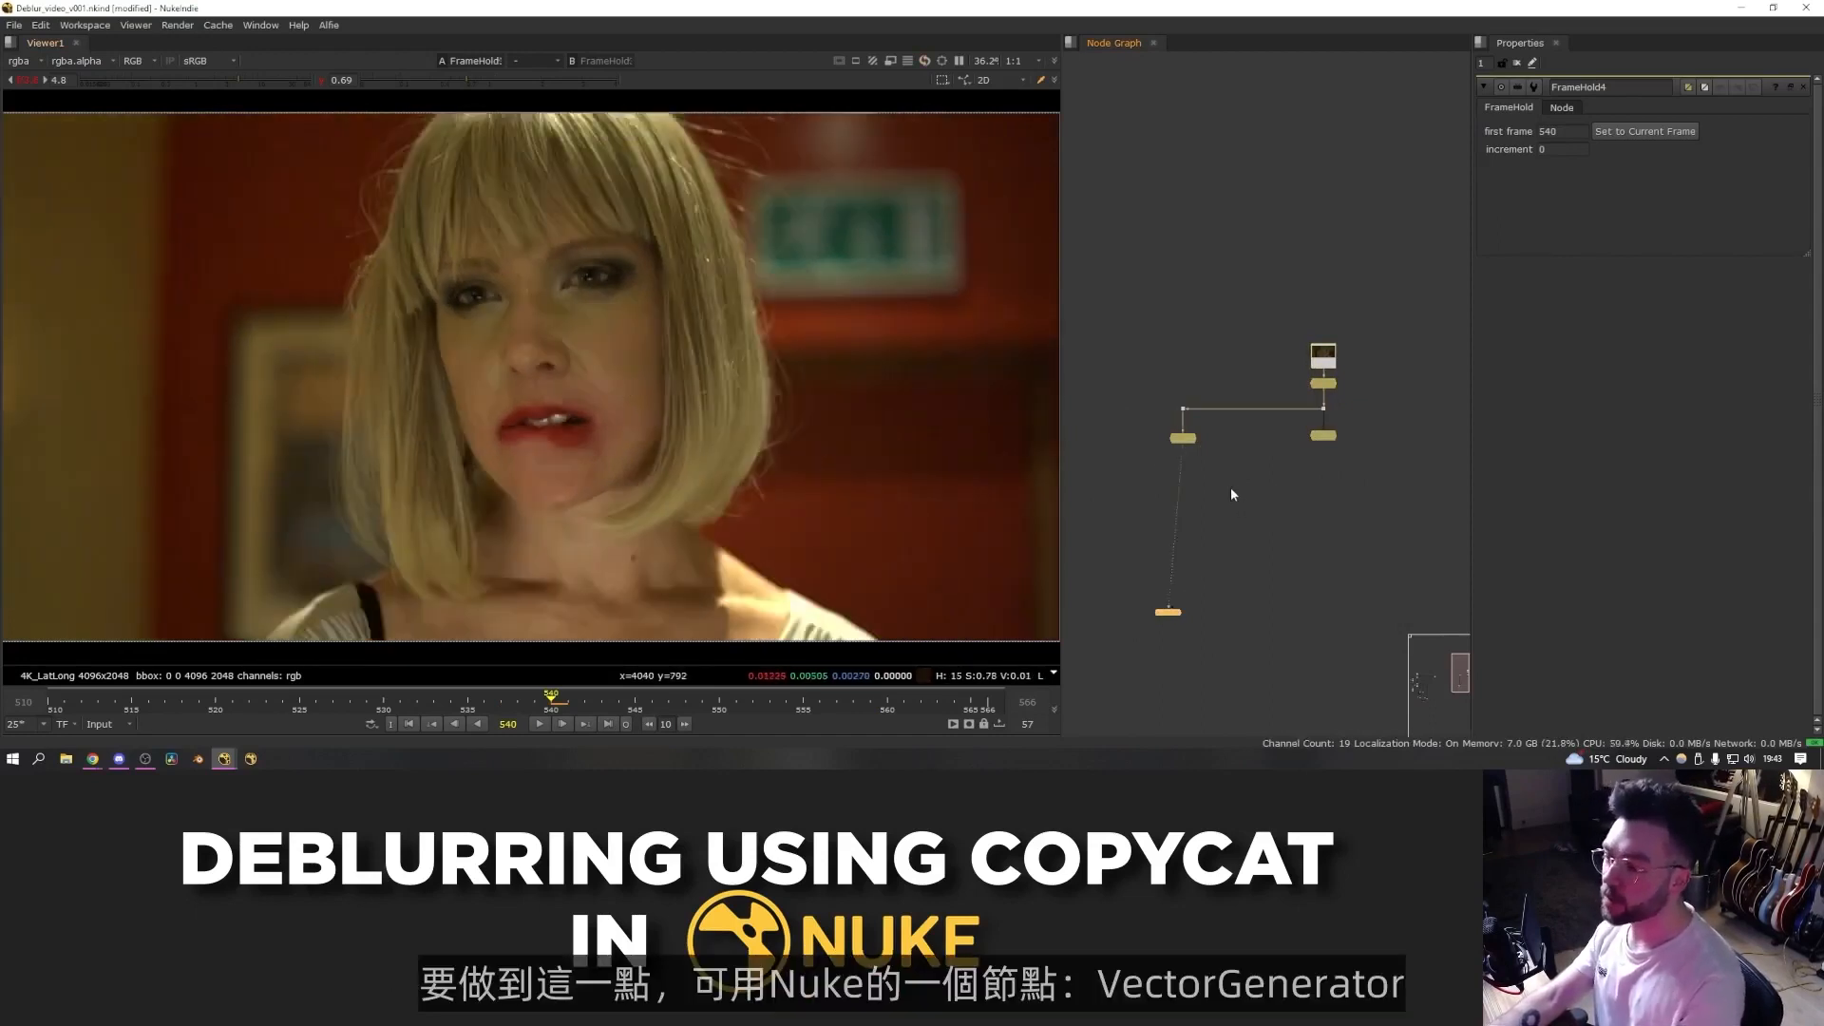
- Add a VectorGenerator node below the blurry FrameHold
{"action": "scroll", "coordinate": [1234, 492], "scroll_direction": "up", "scroll_amount": 3}
{"action": "key", "text": "Tab"}
{"action": "left_click_drag", "start_coordinate": [1213, 456], "coordinate": [1357, 479]}
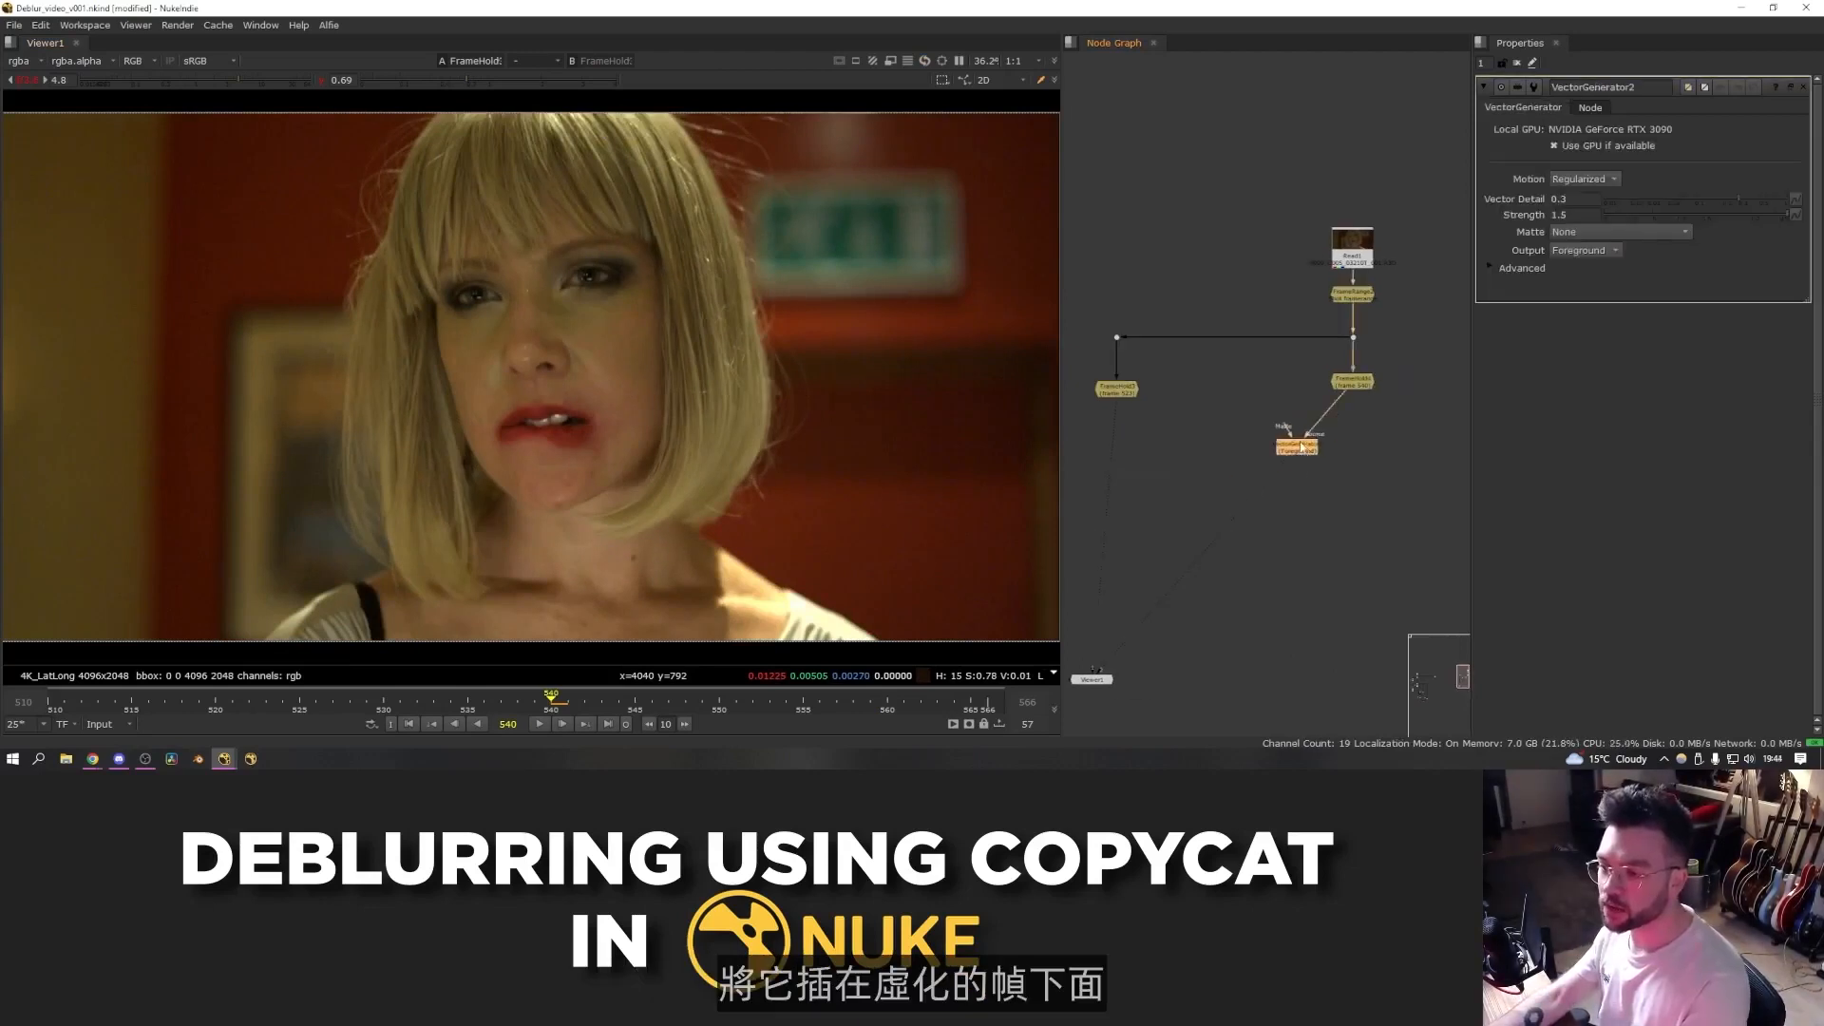
{"action": "left_click", "coordinate": [1320, 436]}
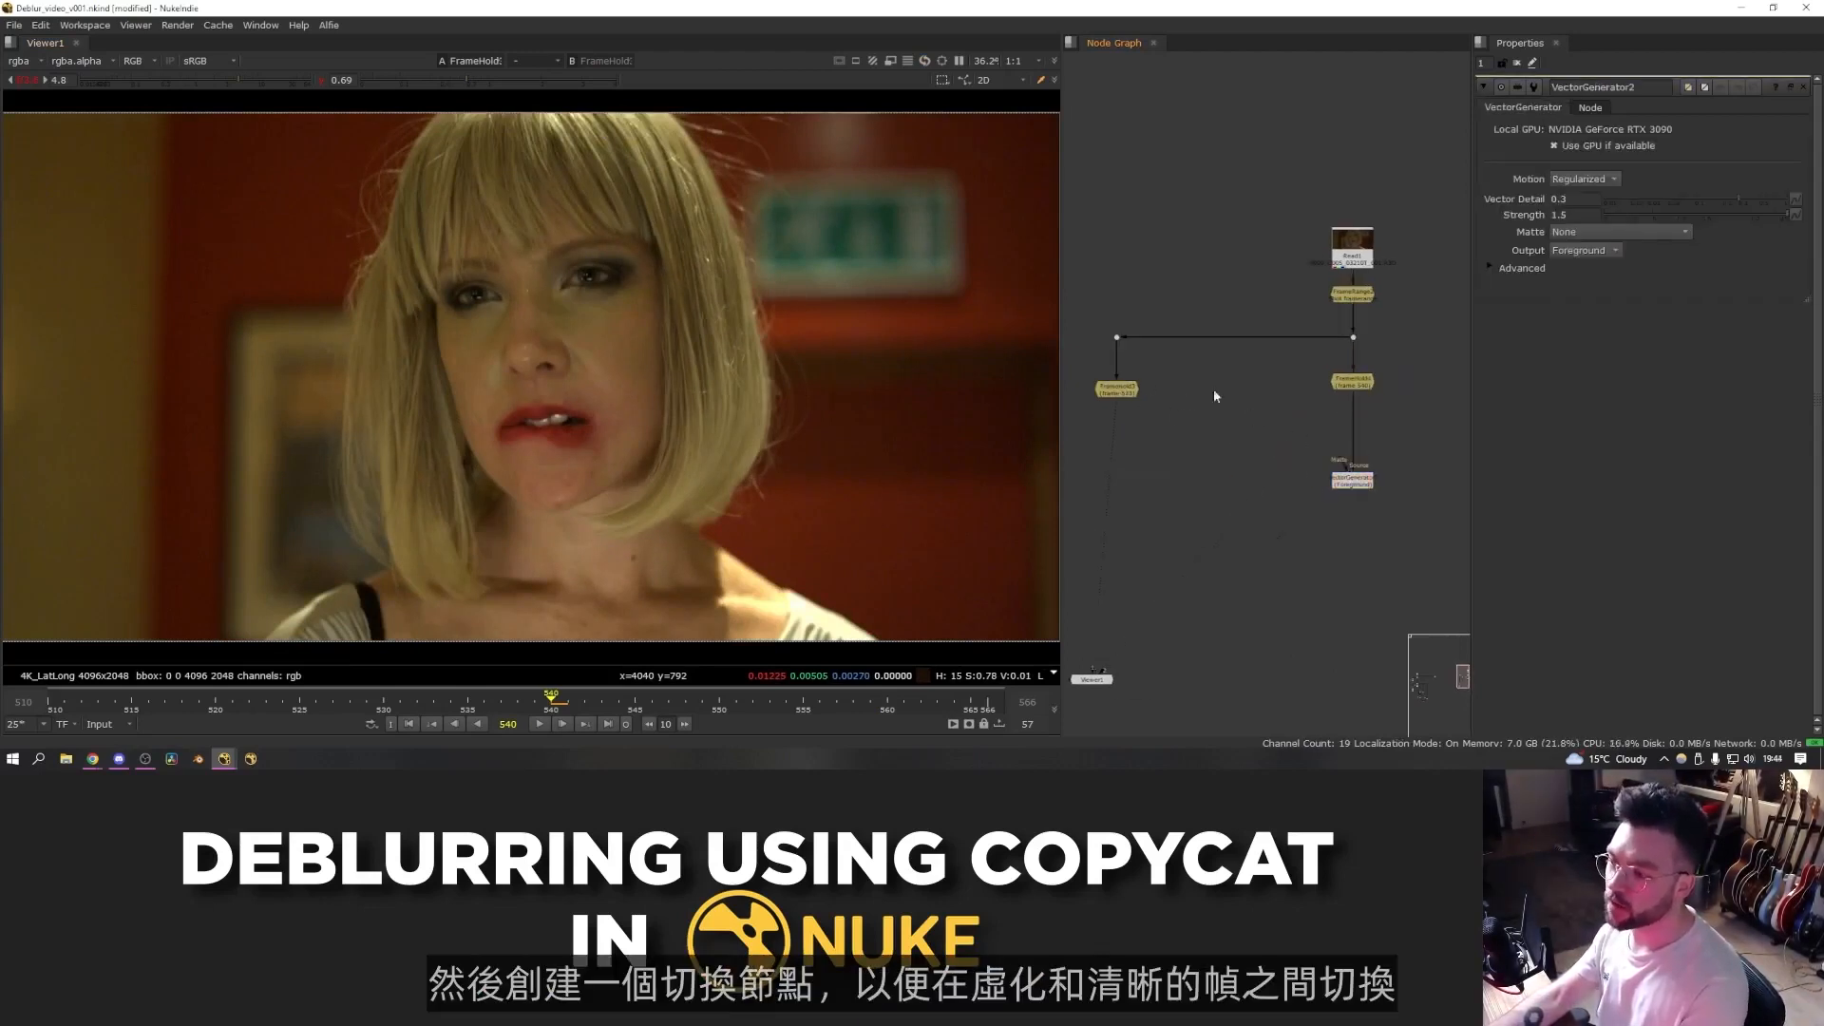
- Insert a Switch node above the VectorGenerator and connect both the blurry and sharp FrameHolds to it
{"action": "key", "text": "Tab"}
{"action": "type", "text": "switch"}
{"action": "key", "text": "Return"}
{"action": "left_click_drag", "start_coordinate": [1213, 460], "coordinate": [1360, 430]}
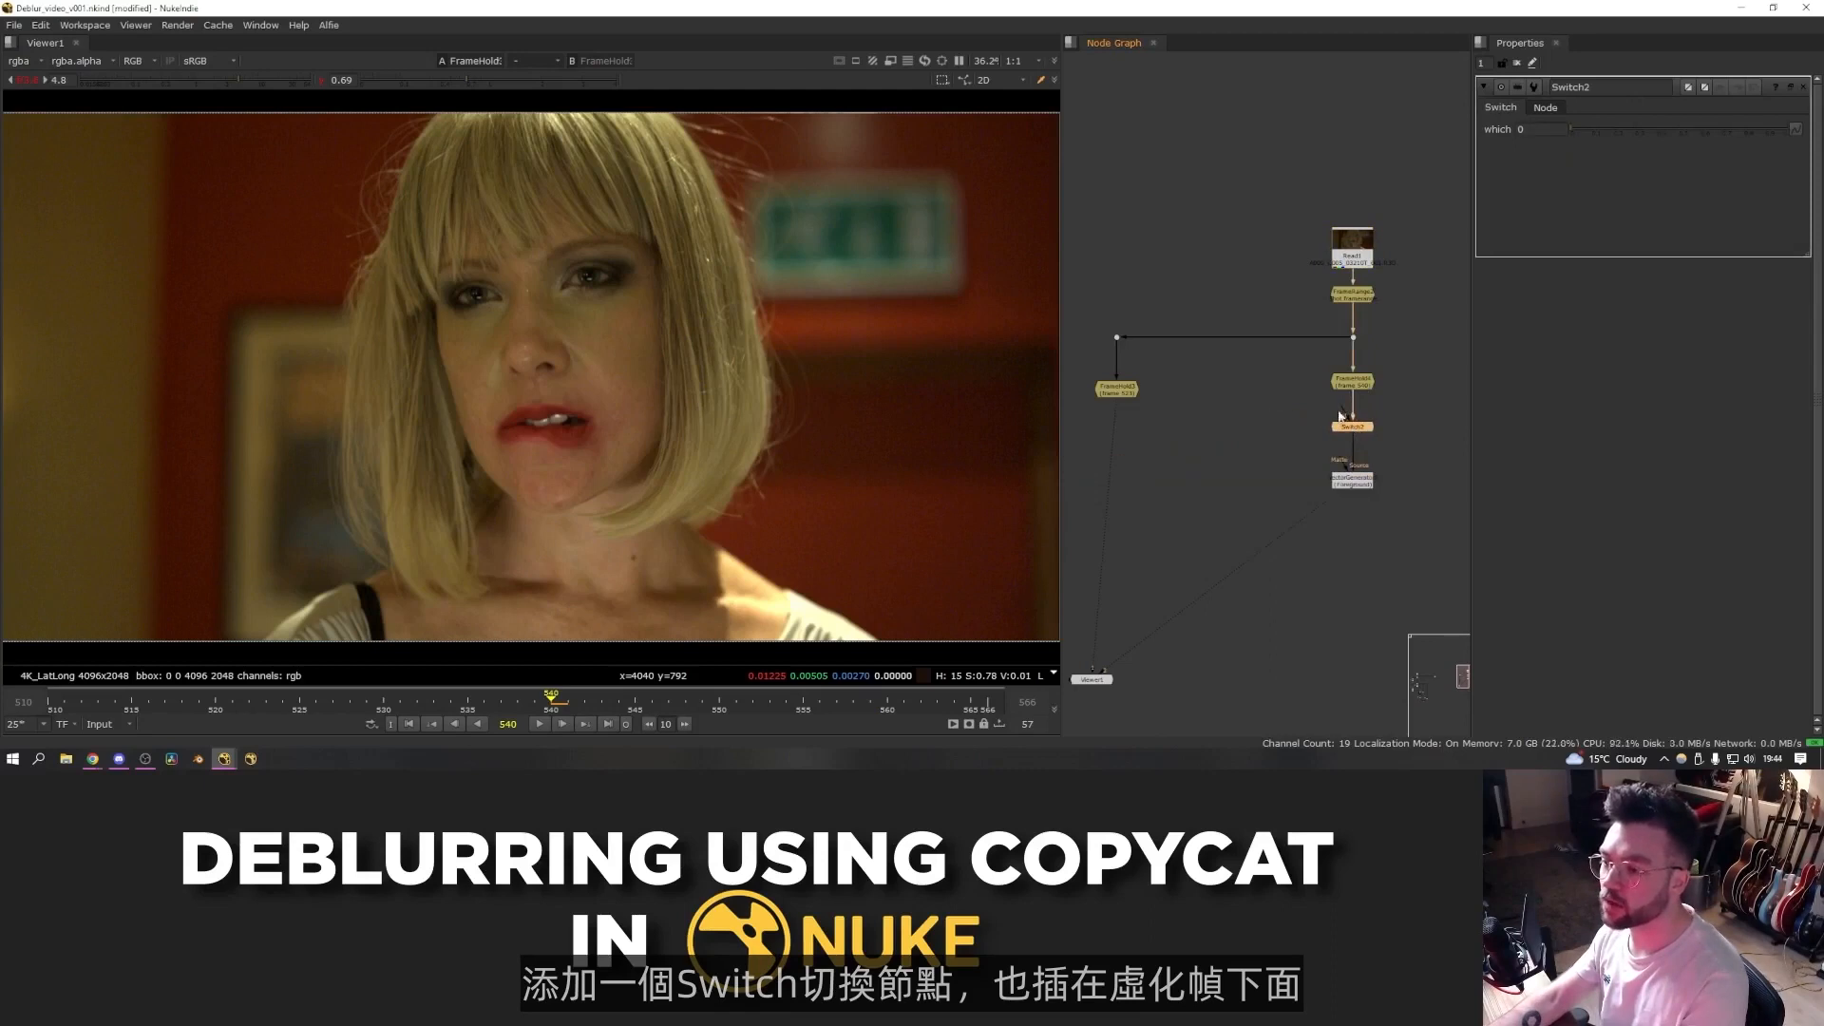
{"action": "middle_click_drag", "start_coordinate": [1339, 415], "coordinate": [1396, 407]}
{"action": "scroll", "coordinate": [1396, 408], "scroll_direction": "up", "scroll_amount": 5}
{"action": "left_click_drag", "start_coordinate": [1409, 408], "coordinate": [1204, 378]}
{"action": "middle_click_drag", "start_coordinate": [1278, 379], "coordinate": [1280, 393]}
{"action": "scroll", "coordinate": [1235, 386], "scroll_direction": "down", "scroll_amount": 5}
{"action": "scroll", "coordinate": [1175, 385], "scroll_direction": "up", "scroll_amount": 1}
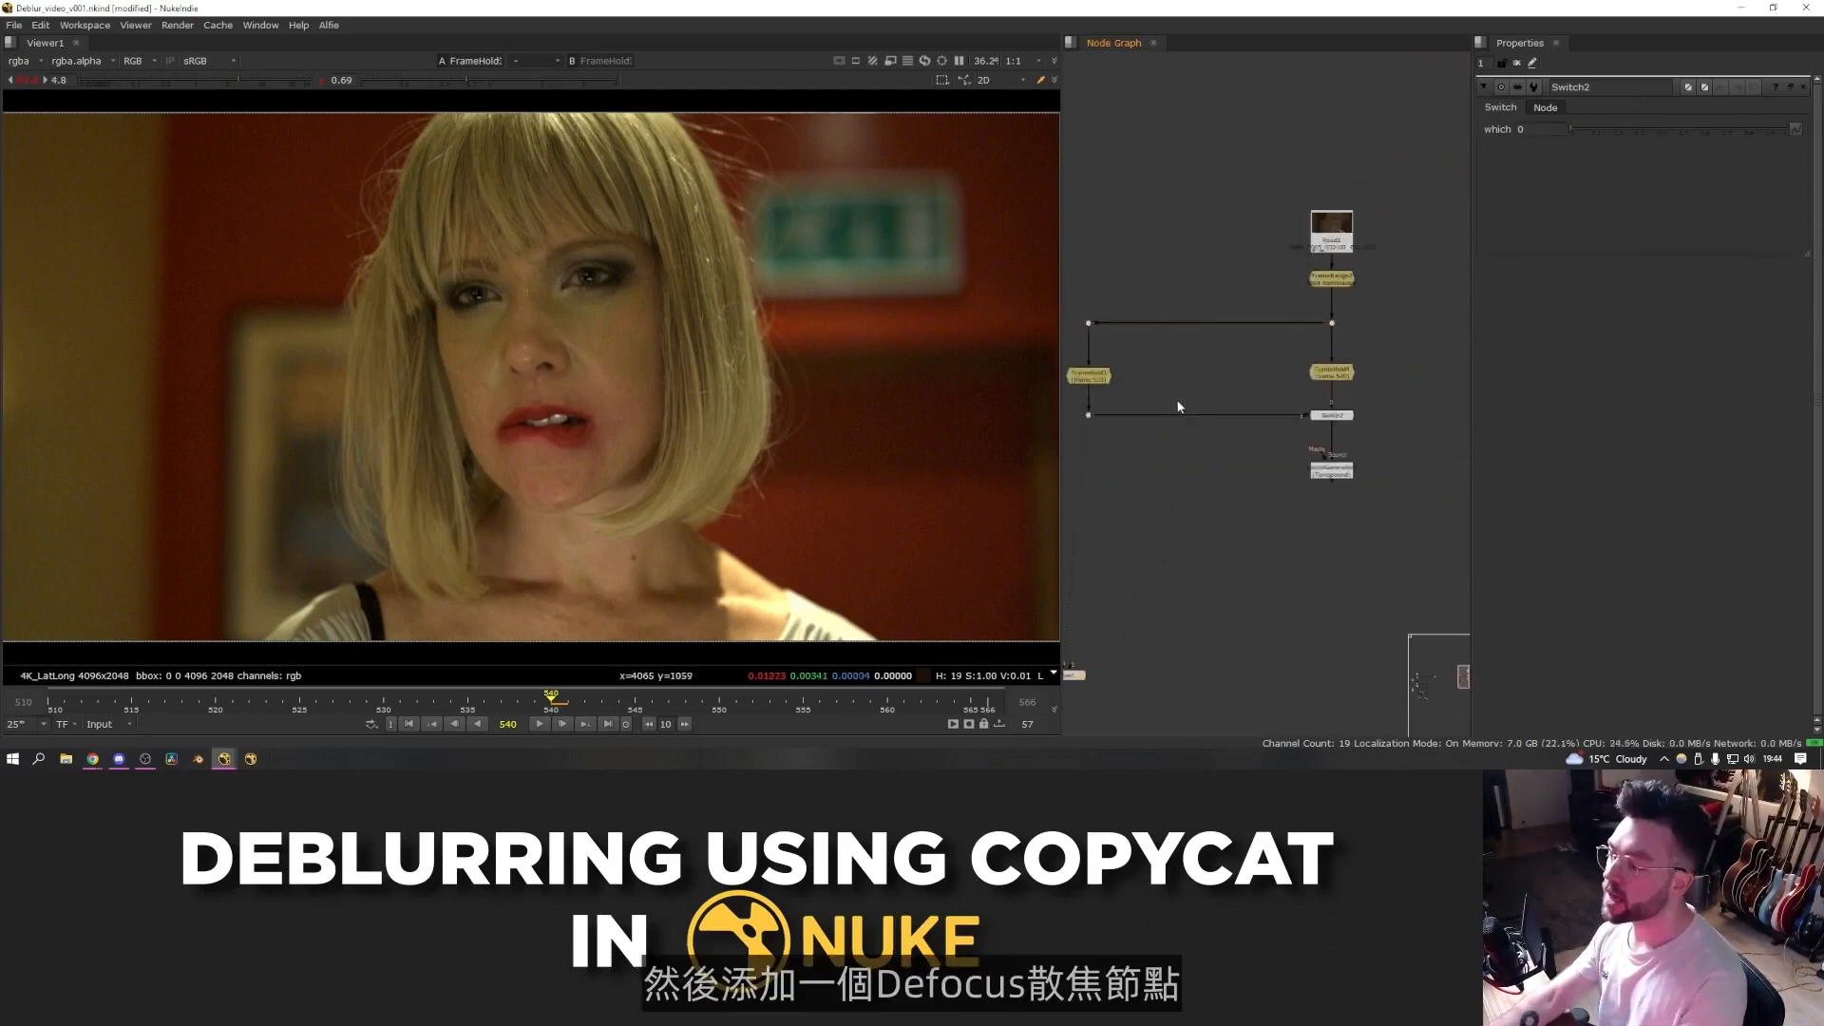
- Add a Defocus node on the sharp frame branch and set up a wipe comparison with the blurry frame
{"action": "key", "text": "1"}
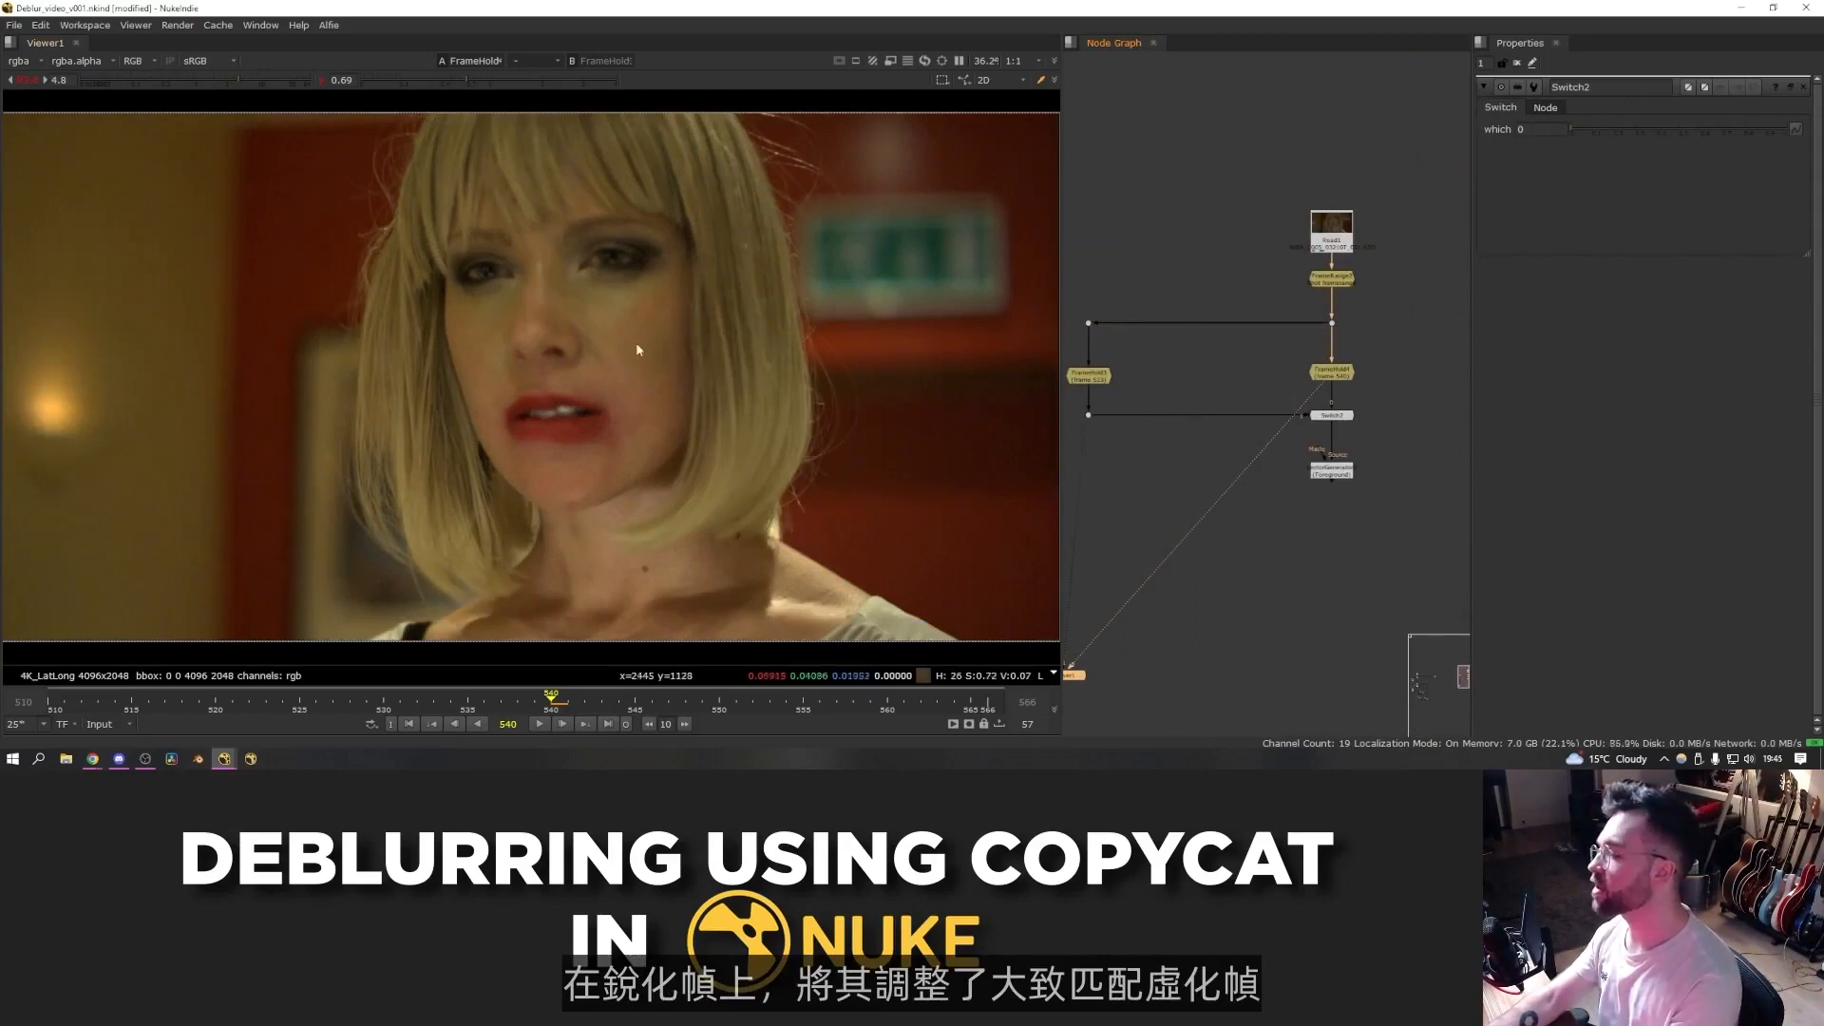
{"action": "key", "text": "Tab"}
{"action": "type", "text": "def"}
{"action": "key", "text": "Return"}
{"action": "mouse_move", "coordinate": [1199, 401]}
{"action": "left_mouse_down"}
{"action": "mouse_move", "coordinate": [1174, 419]}
{"action": "mouse_move", "coordinate": [1199, 423]}
{"action": "left_mouse_up"}
{"action": "key", "text": "1"}
{"action": "key", "text": "w"}
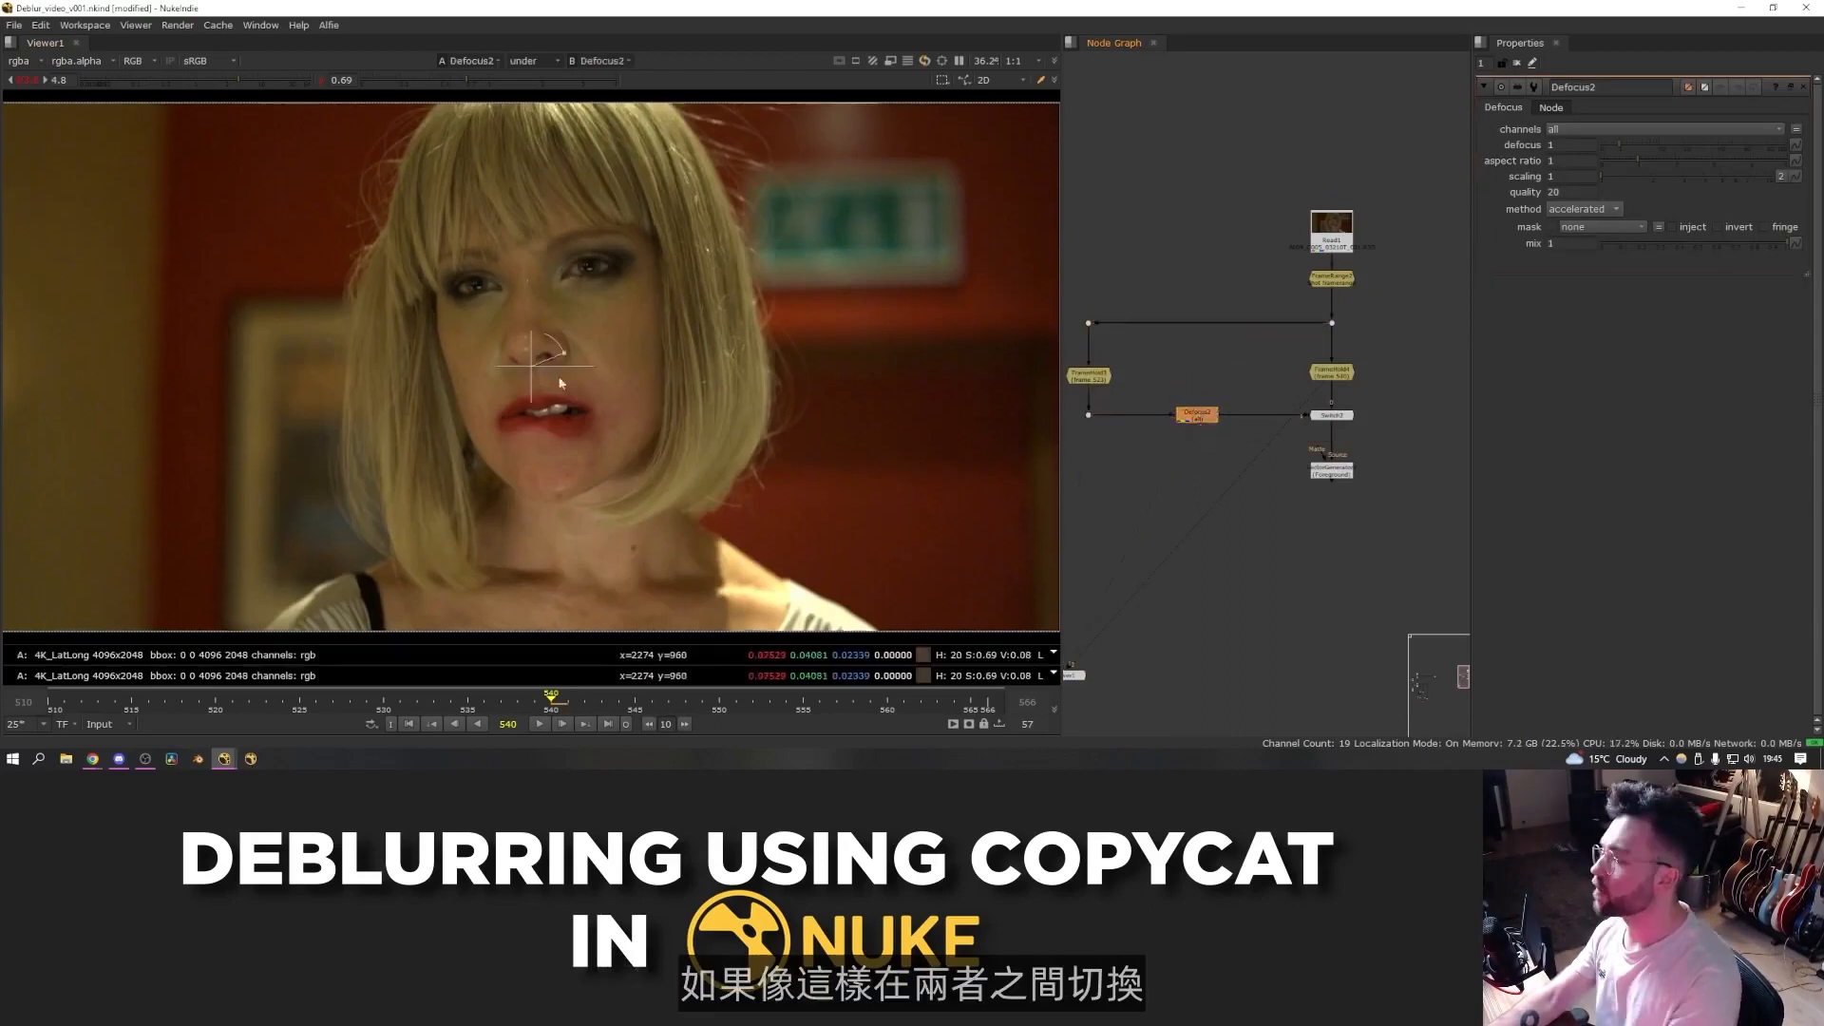
- Set the Defocus amount to 8 while wiping between the defocused sharp frame and the blurry frame
{"action": "key", "text": "2"}
{"action": "left_click_drag", "start_coordinate": [536, 382], "coordinate": [572, 384]}
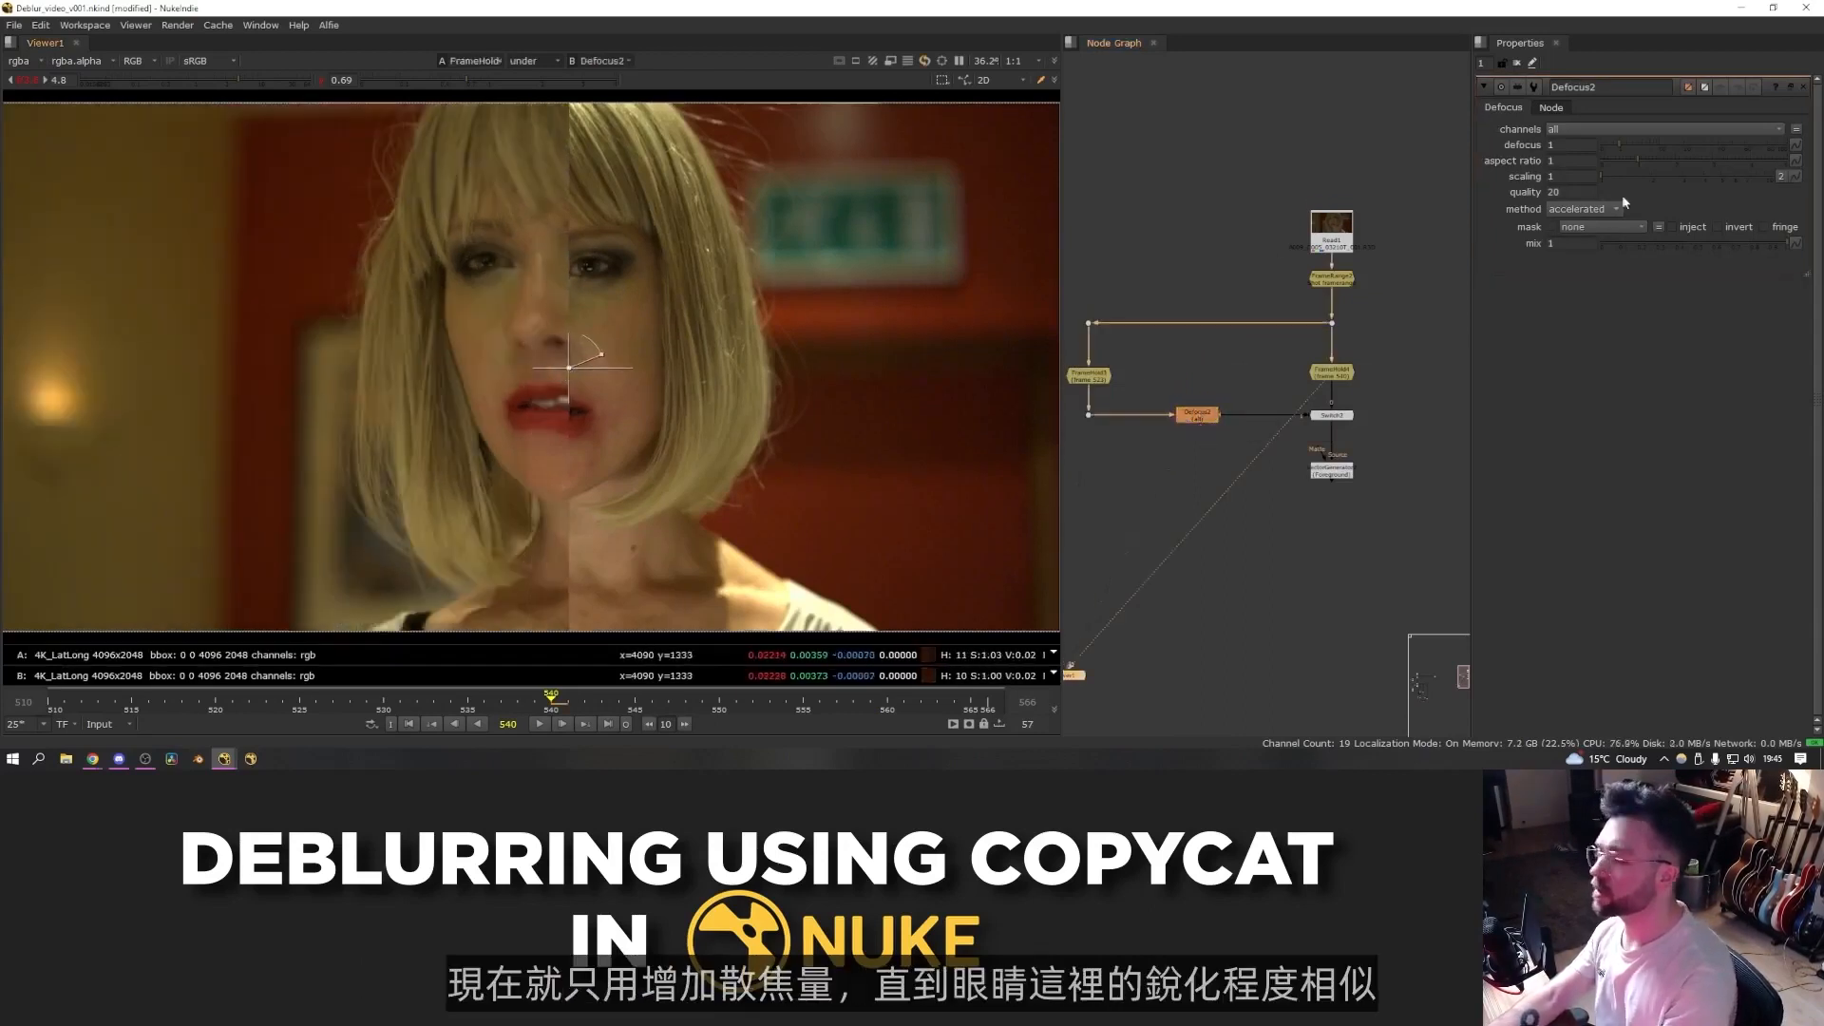
{"action": "left_click_drag", "start_coordinate": [1631, 148], "coordinate": [1639, 148]}
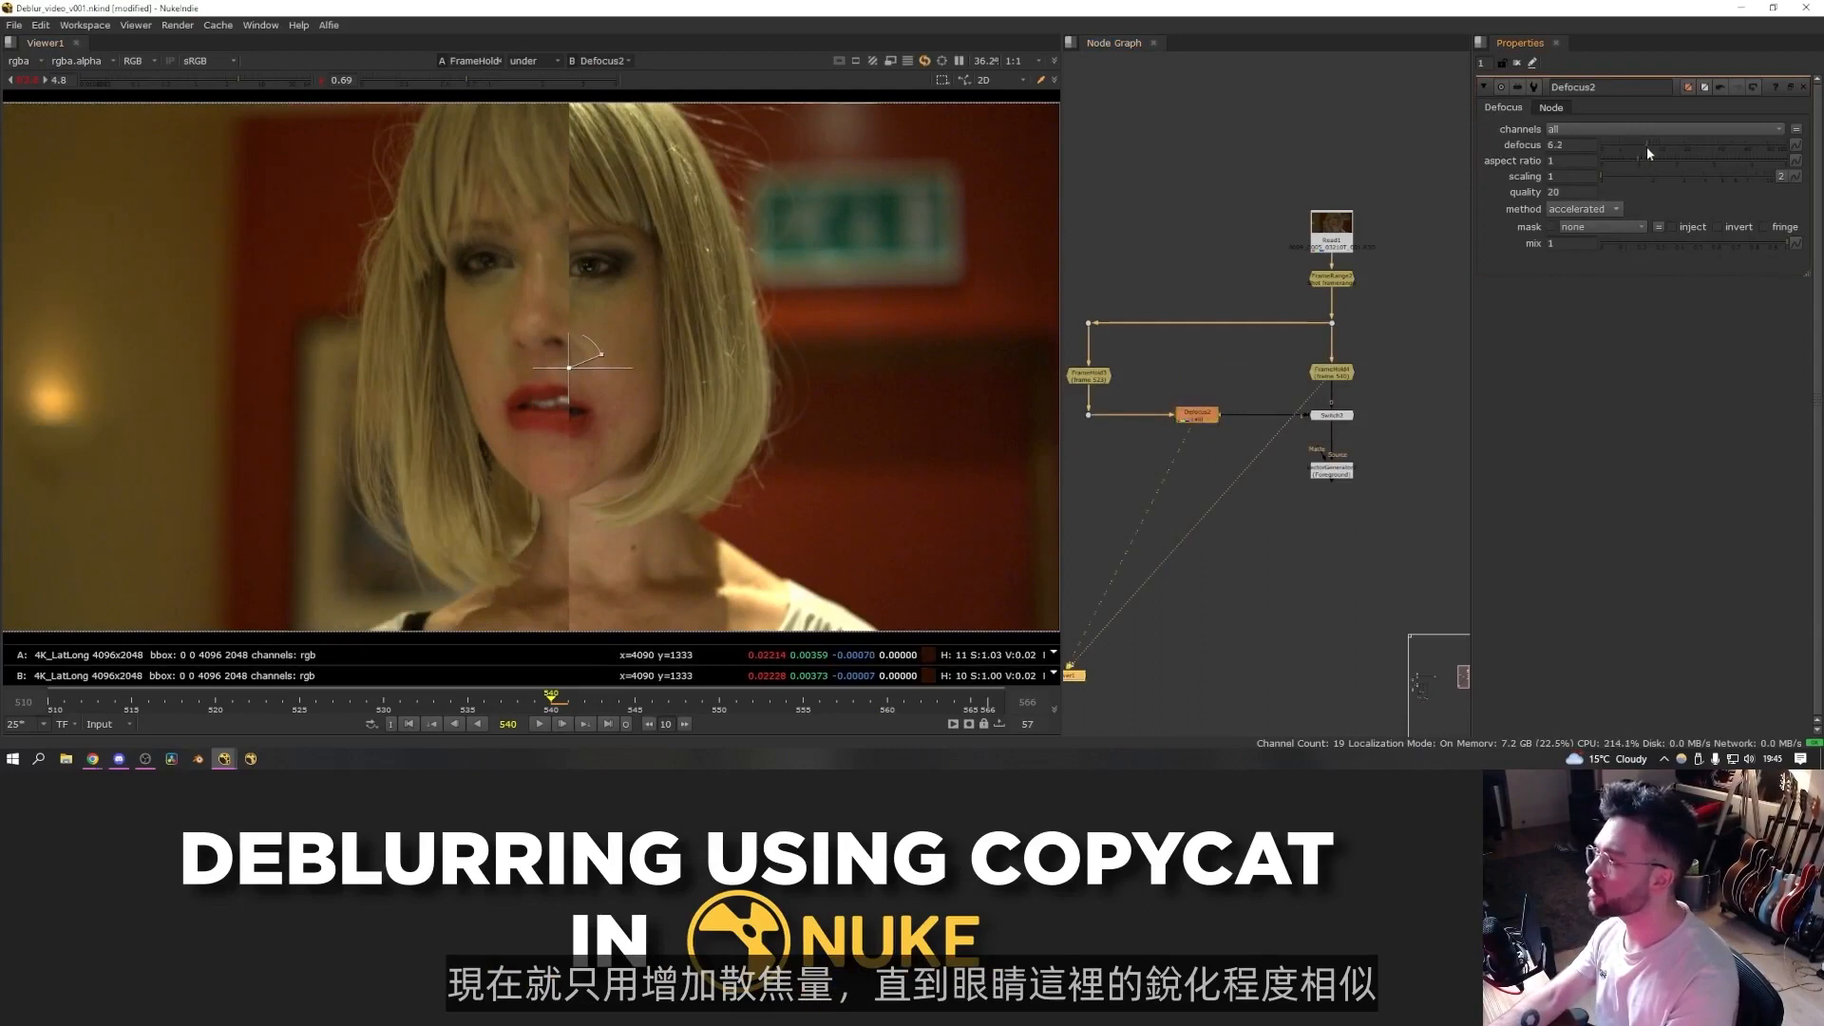
{"action": "scroll", "coordinate": [602, 247], "scroll_direction": "up", "scroll_amount": 4}
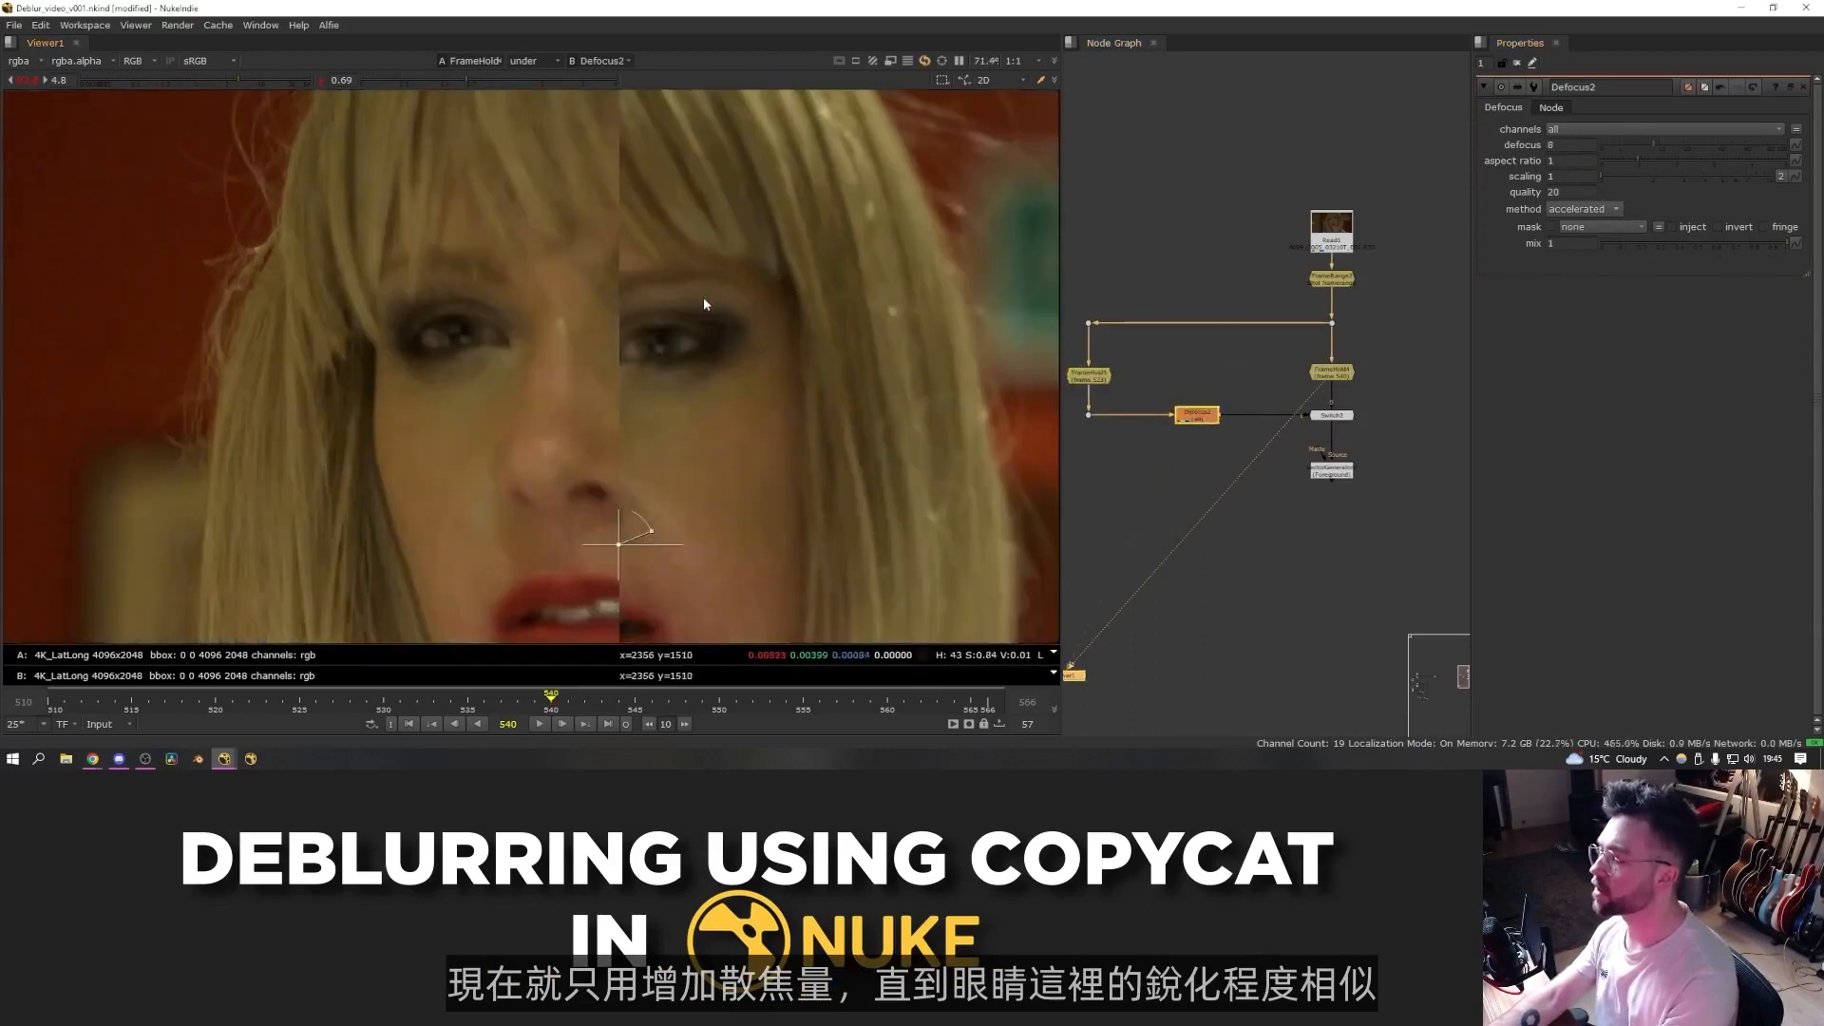
{"action": "left_click_drag", "start_coordinate": [1655, 141], "coordinate": [1649, 141]}
{"action": "scroll", "coordinate": [834, 375], "scroll_direction": "down", "scroll_amount": 4}
- Keyframe the Switch's which value to 0 at frame 1 and 1 at frame 2
{"action": "left_click", "coordinate": [65, 691]}
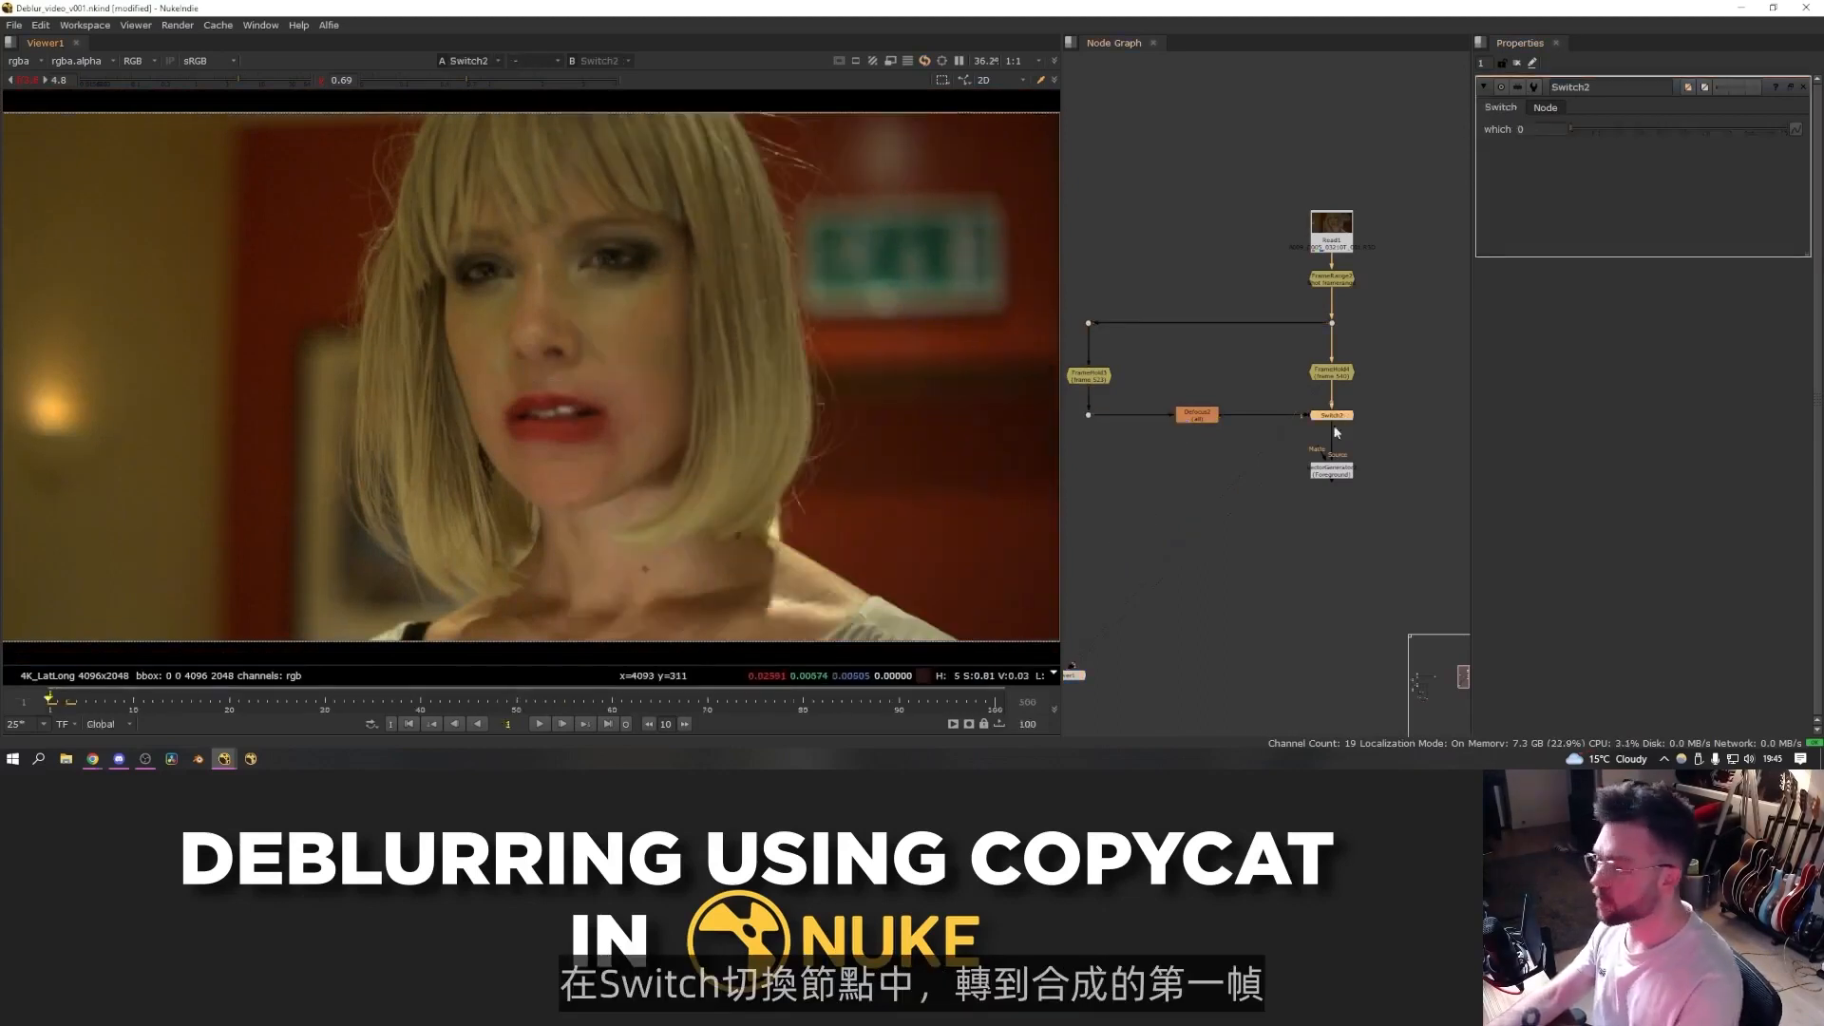
{"action": "scroll", "coordinate": [1313, 436], "scroll_direction": "up", "scroll_amount": 3}
{"action": "left_click", "coordinate": [1792, 128]}
{"action": "left_click", "coordinate": [1794, 136]}
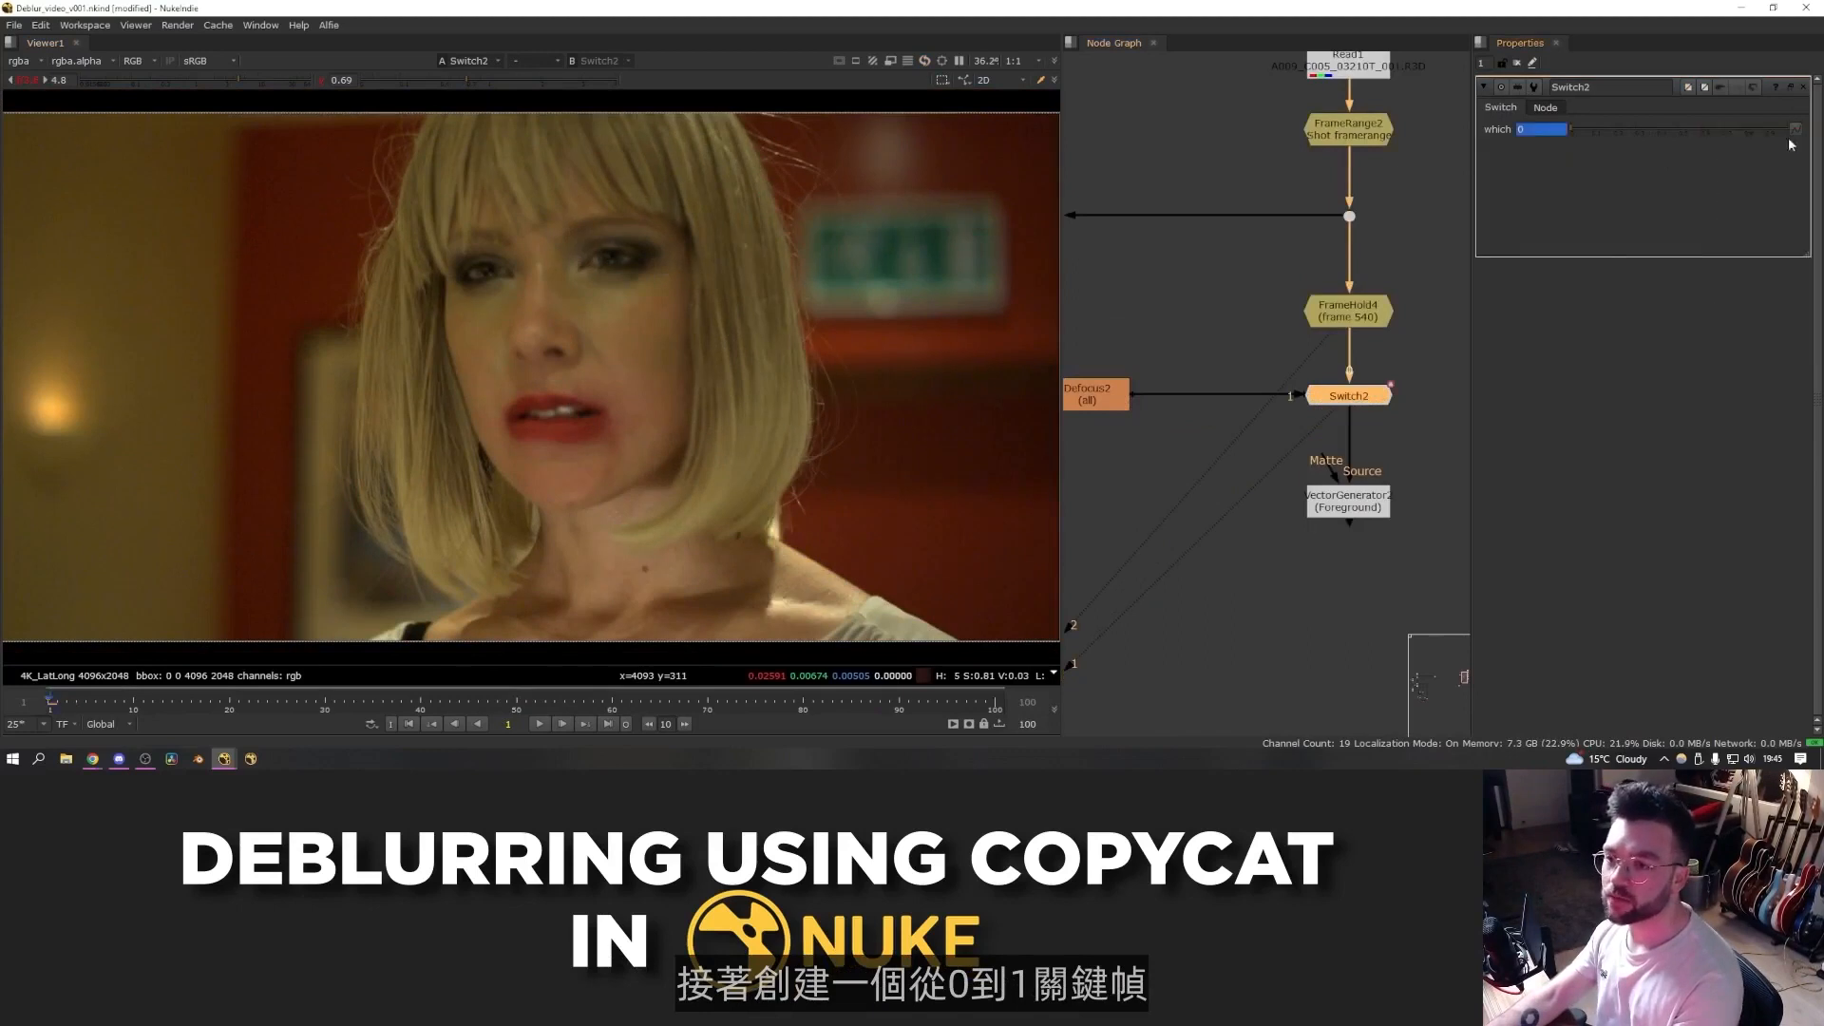
{"action": "key", "text": "Right"}
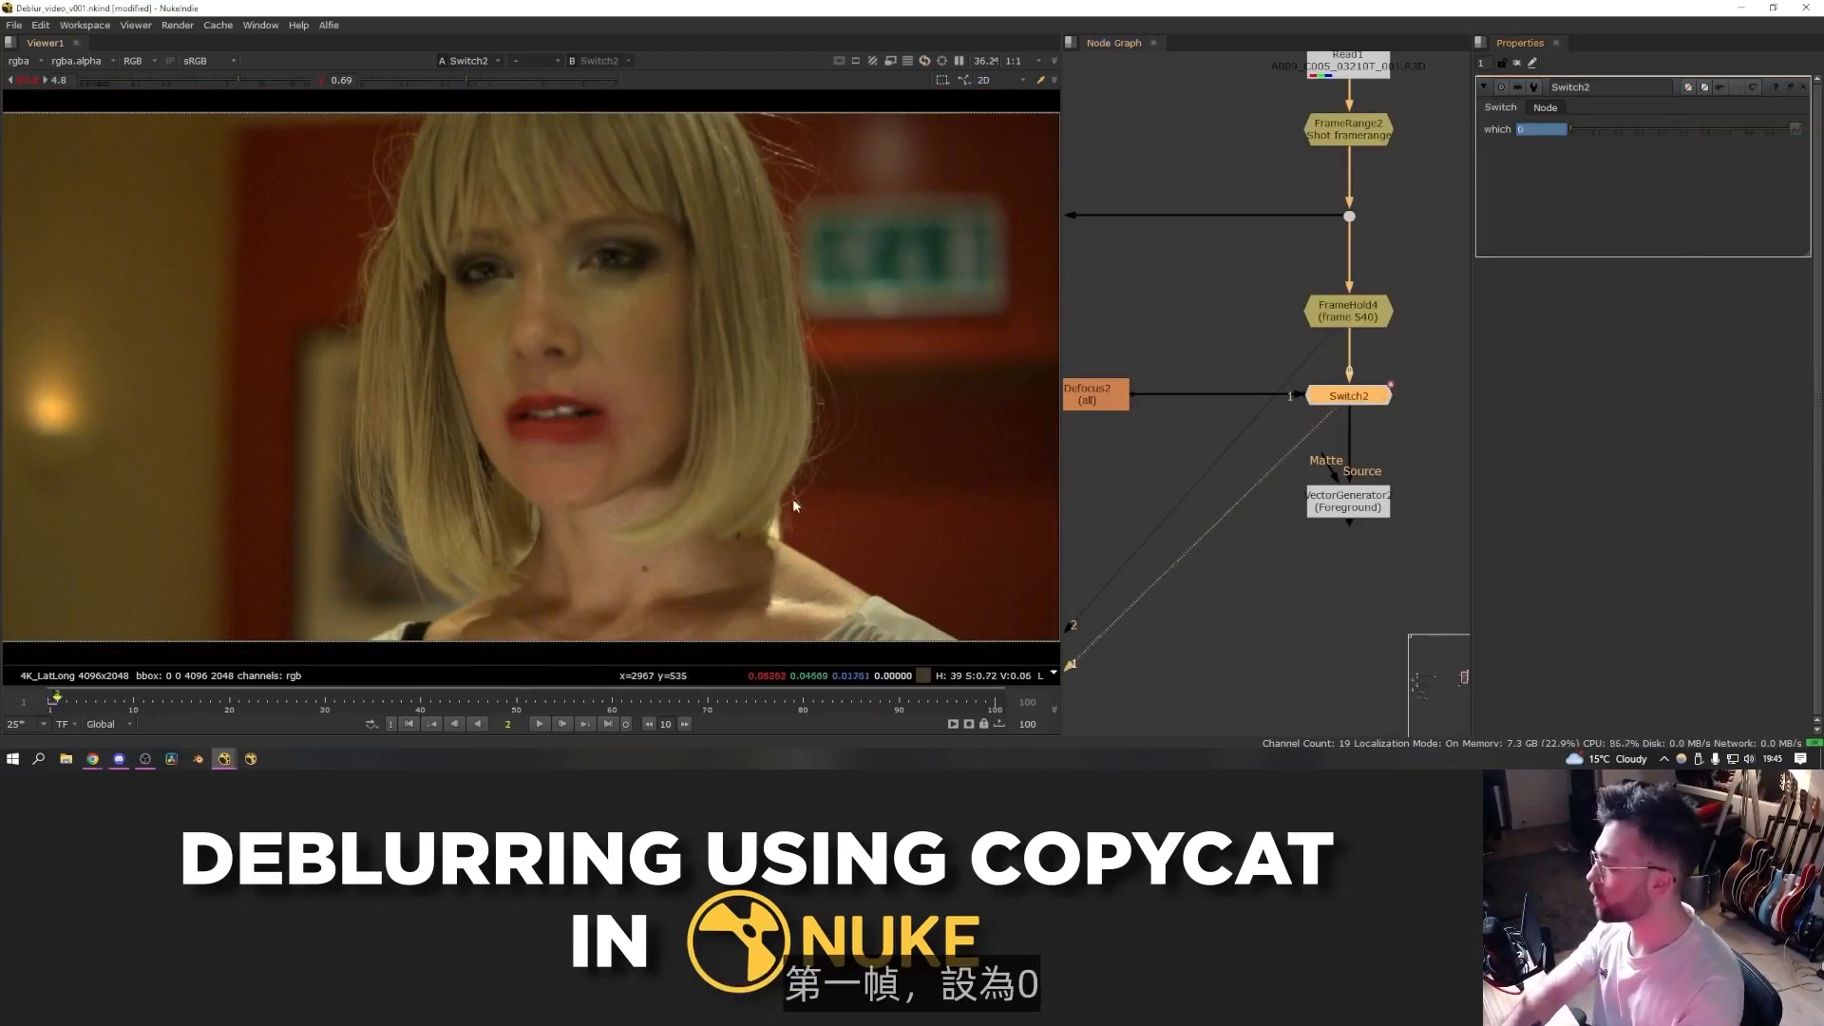
{"action": "left_click_drag", "start_coordinate": [1655, 133], "coordinate": [1797, 146]}
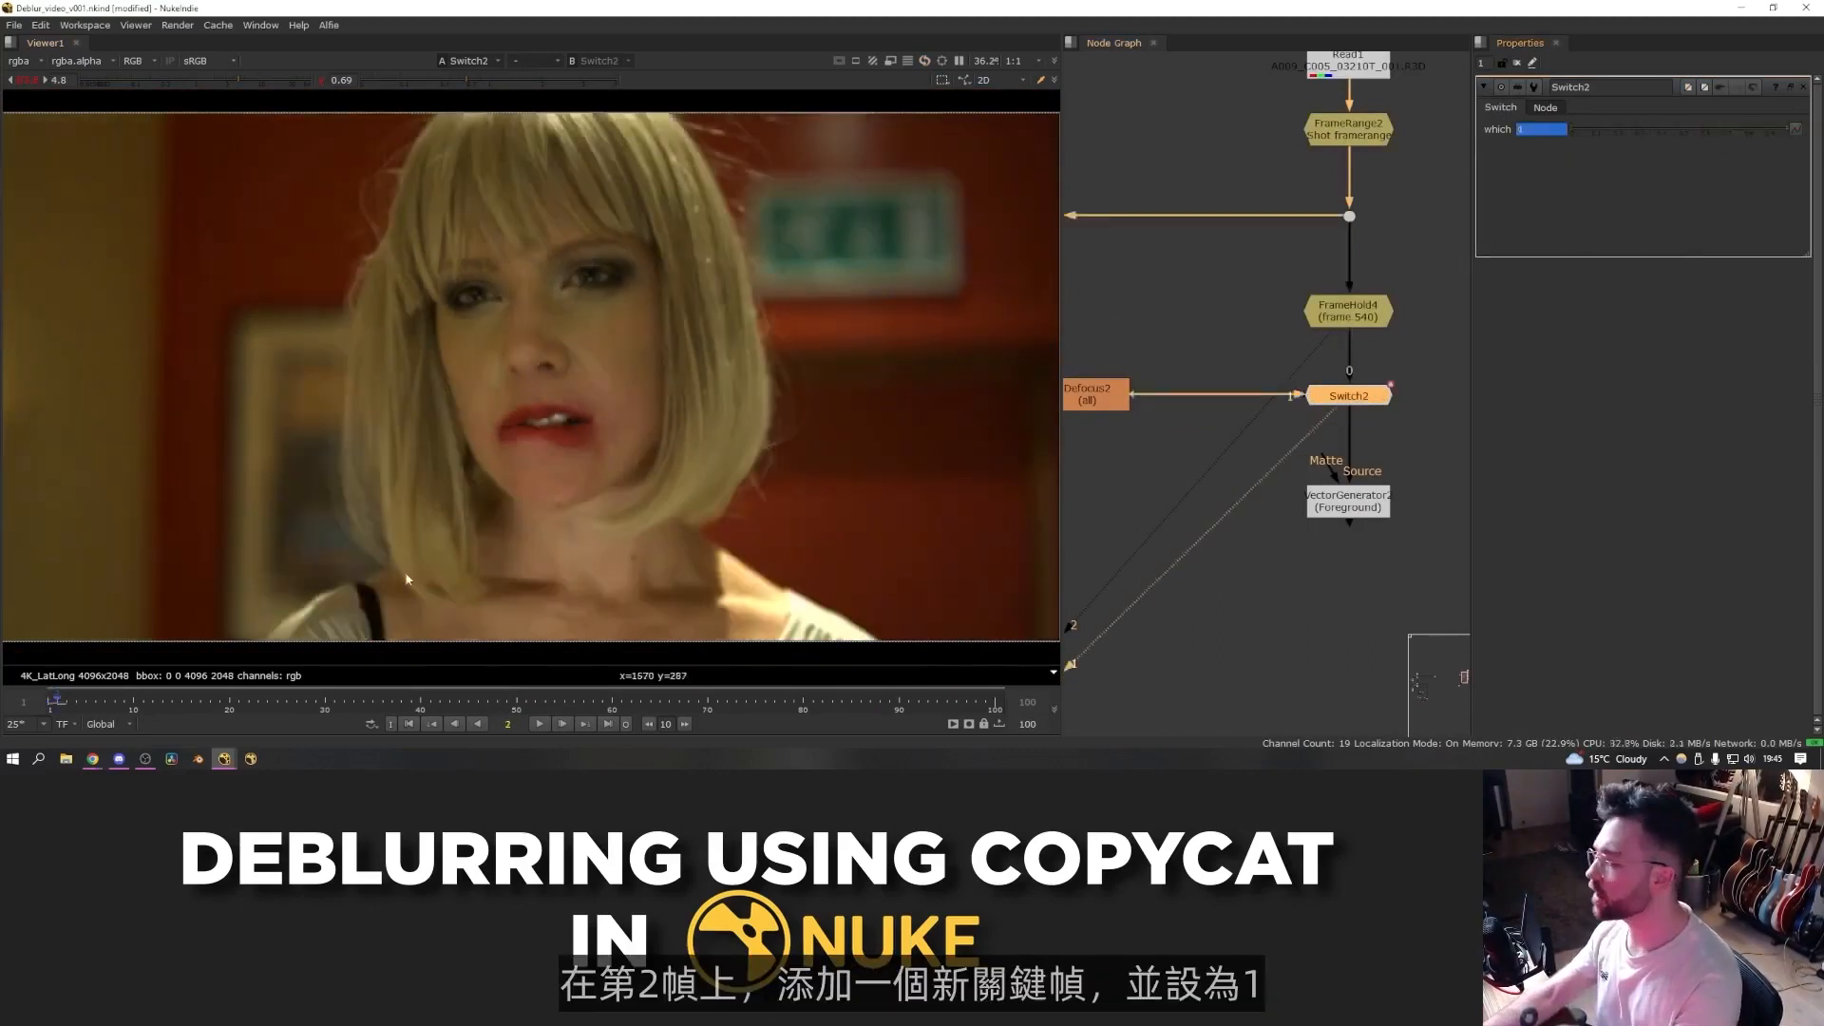
- Inspect the VectorGenerator's backward and forward motion vector layers in the viewer
{"action": "scroll", "coordinate": [1342, 522], "scroll_direction": "down", "scroll_amount": 2}
{"action": "left_click", "coordinate": [1347, 508]}
{"action": "key", "text": "1"}
{"action": "key", "text": "alt+q"}
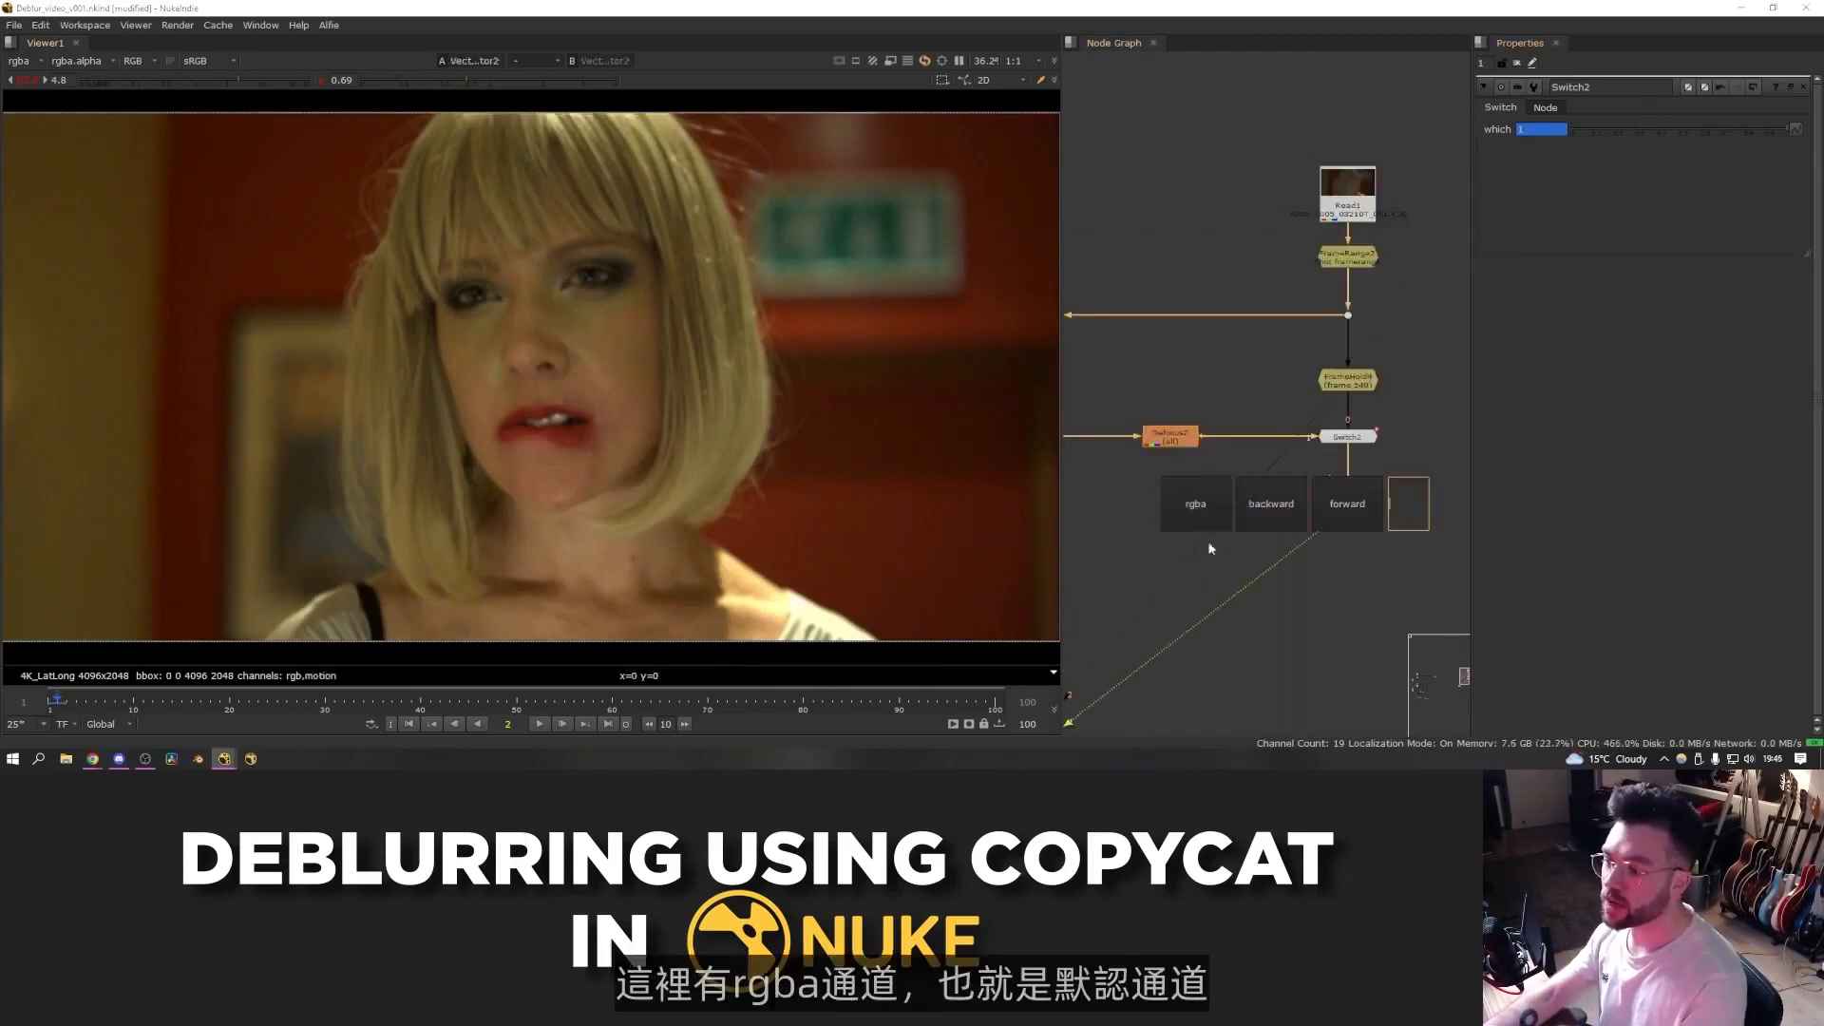
{"action": "left_click", "coordinate": [1264, 502]}
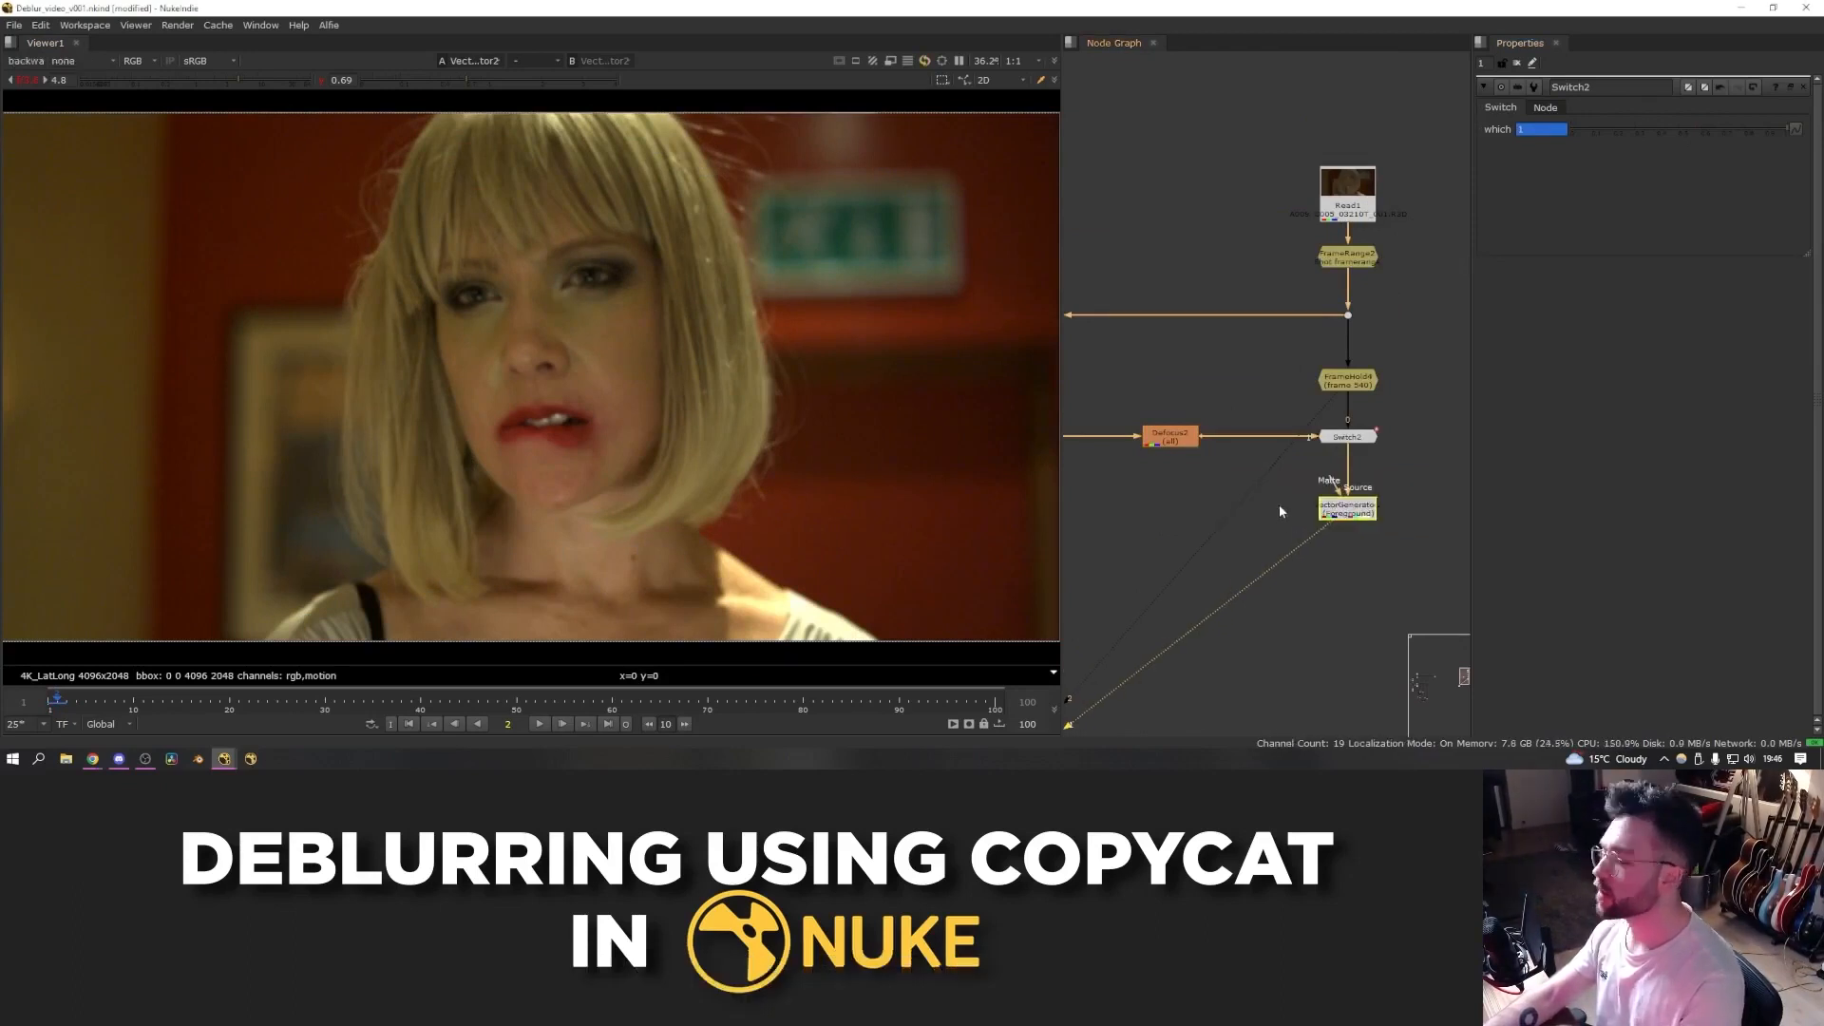
{"action": "left_click_drag", "start_coordinate": [1364, 500], "coordinate": [1367, 505]}
{"action": "scroll", "coordinate": [1321, 504], "scroll_direction": "down", "scroll_amount": 1}
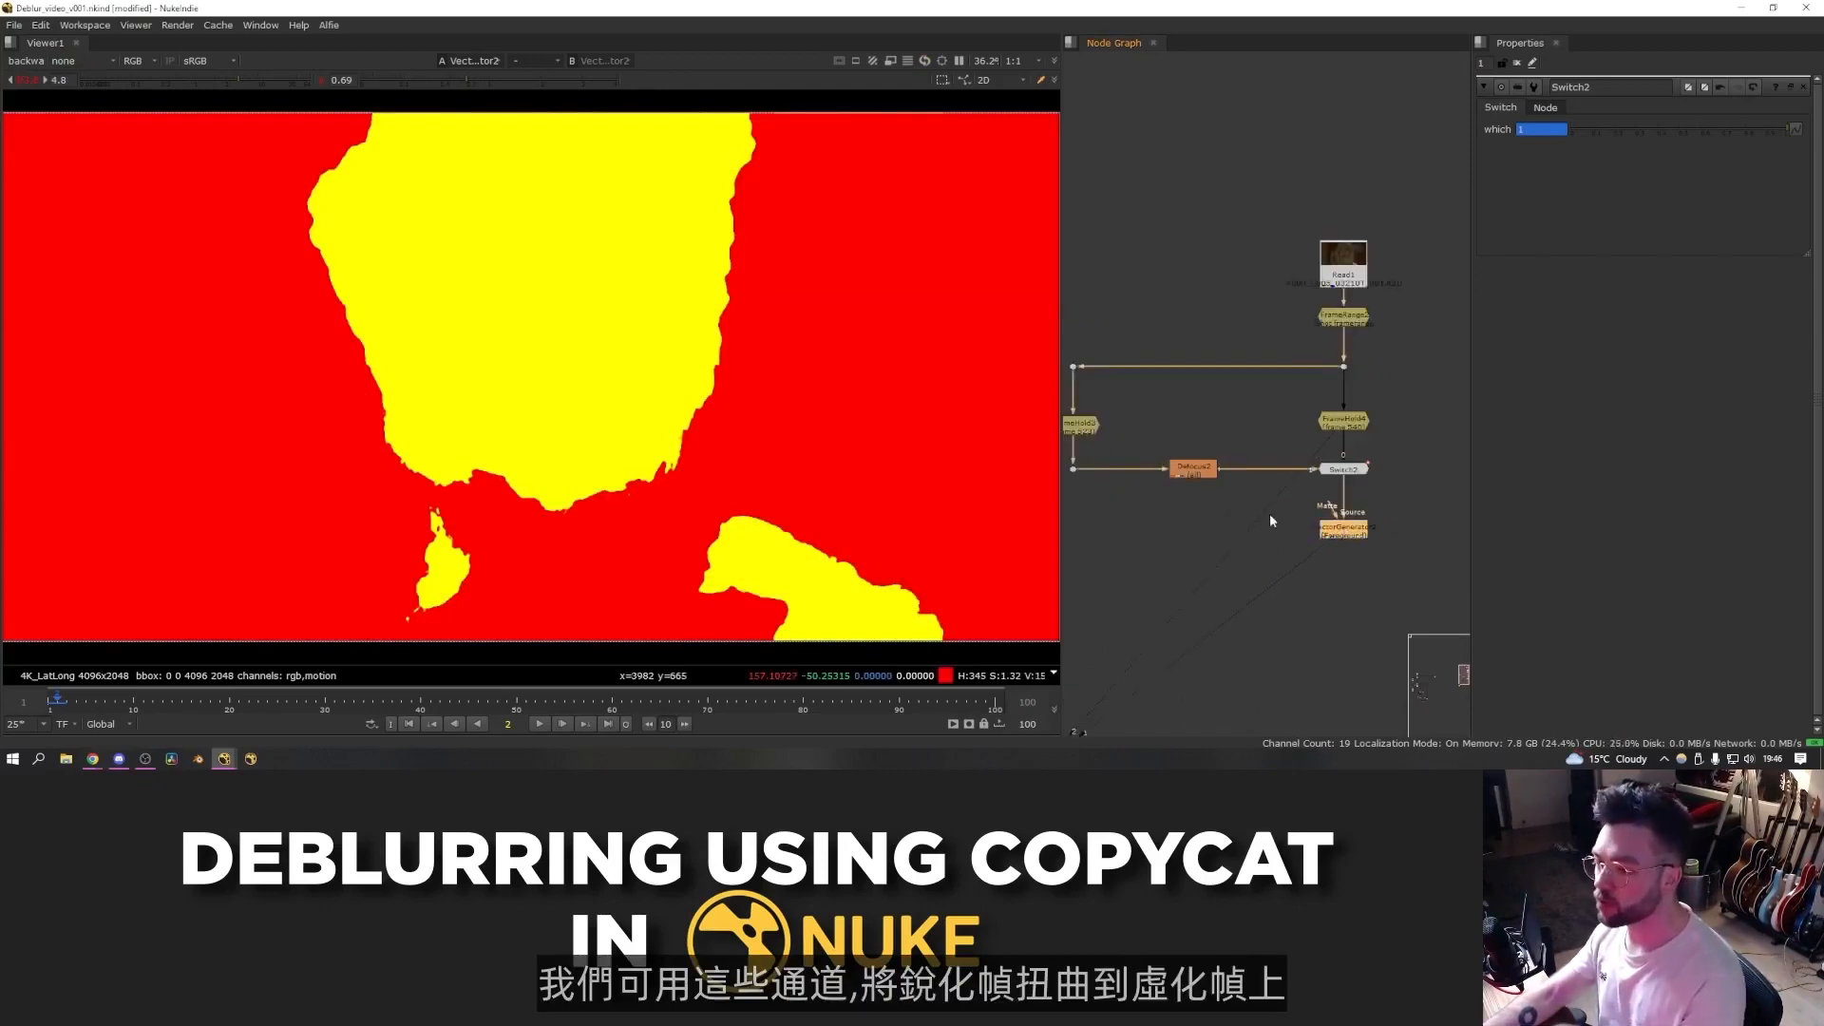
{"action": "middle_click_drag", "start_coordinate": [1337, 524], "coordinate": [1370, 515]}
{"action": "key", "text": "alt+q"}
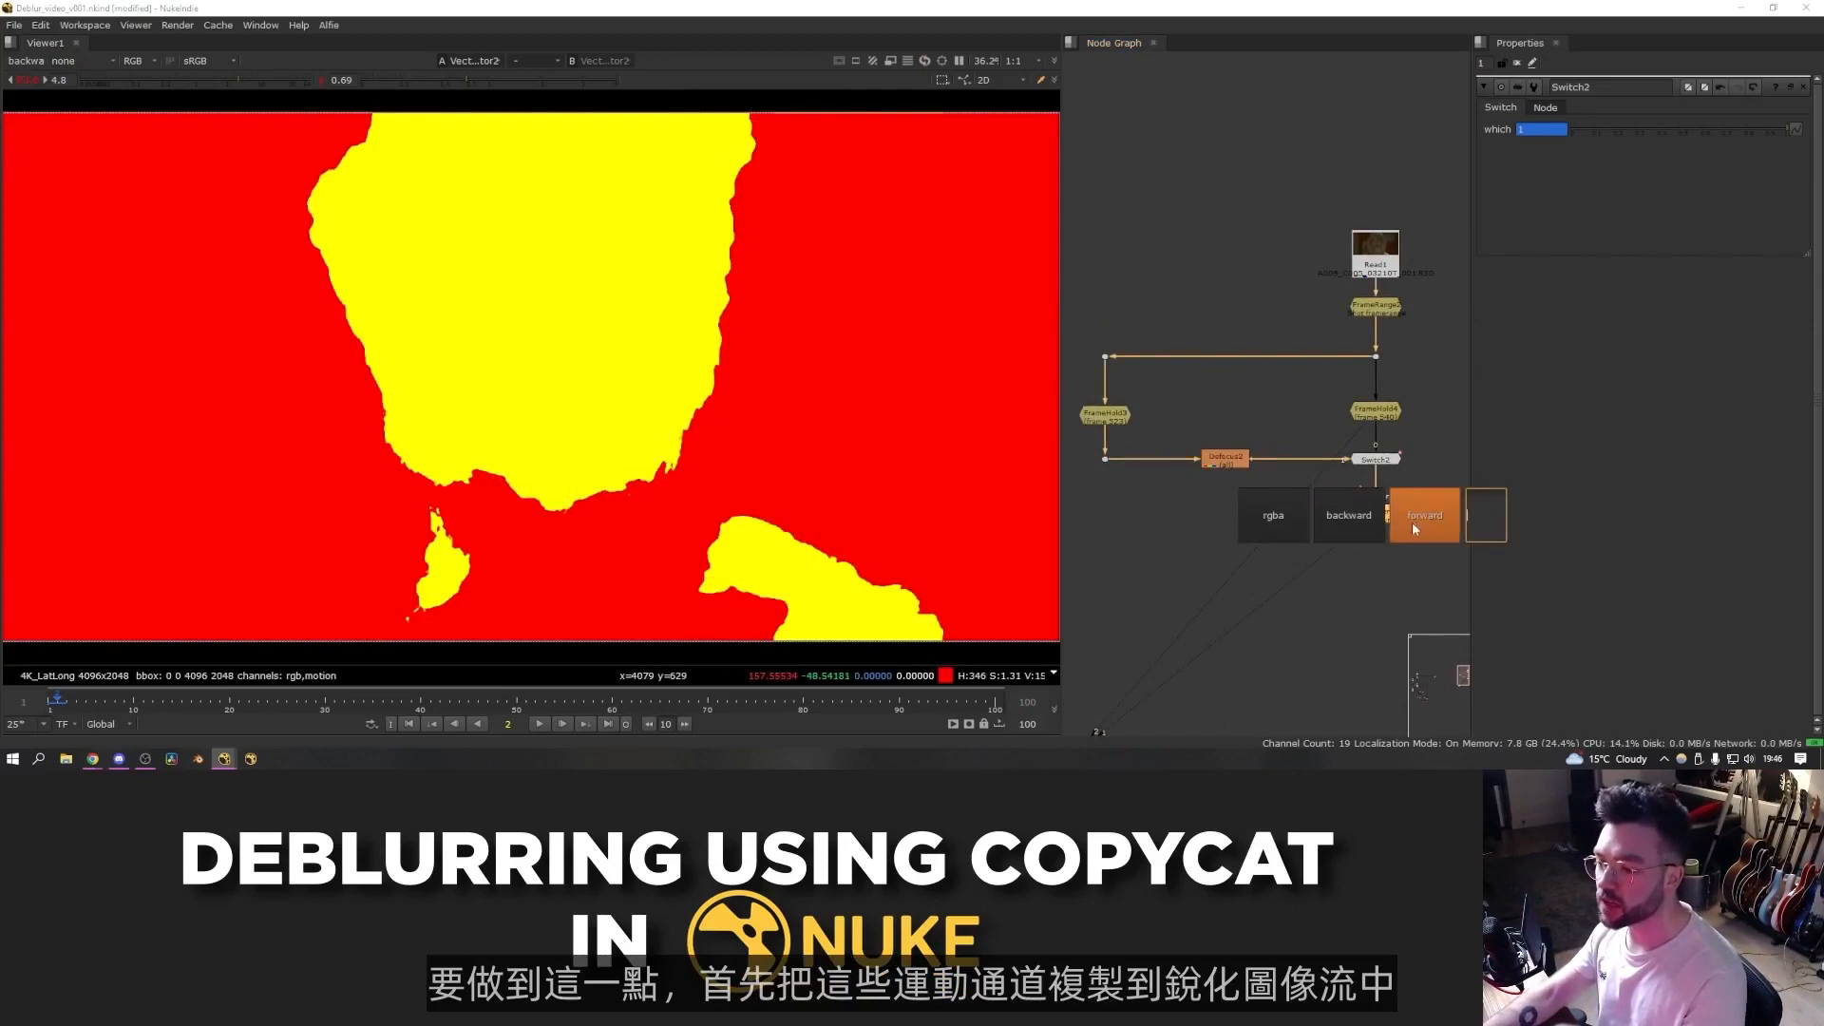
{"action": "left_click", "coordinate": [1143, 487]}
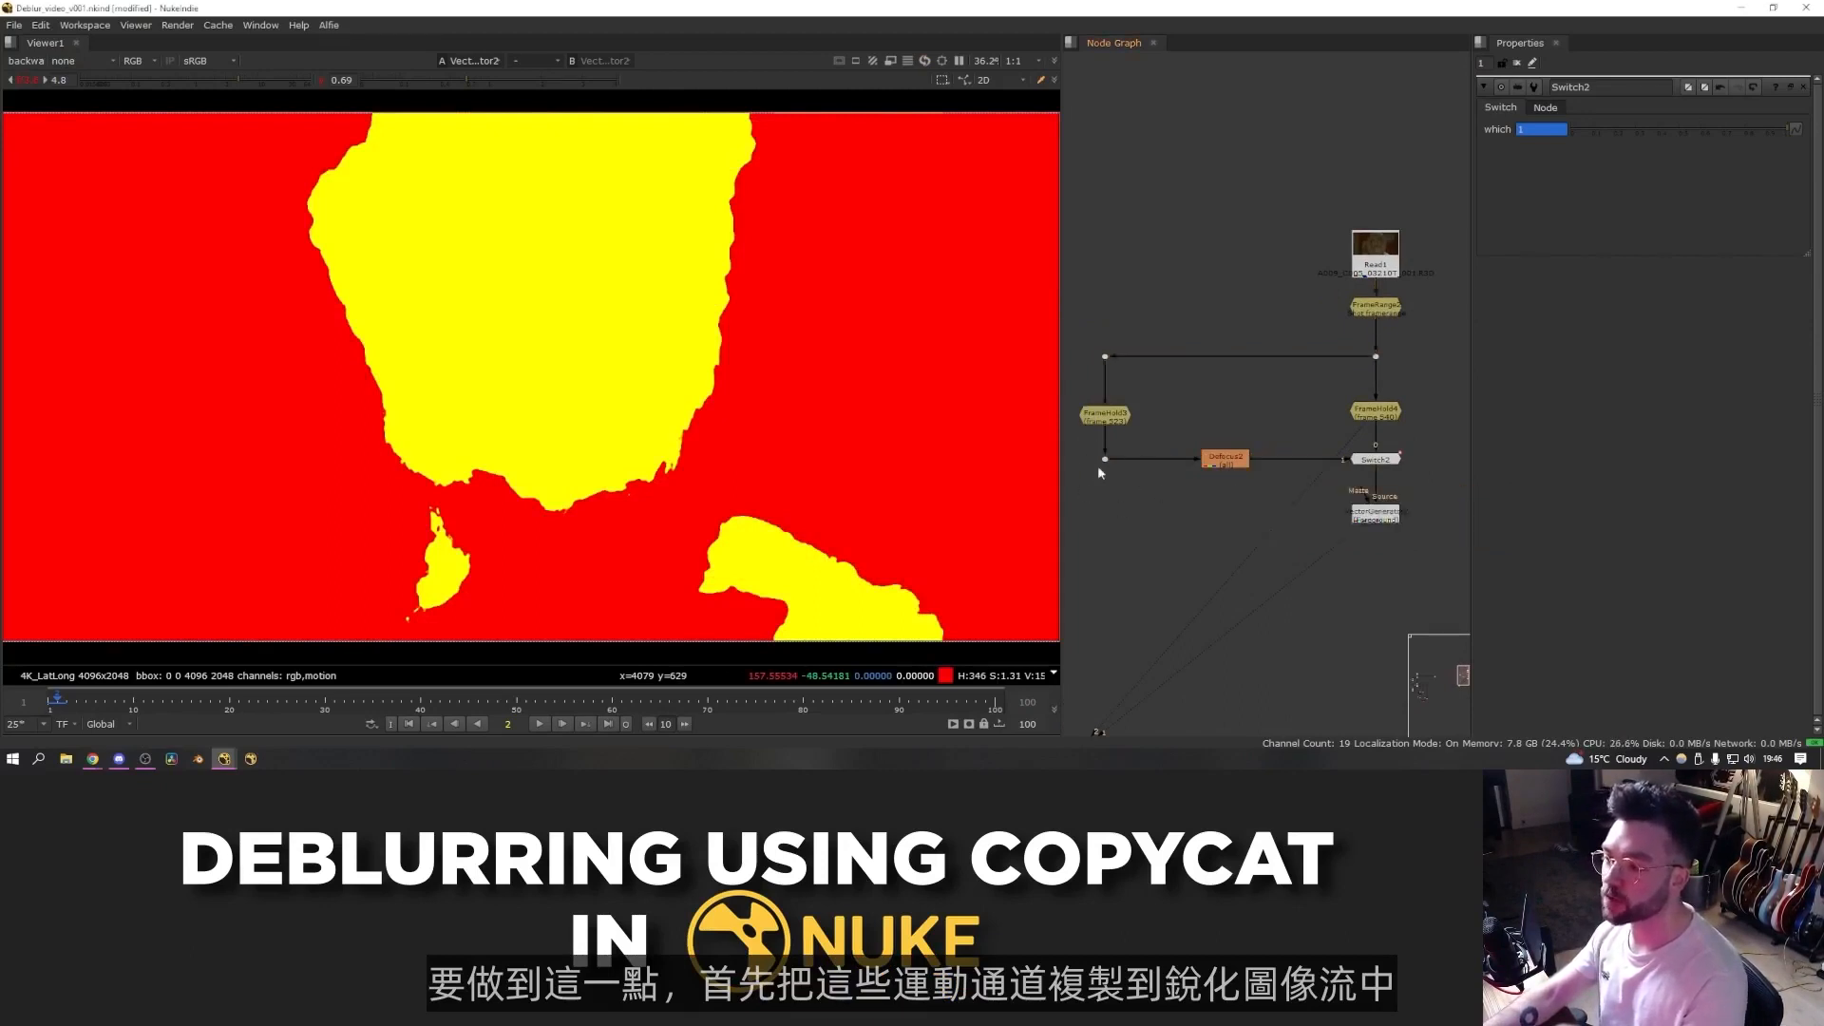
- Add a Shuffle node on the sharp frame branch and connect its second input to the VectorGenerator
{"action": "key", "text": "Tab"}
{"action": "type", "text": "shuffle"}
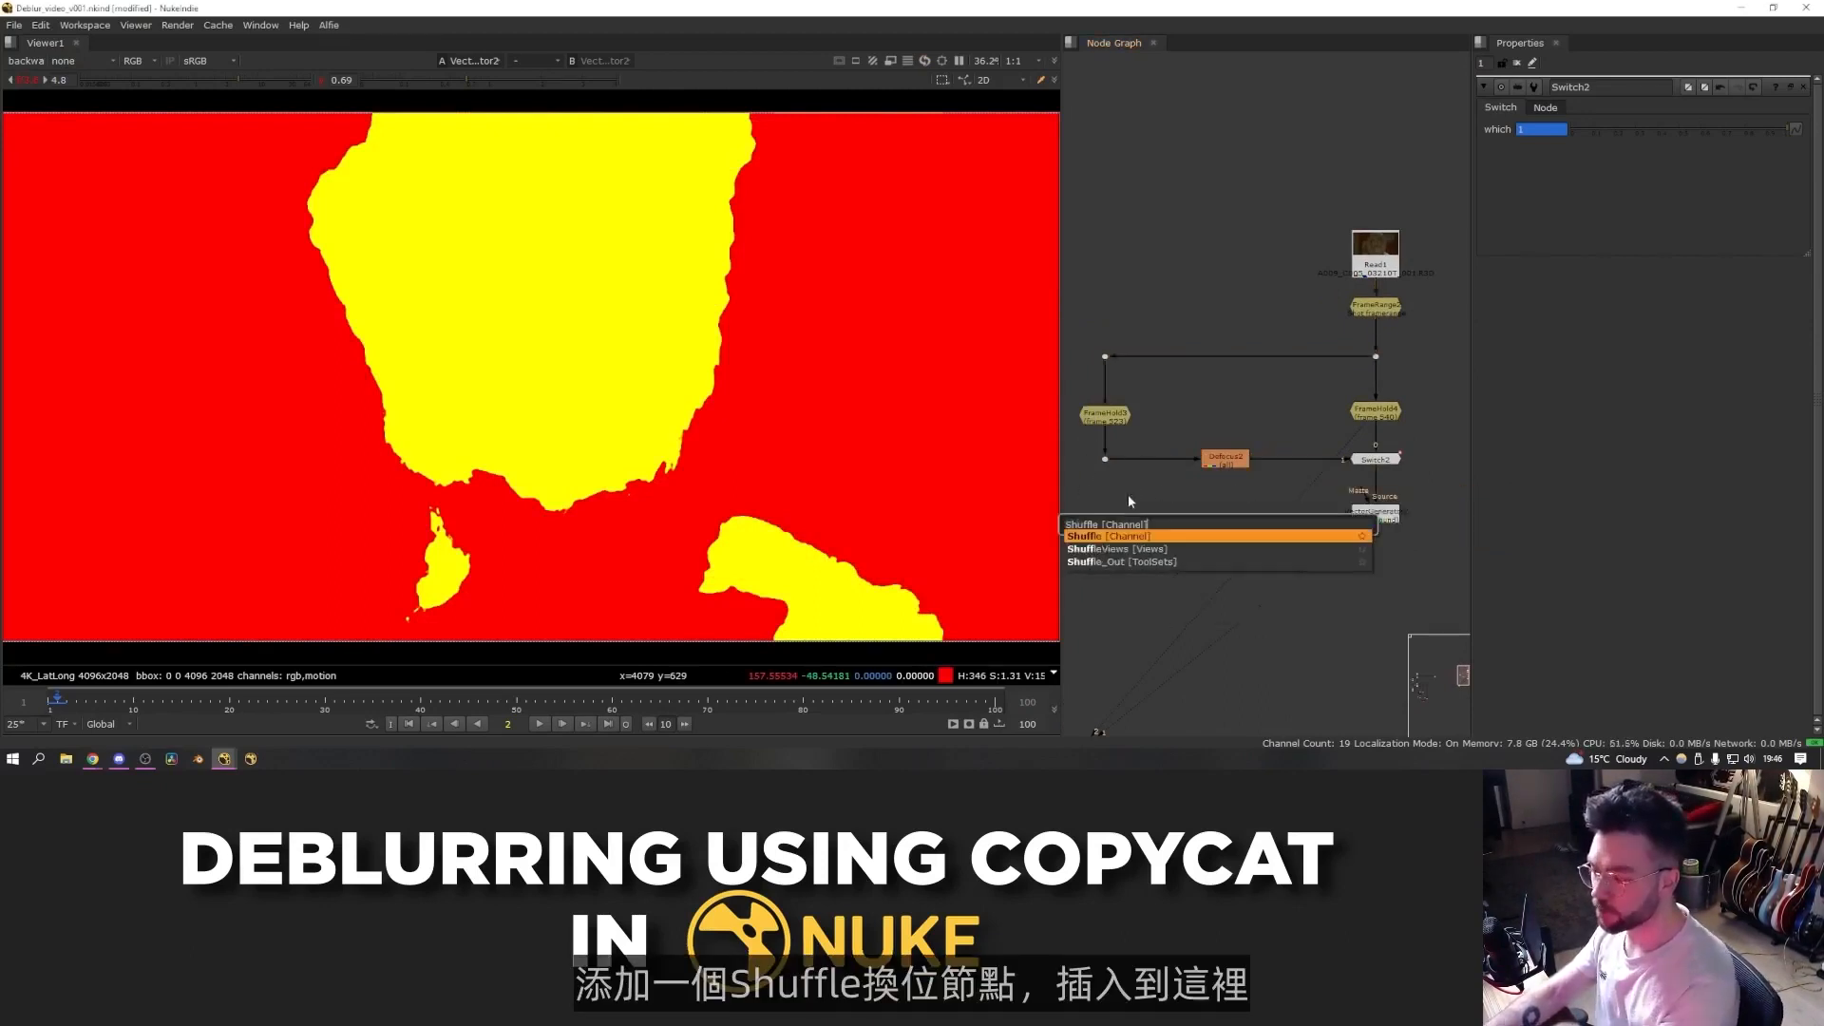
{"action": "key", "text": "Return"}
{"action": "left_click_drag", "start_coordinate": [1169, 535], "coordinate": [1379, 518]}
{"action": "left_click", "coordinate": [1130, 518]}
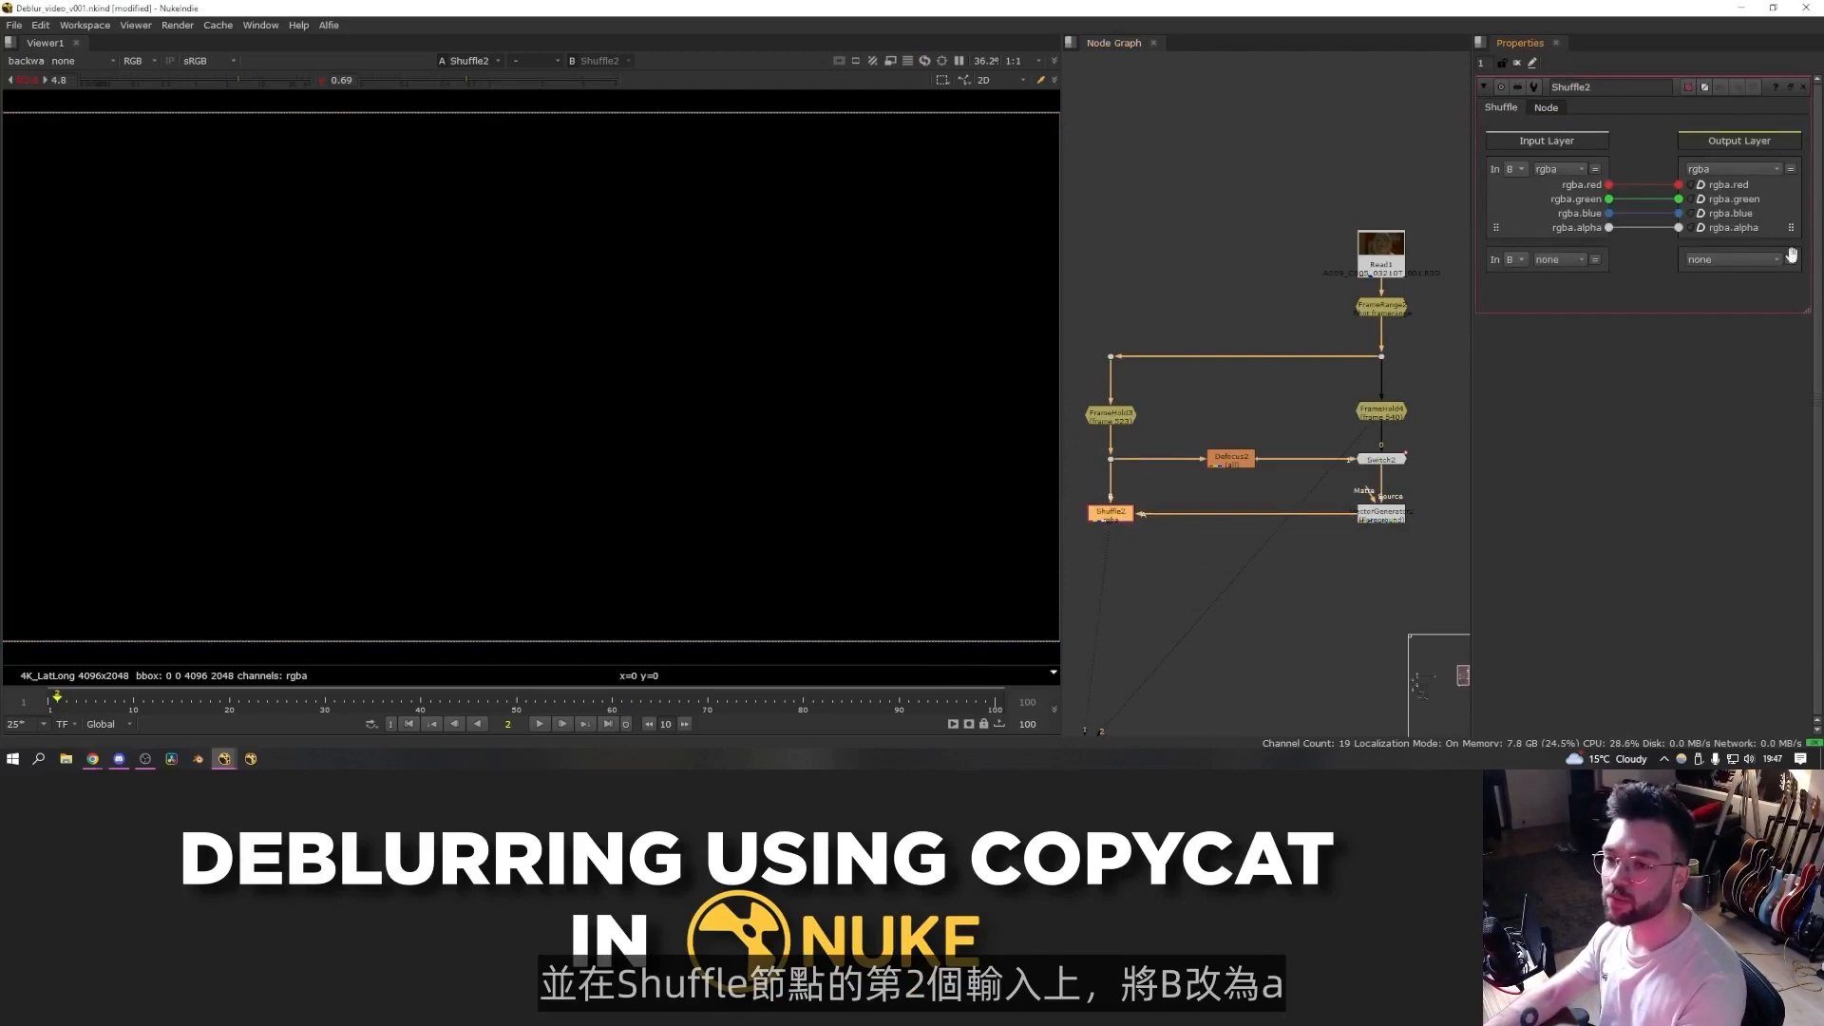
- Set the Shuffle's second input to A with motion as input and output layer, routing all motion channels through
{"action": "left_click", "coordinate": [1514, 259]}
{"action": "left_click", "coordinate": [1514, 277]}
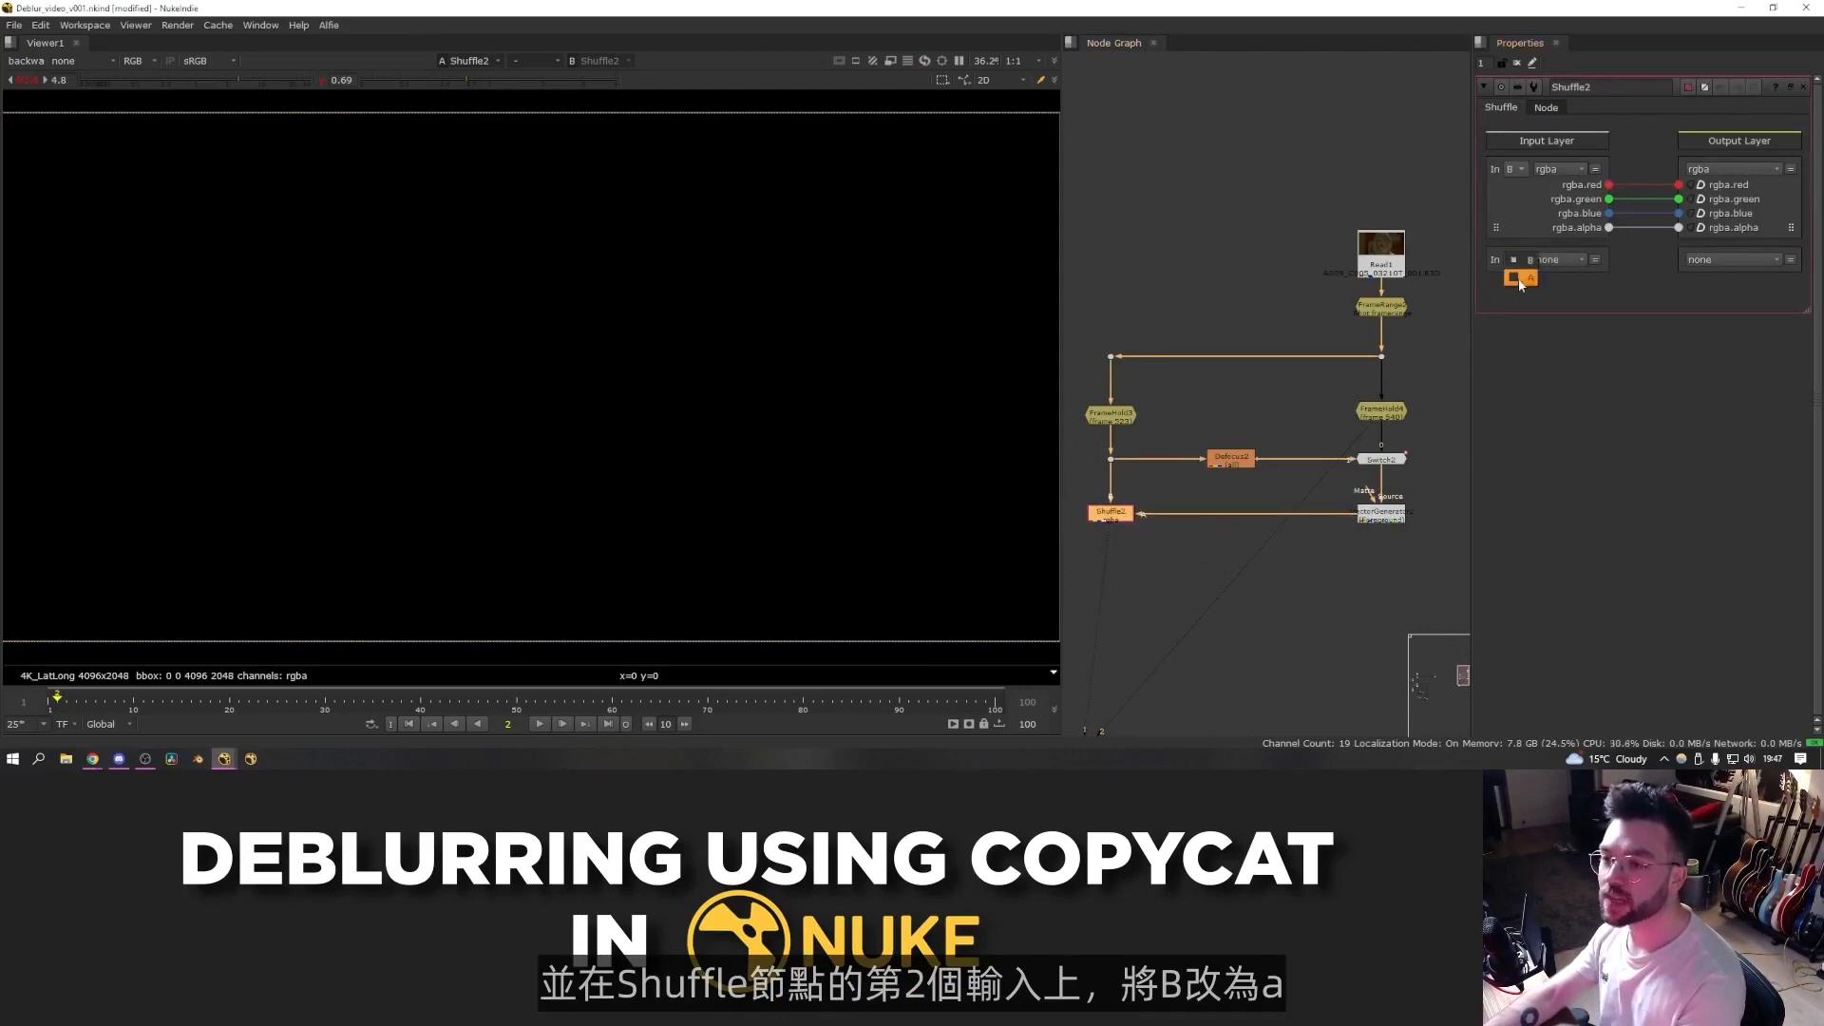
{"action": "left_click", "coordinate": [1558, 259]}
{"action": "left_click", "coordinate": [1570, 343]}
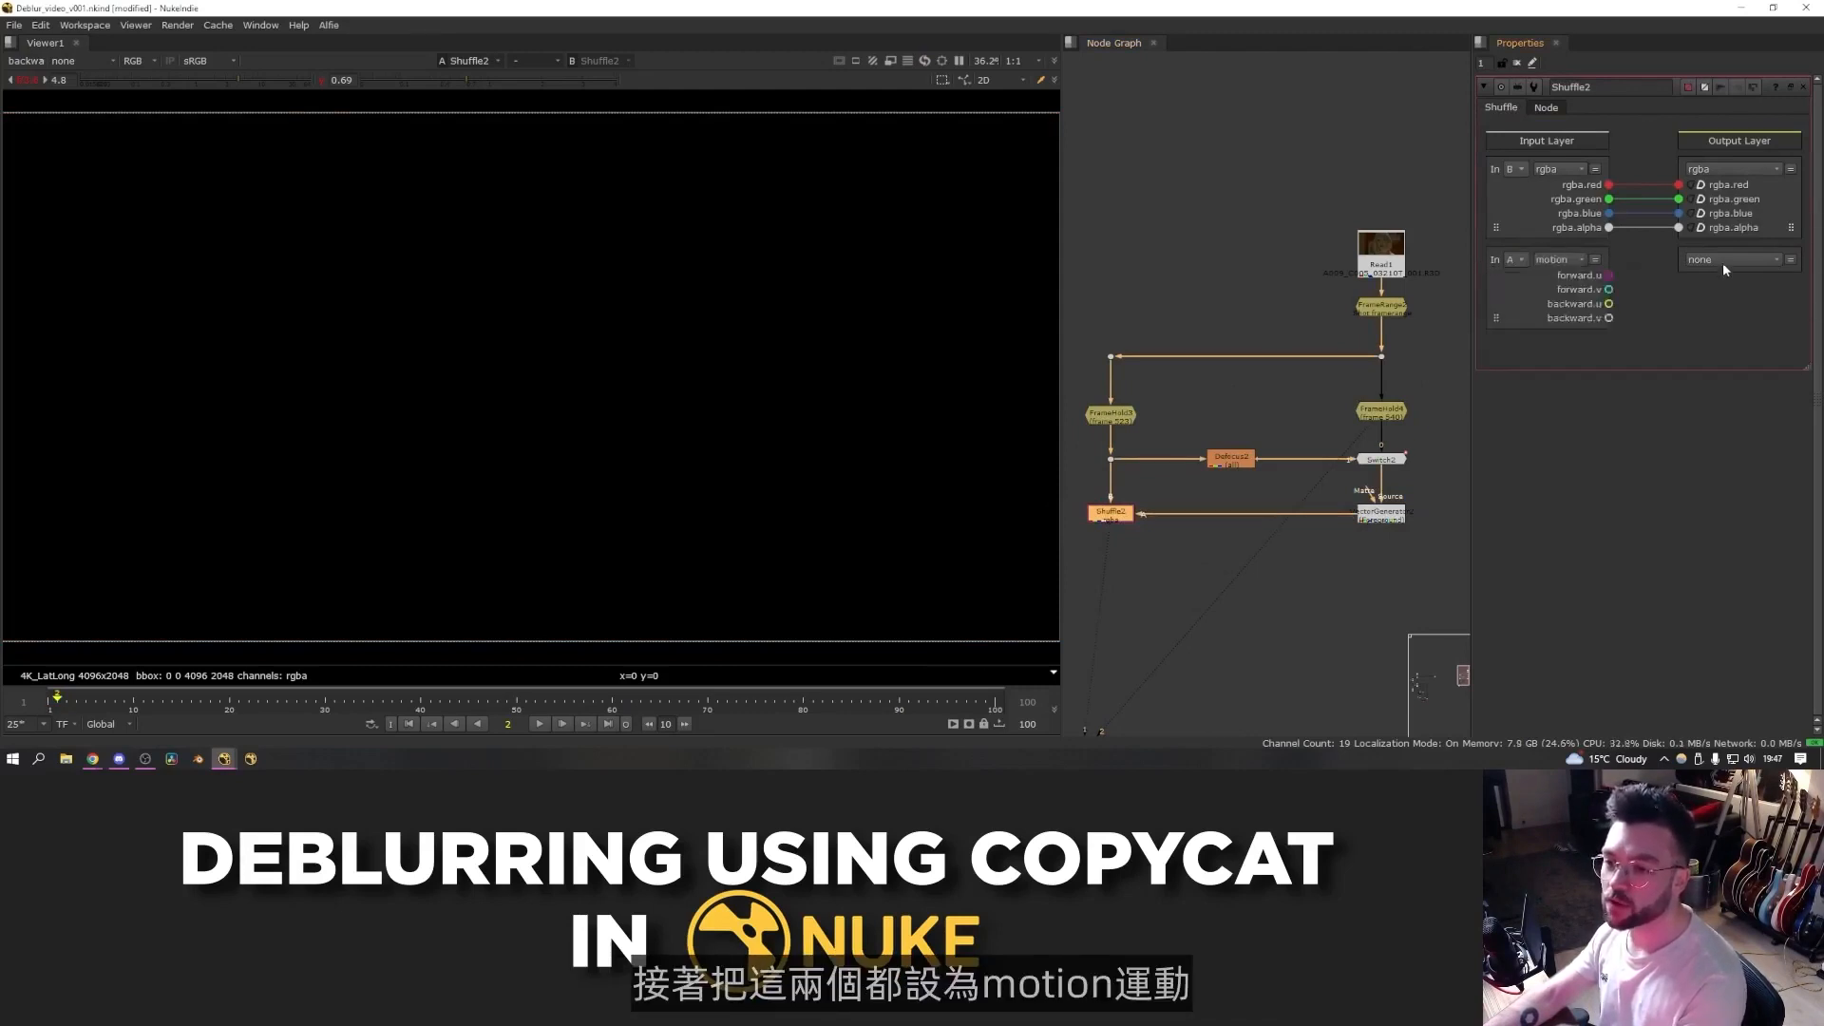
{"action": "left_click", "coordinate": [1731, 260]}
{"action": "left_click", "coordinate": [1724, 344]}
{"action": "left_click_drag", "start_coordinate": [1497, 316], "coordinate": [1745, 331]}
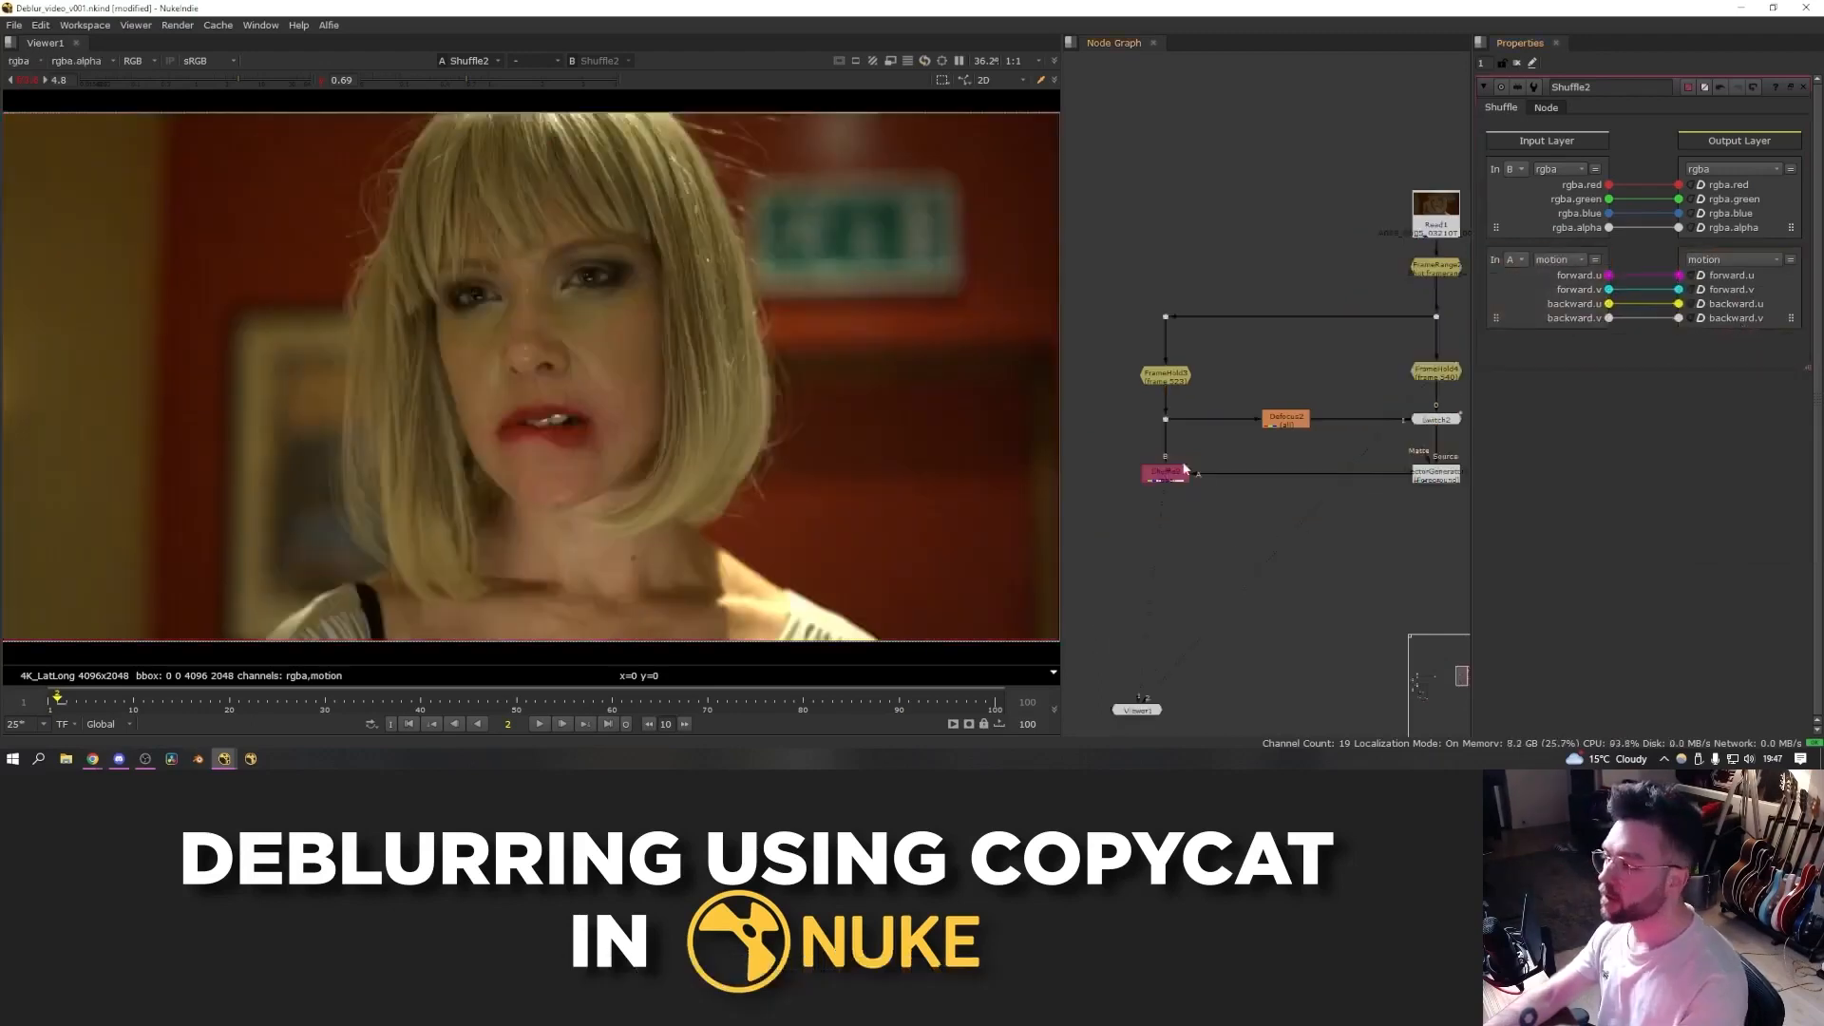
- Check the channels carried in the Shuffle's output stream in the viewer
{"action": "key", "text": "alt+q"}
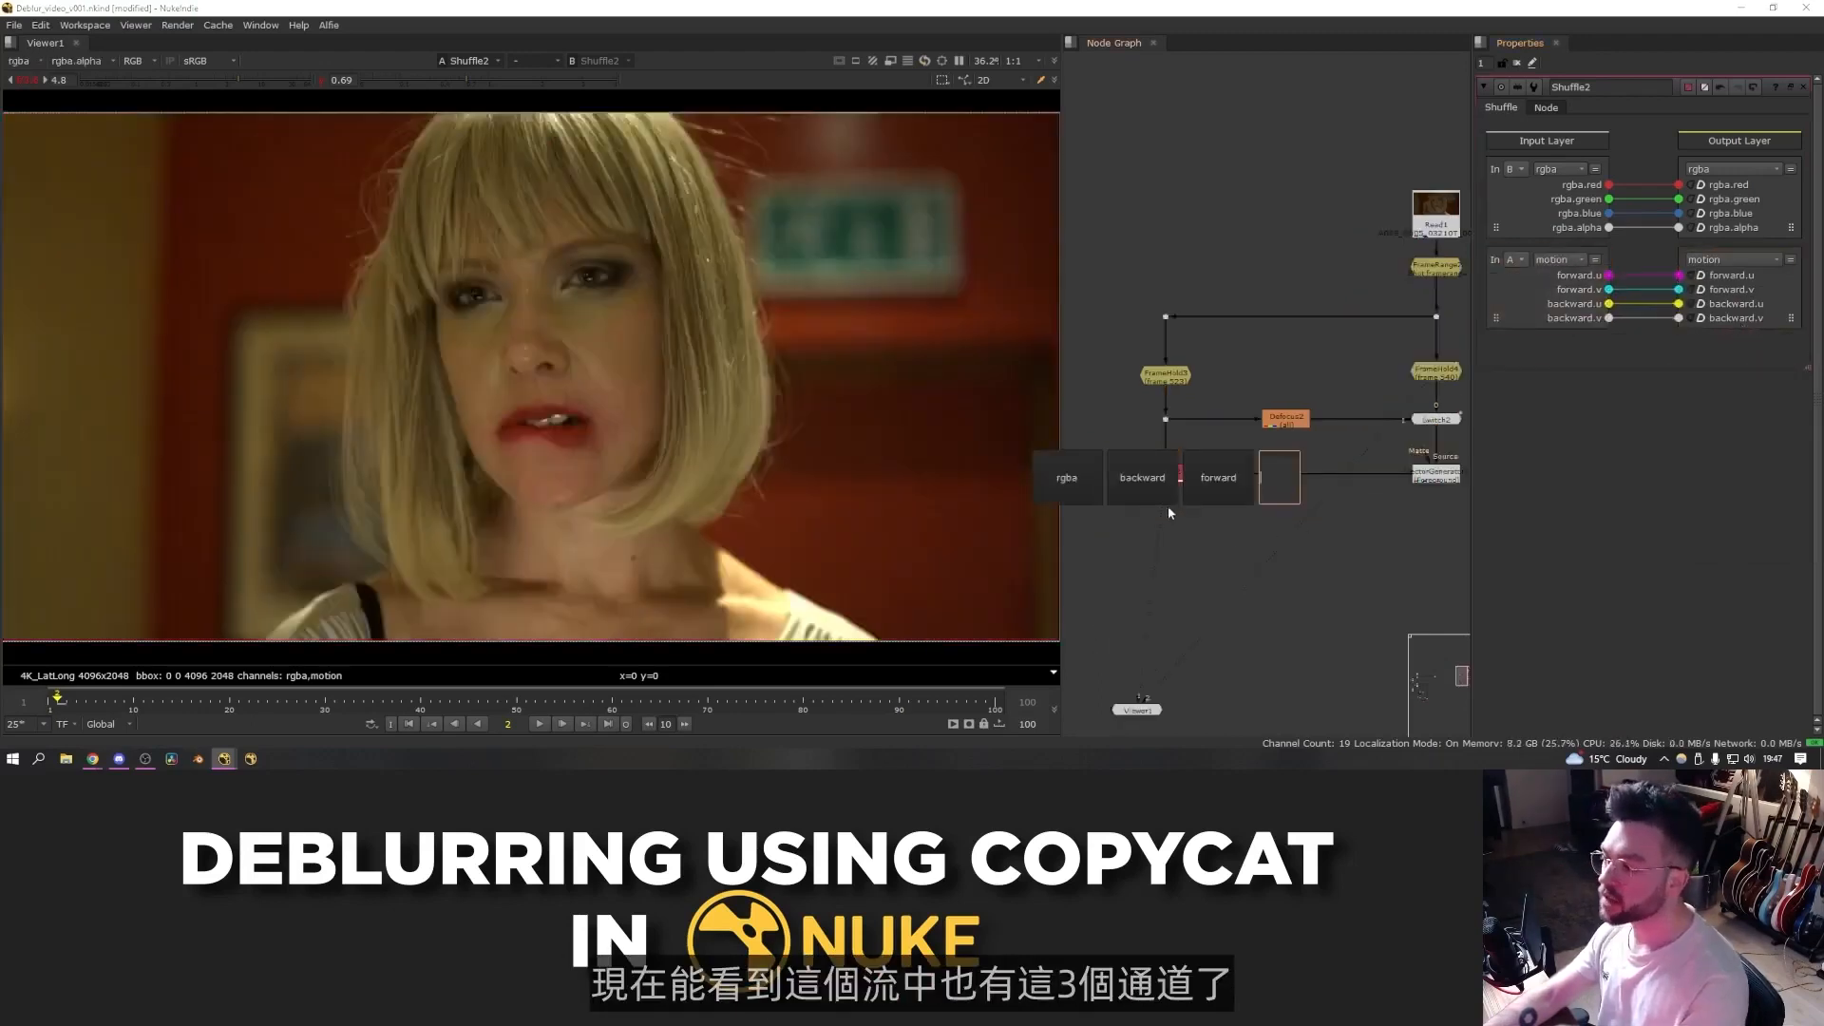
{"action": "left_click", "coordinate": [1207, 494]}
{"action": "key", "text": "alt+q"}
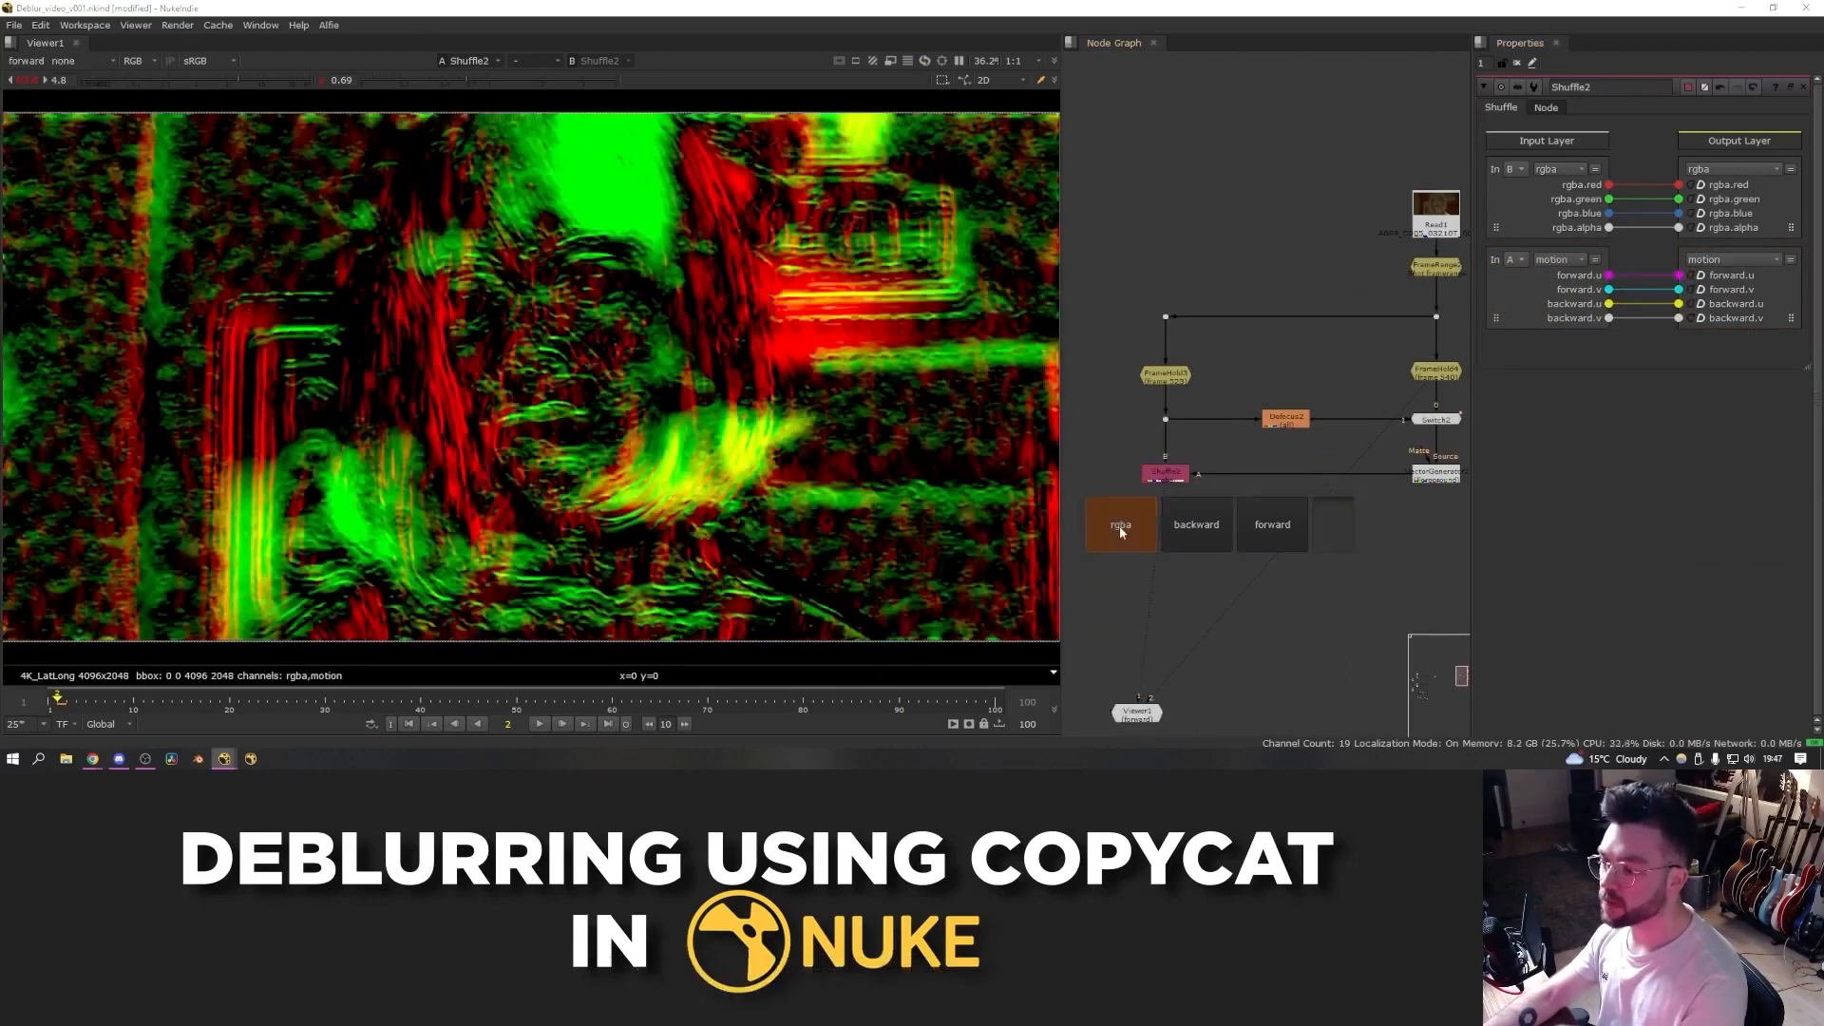
{"action": "left_click", "coordinate": [1121, 524]}
{"action": "left_click", "coordinate": [1164, 474]}
- Add an IDistort node below the Shuffle and set its UV channels to motion
{"action": "key", "text": "Tab"}
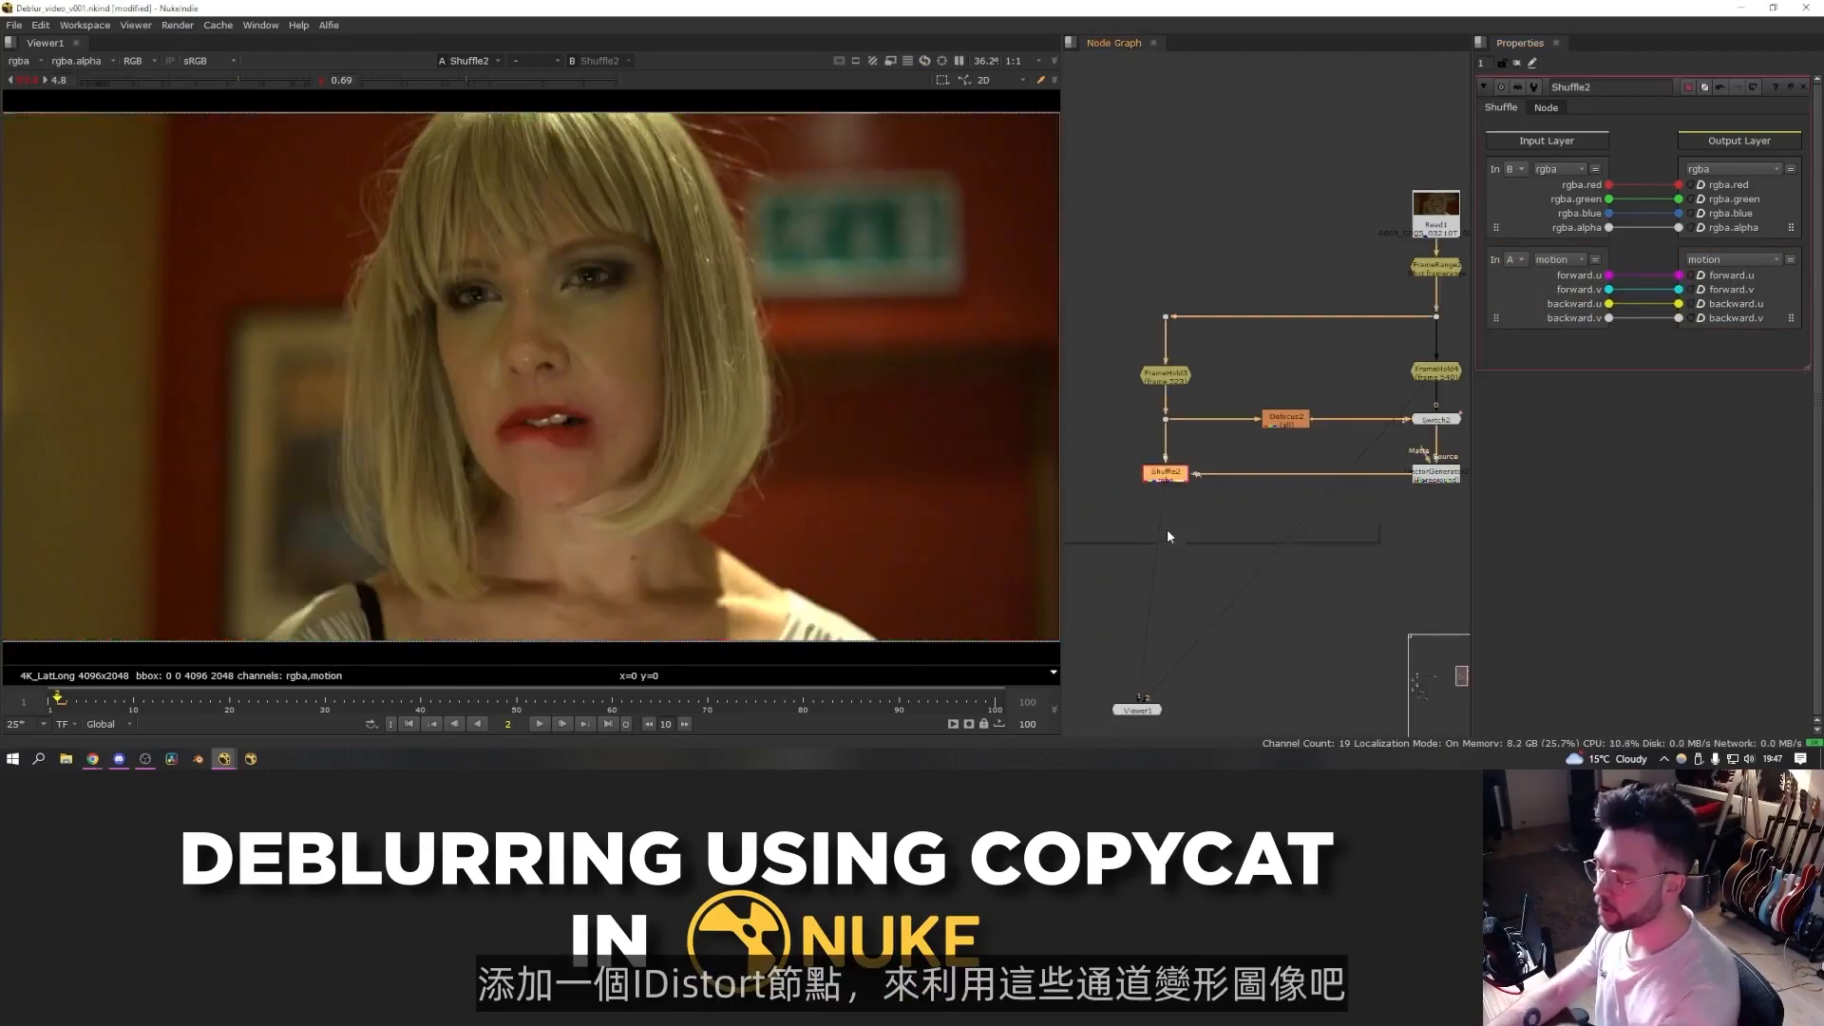
{"action": "type", "text": "idis"}
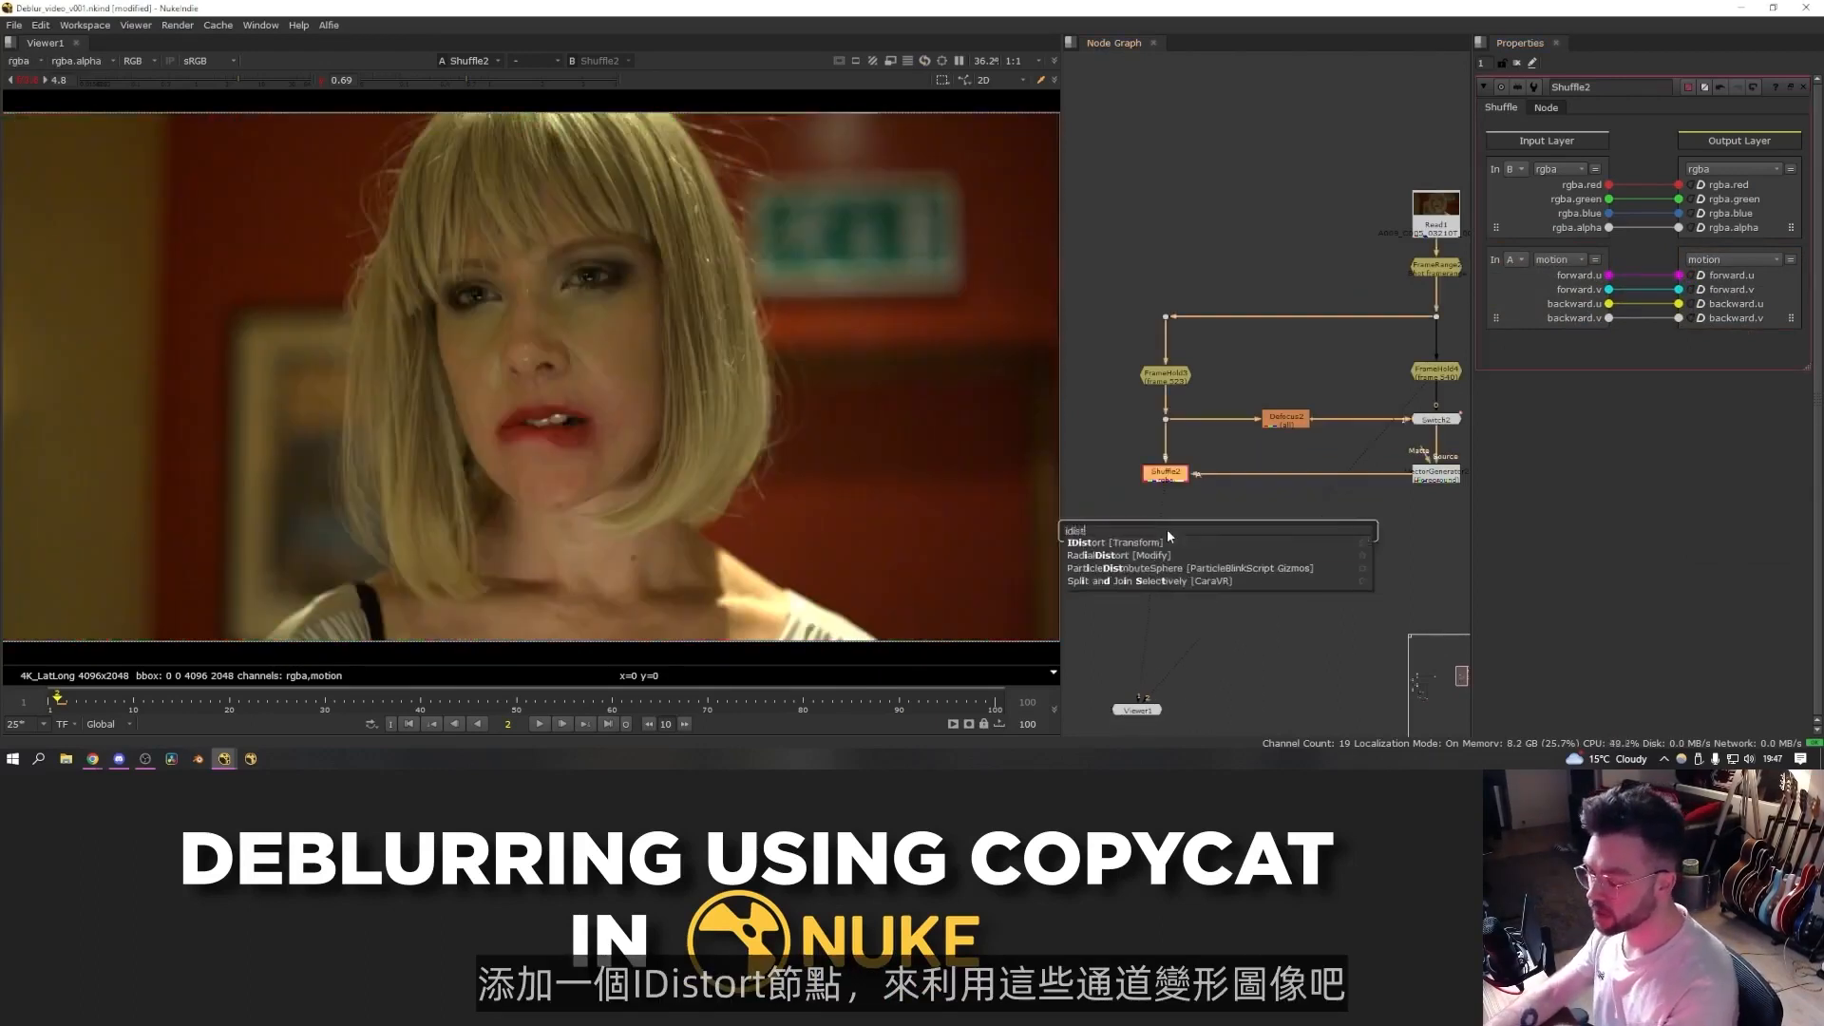
{"action": "key", "text": "Return"}
{"action": "left_click_drag", "start_coordinate": [1180, 502], "coordinate": [1181, 528]}
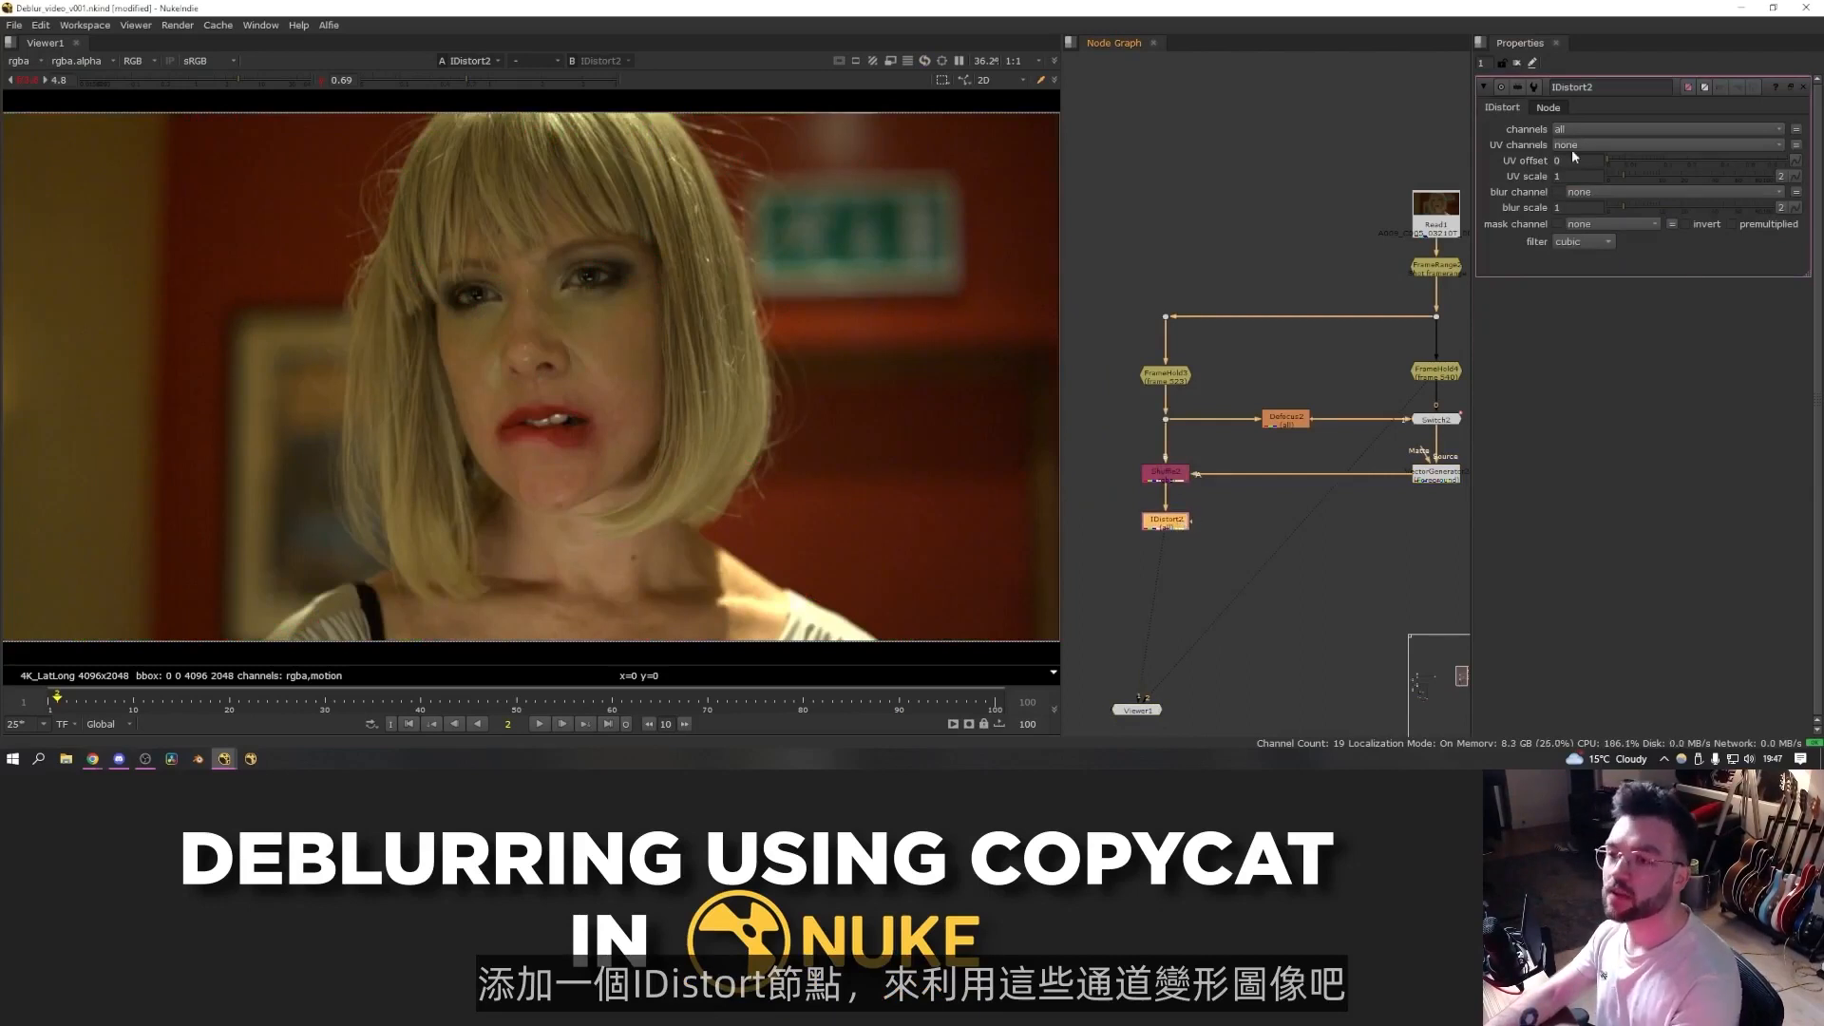
{"action": "left_click", "coordinate": [1596, 144]}
{"action": "left_click", "coordinate": [1584, 229]}
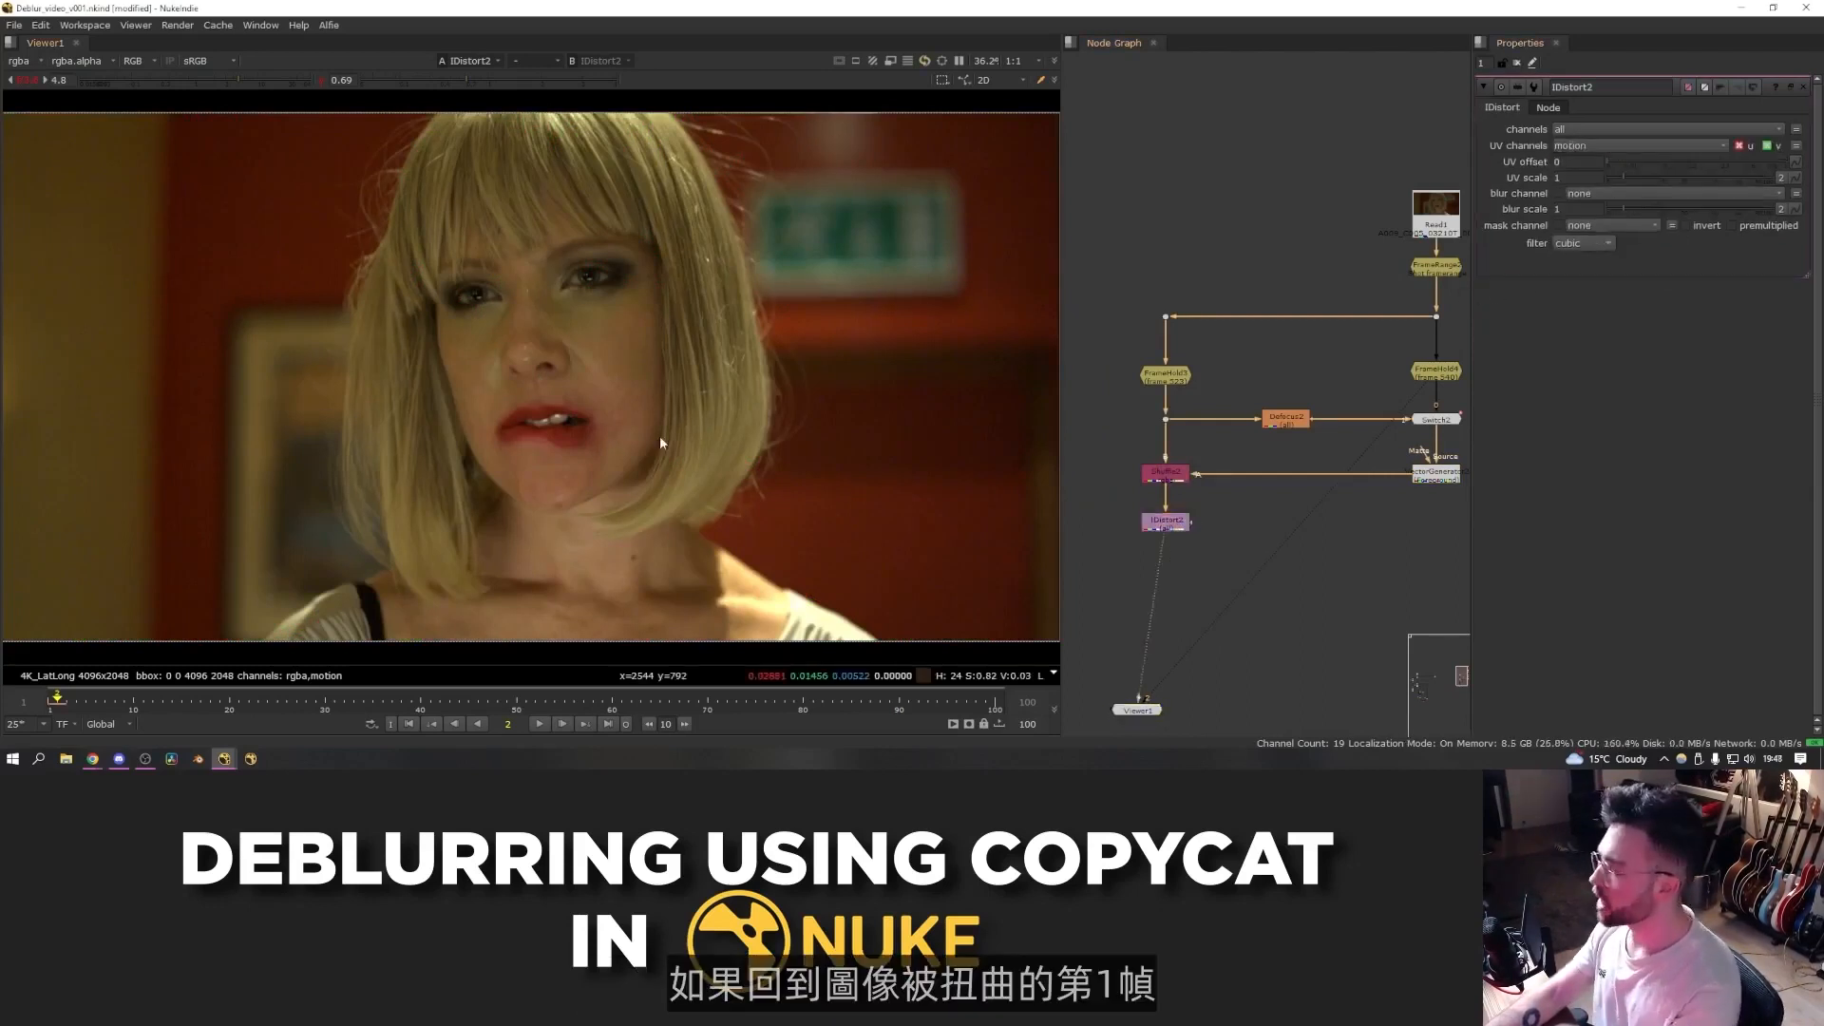
- At frame 1, toggle the IDistort on and off and compare the warped sharp frame with the blurry frame
{"action": "key", "text": "Left"}
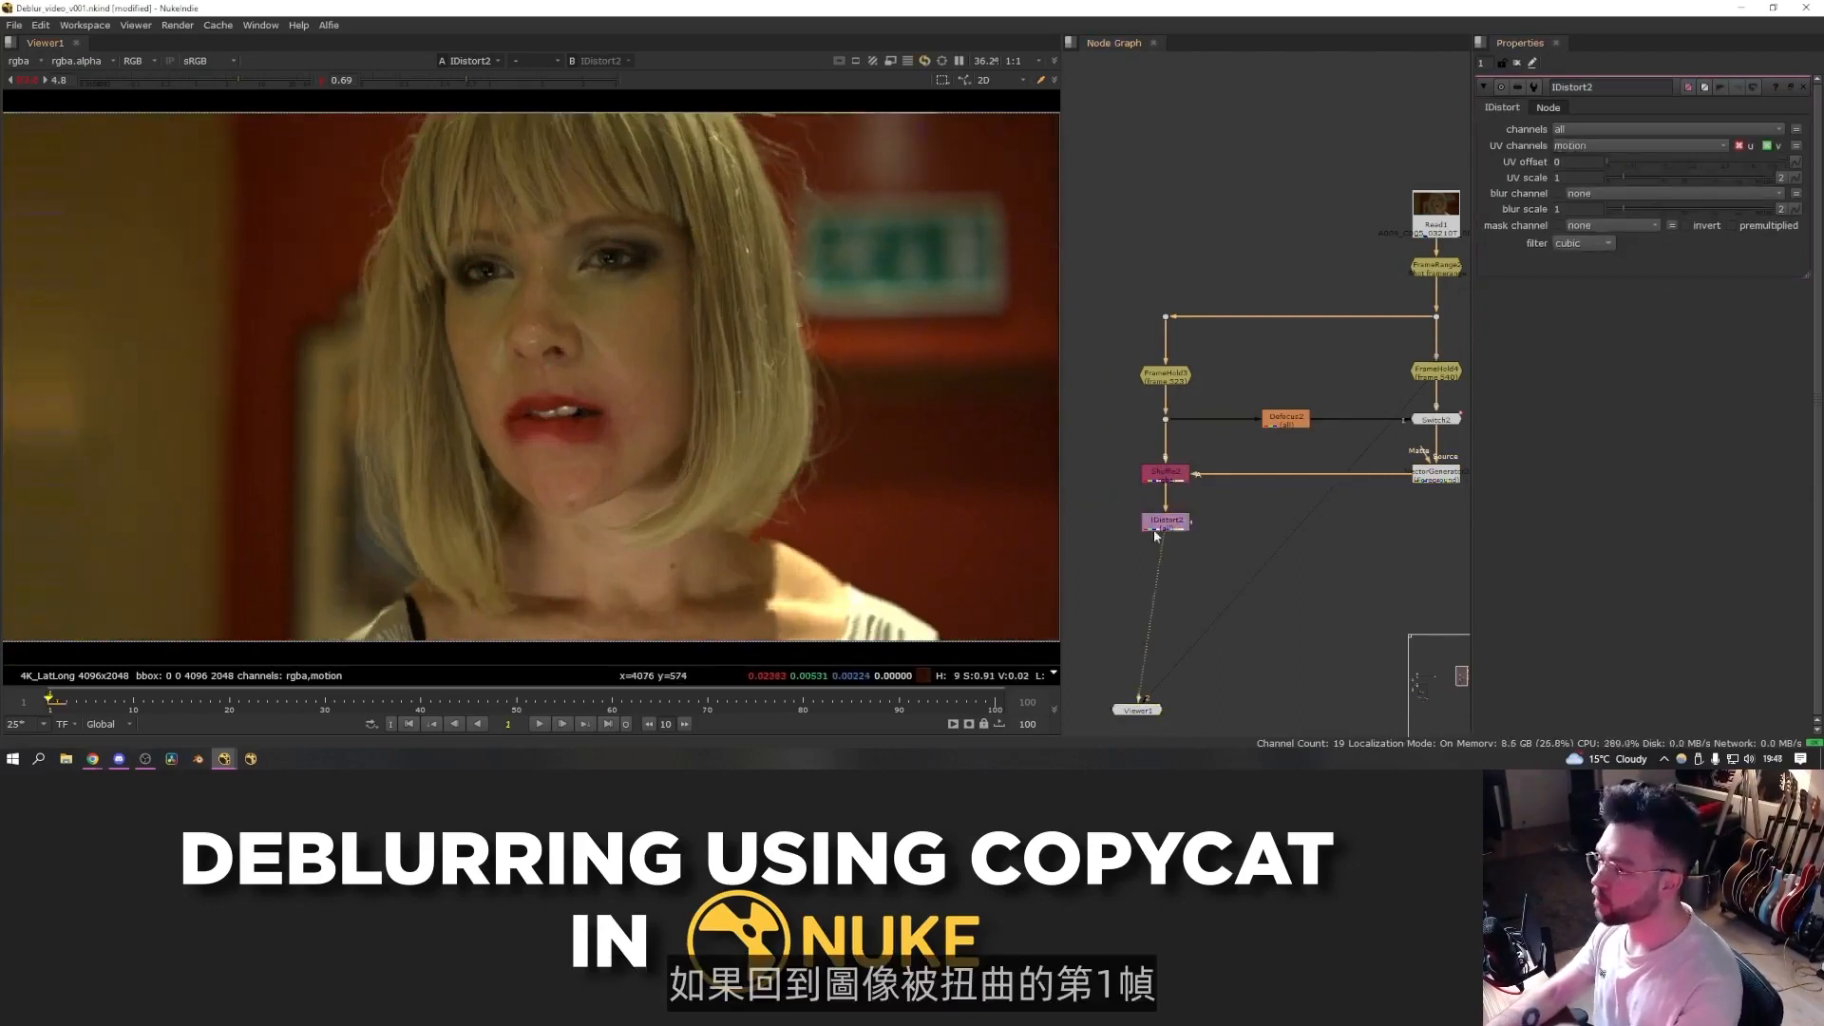
{"action": "left_click", "coordinate": [1164, 523]}
{"action": "key", "text": "d"}
{"action": "key", "text": "d"}
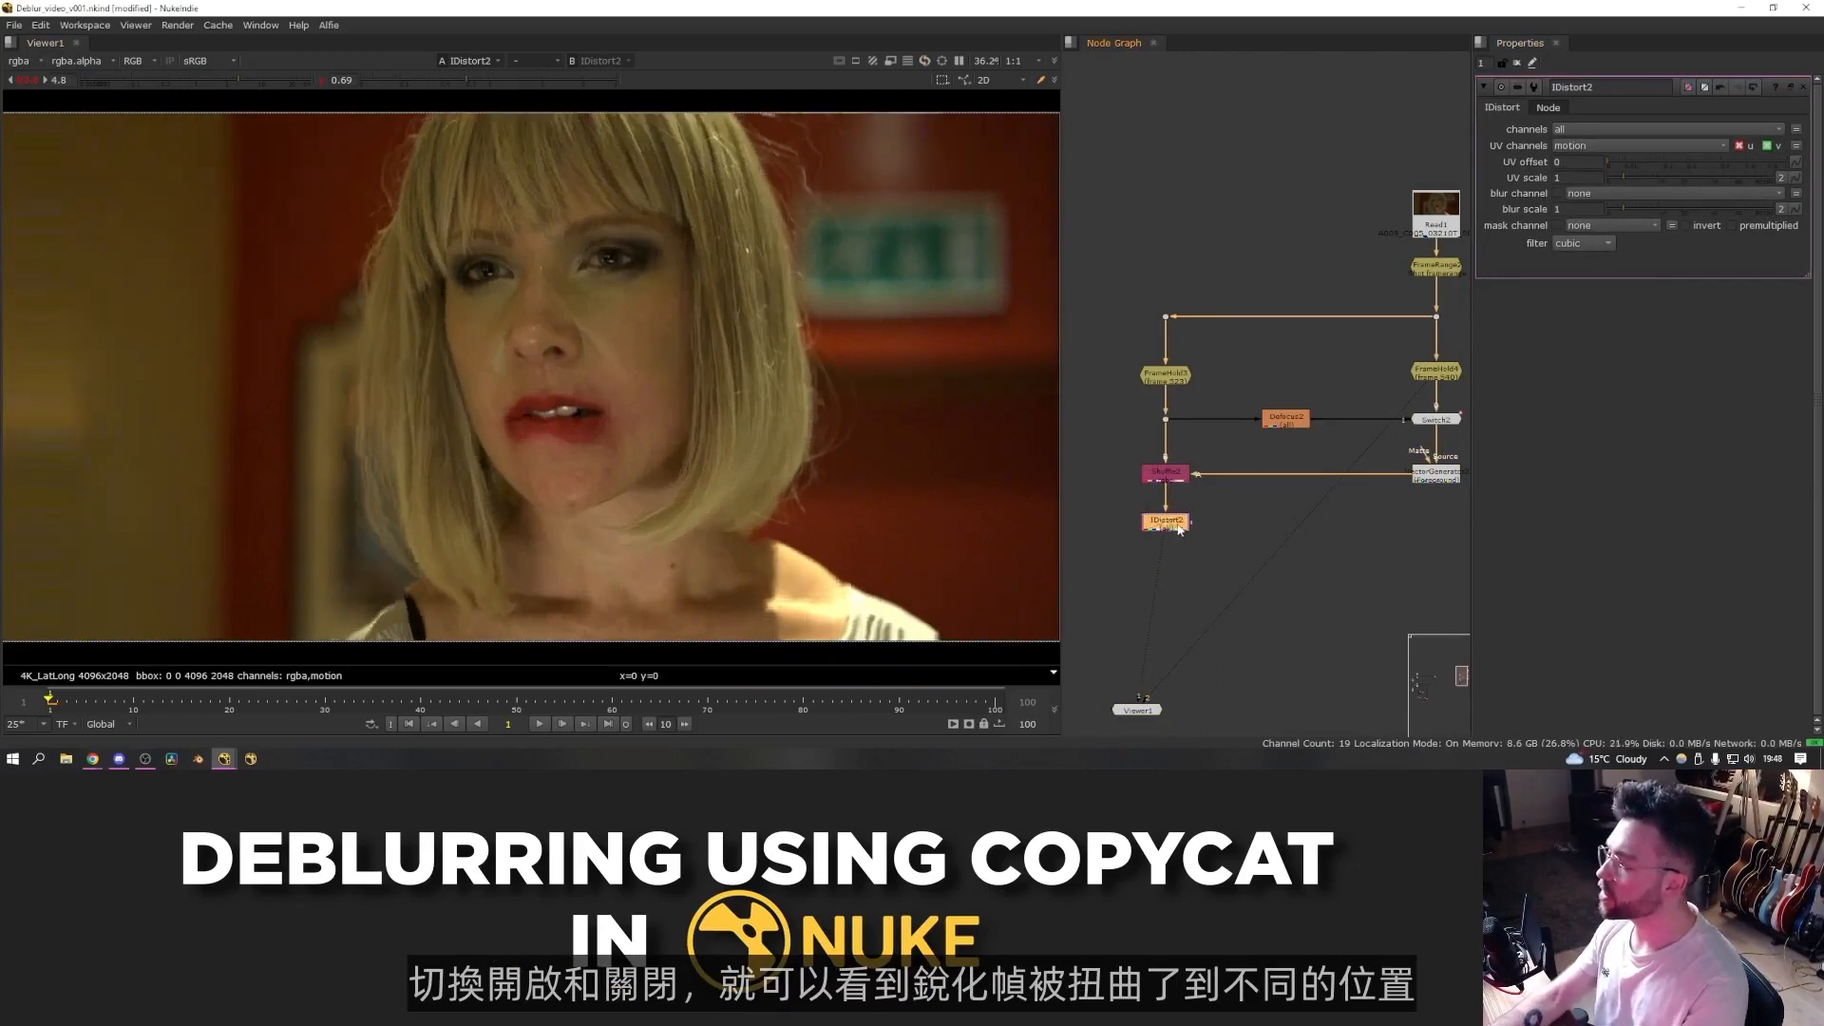
{"action": "key", "text": "d"}
{"action": "key", "text": "d"}
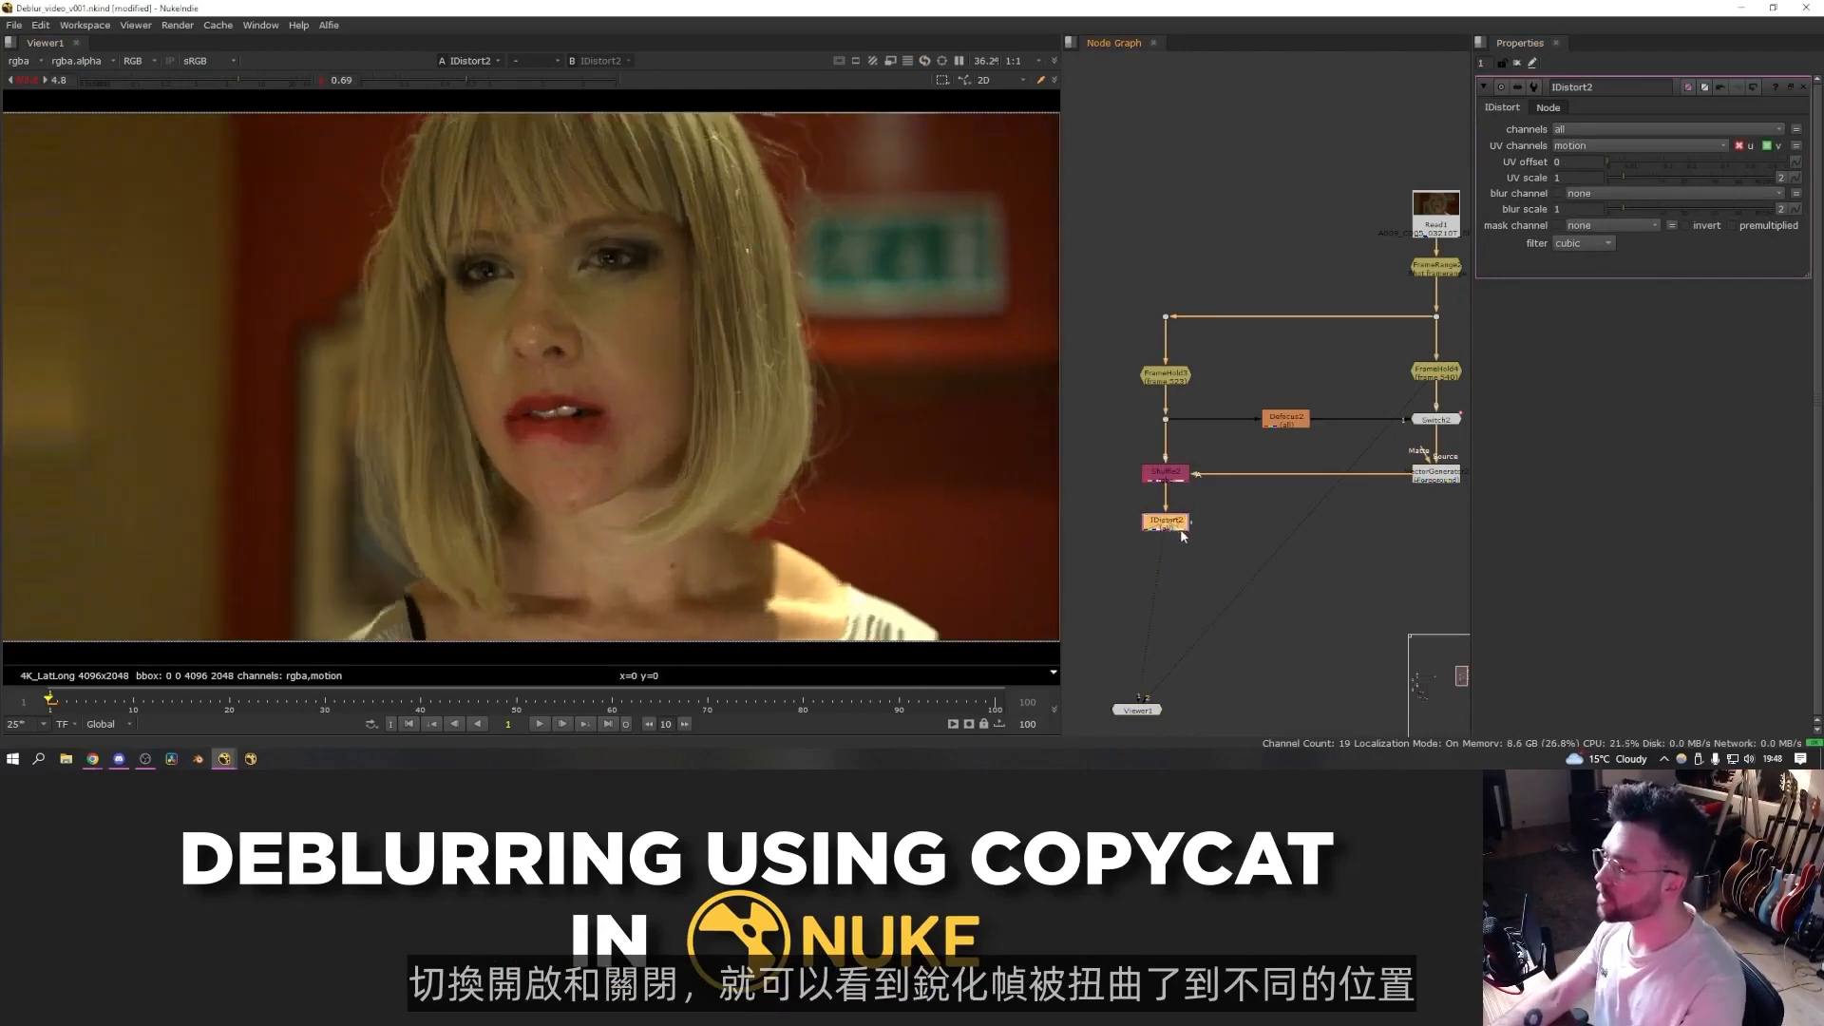
{"action": "left_click", "coordinate": [1216, 532]}
{"action": "key", "text": "2"}
{"action": "key", "text": "1"}
{"action": "key", "text": "2"}
{"action": "key", "text": "1"}
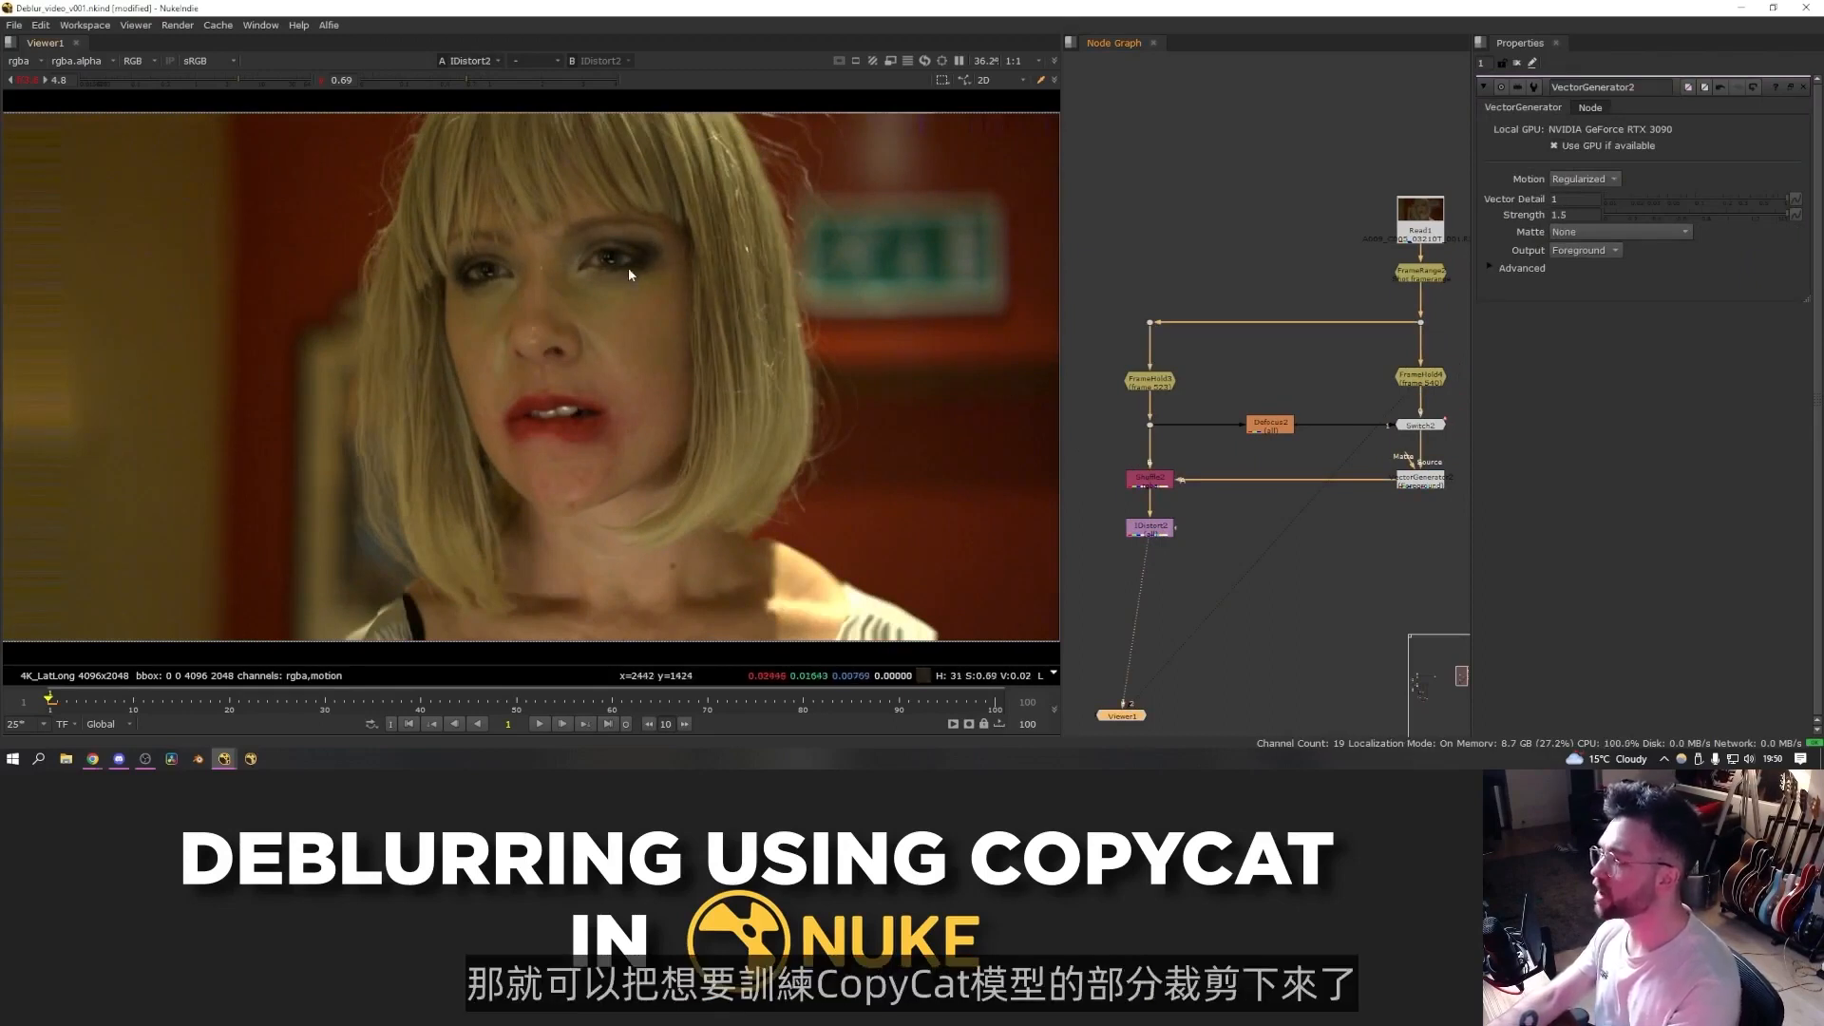
- Add a Roto node after the IDistort, enable replace, and draw a shape around the face and hair
{"action": "left_click", "coordinate": [1162, 534]}
{"action": "key", "text": "o"}
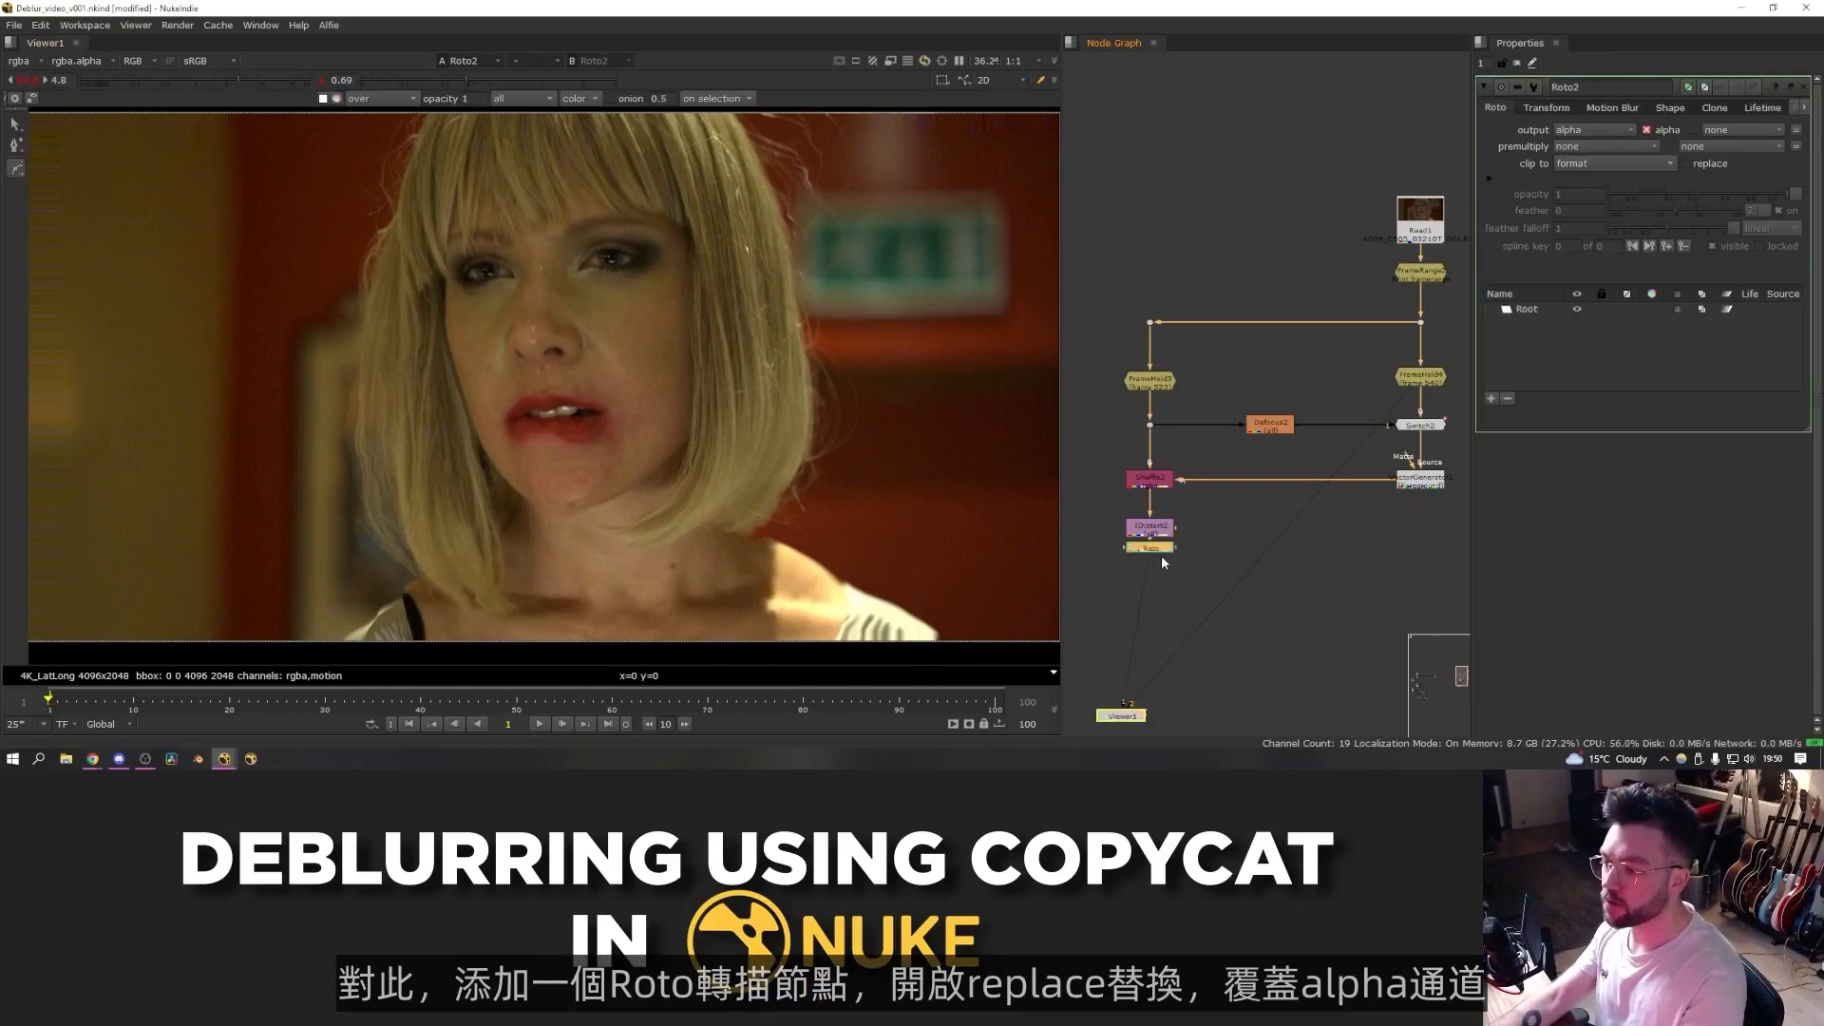
{"action": "left_click", "coordinate": [1686, 163]}
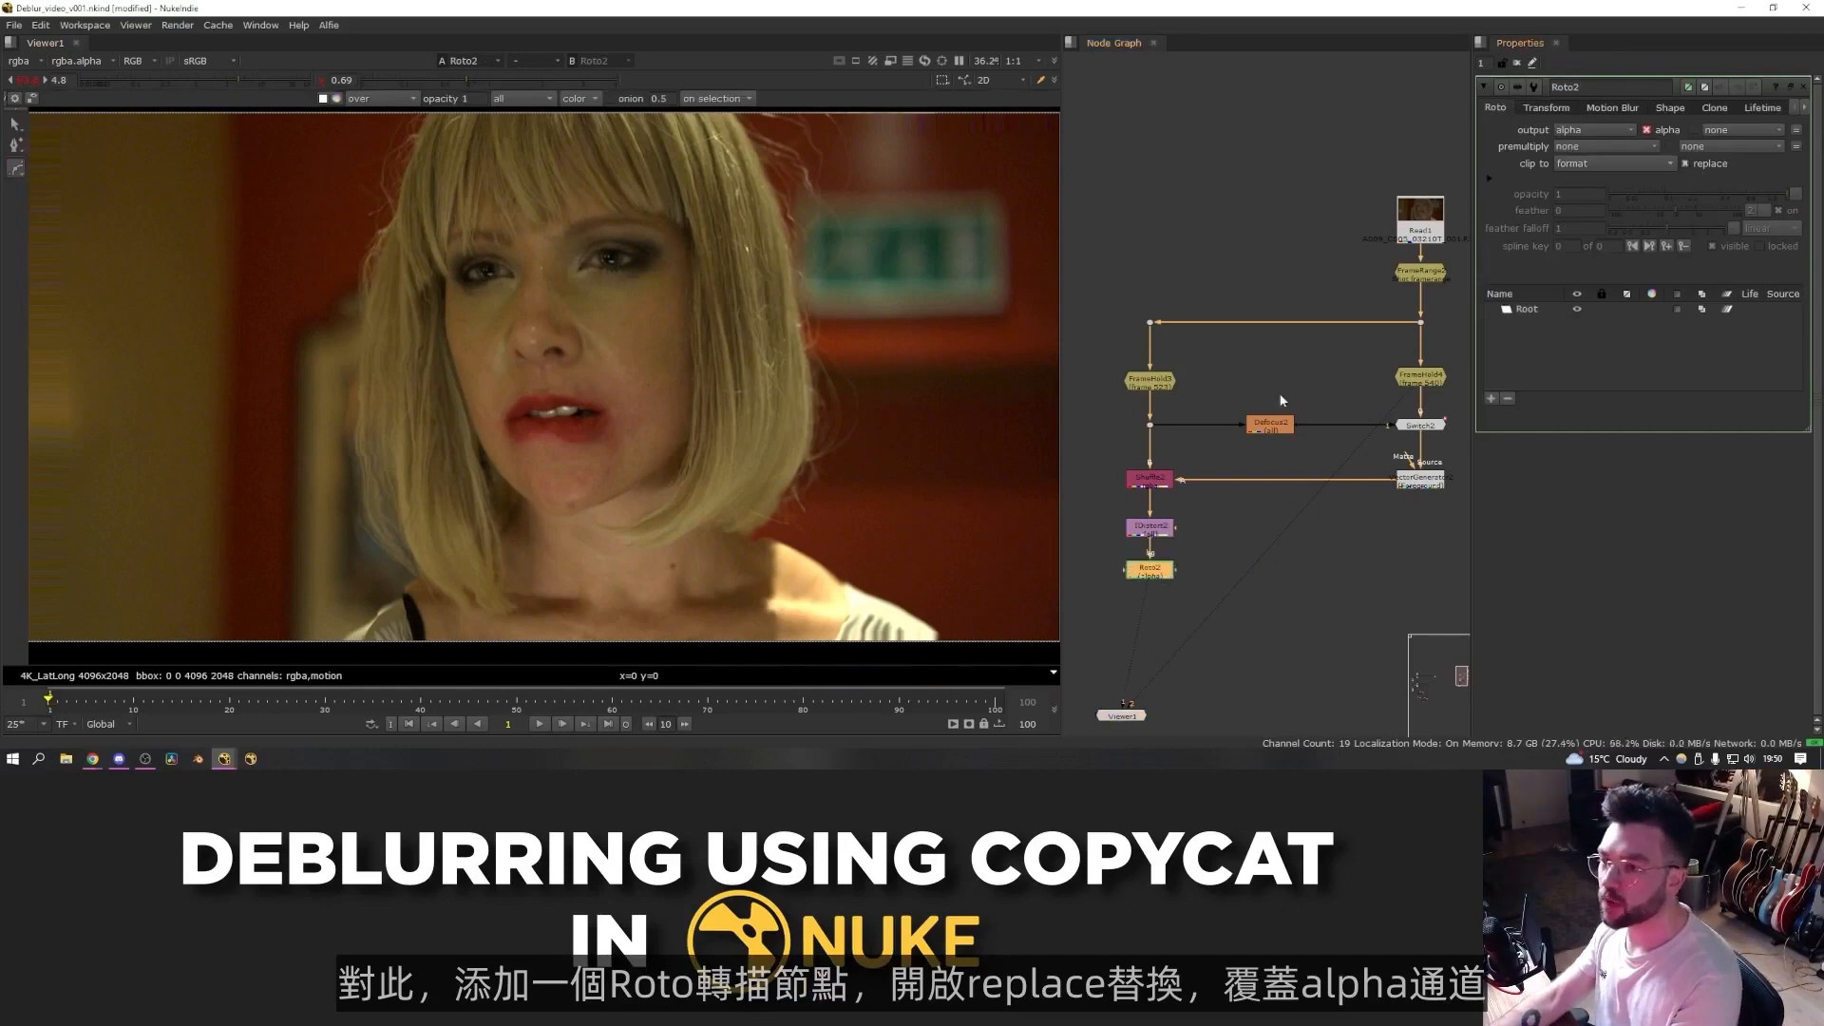
{"action": "scroll", "coordinate": [458, 147], "scroll_direction": "down", "scroll_amount": 1}
{"action": "left_click", "coordinate": [450, 134]}
{"action": "left_click", "coordinate": [415, 203]}
{"action": "left_click", "coordinate": [418, 281]}
{"action": "left_click", "coordinate": [457, 334]}
{"action": "left_click", "coordinate": [476, 432]}
{"action": "left_click", "coordinate": [531, 506]}
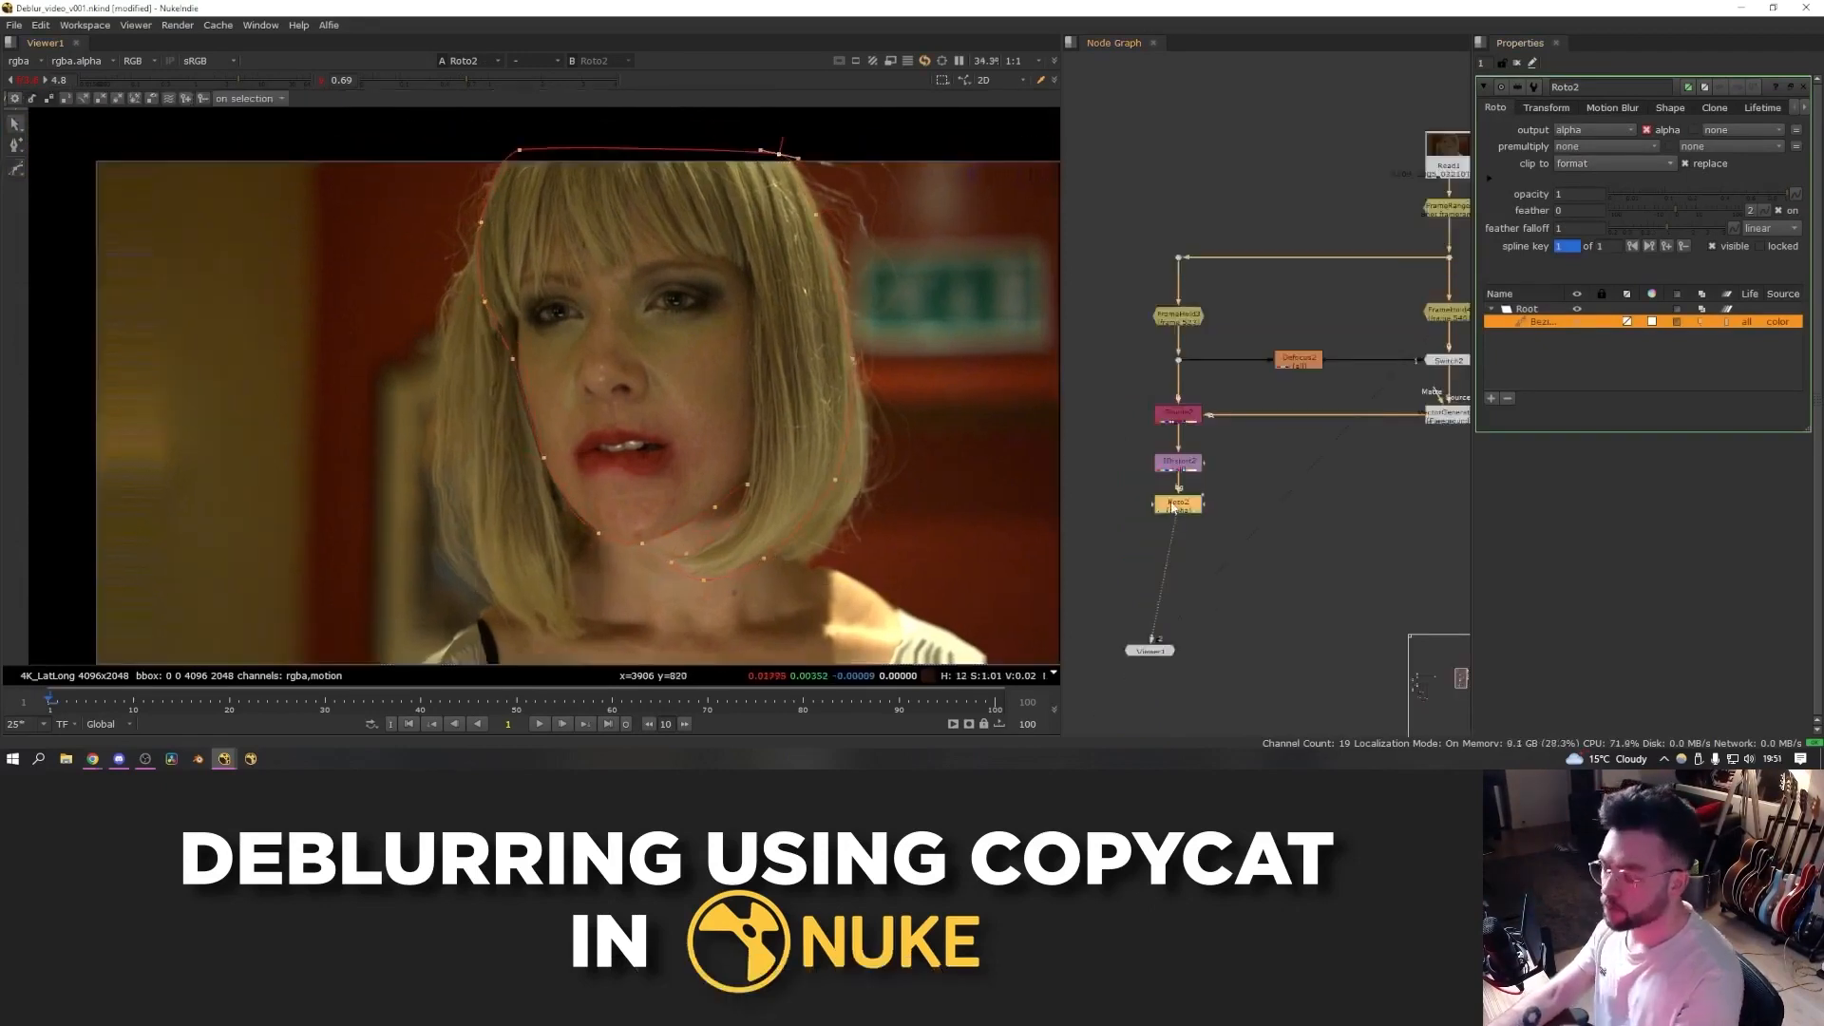
- Add a Premult node after the Roto and set the Blur's channels to alpha
{"action": "key", "text": "Tab"}
{"action": "type", "text": "pre"}
{"action": "key", "text": "Down"}
{"action": "key", "text": "Return"}
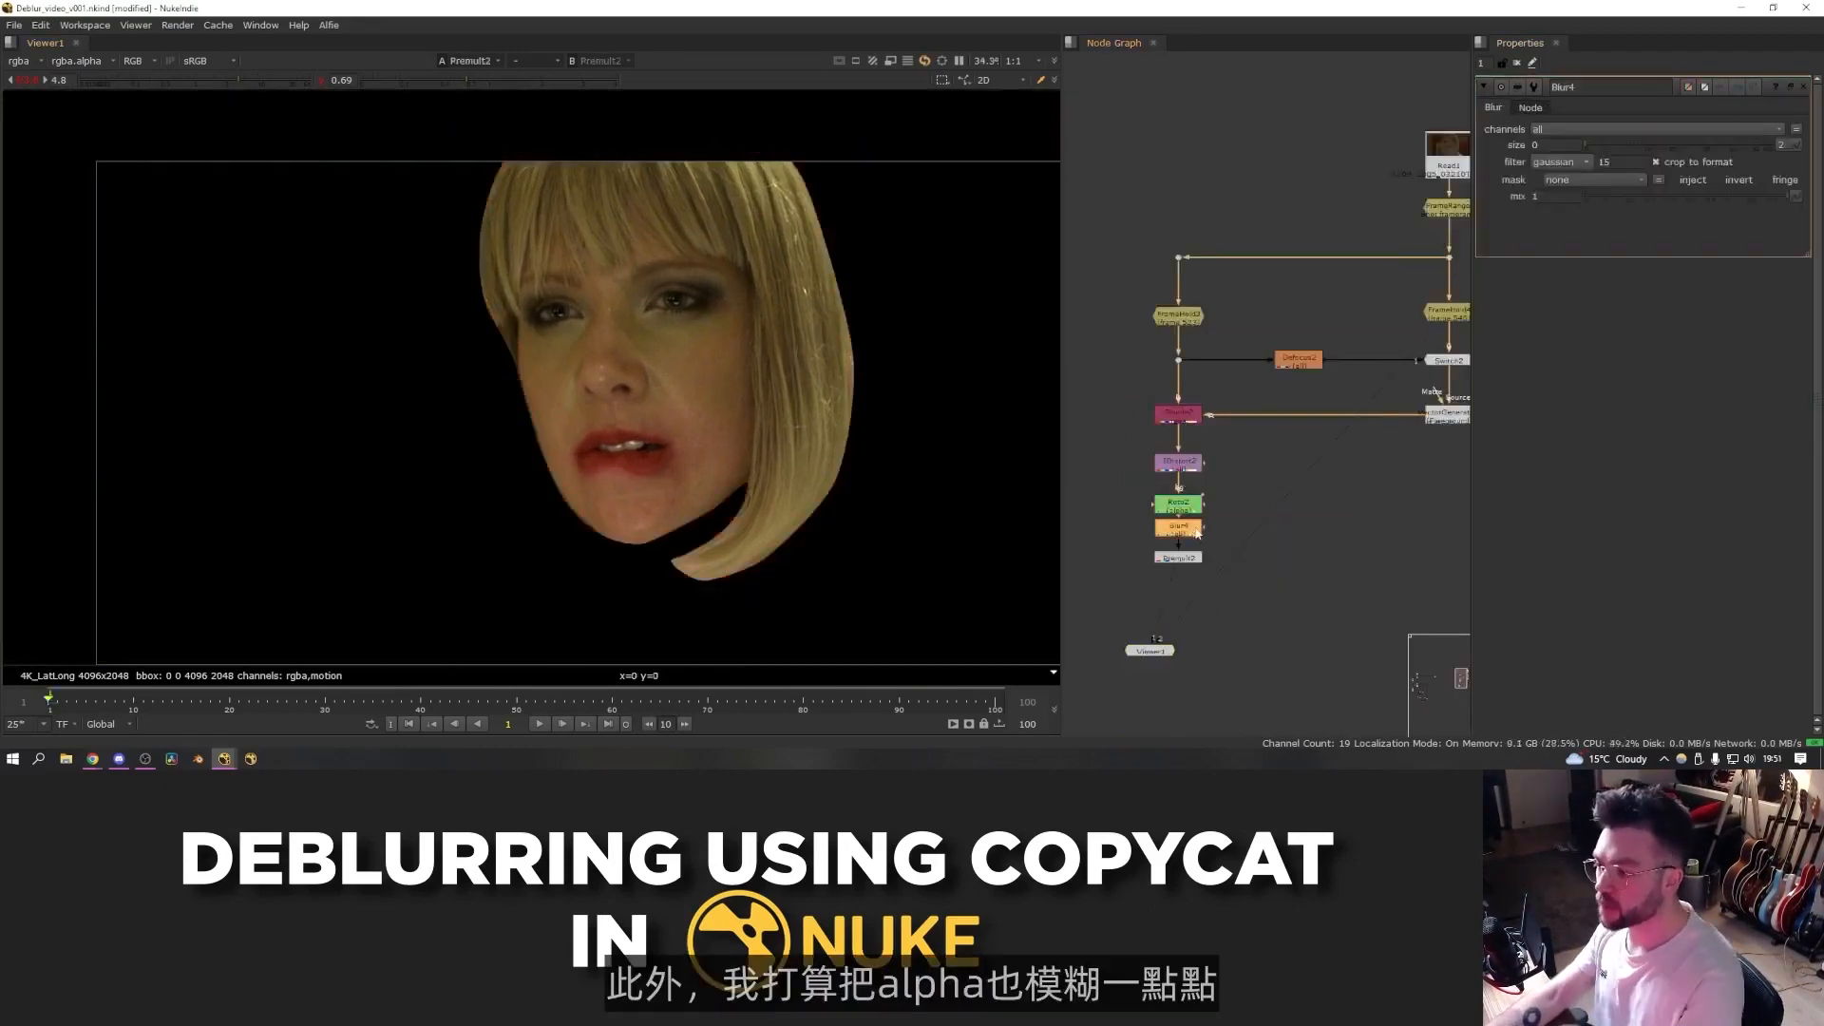
{"action": "left_click", "coordinate": [1579, 132]}
{"action": "left_click", "coordinate": [1574, 231]}
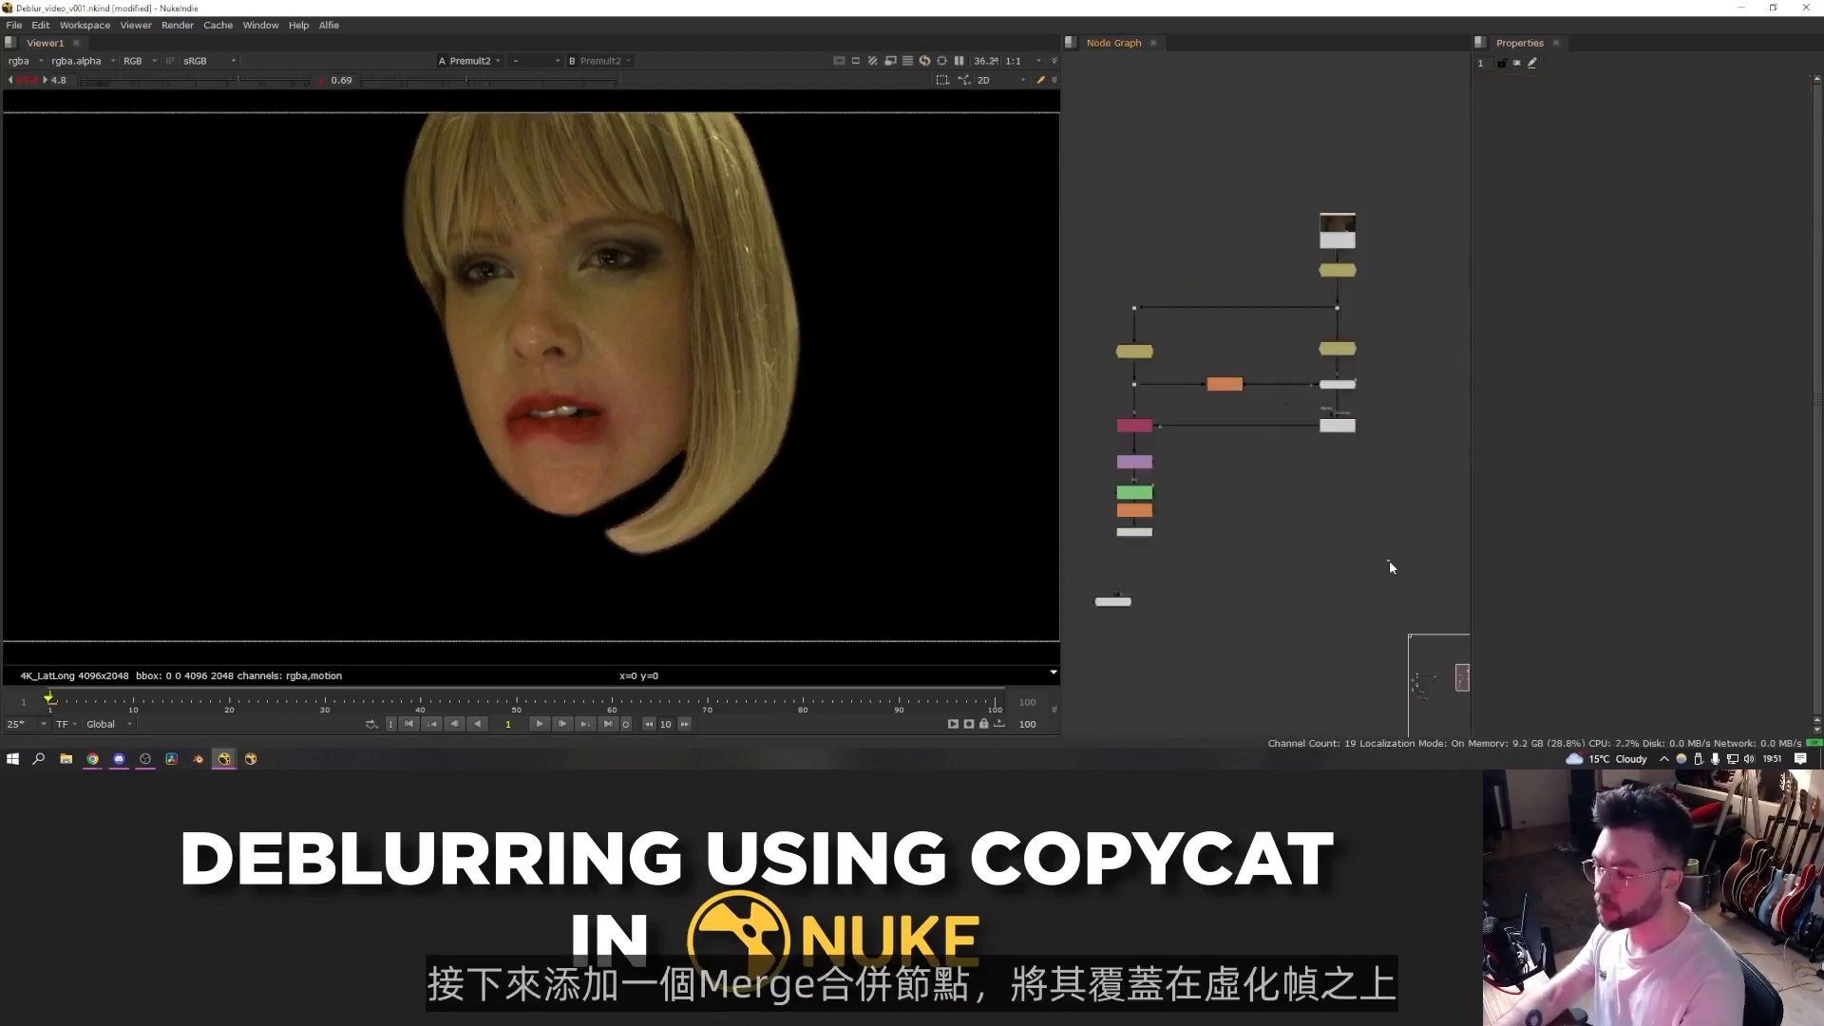
- Add a Merge node placing the premultiplied face over the held blurry frame and view its result
{"action": "double_click", "coordinate": [1388, 561]}
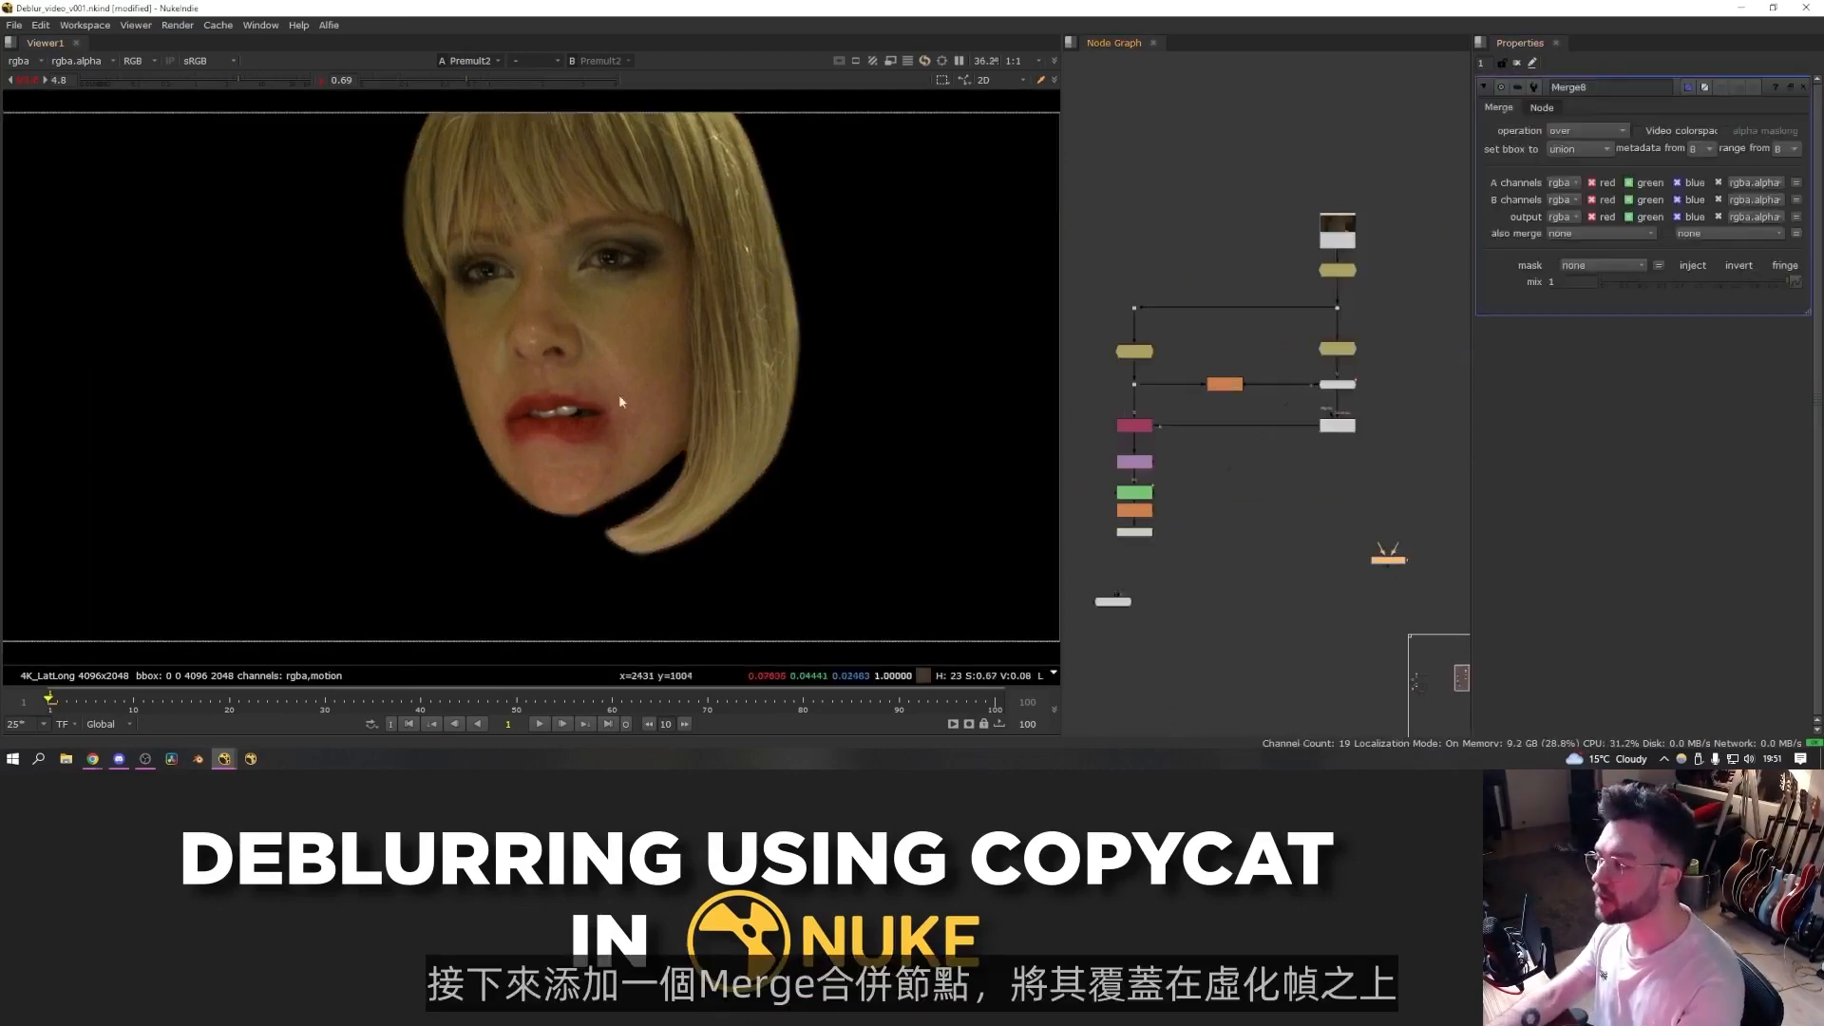
{"action": "left_click_drag", "start_coordinate": [1342, 363], "coordinate": [1379, 475]}
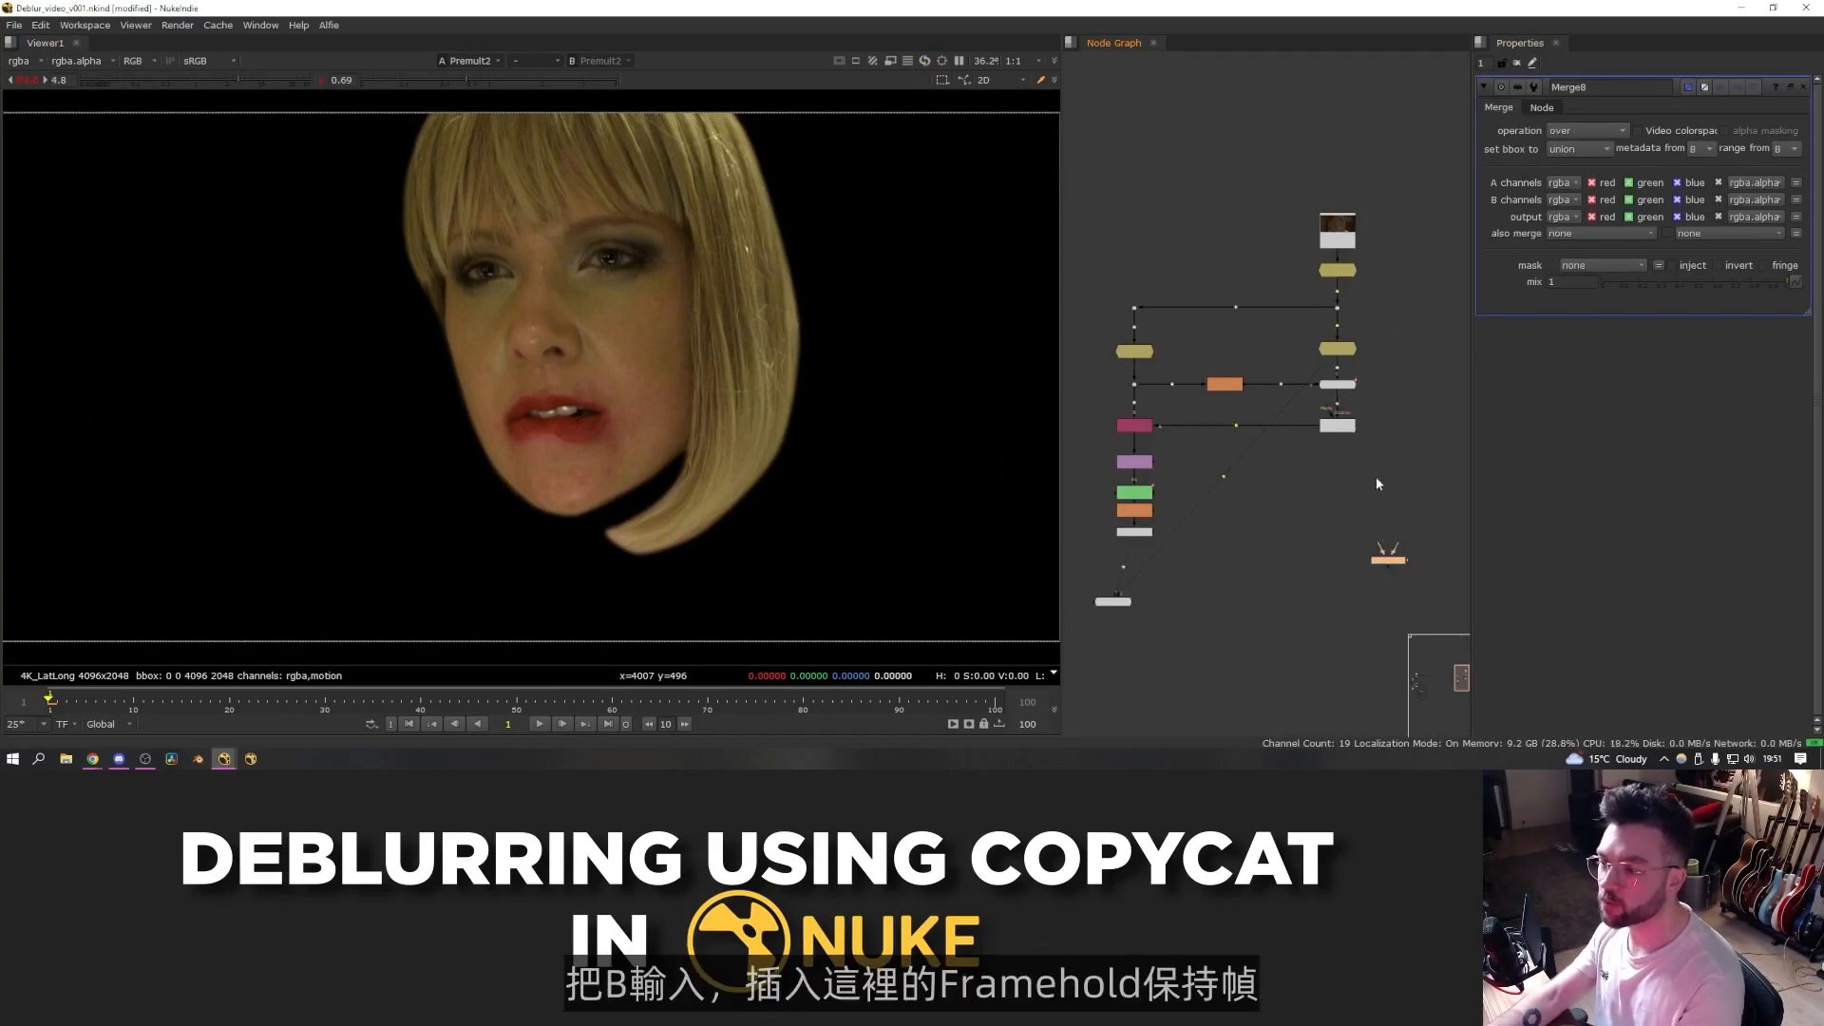
{"action": "left_click_drag", "start_coordinate": [1395, 548], "coordinate": [1344, 346]}
{"action": "left_click_drag", "start_coordinate": [1364, 458], "coordinate": [1446, 349], "text": "ctrl"}
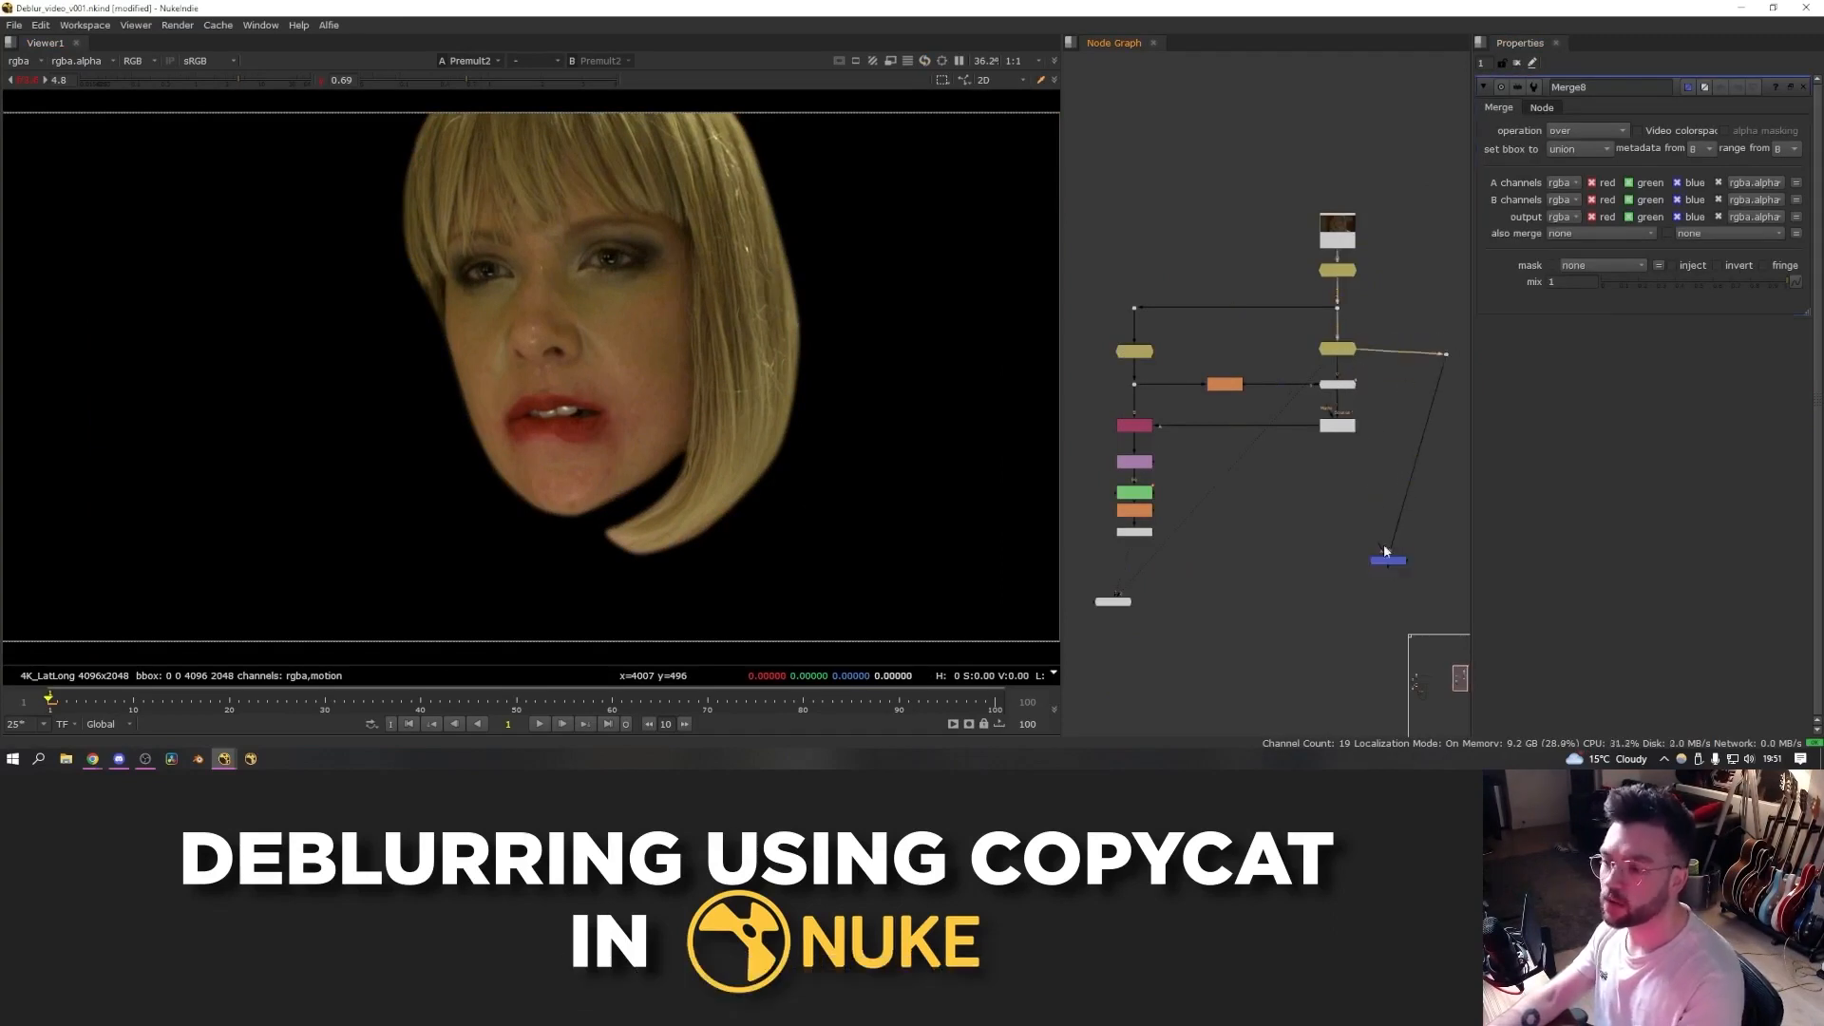
{"action": "left_click_drag", "start_coordinate": [1380, 552], "coordinate": [1145, 582]}
{"action": "left_click_drag", "start_coordinate": [1388, 561], "coordinate": [1444, 578]}
{"action": "key", "text": "1"}
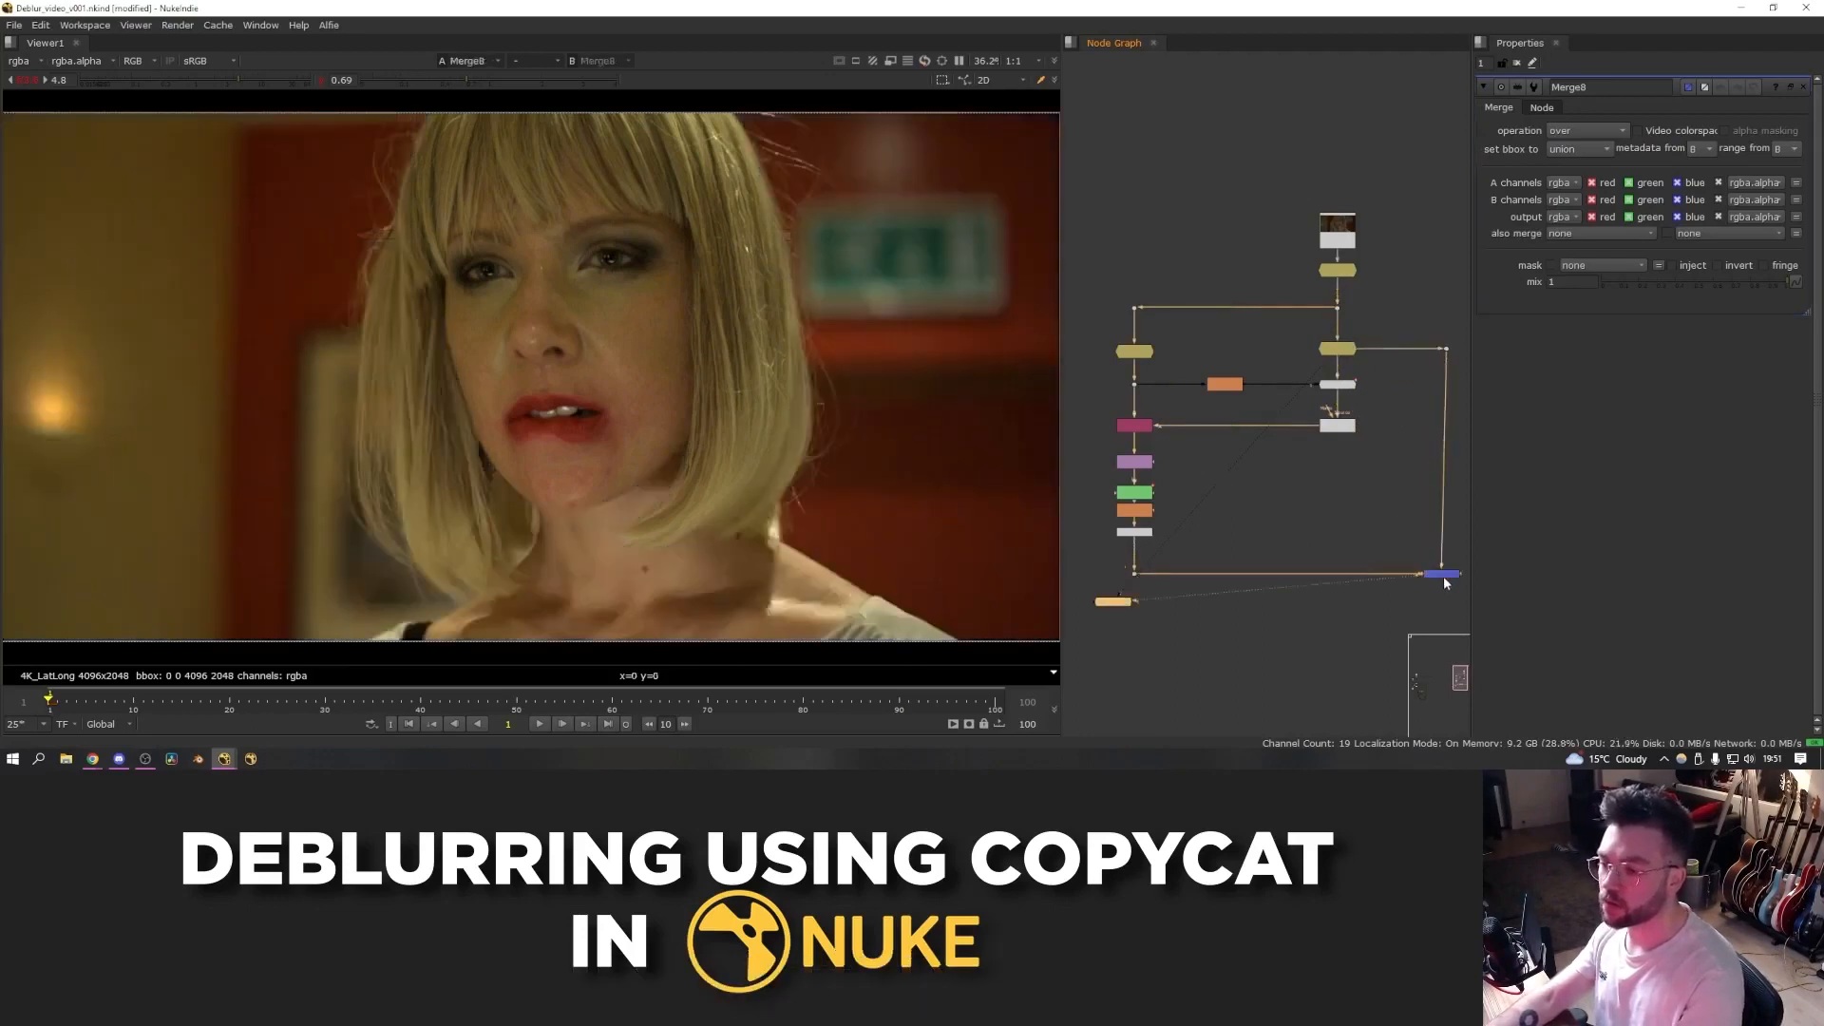
- Toggle the Merge on and off to compare the warped face against the blurry frame
{"action": "key", "text": "d"}
{"action": "key", "text": "d"}
{"action": "key", "text": "d"}
{"action": "key", "text": "d"}
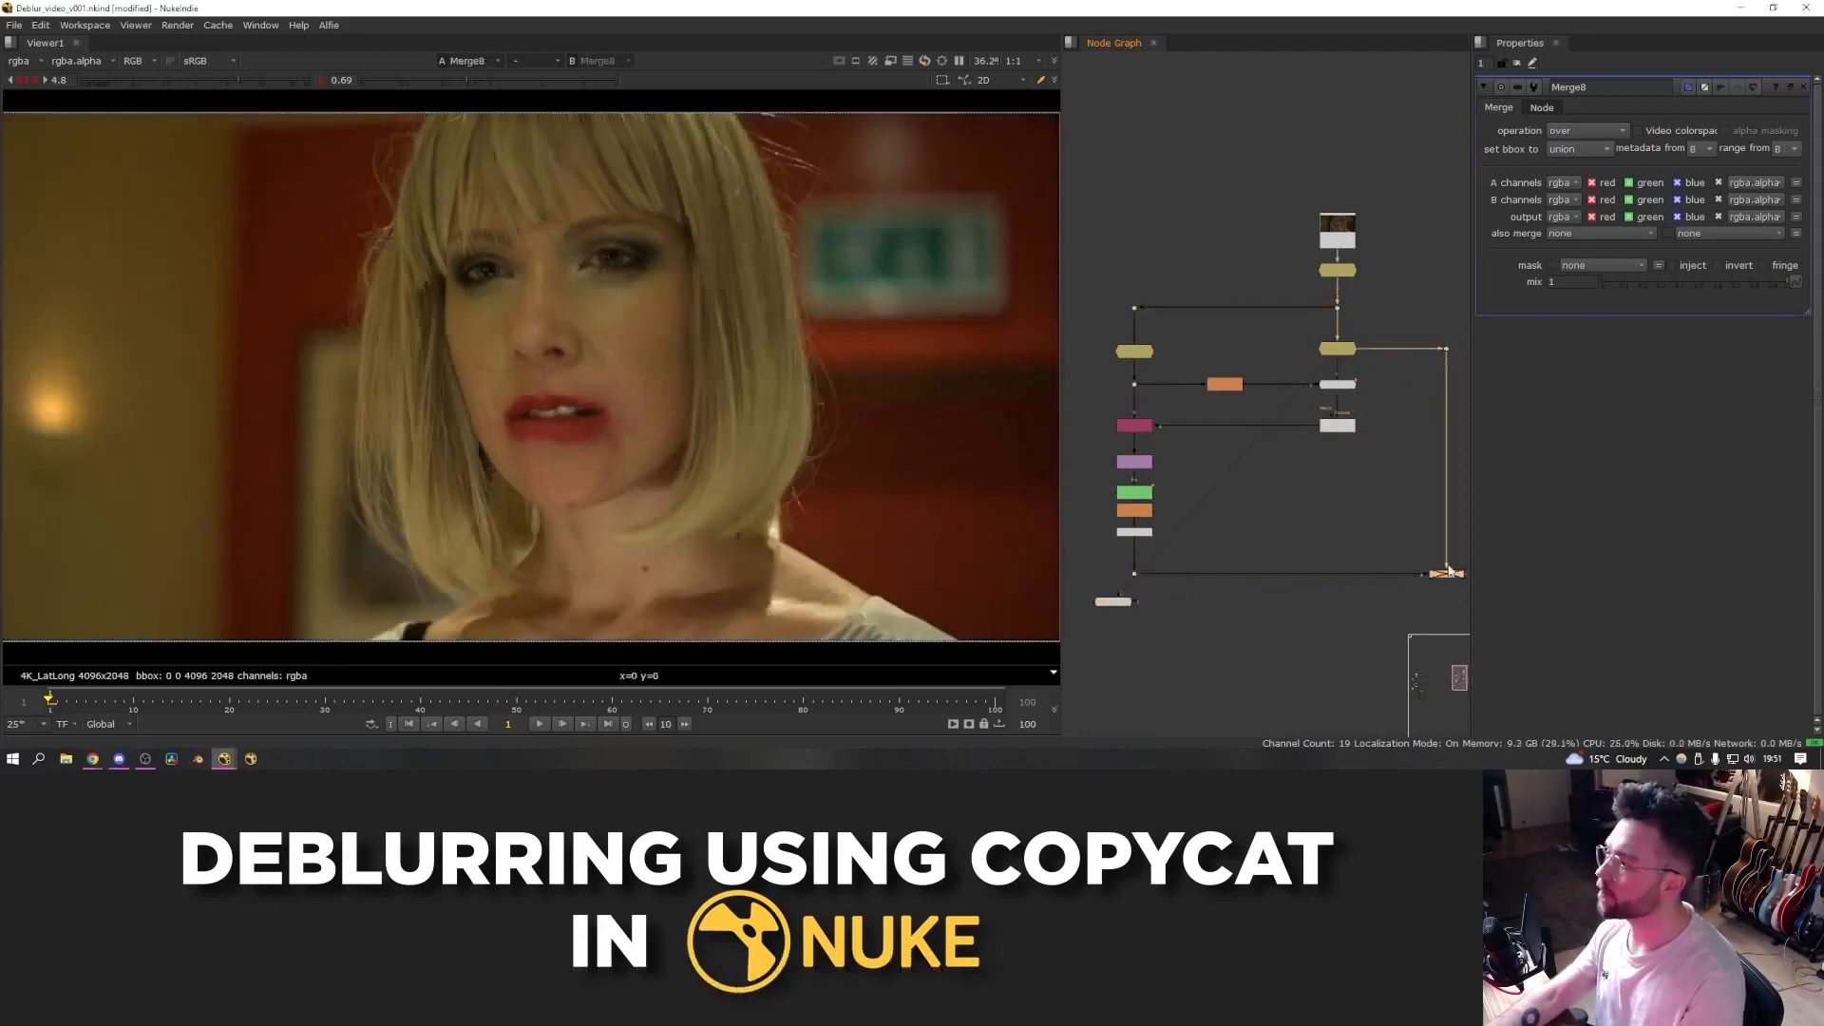
{"action": "scroll", "coordinate": [1449, 574], "scroll_direction": "down", "scroll_amount": 3}
{"action": "middle_click_drag", "start_coordinate": [1449, 575], "coordinate": [1292, 515]}
{"action": "key", "text": "d"}
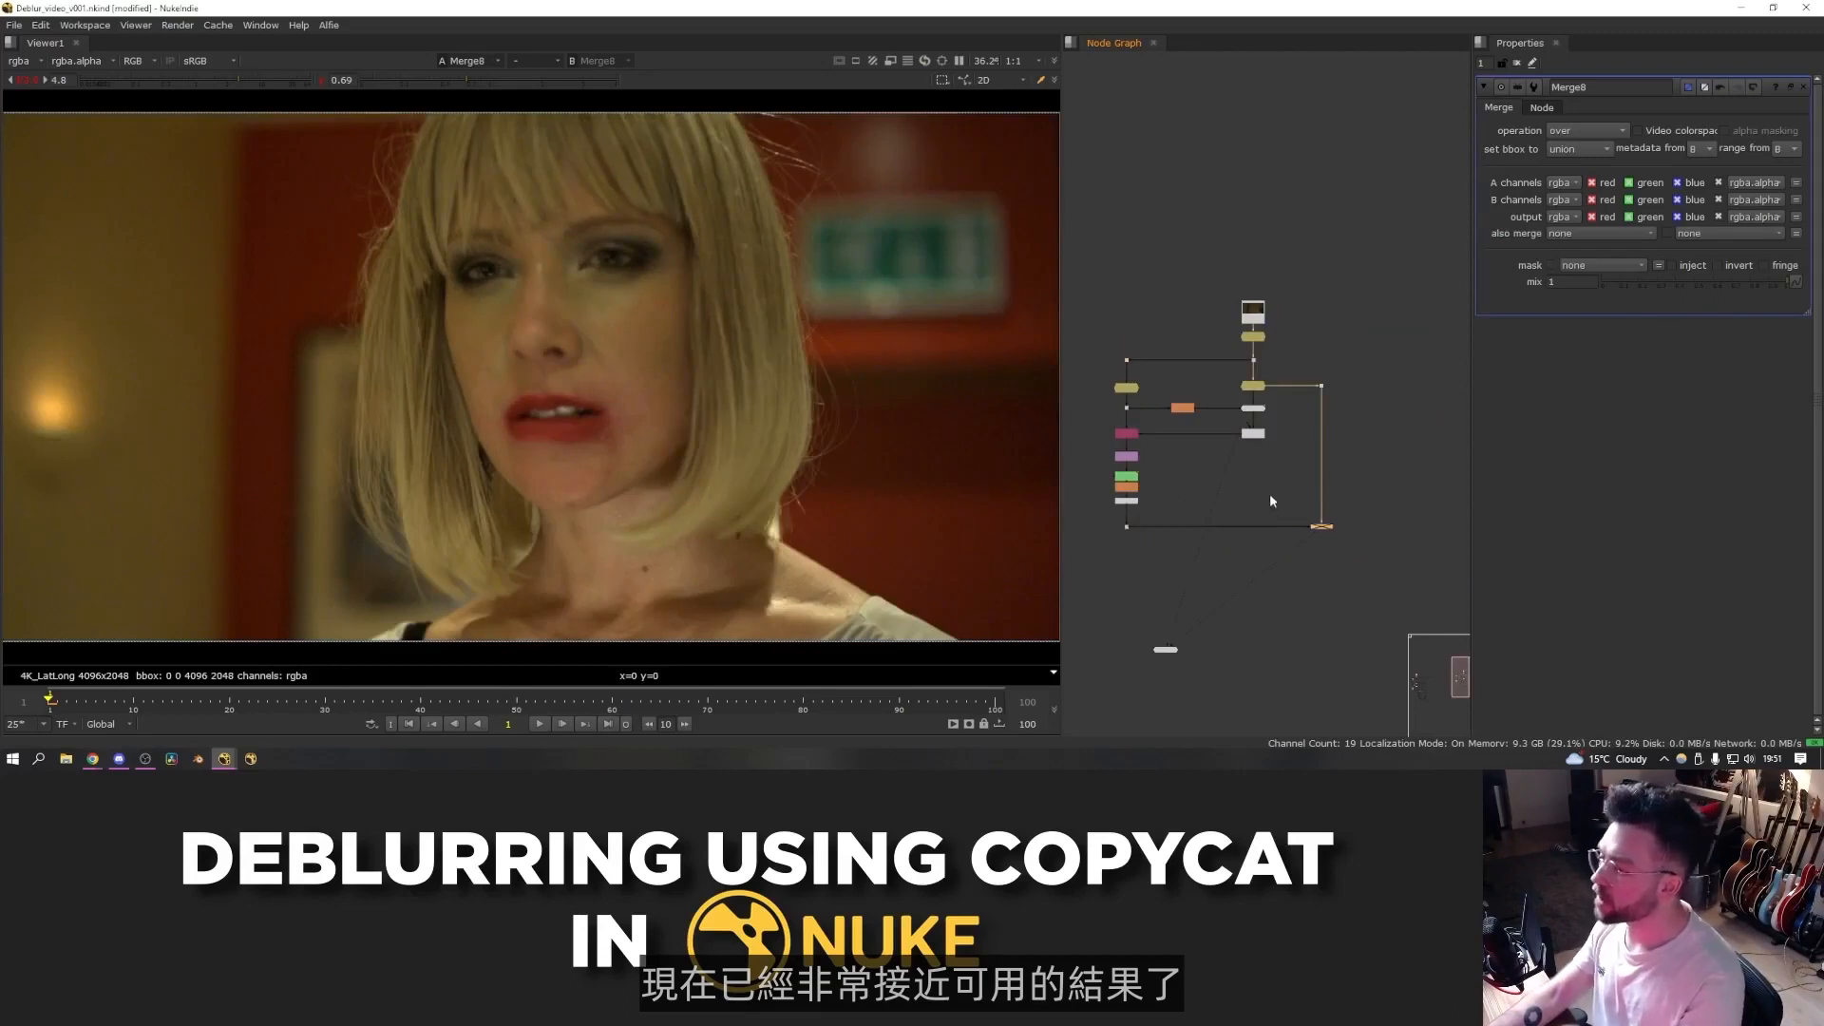
{"action": "key", "text": "d"}
{"action": "key", "text": "d"}
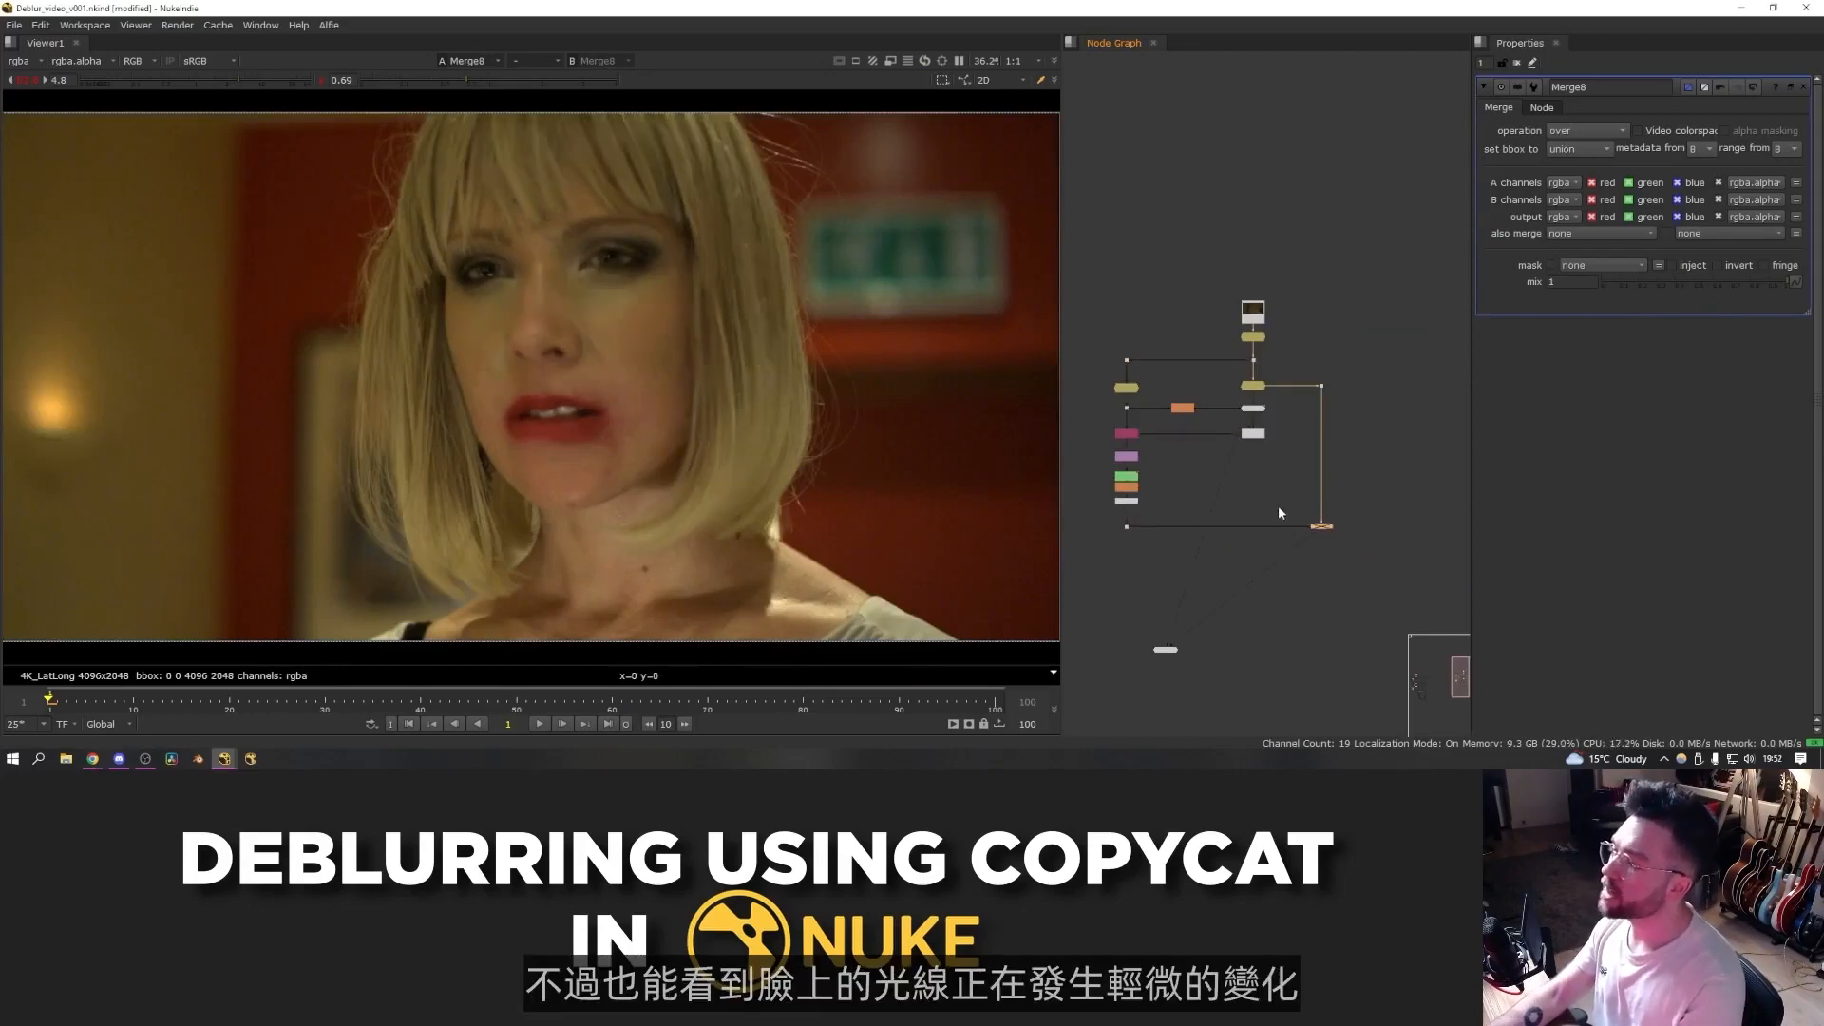
{"action": "key", "text": "d"}
{"action": "key", "text": "d"}
{"action": "key", "text": "d"}
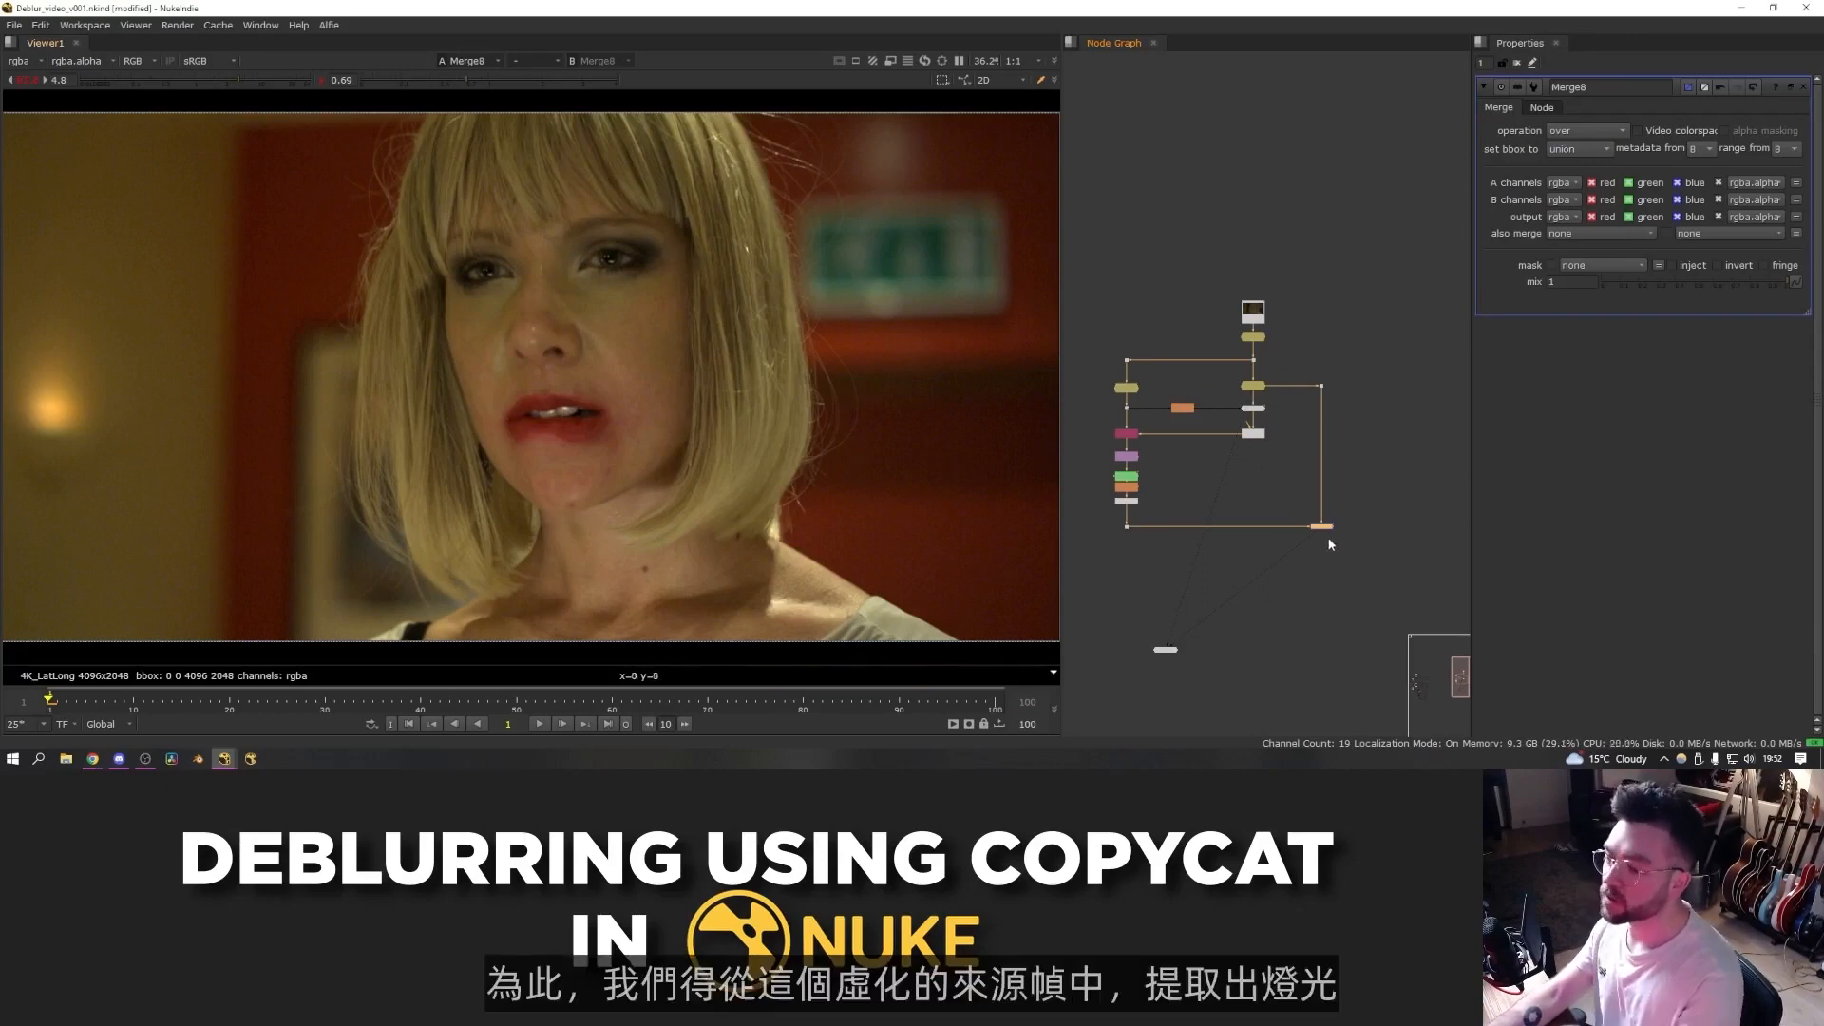
{"action": "key", "text": "d"}
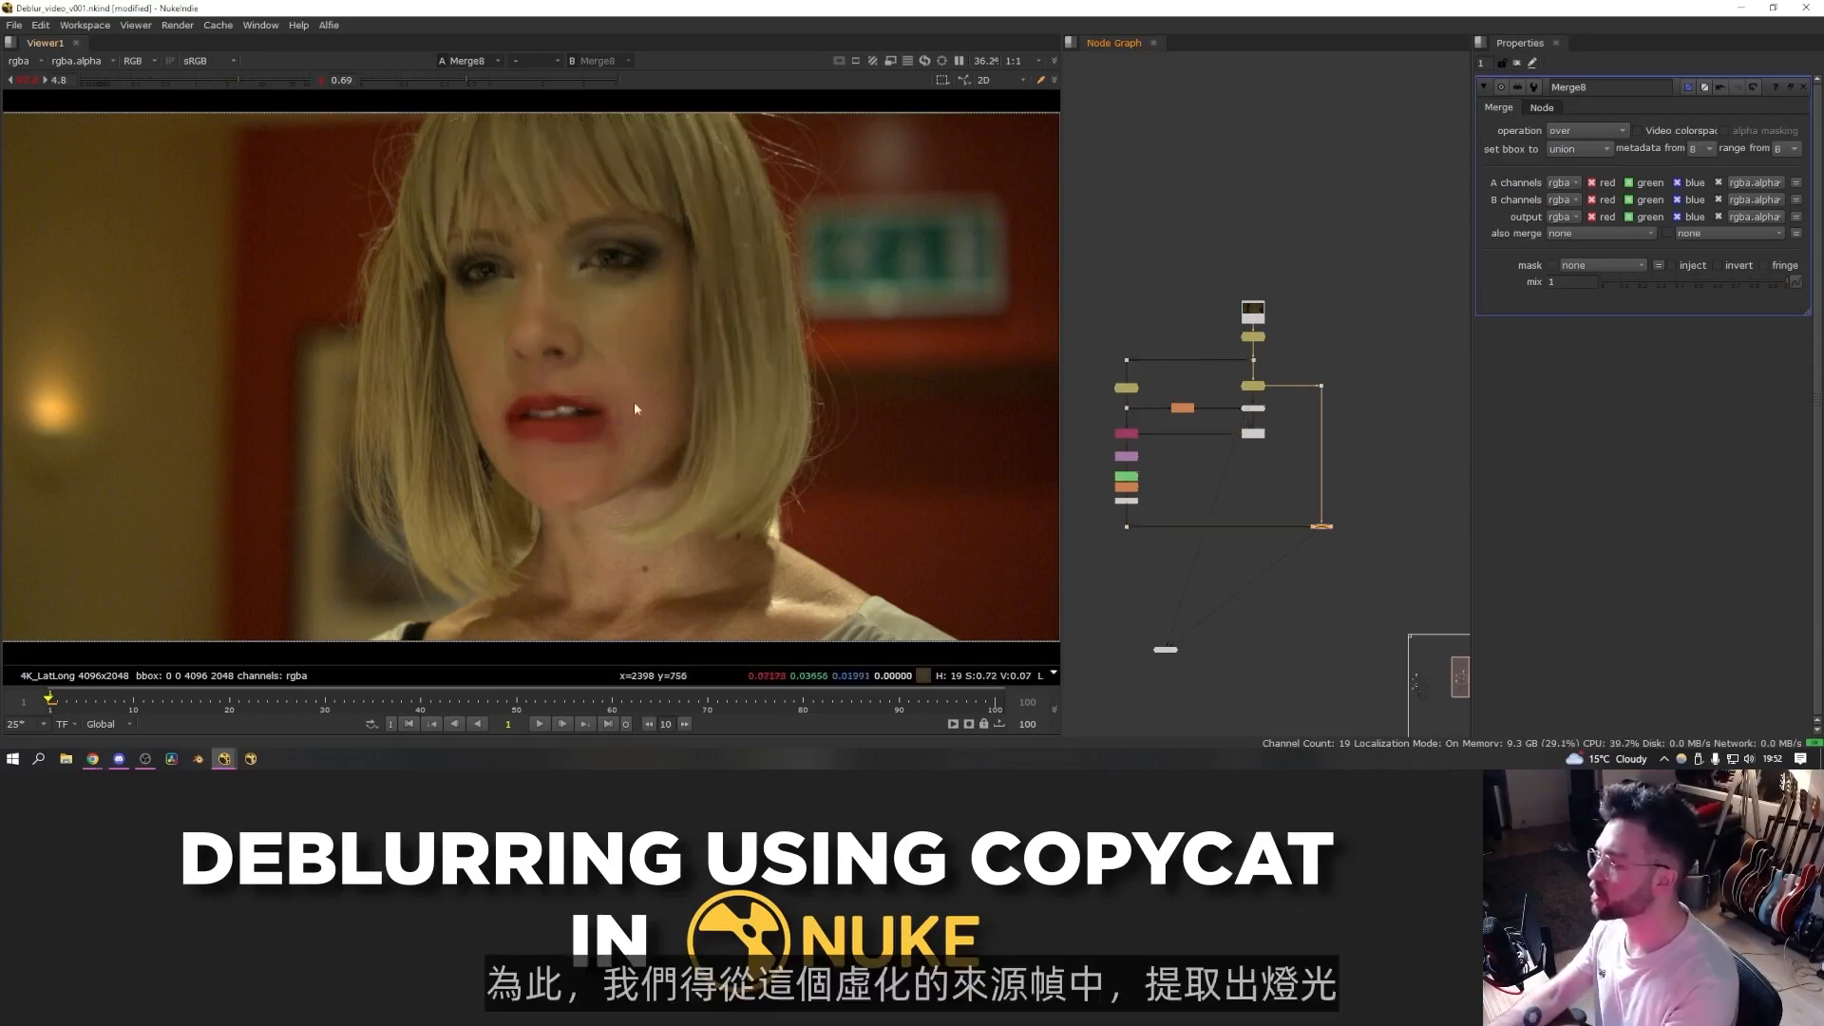
{"action": "key", "text": "d"}
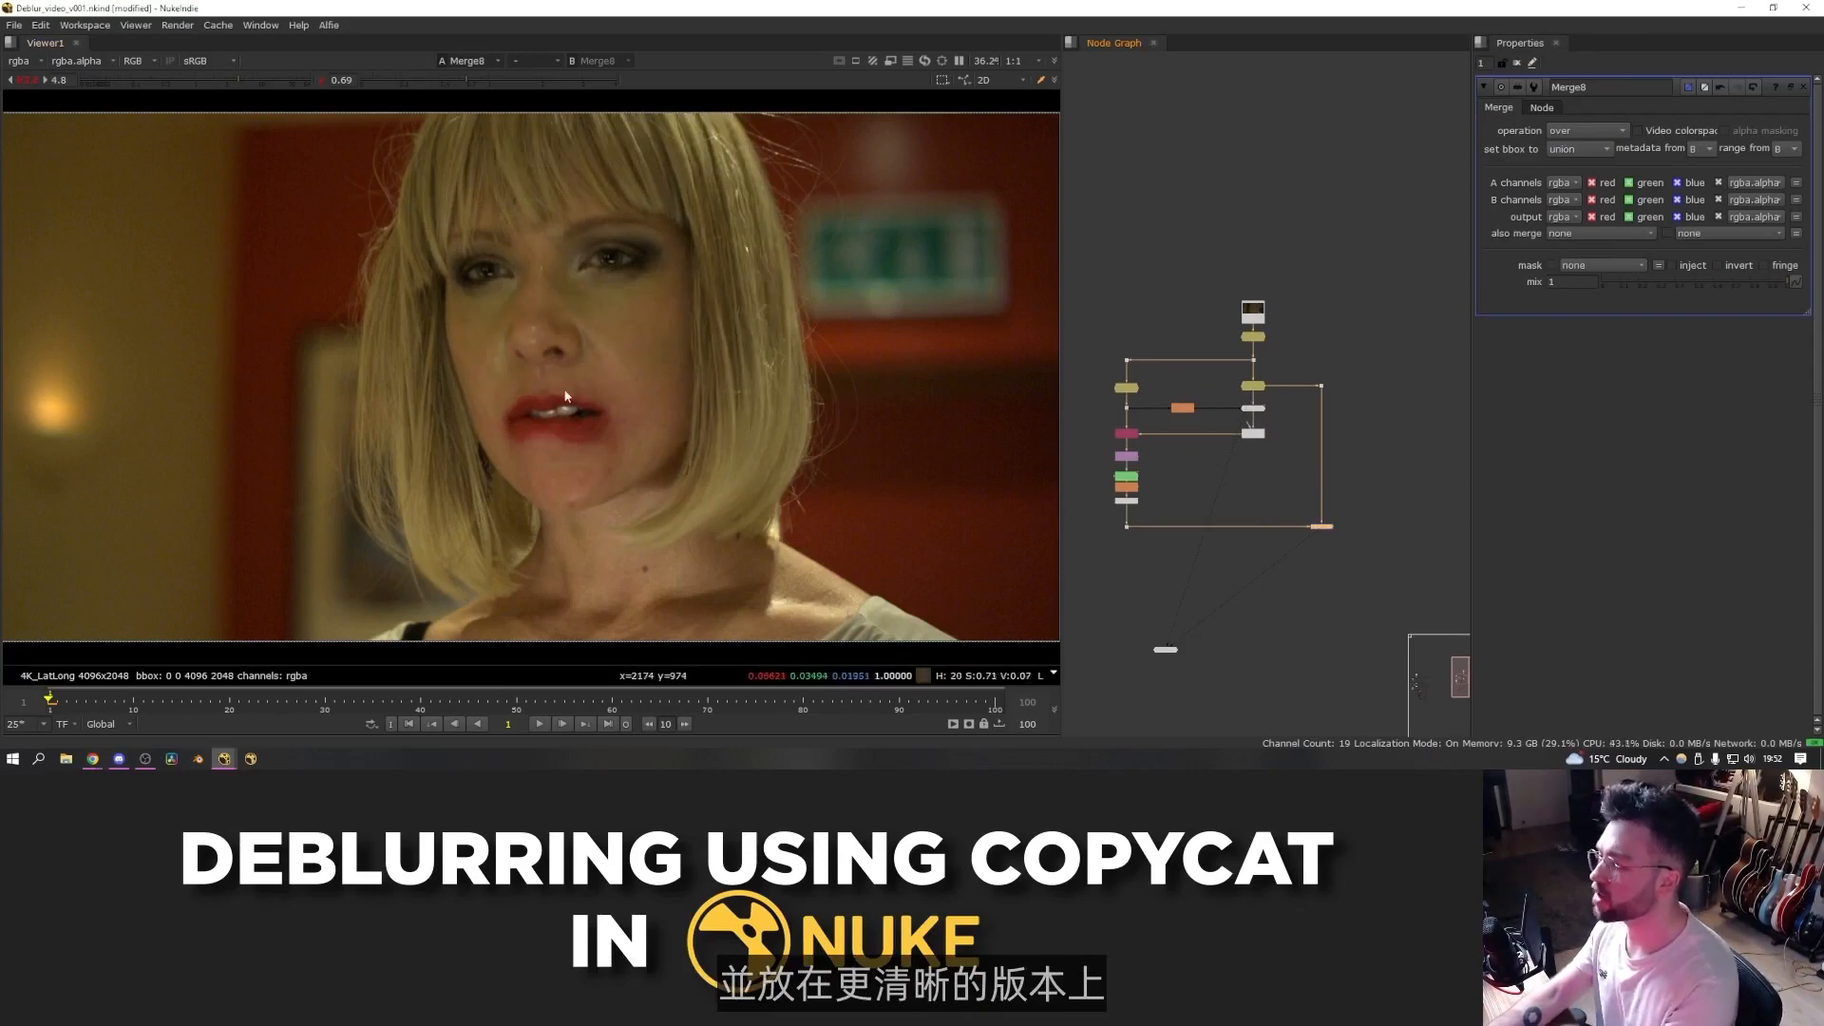
- Add a Blur of size 30 below the Merge
{"action": "scroll", "coordinate": [1350, 517], "scroll_direction": "up", "scroll_amount": 3}
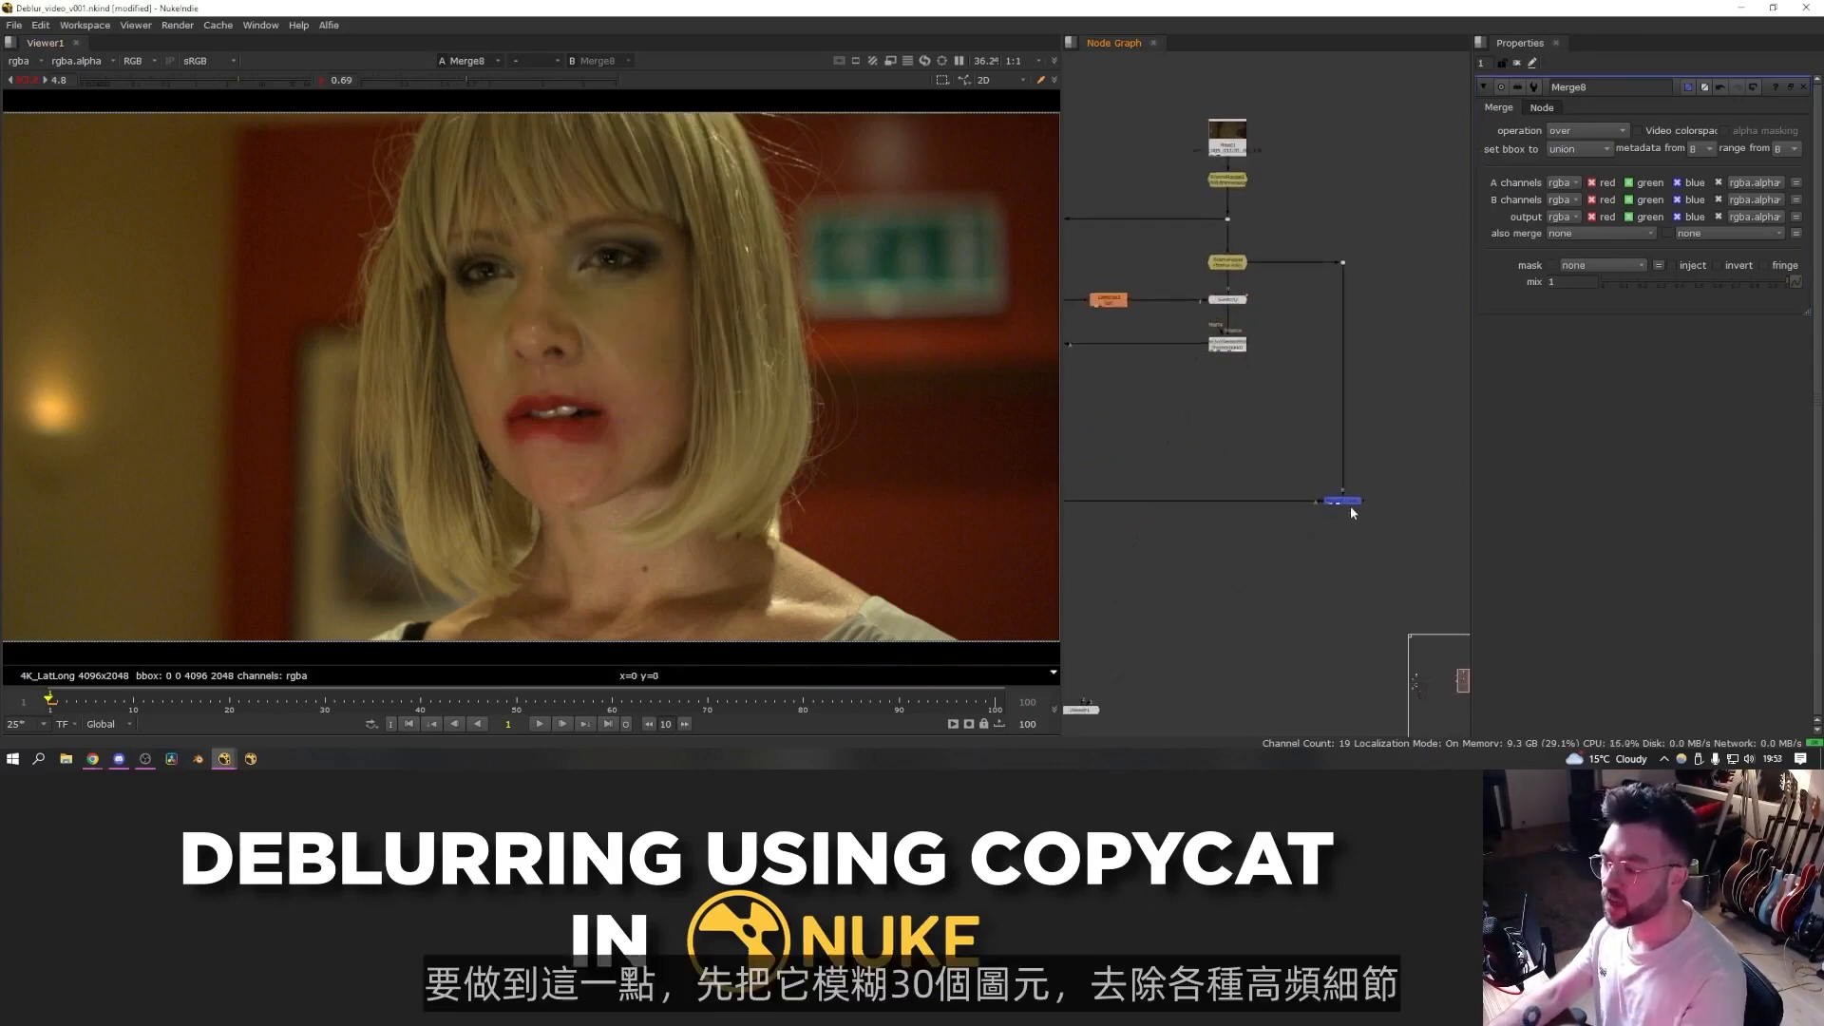
{"action": "type", "text": "b"}
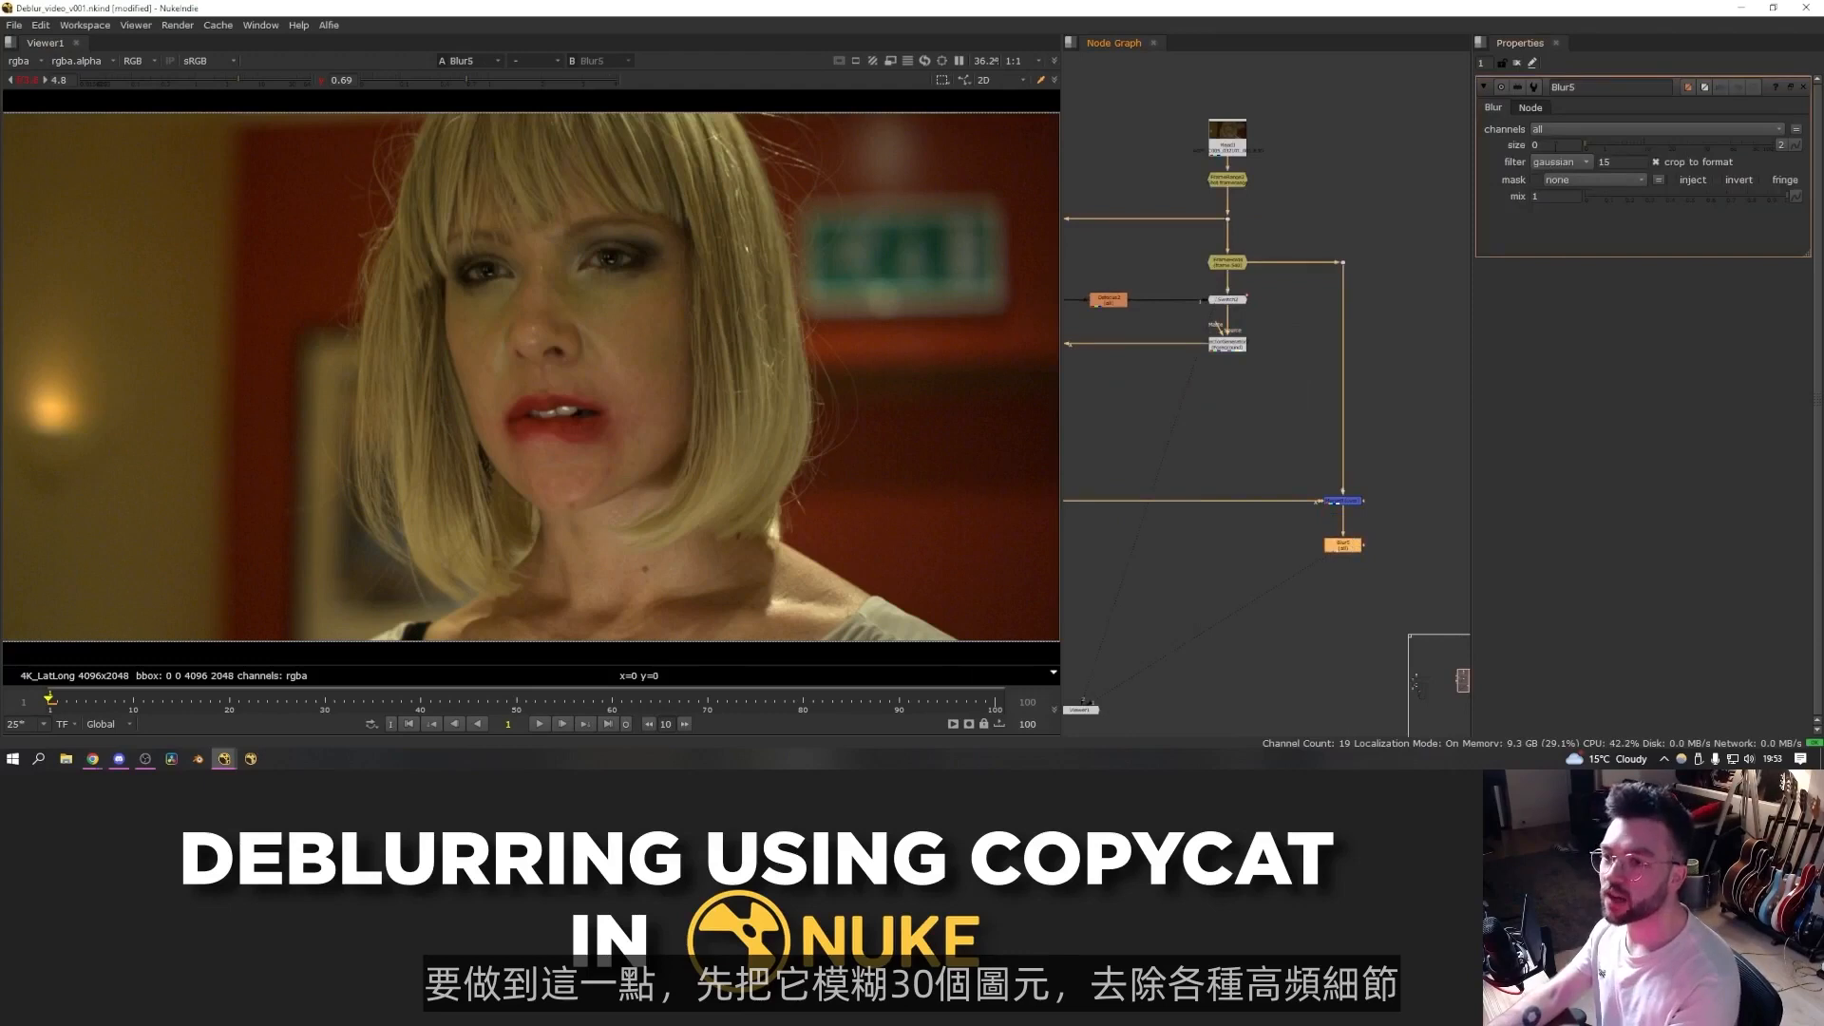
{"action": "type", "text": "30"}
{"action": "key", "text": "Return"}
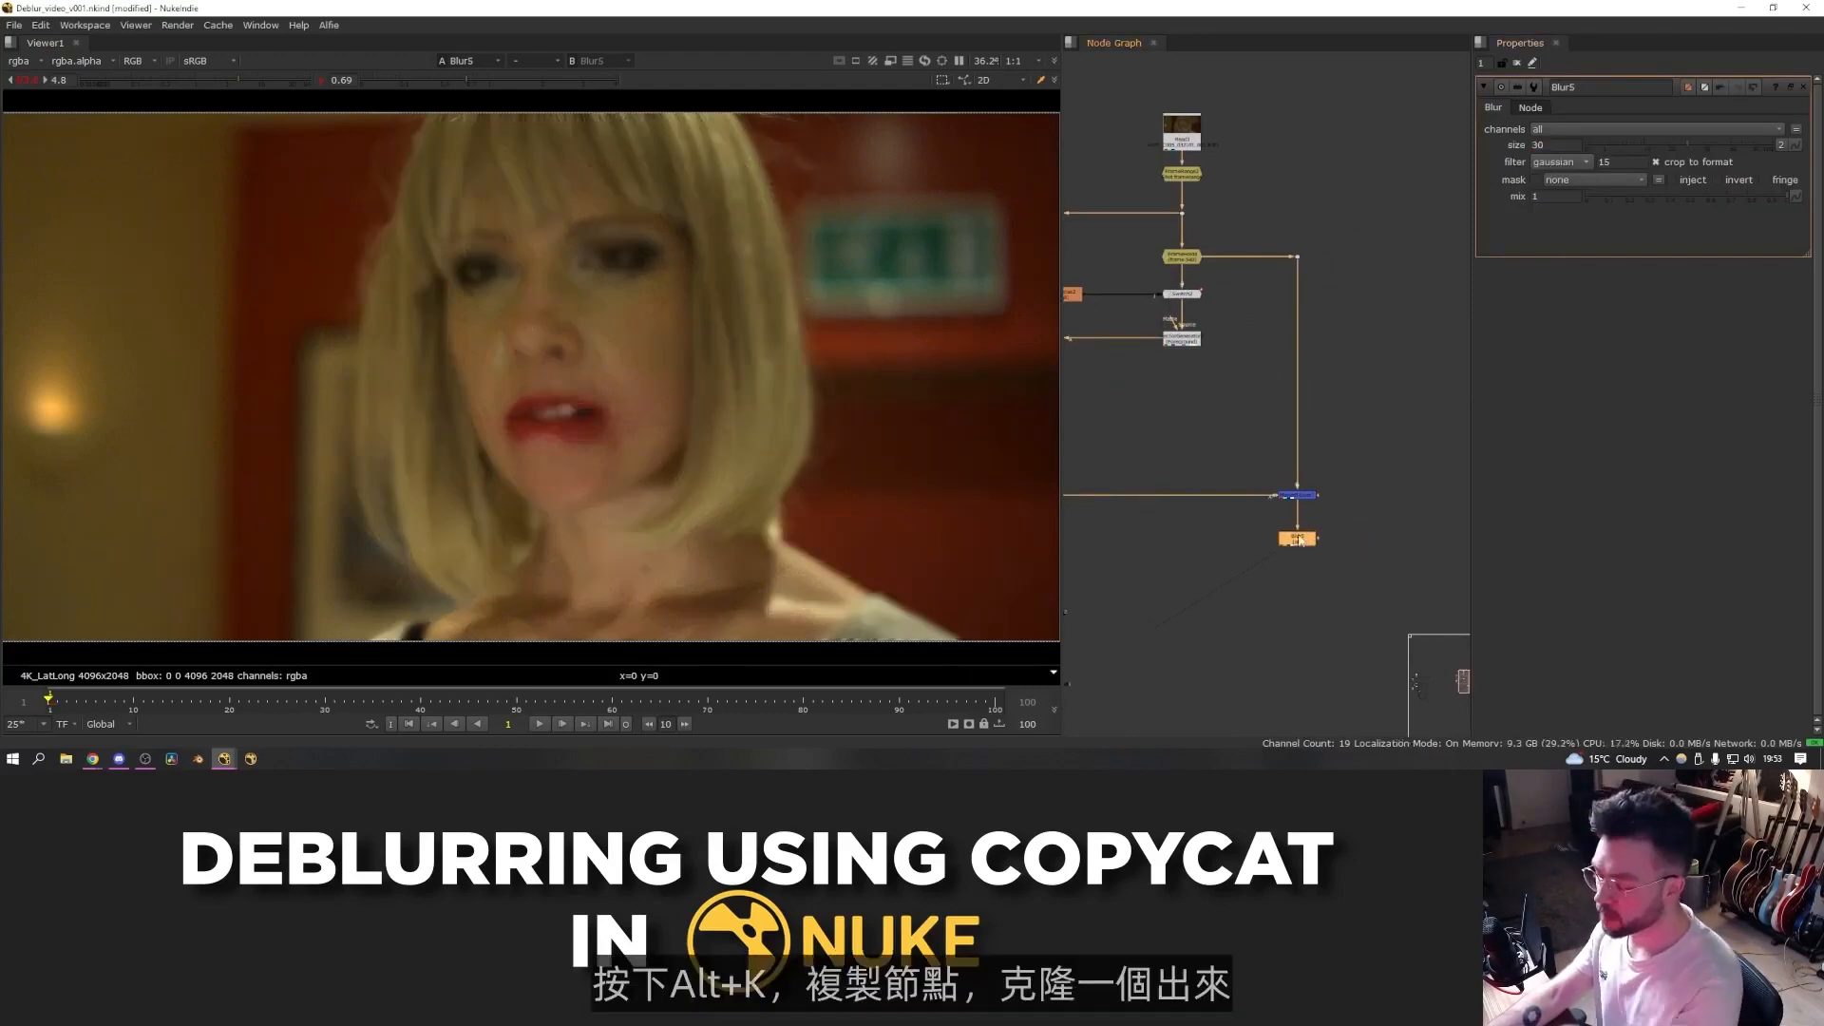
- Clone the Blur and connect the clone to the held blurry frame branch
{"action": "key", "text": "alt+k"}
{"action": "left_click_drag", "start_coordinate": [1363, 541], "coordinate": [1383, 544]}
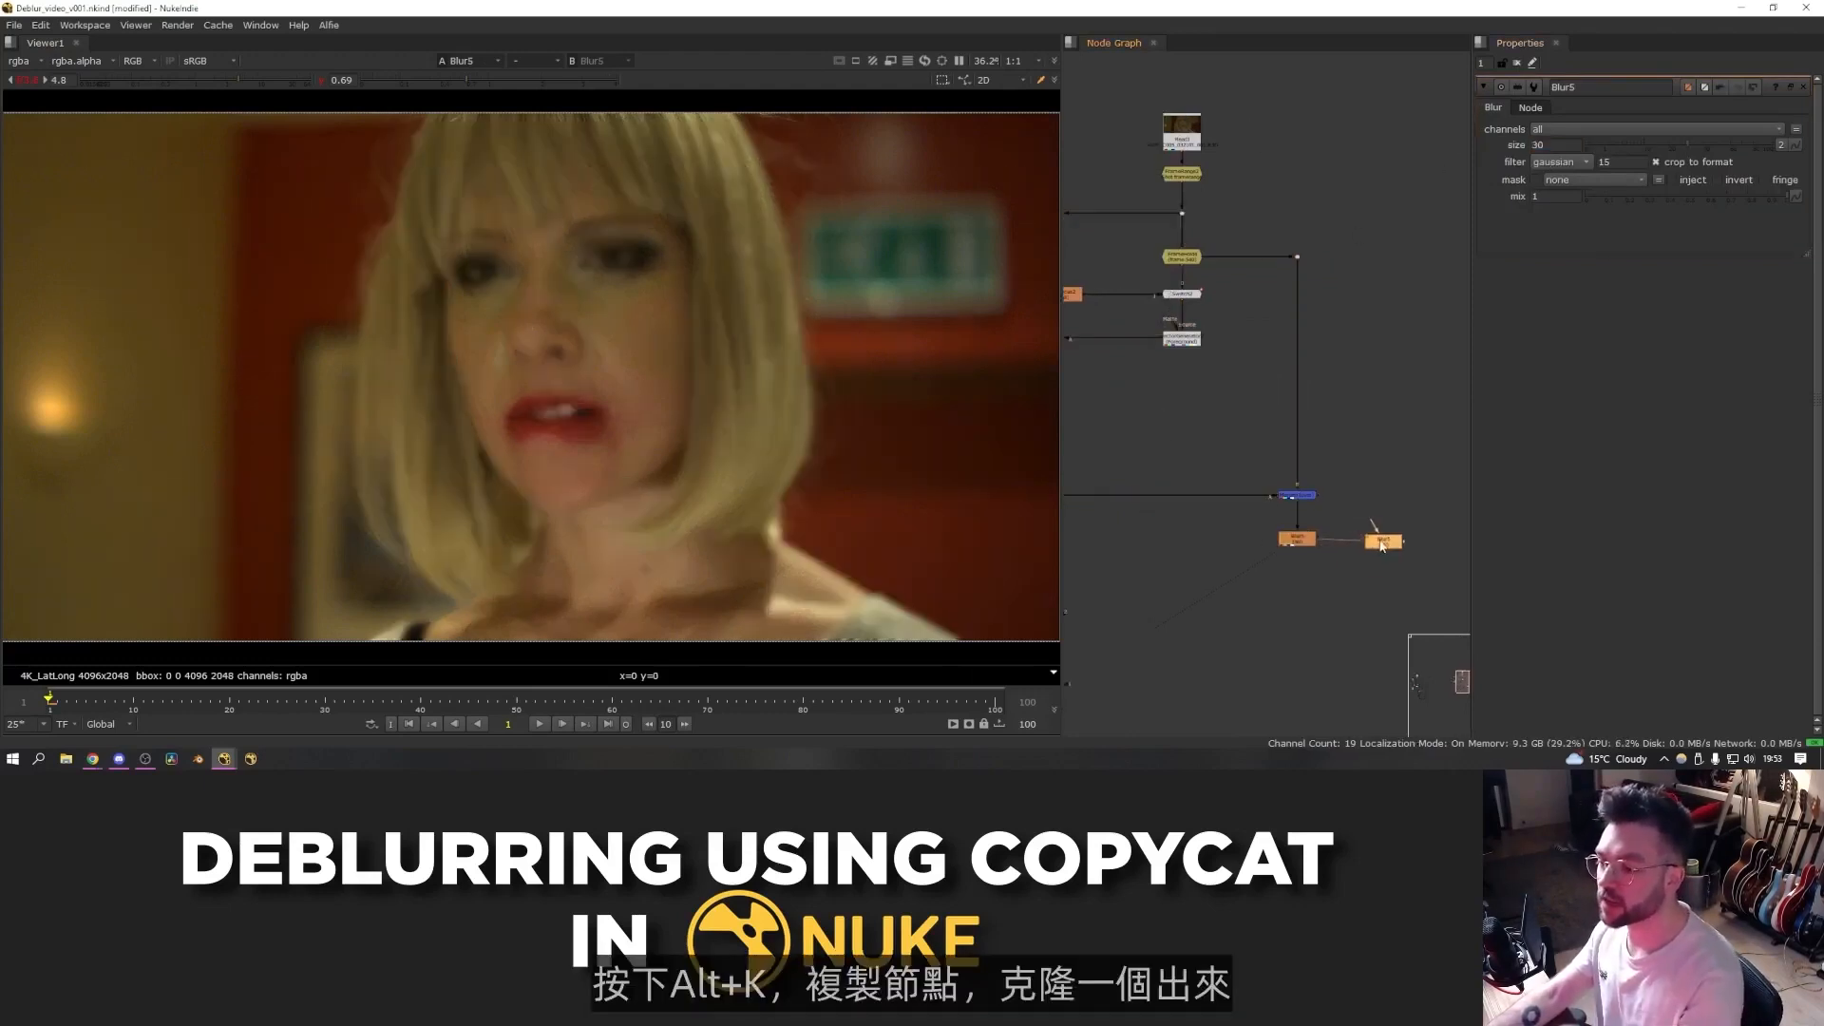
{"action": "left_click_drag", "start_coordinate": [1298, 259], "coordinate": [1298, 259]}
{"action": "left_click_drag", "start_coordinate": [1341, 393], "coordinate": [1383, 257], "text": "ctrl"}
{"action": "left_click_drag", "start_coordinate": [1430, 522], "coordinate": [1282, 573]}
- Add a Merge of the two Blur branches, set its operation to from, and swap its inputs
{"action": "key", "text": "m"}
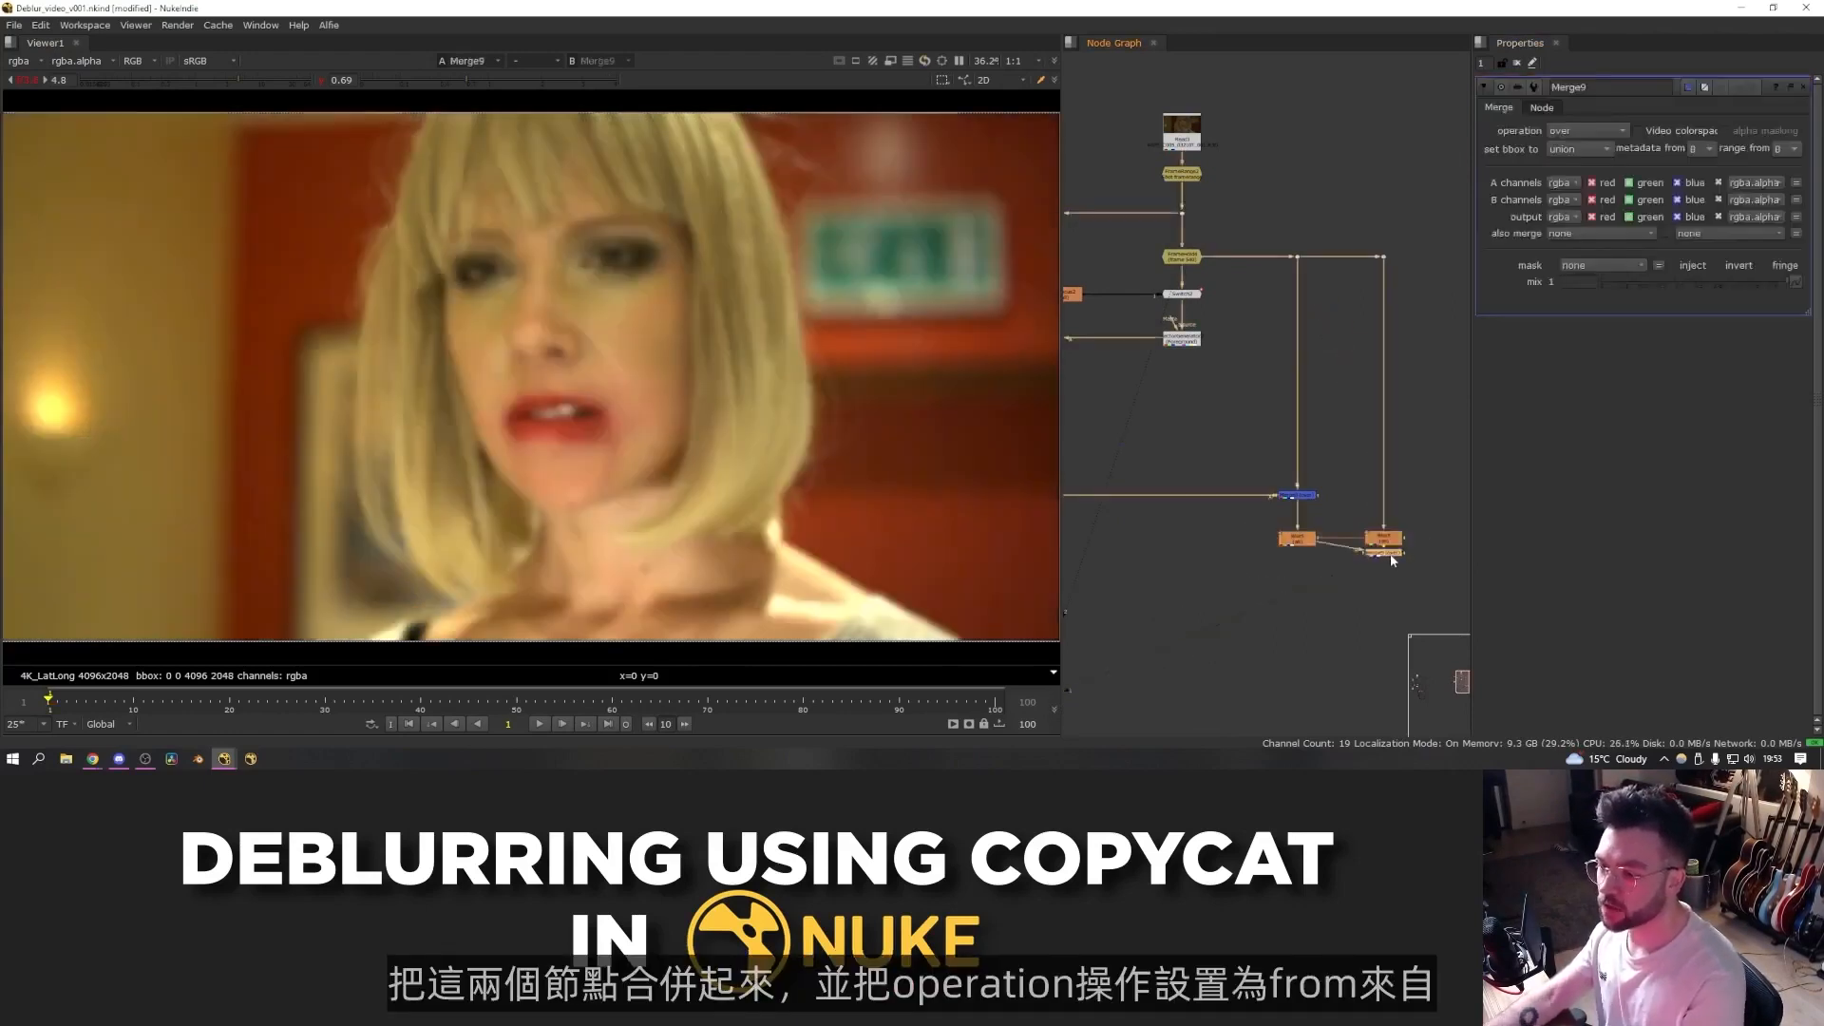
{"action": "left_click", "coordinate": [1581, 130]}
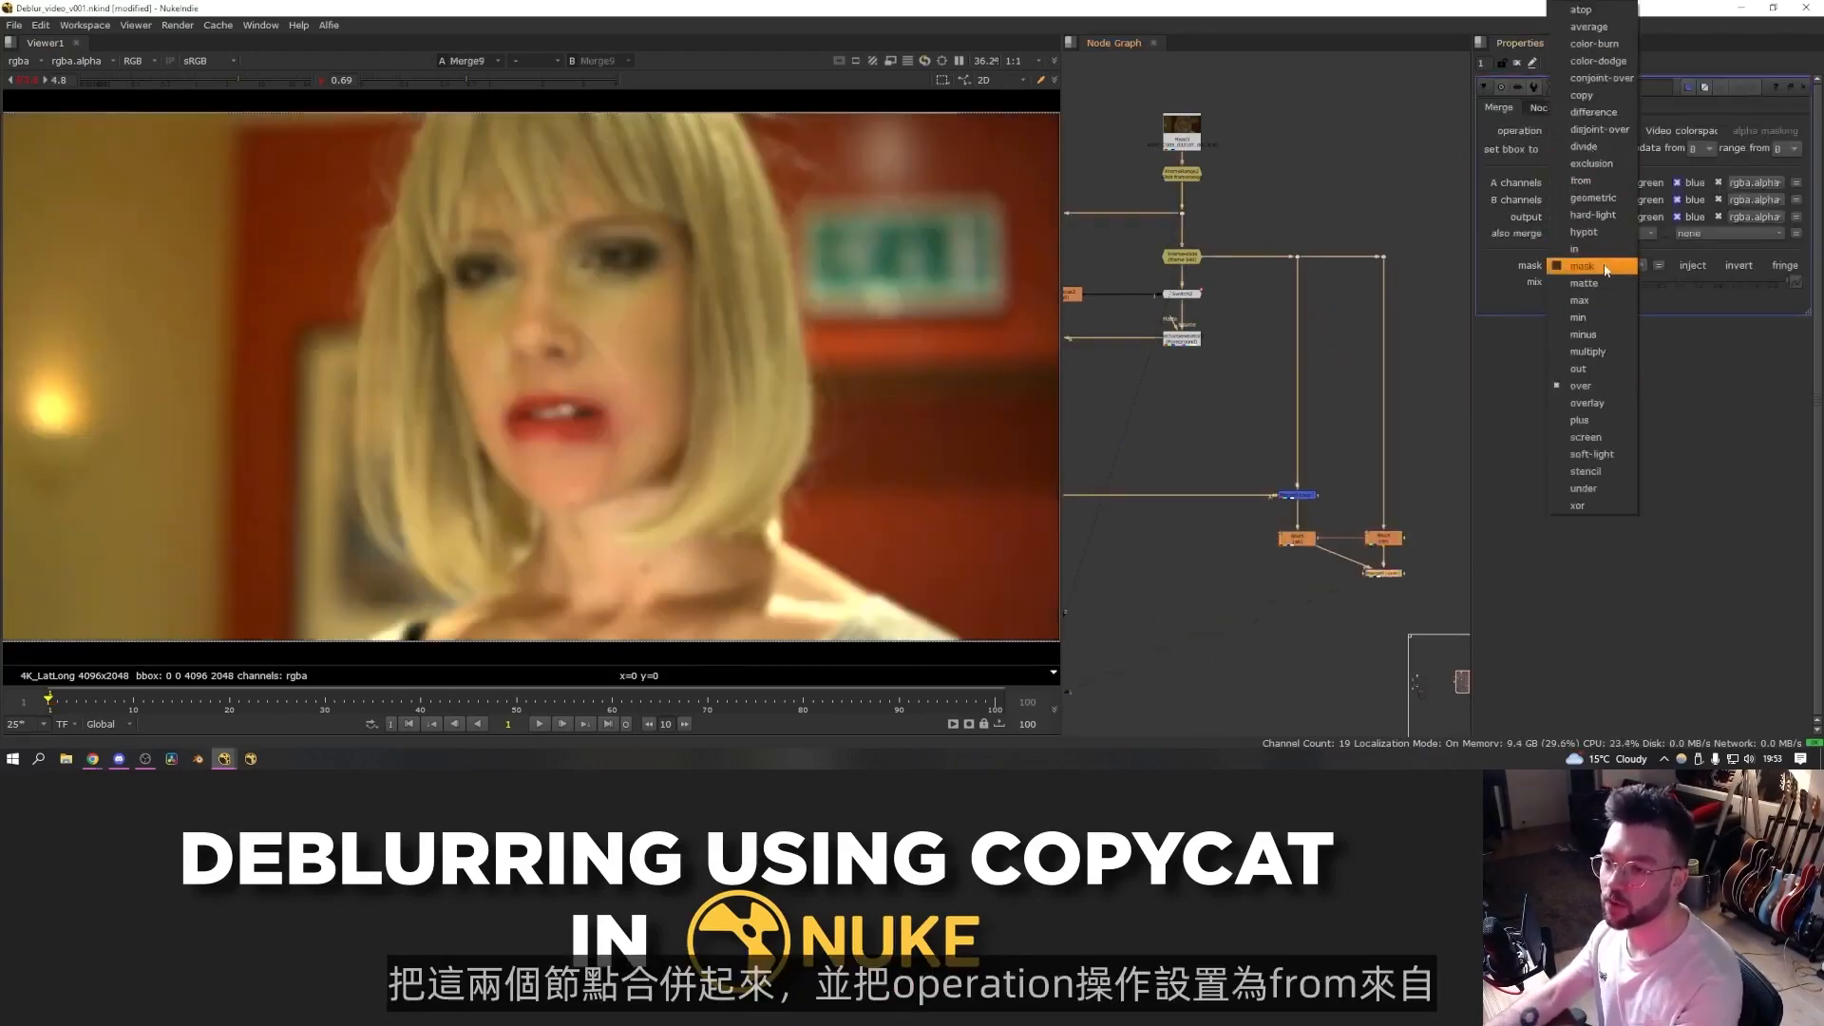
{"action": "left_click", "coordinate": [1599, 181]}
{"action": "scroll", "coordinate": [1368, 575], "scroll_direction": "up", "scroll_amount": 5}
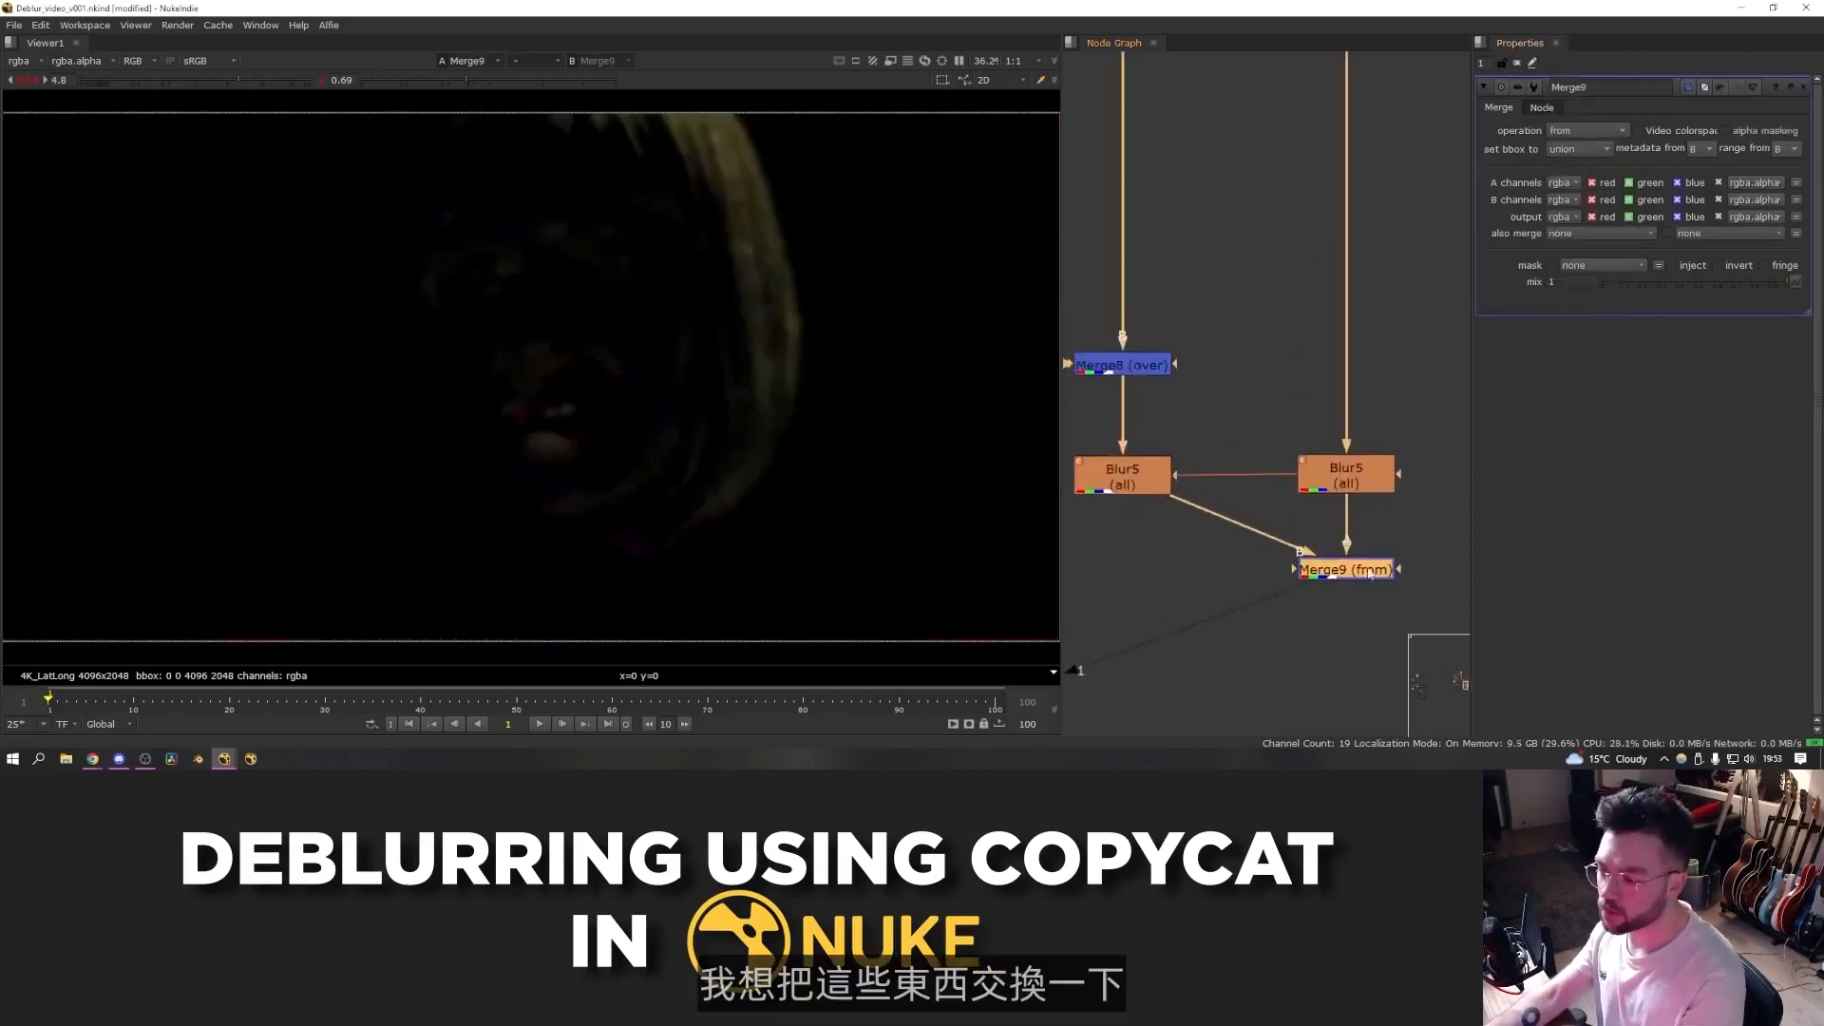
{"action": "key", "text": "shift+x"}
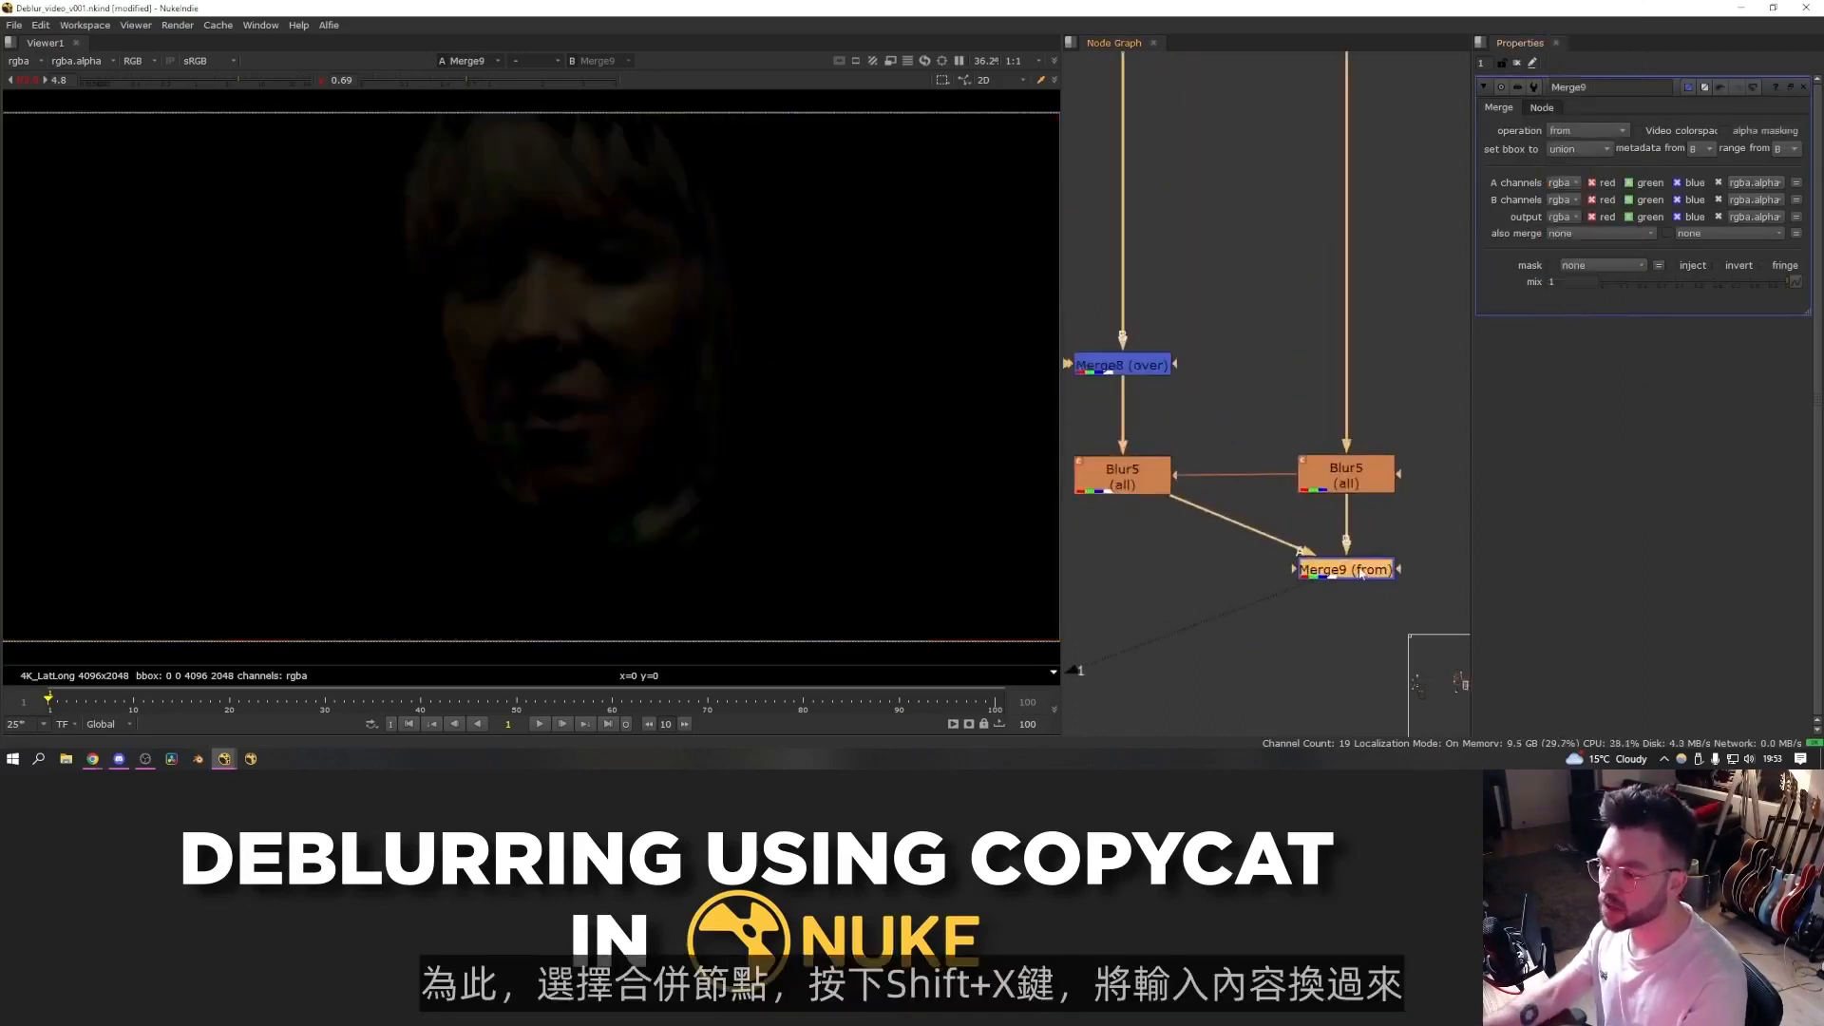
- Raise the viewer gain to inspect the lighting difference produced by the from Merge
{"action": "left_click", "coordinate": [1400, 548]}
{"action": "scroll", "coordinate": [1297, 526], "scroll_direction": "down", "scroll_amount": 3}
{"action": "left_click_drag", "start_coordinate": [1267, 526], "coordinate": [1153, 570], "text": "ctrl"}
{"action": "key", "text": "1"}
{"action": "left_click", "coordinate": [1325, 496]}
{"action": "key", "text": "1"}
{"action": "left_click", "coordinate": [1325, 551]}
{"action": "key", "text": "1"}
{"action": "left_click_drag", "start_coordinate": [258, 83], "coordinate": [286, 84]}
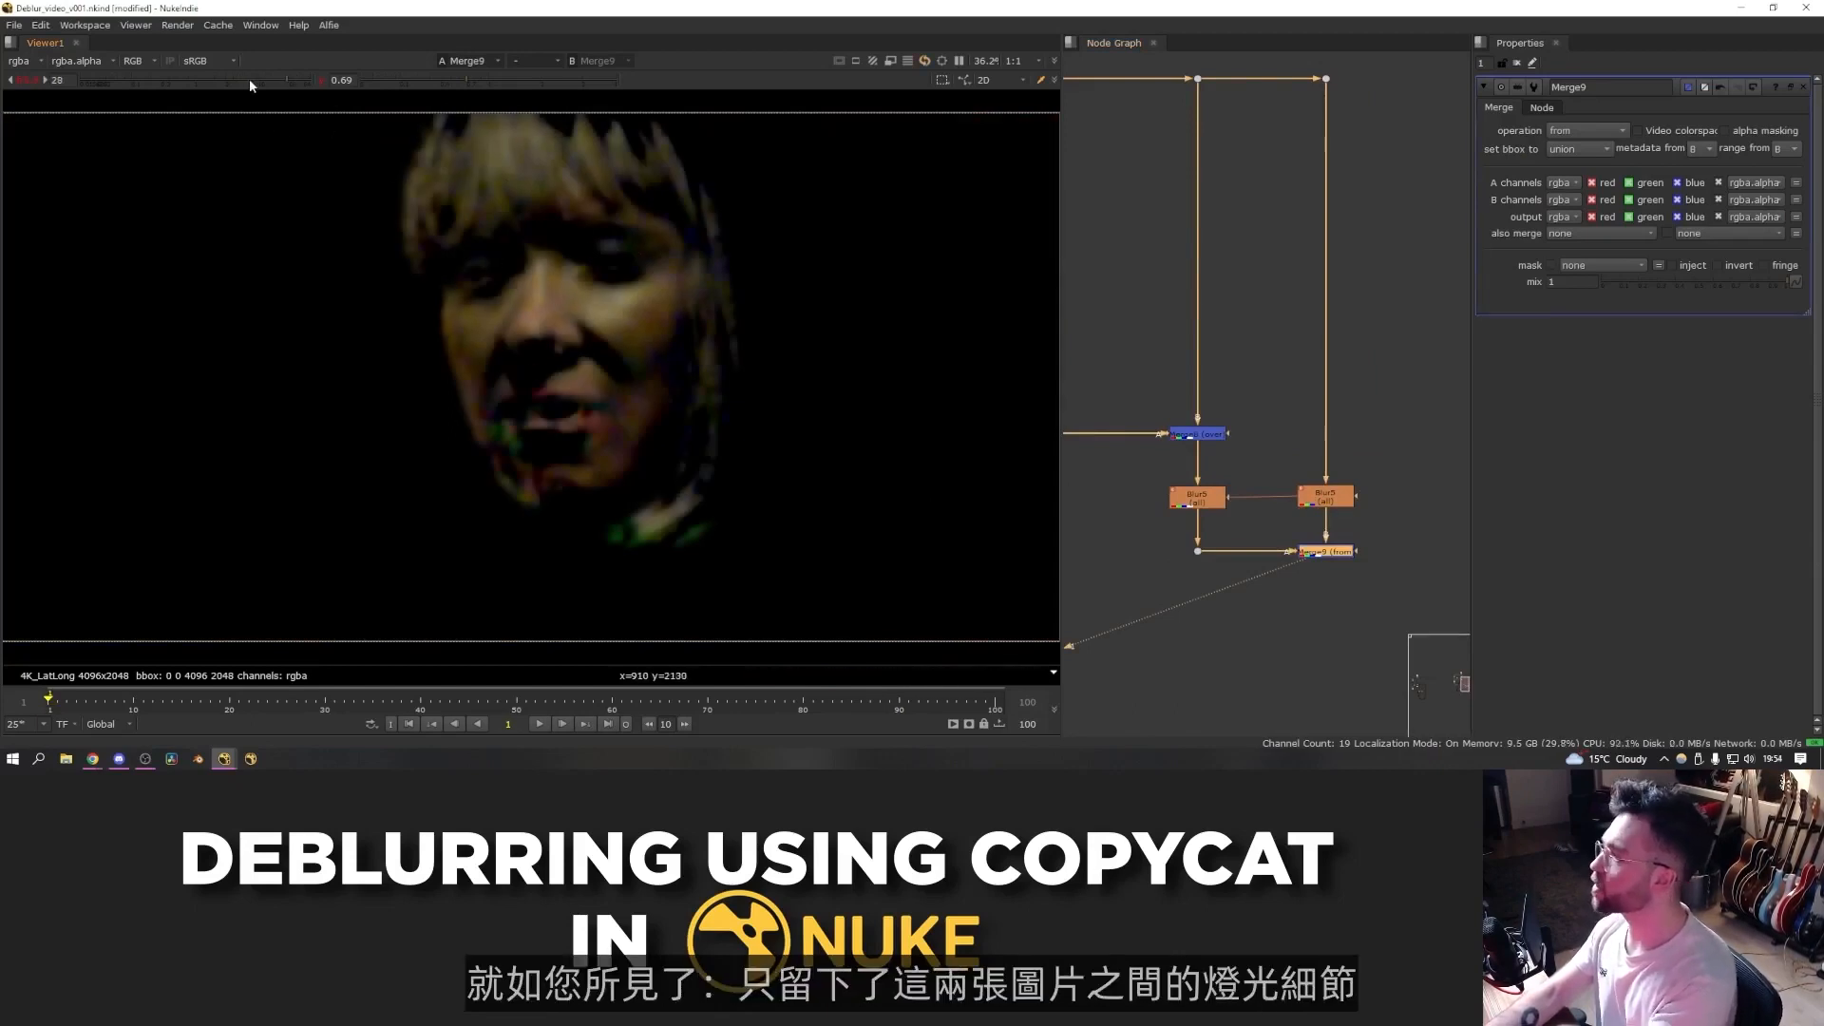
{"action": "left_click_drag", "start_coordinate": [251, 79], "coordinate": [241, 80]}
- View each Blur and the from Merge in turn to compare them
{"action": "left_click", "coordinate": [1205, 506]}
{"action": "key", "text": "1"}
{"action": "left_click", "coordinate": [1318, 501]}
{"action": "key", "text": "1"}
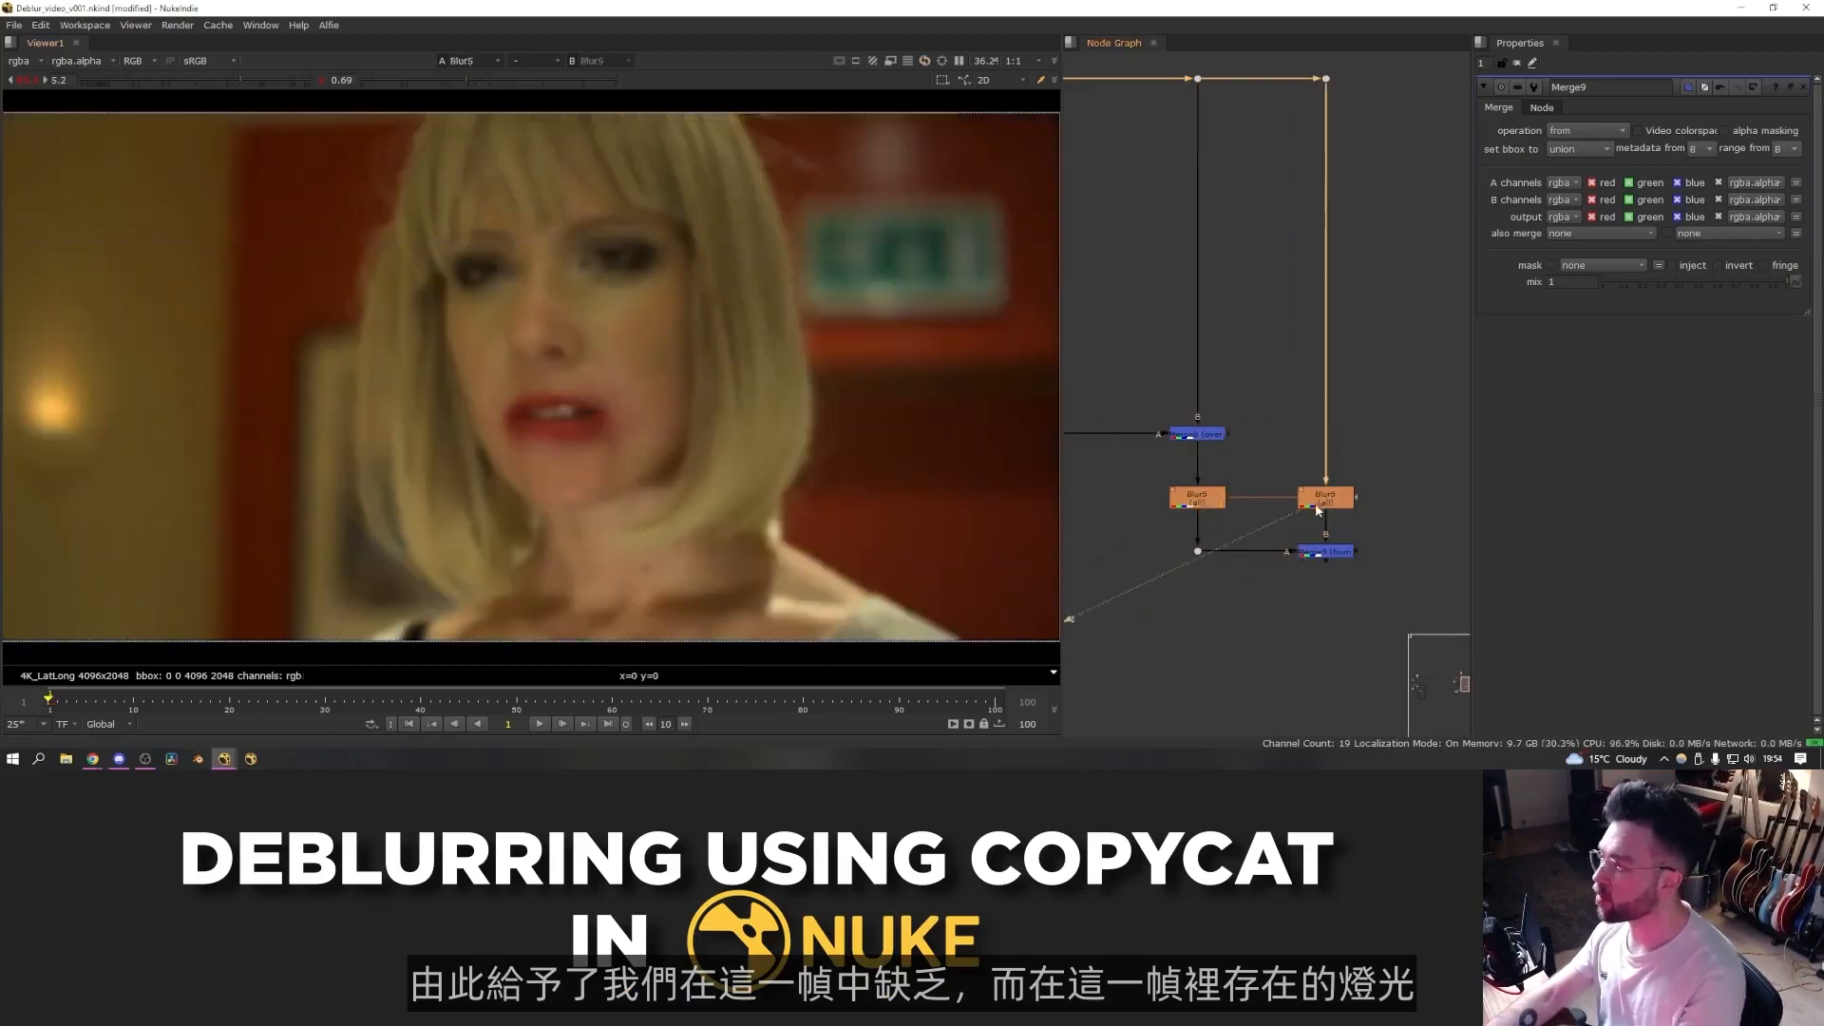
{"action": "left_click", "coordinate": [1315, 549]}
{"action": "key", "text": "1"}
{"action": "left_click", "coordinate": [1214, 568]}
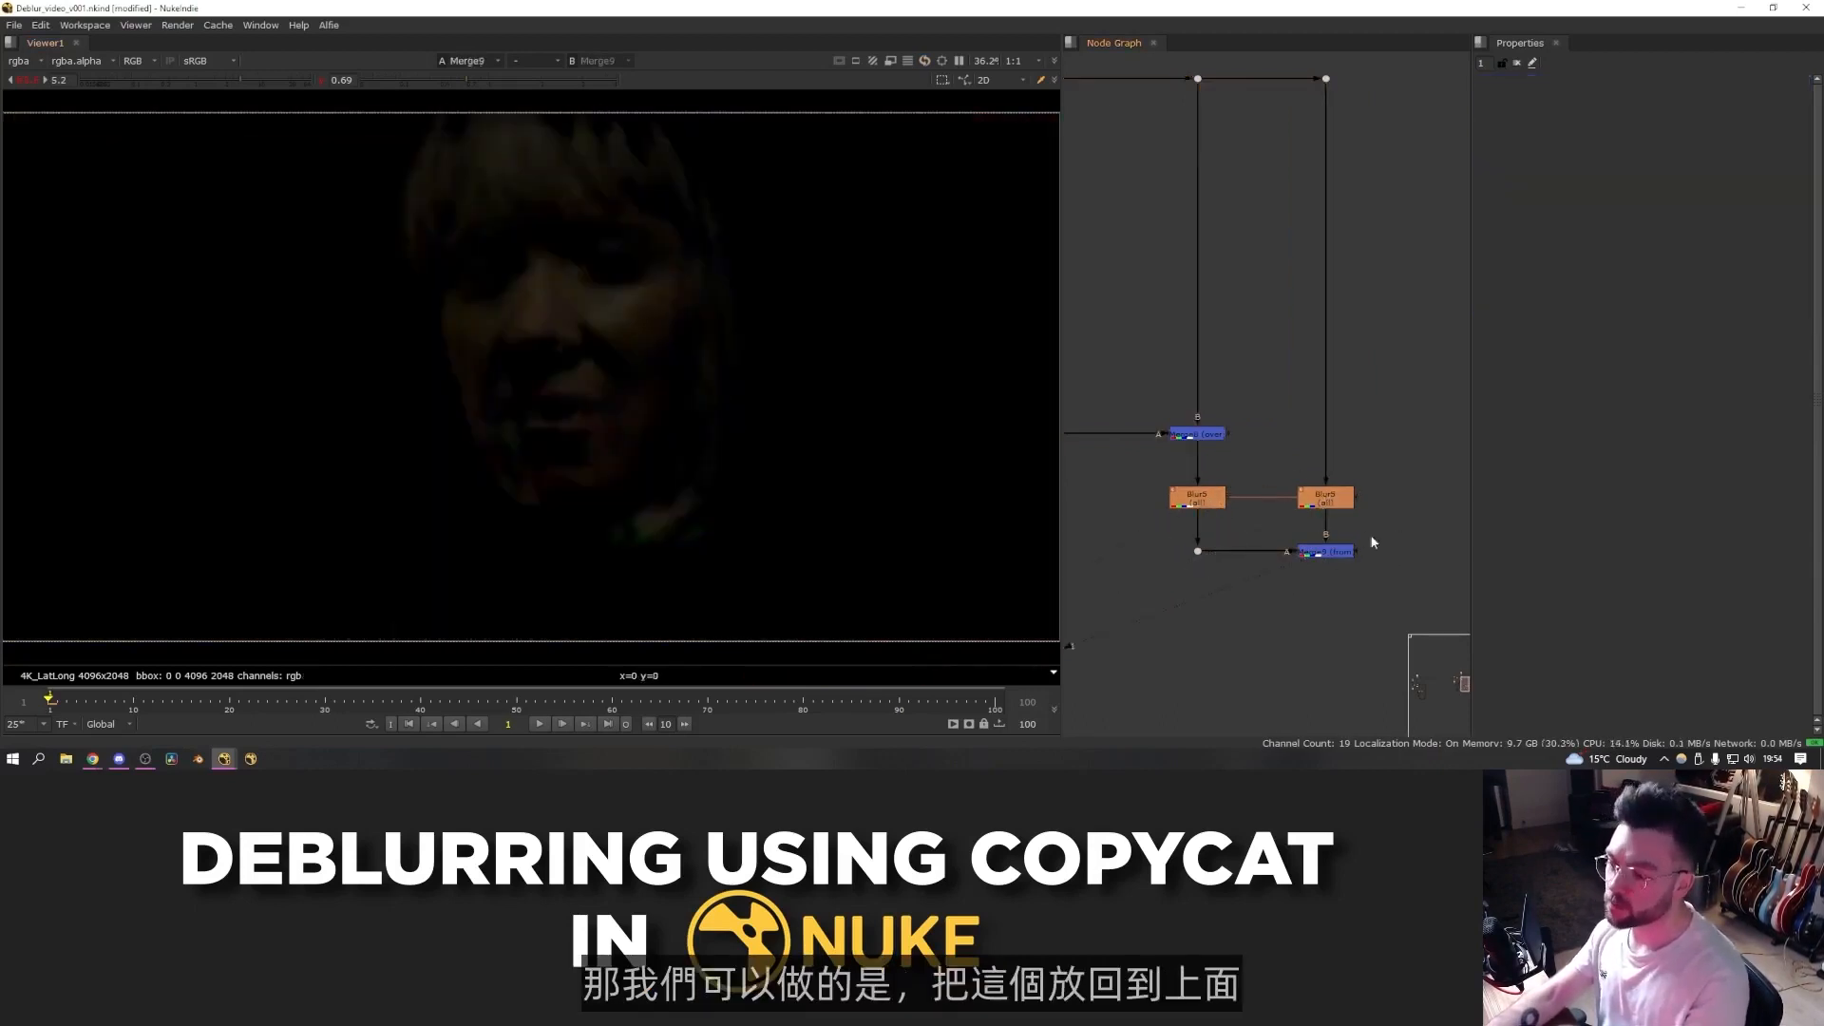
- Add a Merge set to plus that adds the lighting difference onto the blurred warped face
{"action": "key", "text": "m"}
{"action": "mouse_move", "coordinate": [1224, 607]}
{"action": "left_mouse_down"}
{"action": "mouse_move", "coordinate": [1198, 551]}
{"action": "mouse_move", "coordinate": [1212, 611]}
{"action": "left_mouse_up"}
{"action": "left_click_drag", "start_coordinate": [1341, 555], "coordinate": [1328, 551]}
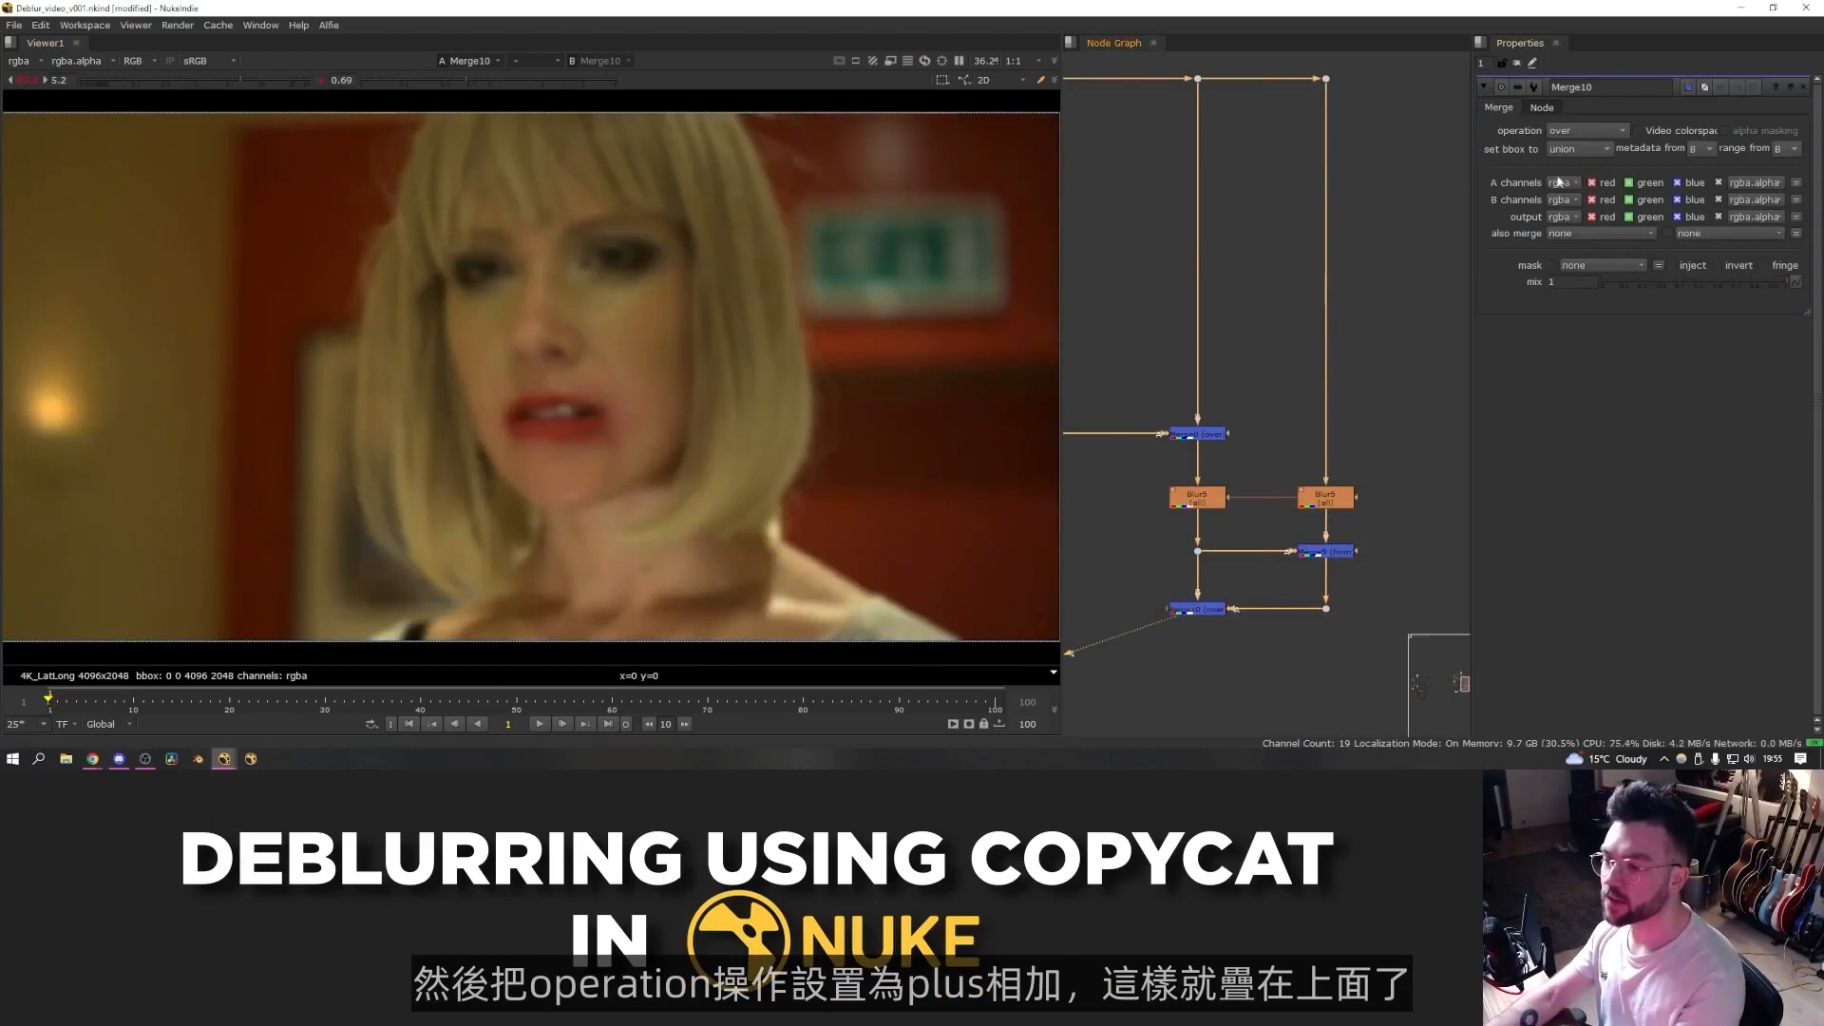
{"action": "left_click", "coordinate": [1577, 133]}
{"action": "left_click", "coordinate": [1596, 425]}
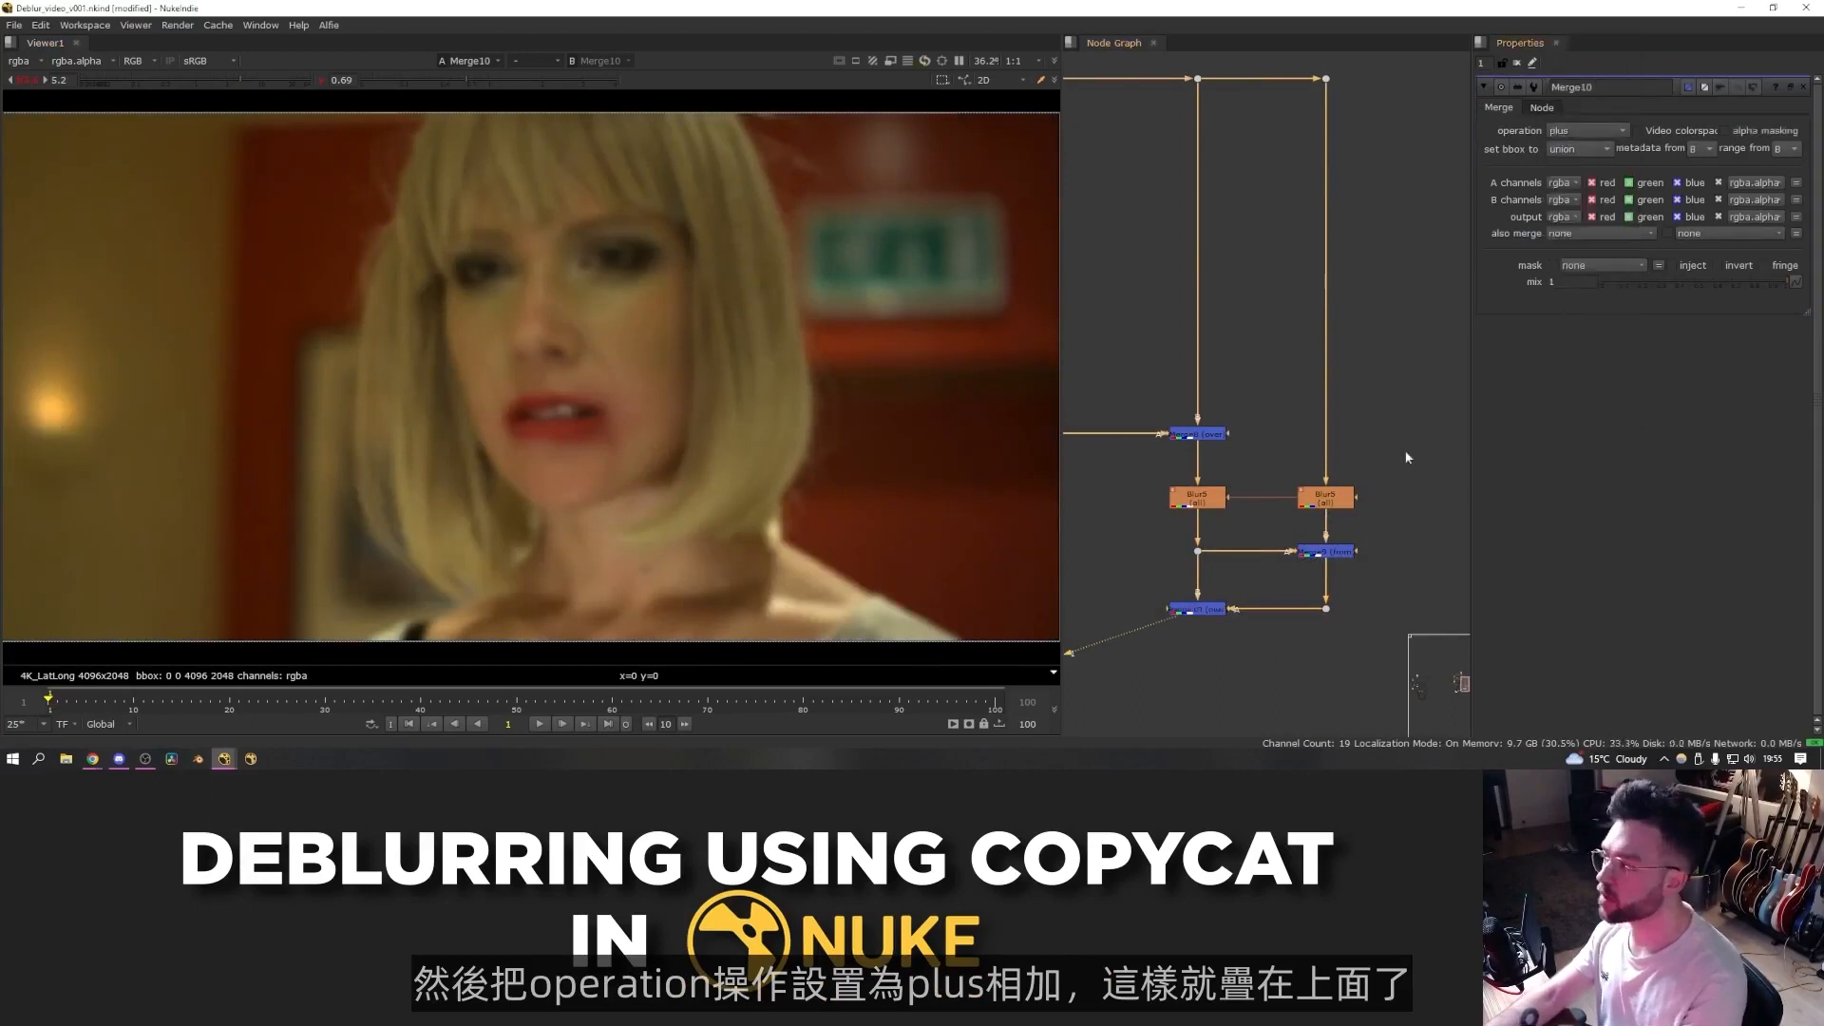
{"action": "left_click", "coordinate": [1210, 611]}
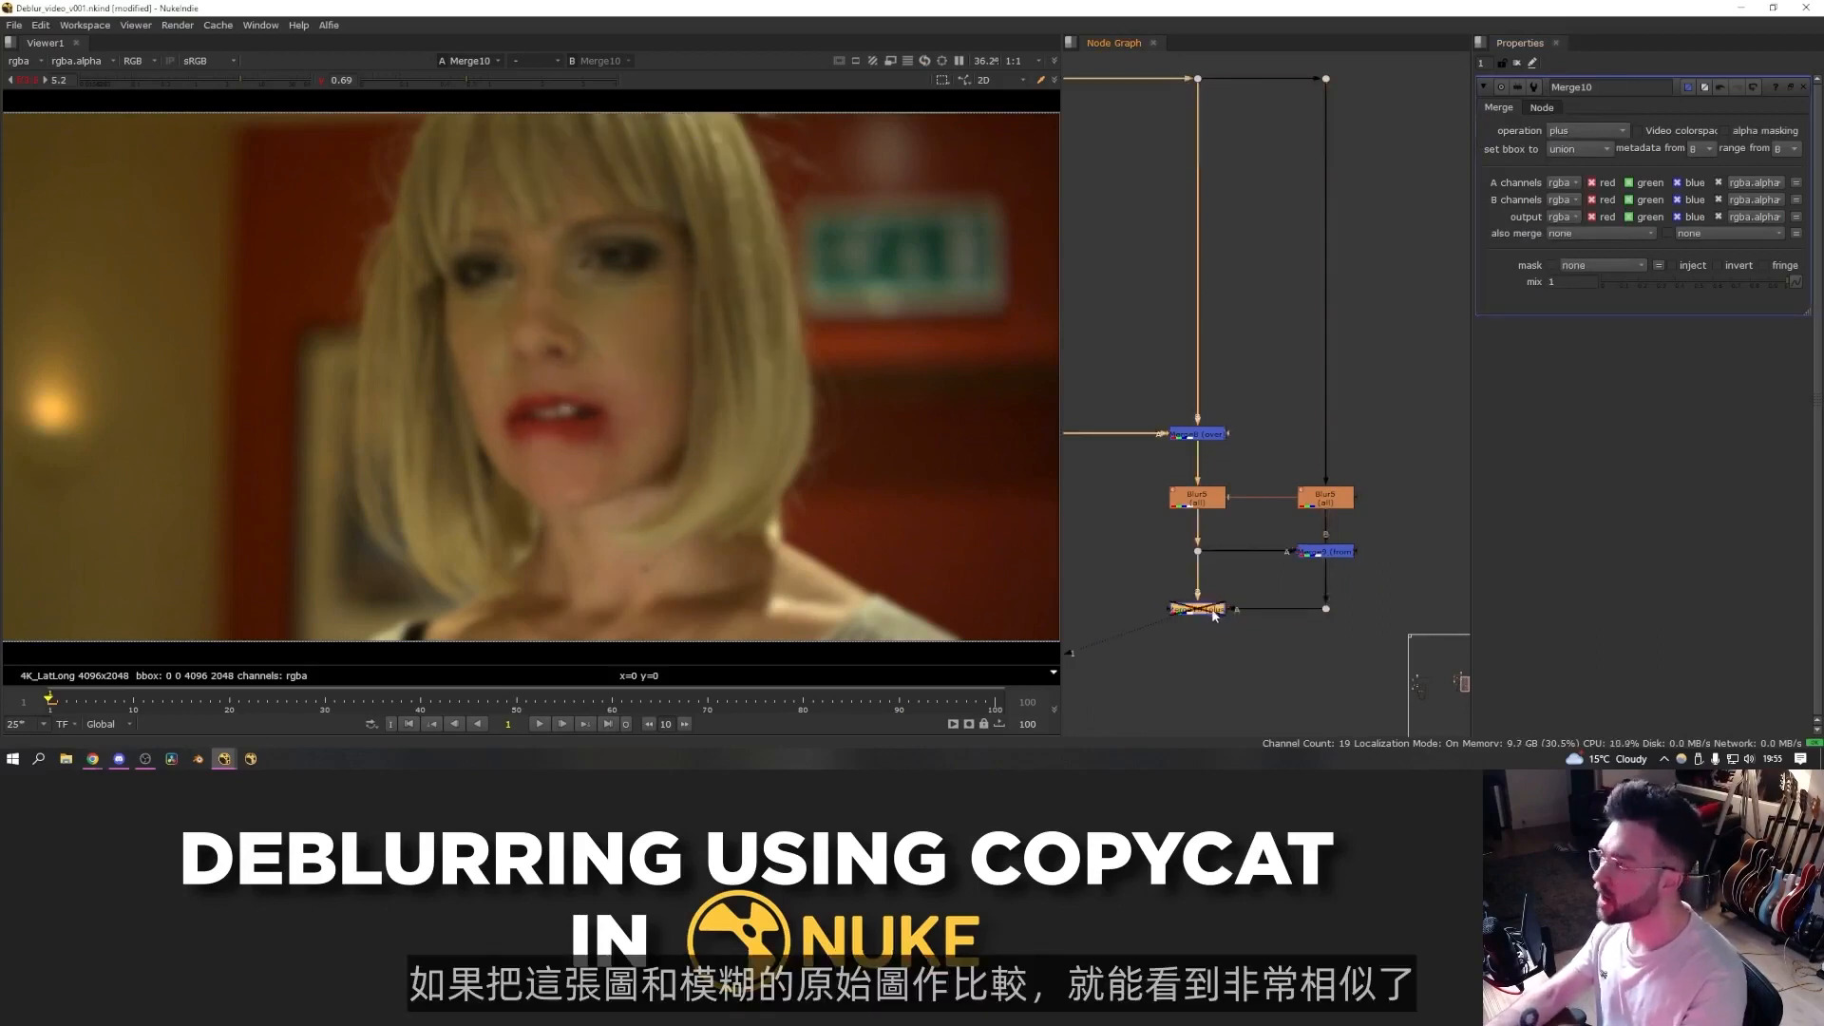
- Compare the plus Merge result with the Blur branches and the warped sharp face
{"action": "left_click", "coordinate": [1327, 509]}
{"action": "key", "text": "1"}
{"action": "left_click", "coordinate": [1398, 522]}
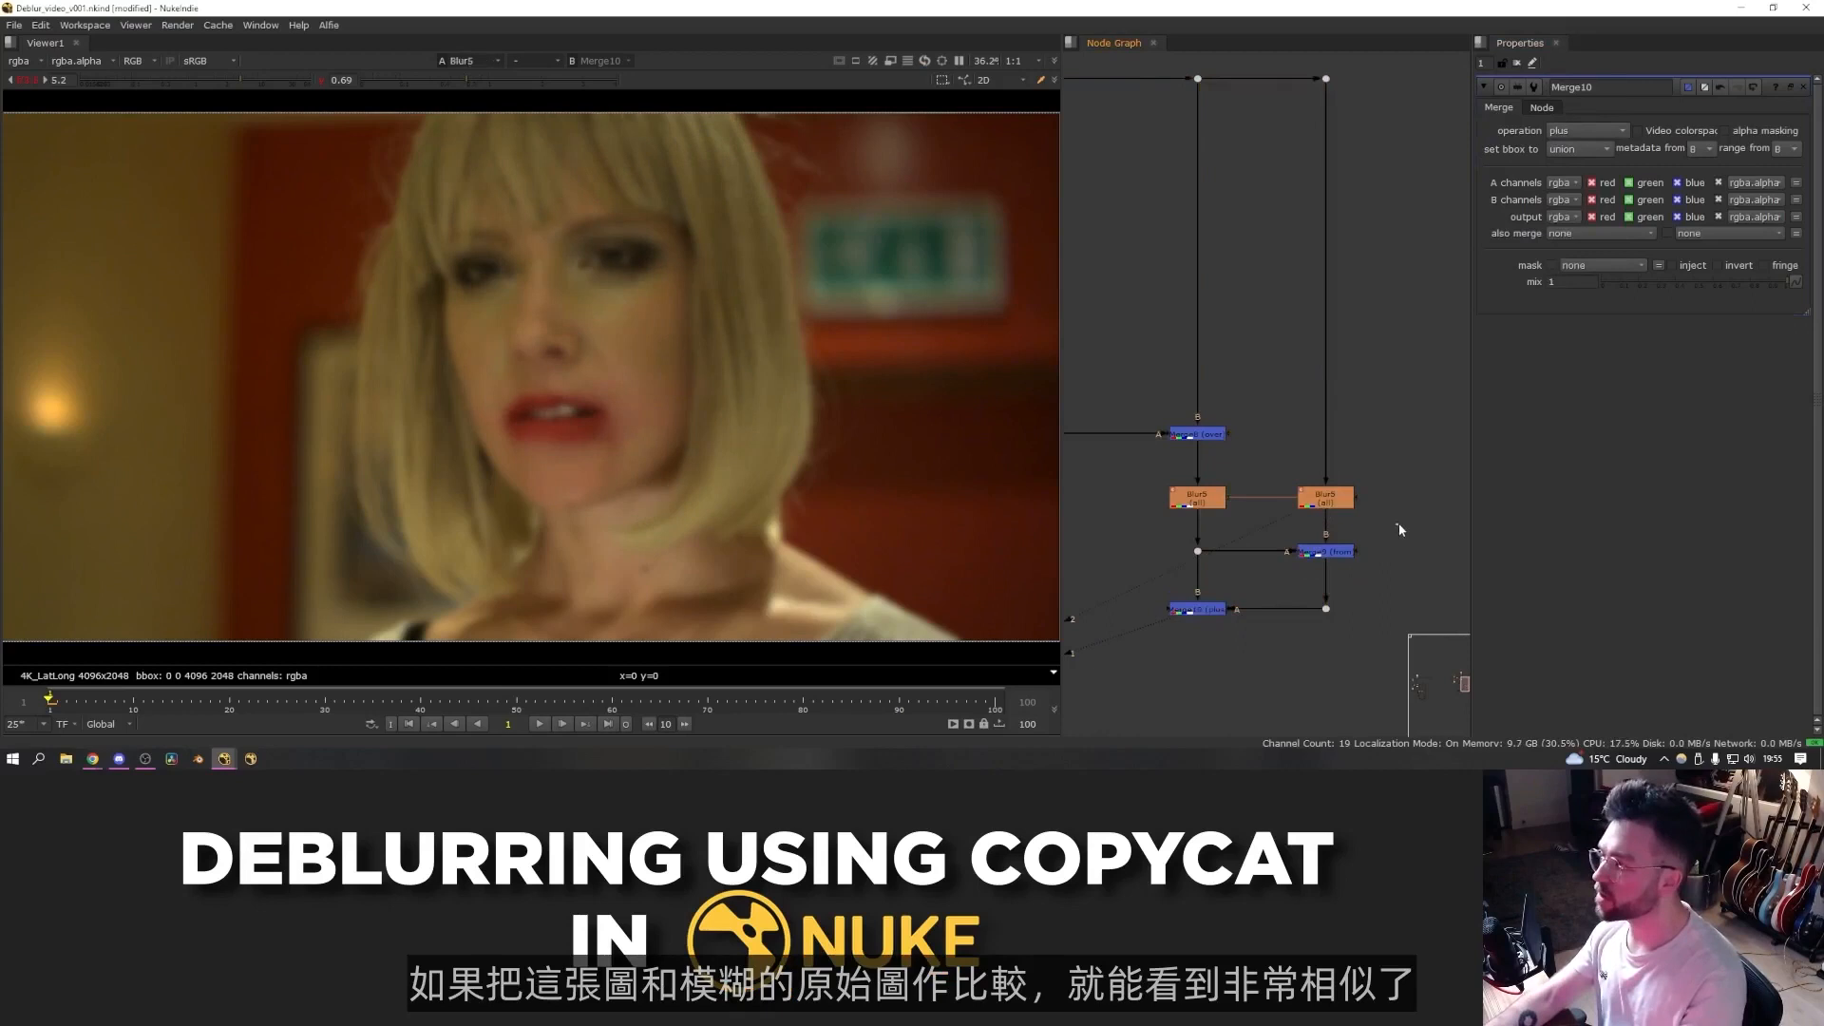
{"action": "key", "text": "1"}
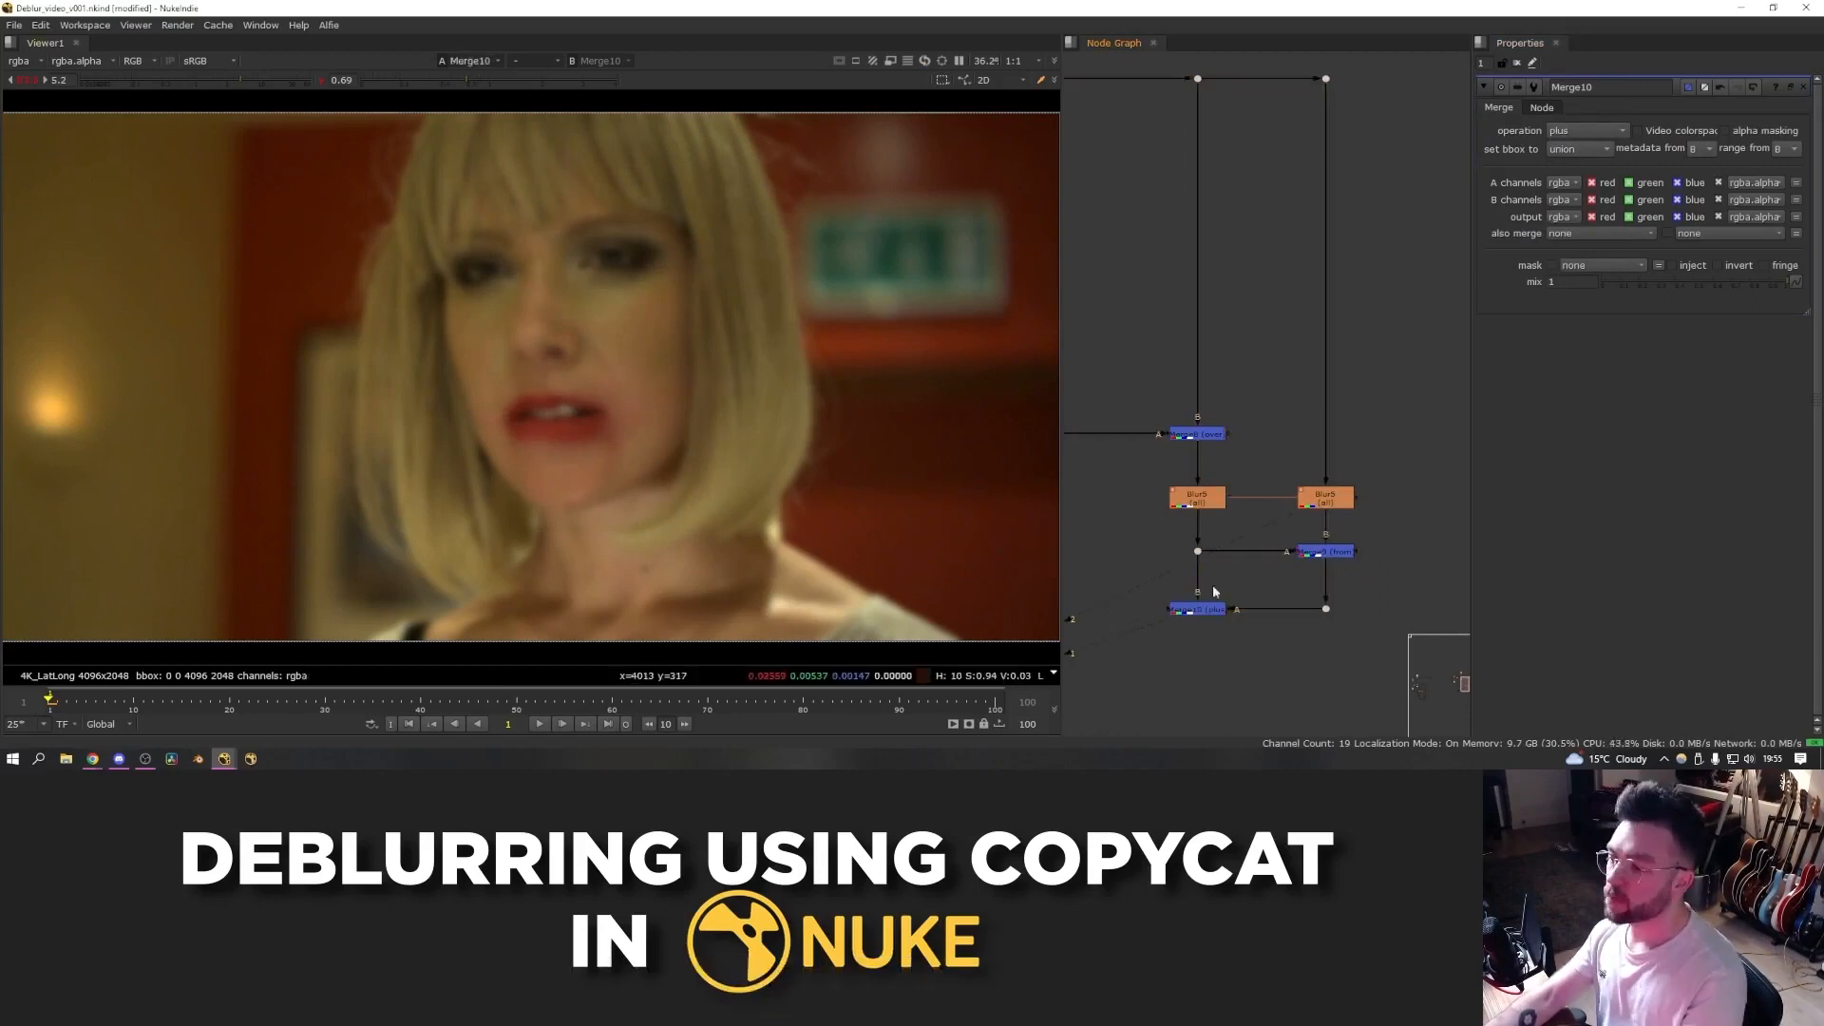
{"action": "left_click", "coordinate": [1198, 434]}
{"action": "key", "text": "1"}
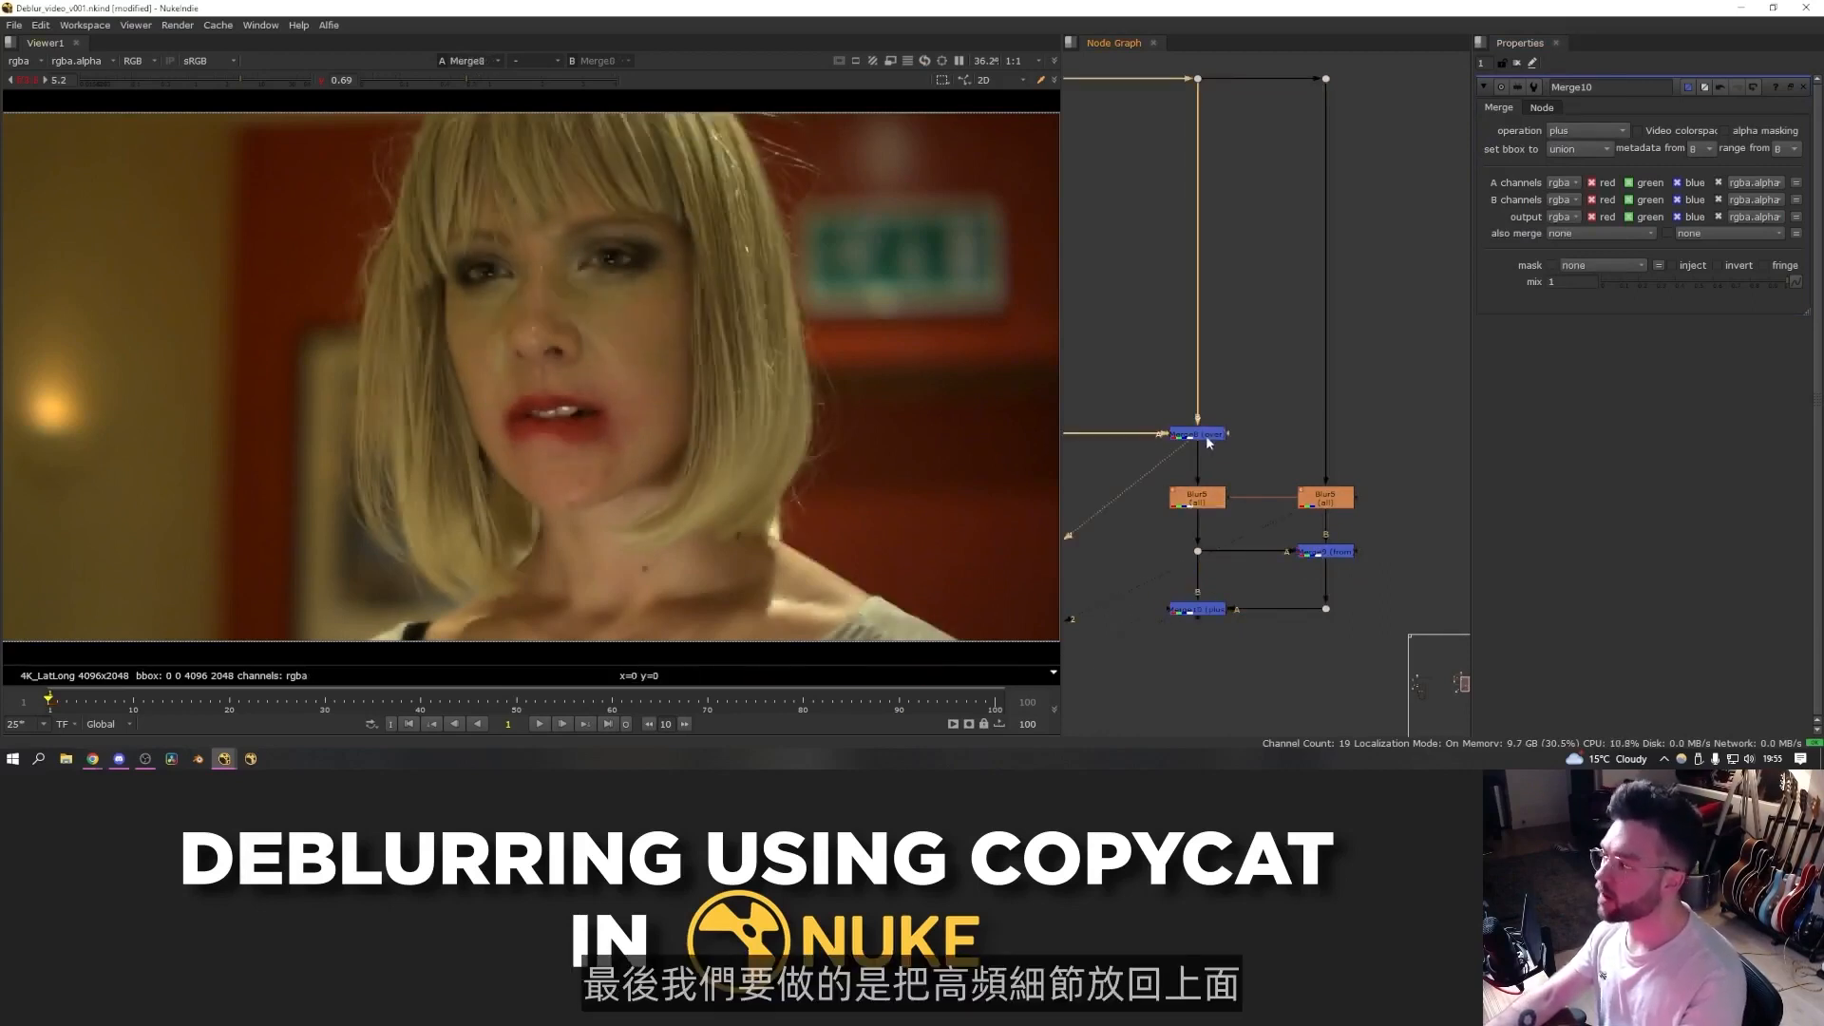
{"action": "left_click", "coordinate": [1210, 608]}
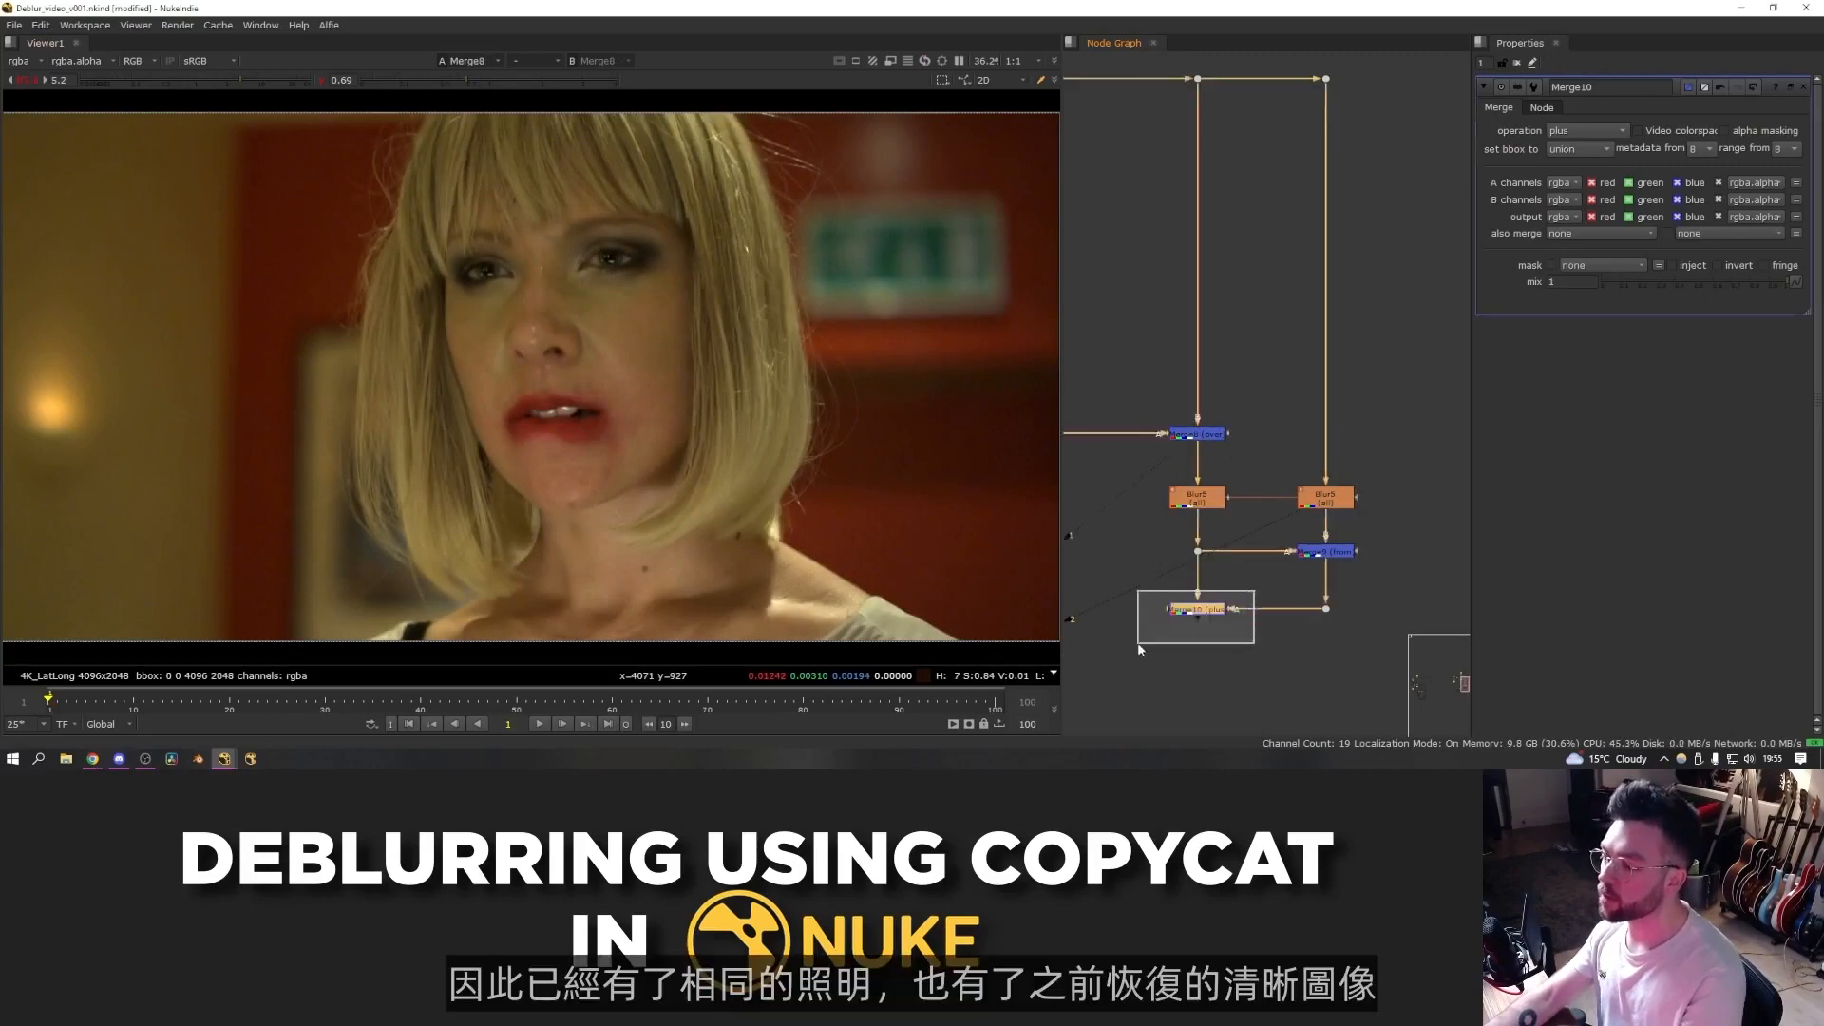
{"action": "key", "text": "1"}
{"action": "left_click", "coordinate": [1198, 434]}
{"action": "key", "text": "1"}
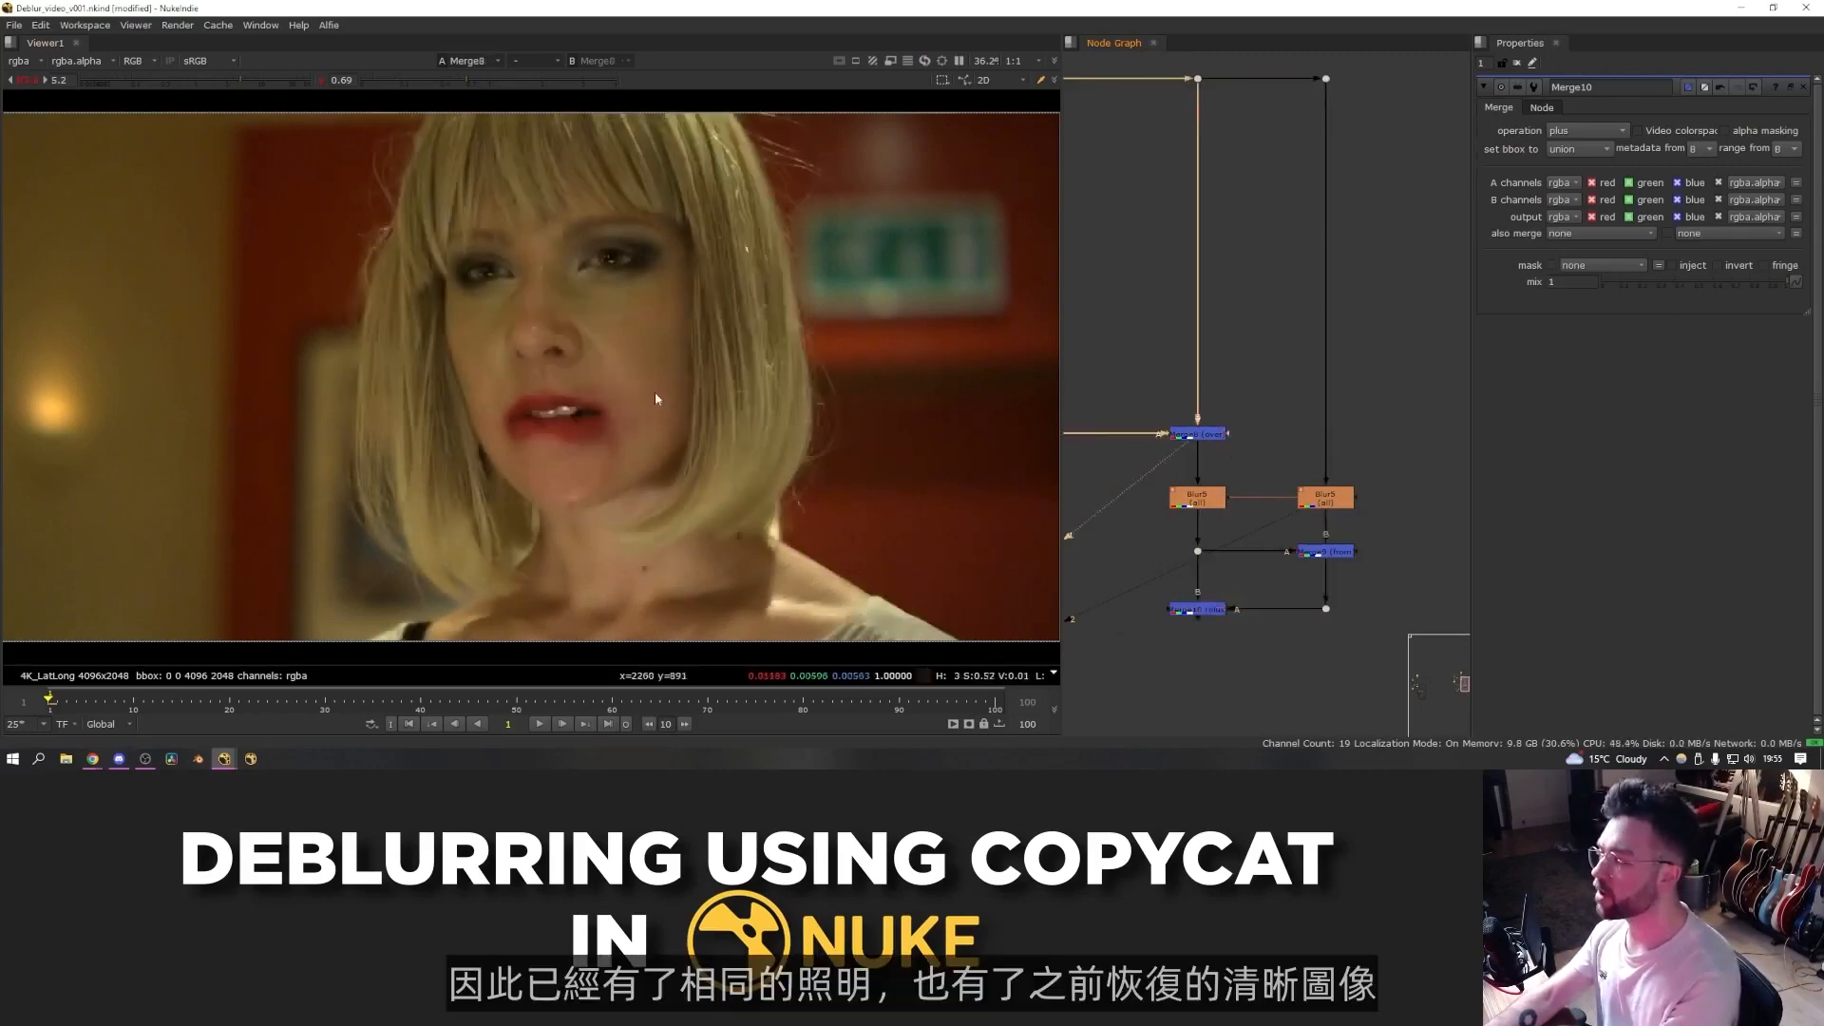
- Add a third Merge set to from, taking the warped sharp face against its blurred version
{"action": "middle_click_drag", "start_coordinate": [1141, 630], "coordinate": [1201, 612]}
{"action": "left_click", "coordinate": [1201, 613]}
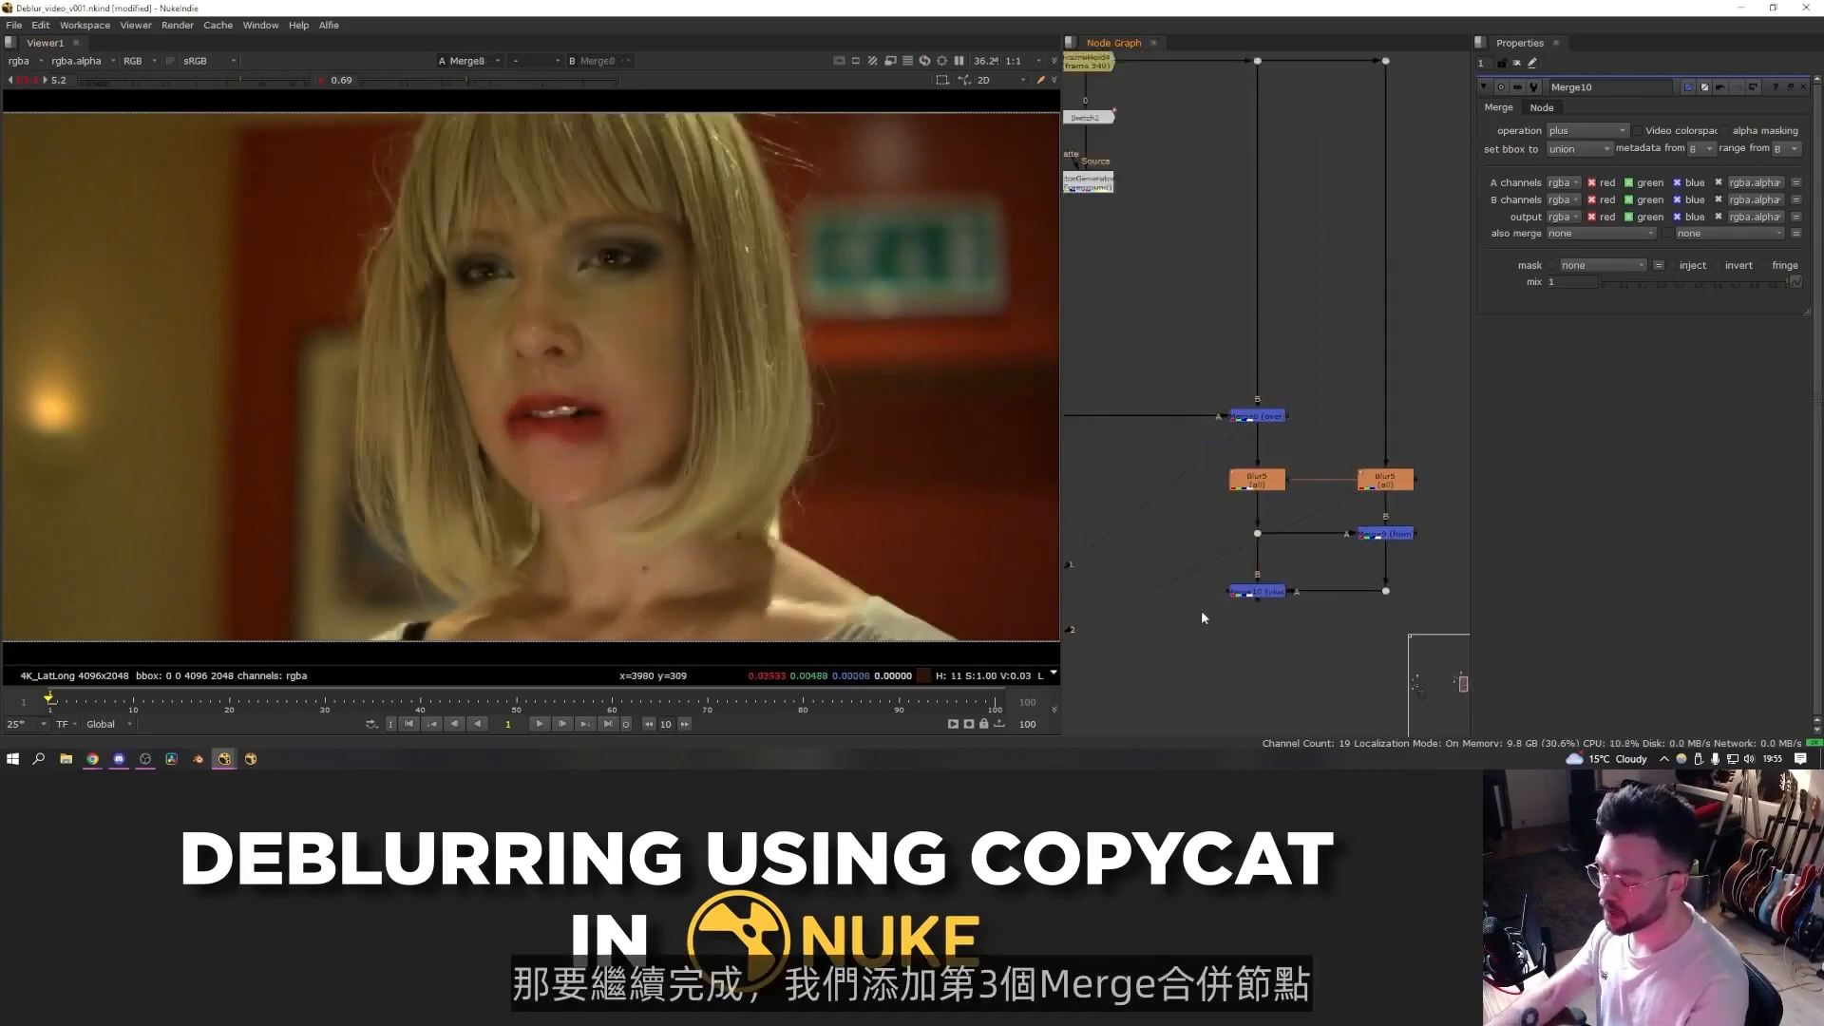
{"action": "key", "text": "m"}
{"action": "left_click_drag", "start_coordinate": [1197, 596], "coordinate": [1251, 423]}
{"action": "left_click_drag", "start_coordinate": [1164, 484], "coordinate": [1259, 481]}
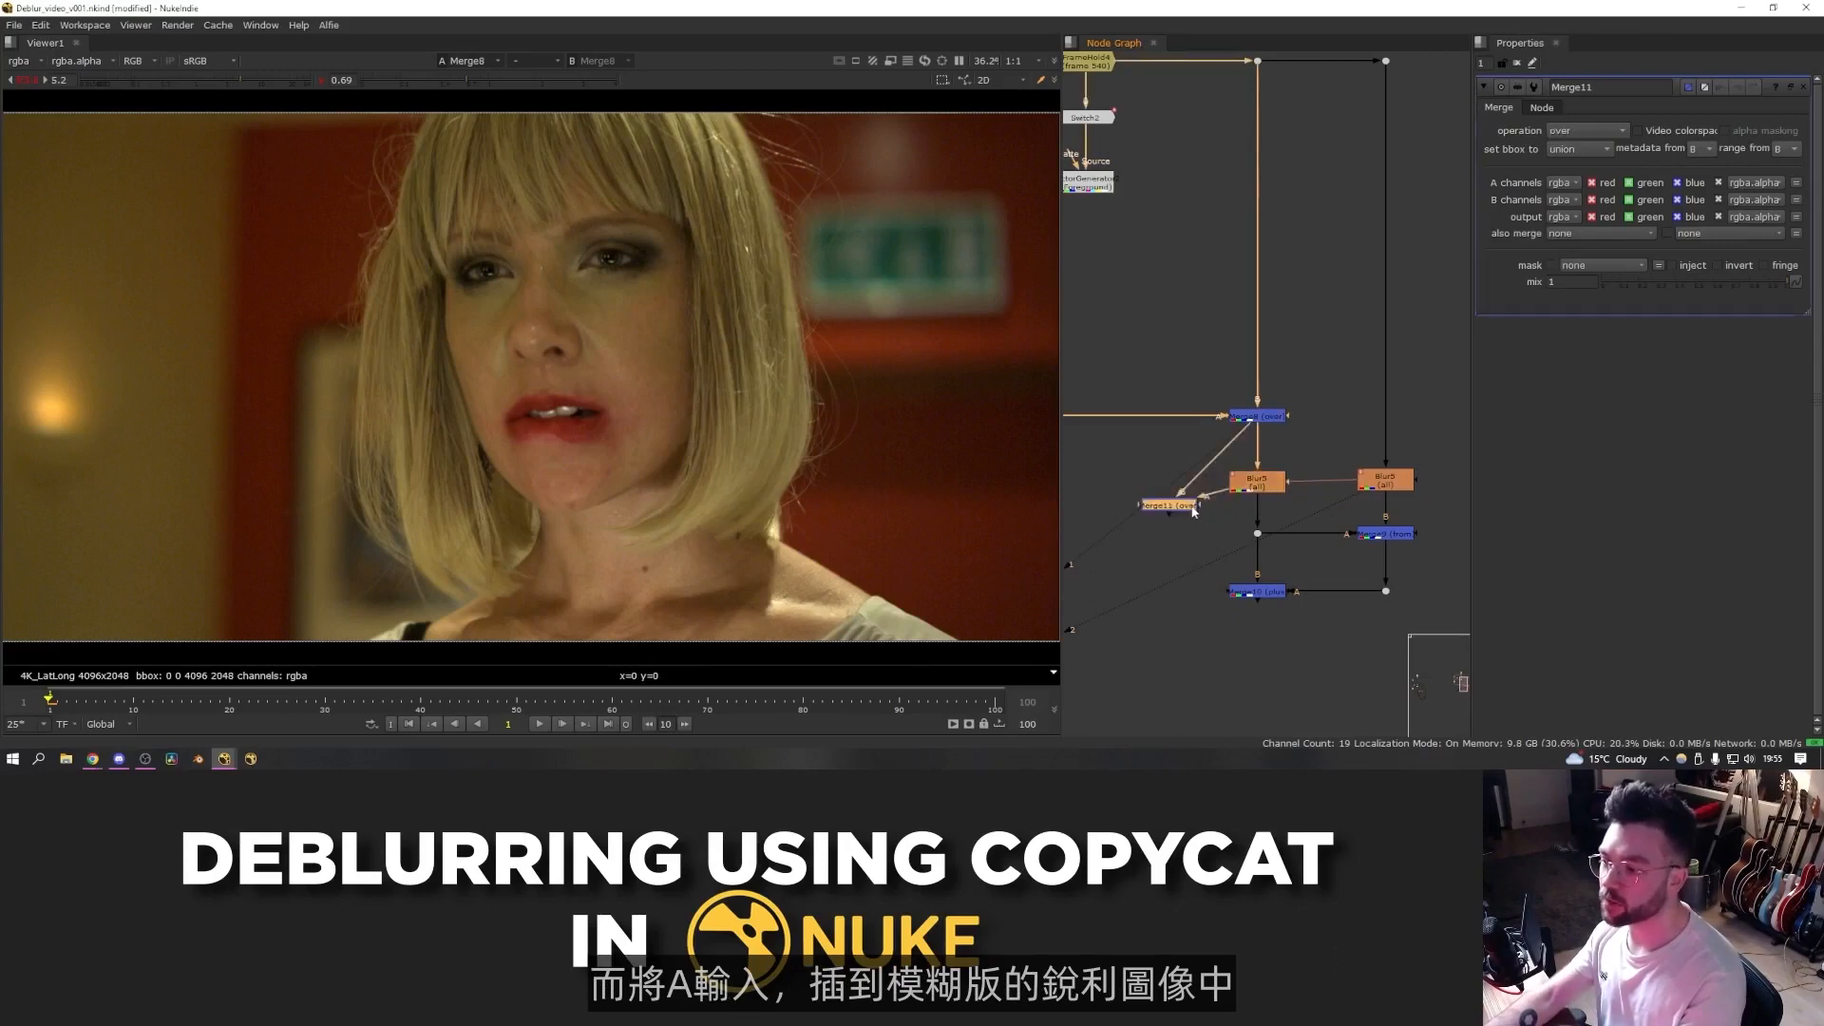
{"action": "left_click", "coordinate": [1168, 505]}
{"action": "key", "text": "1"}
{"action": "left_click", "coordinate": [1584, 130]}
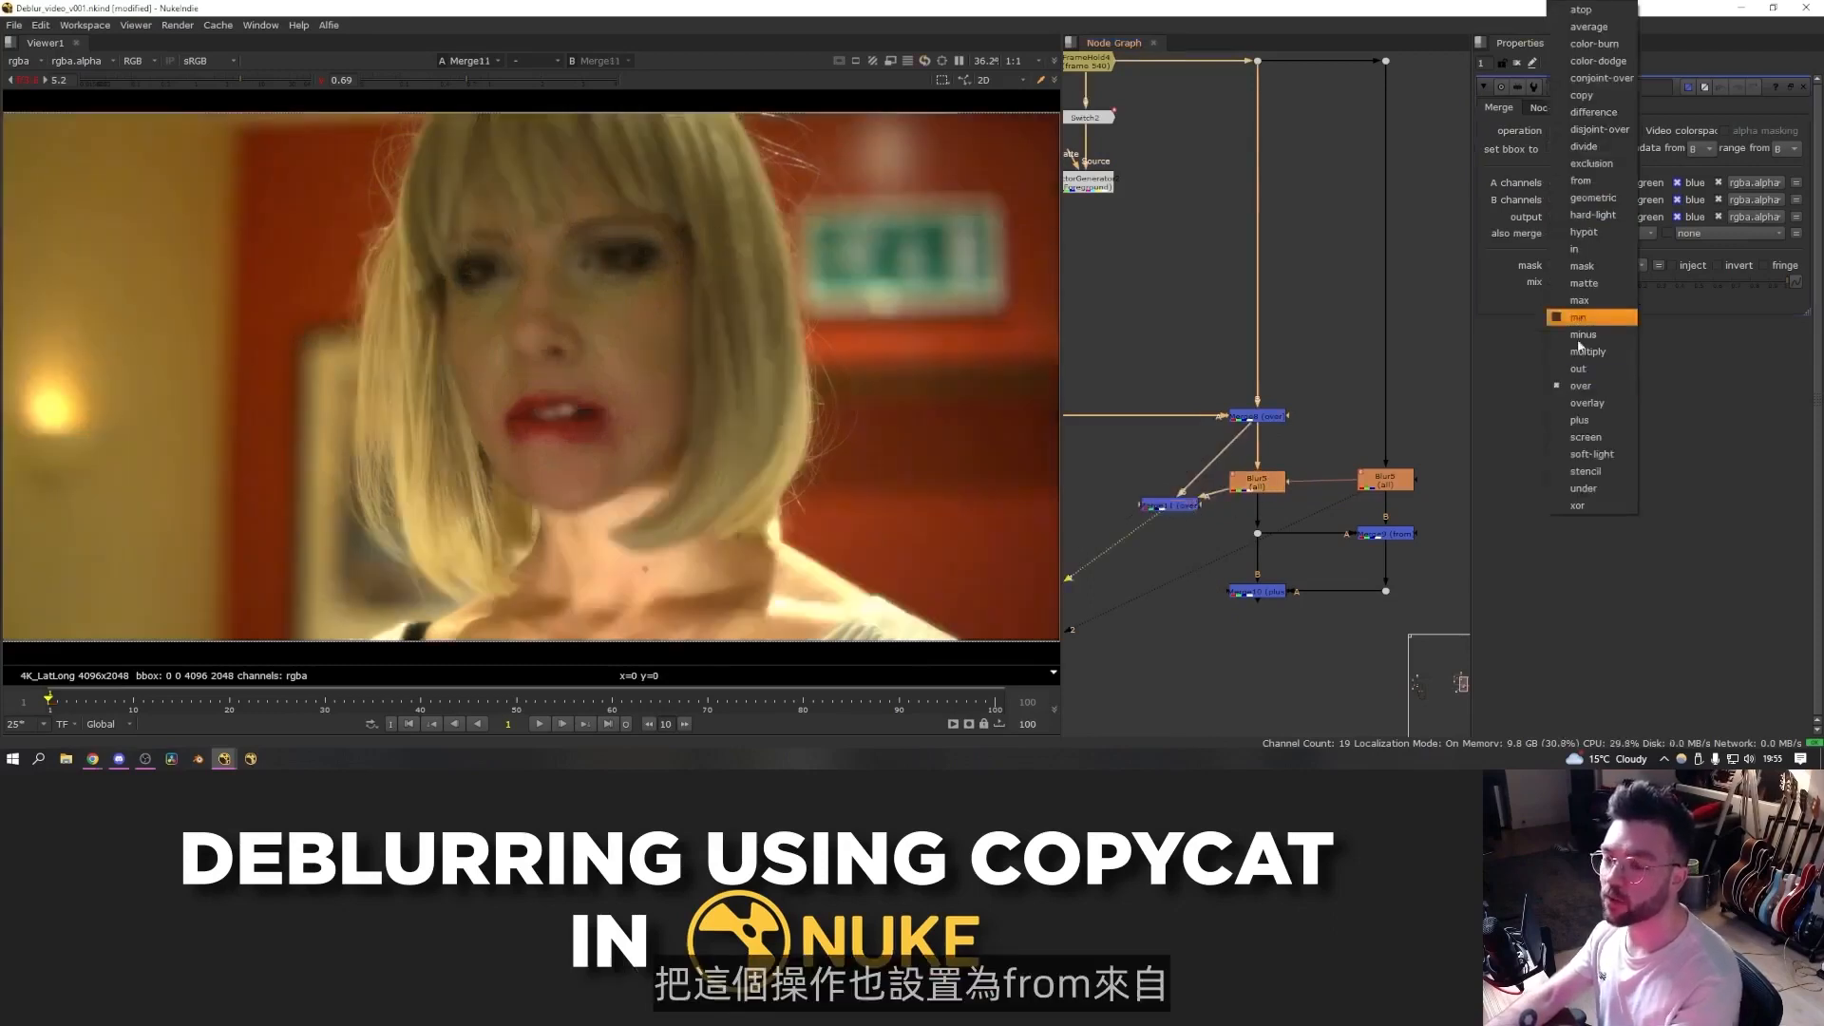
{"action": "left_click", "coordinate": [1585, 184]}
{"action": "scroll", "coordinate": [583, 397], "scroll_direction": "up", "scroll_amount": 2}
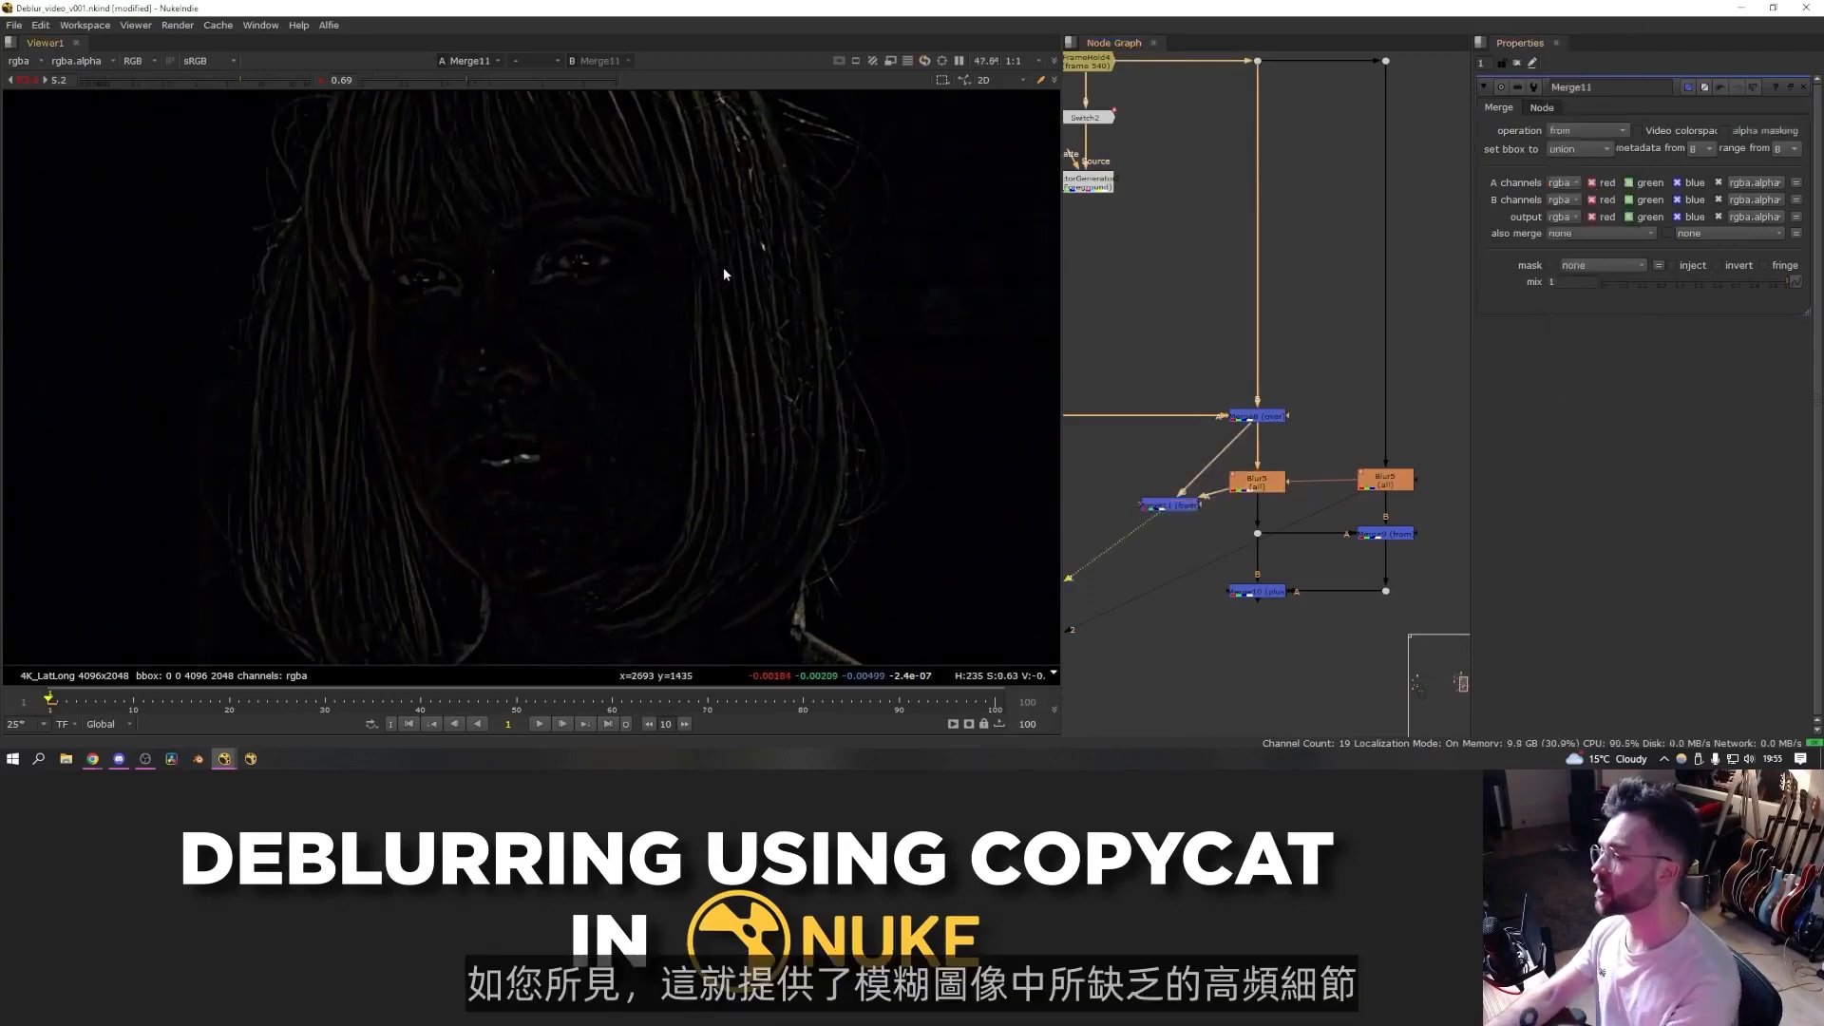
- Raise the viewer gain to inspect the extracted high-frequency detail and move the detail Merge beside the Blur
{"action": "left_click_drag", "start_coordinate": [254, 80], "coordinate": [285, 86]}
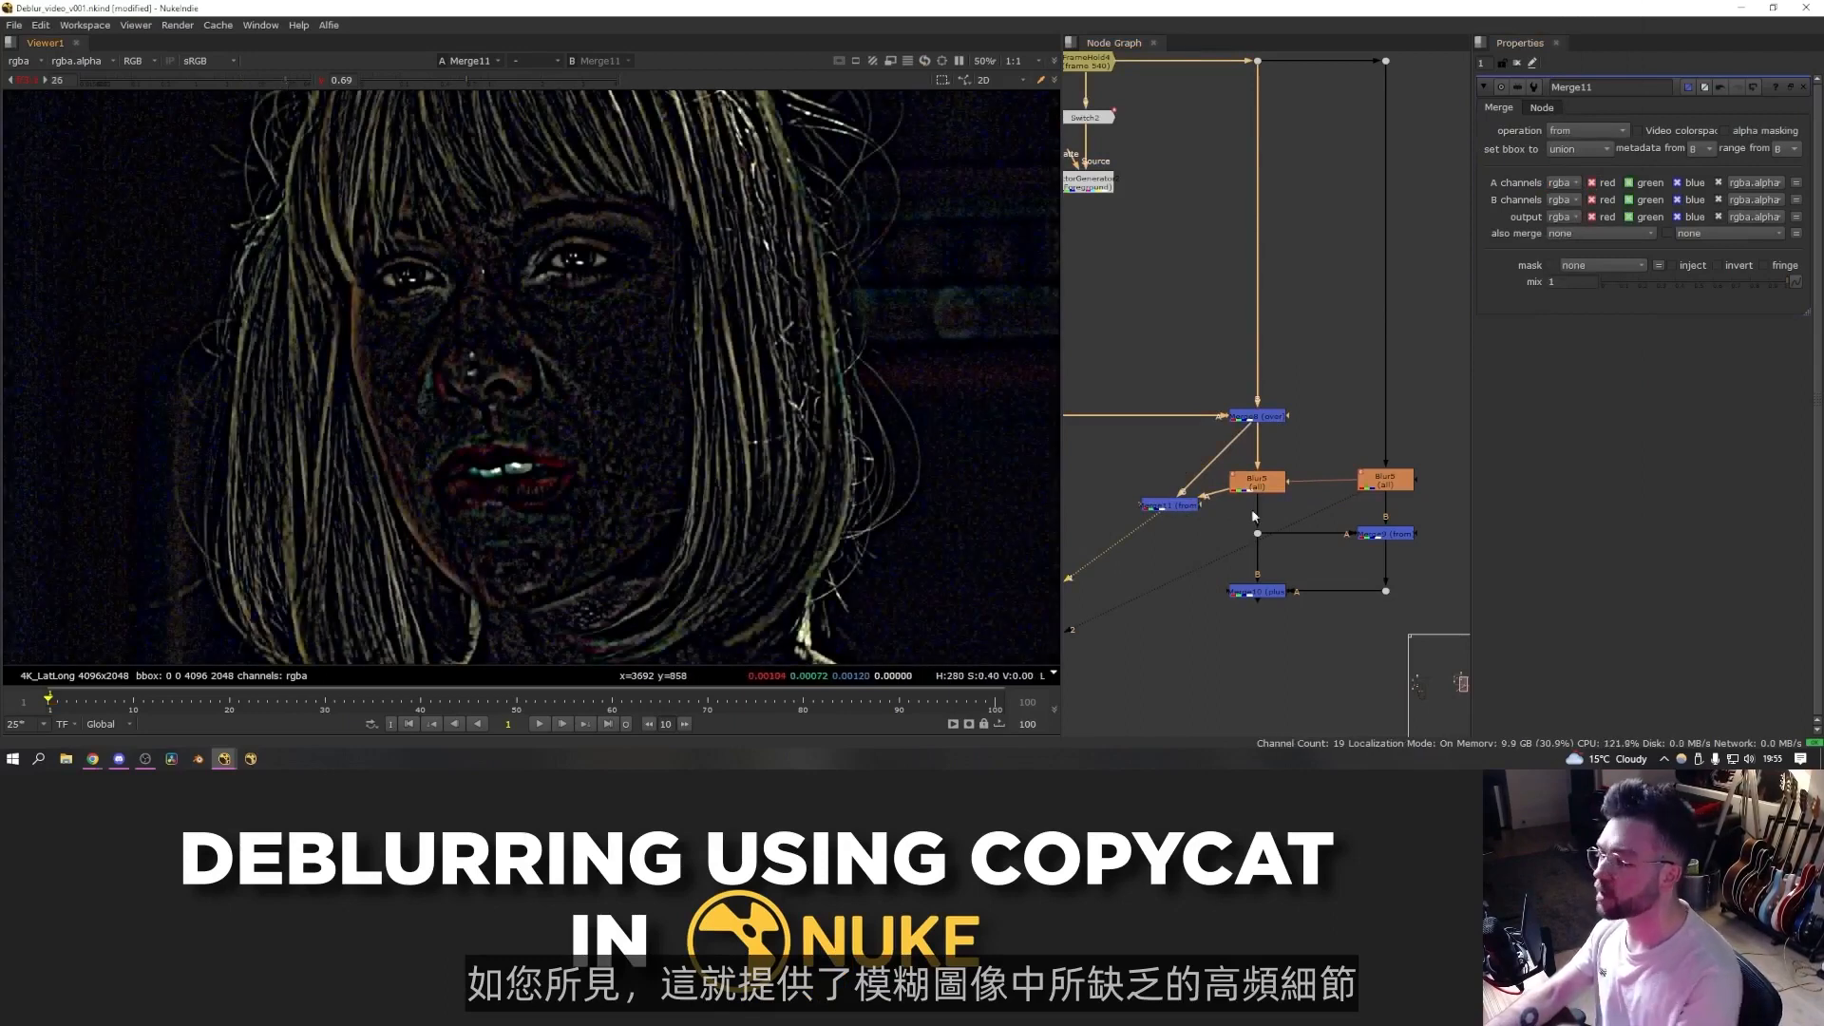
{"action": "key", "text": "f"}
{"action": "left_click_drag", "start_coordinate": [1177, 508], "coordinate": [1144, 487]}
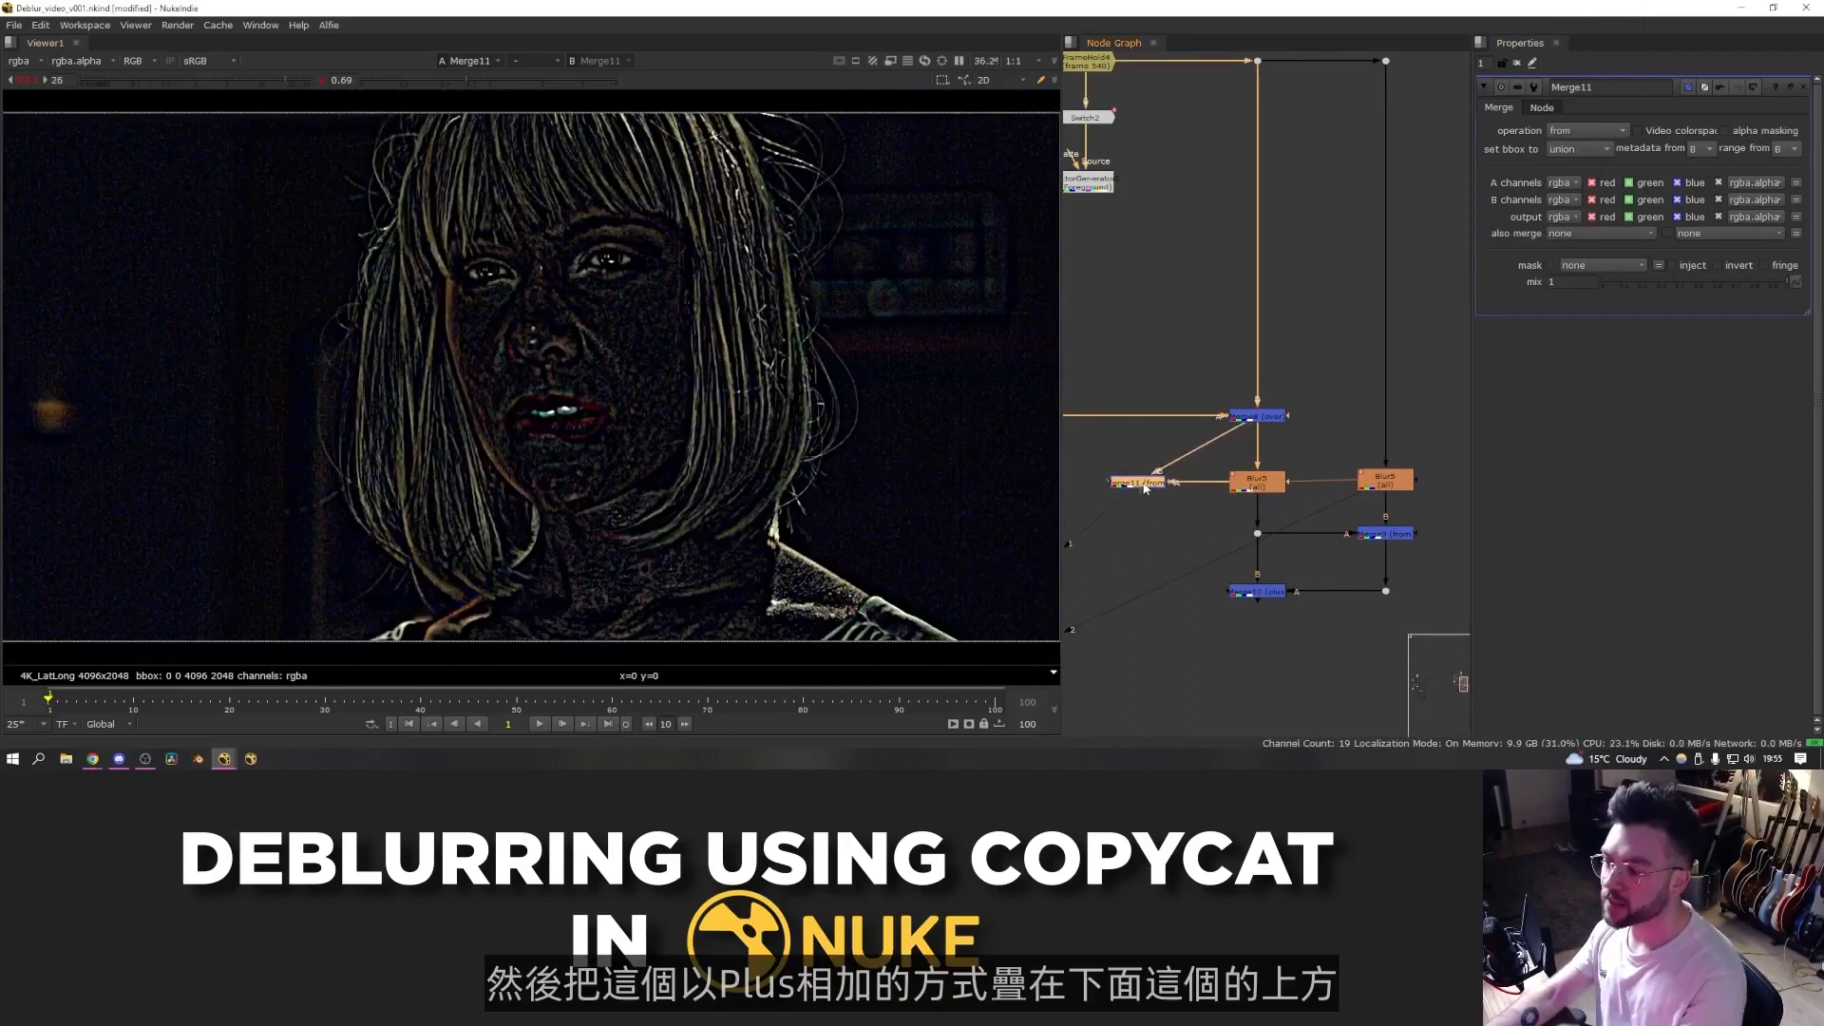
{"action": "left_click", "coordinate": [1250, 670]}
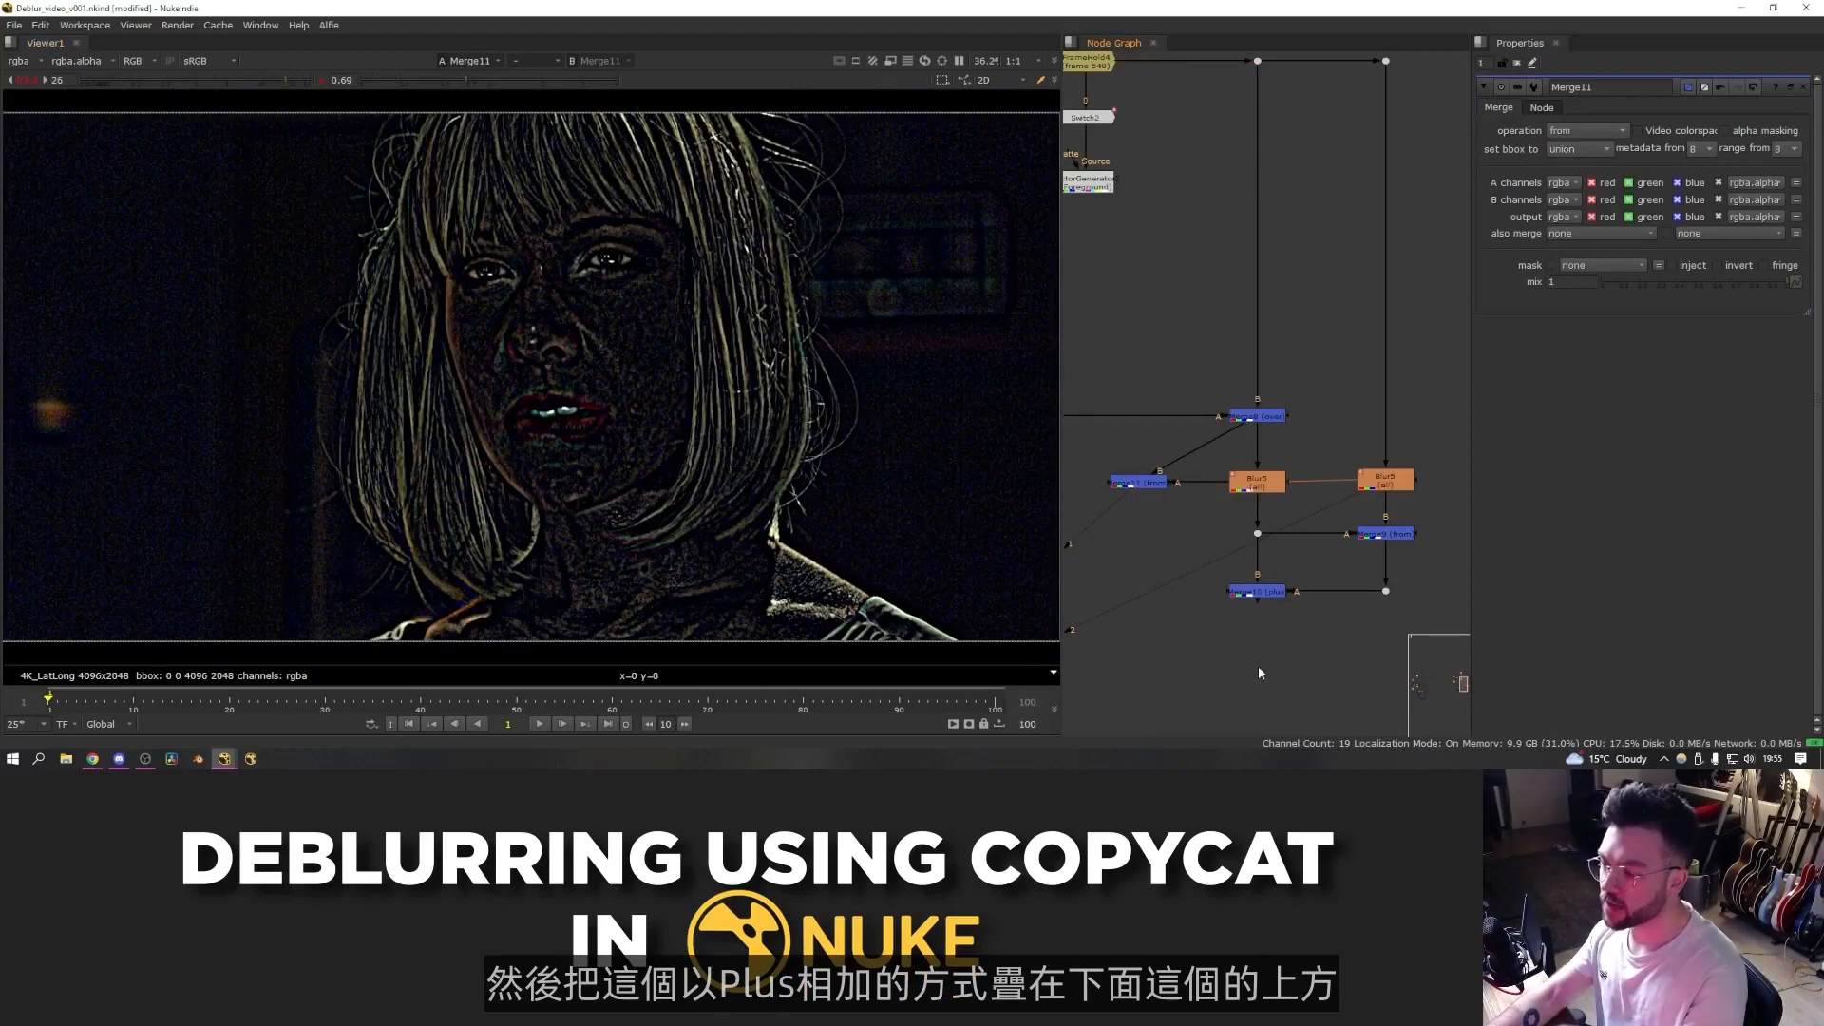
- Add a final Merge set to plus that layers the high-frequency detail over the relit result
{"action": "key", "text": "m"}
{"action": "left_click_drag", "start_coordinate": [1264, 637], "coordinate": [1260, 595]}
{"action": "left_click_drag", "start_coordinate": [1245, 635], "coordinate": [1140, 482]}
{"action": "key", "text": "1"}
{"action": "left_click", "coordinate": [1585, 130]}
{"action": "left_click", "coordinate": [1579, 412]}
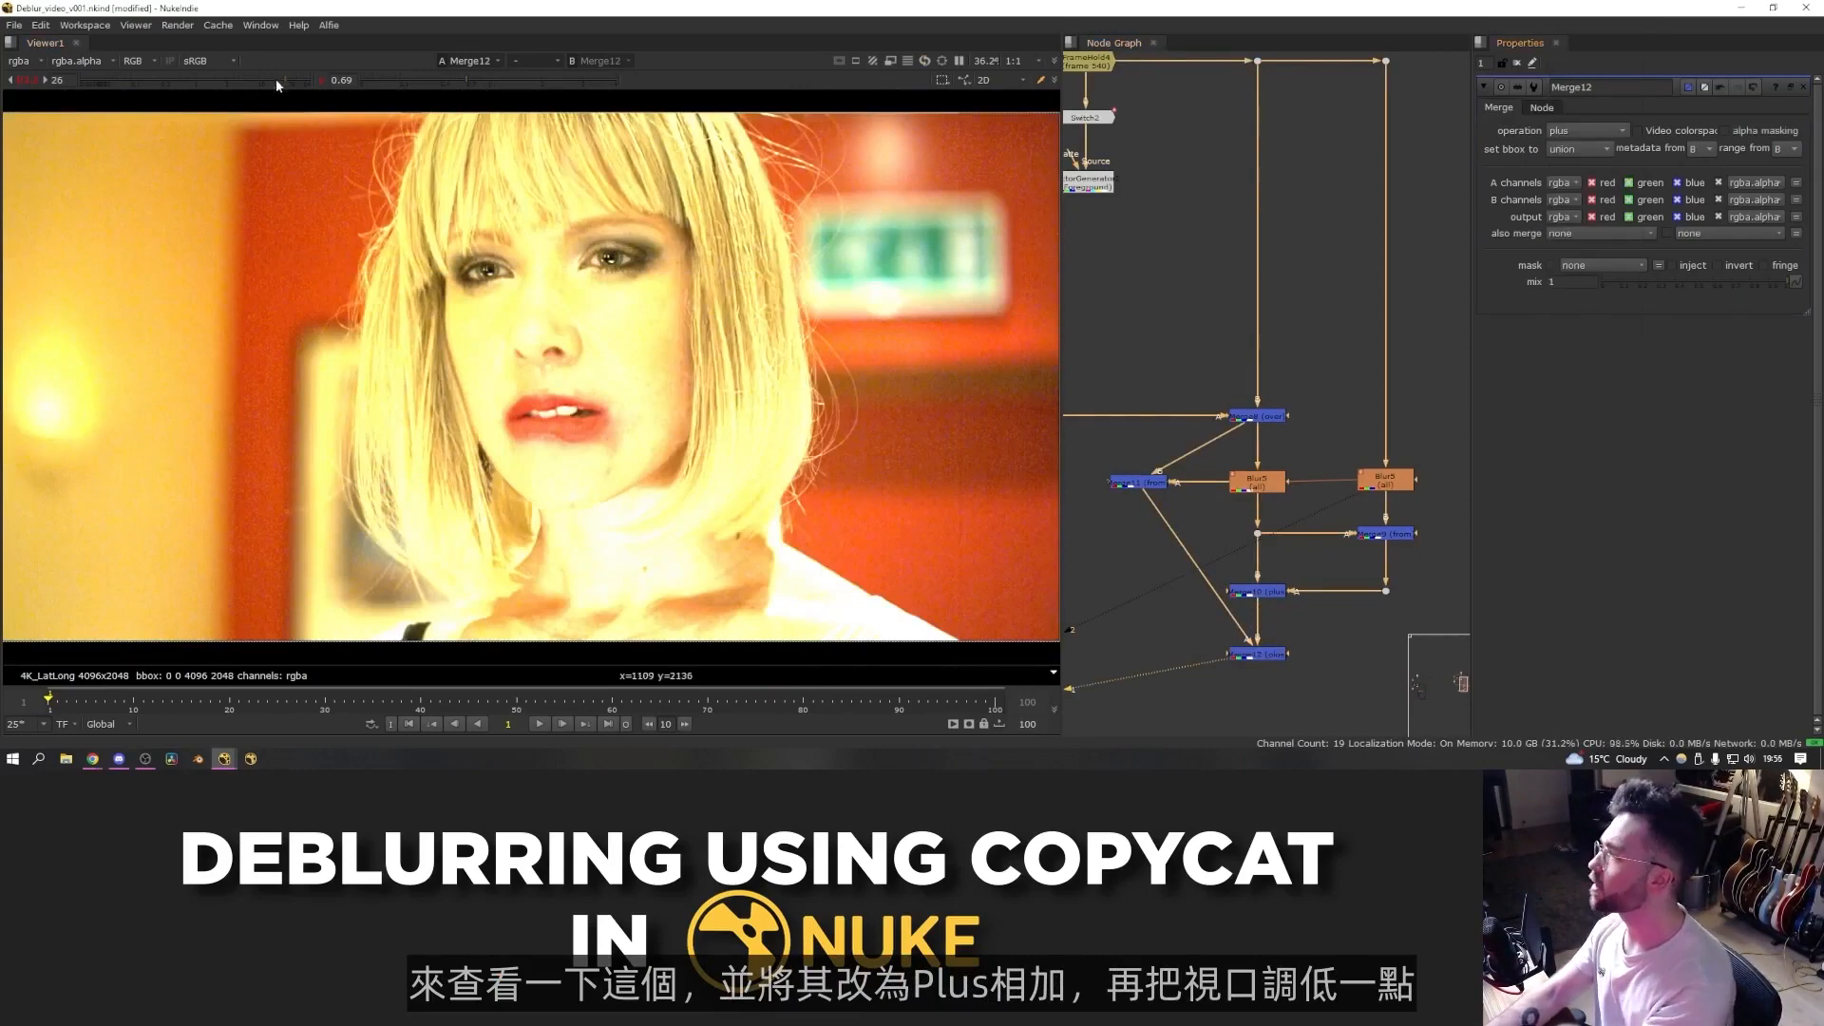
- Lower the viewer gain and toggle the final Merge off and on to compare the restored detail
{"action": "left_click_drag", "start_coordinate": [275, 78], "coordinate": [243, 82]}
{"action": "key", "text": "d"}
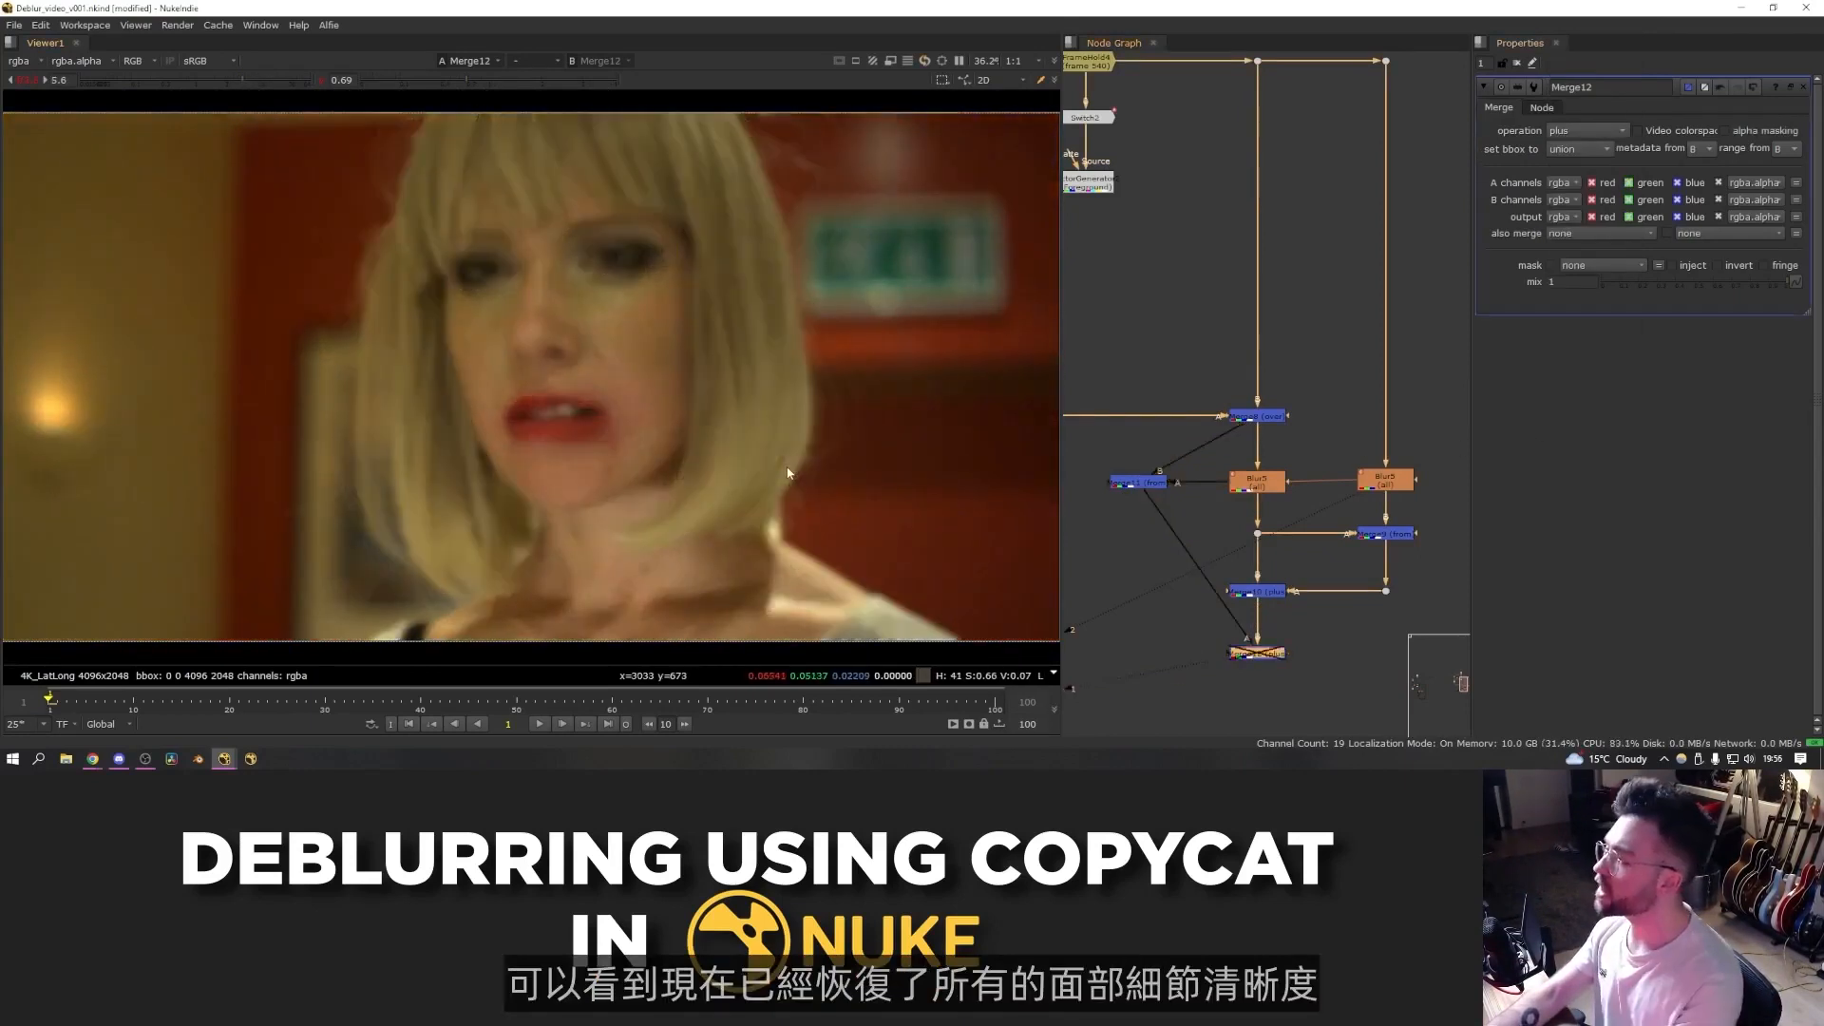
{"action": "key", "text": "d"}
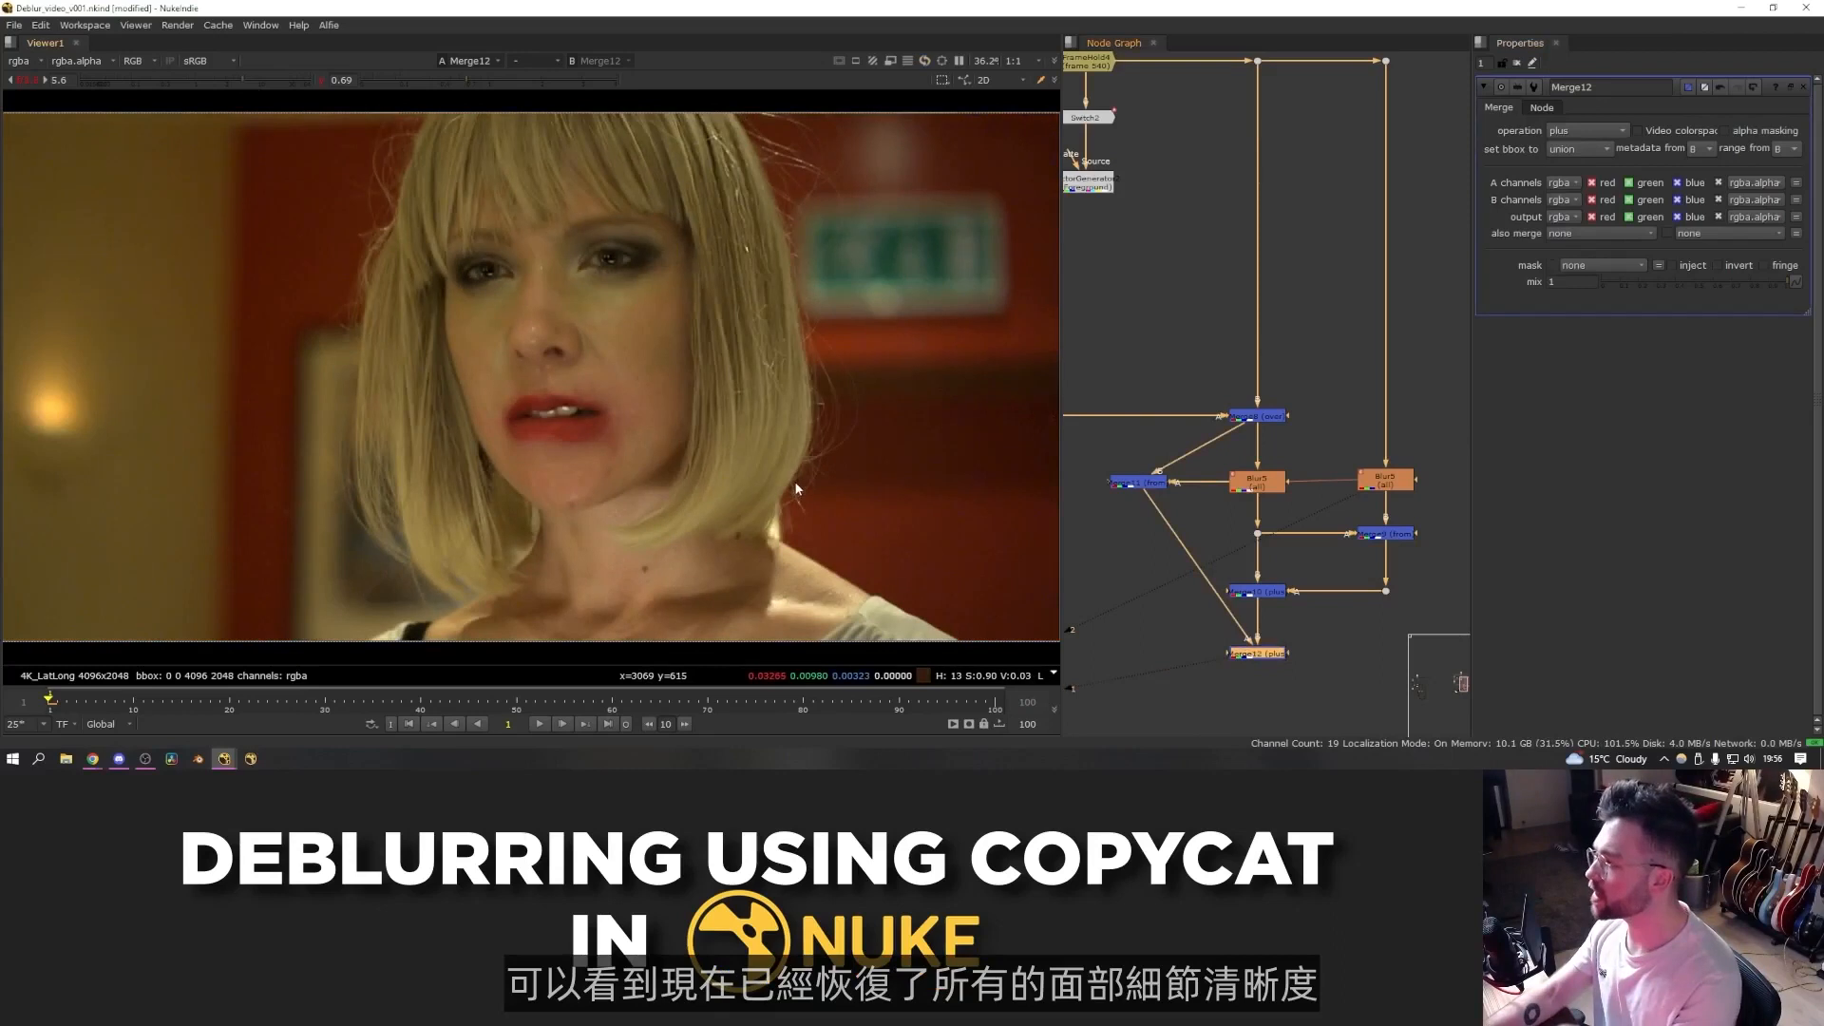
{"action": "key", "text": "d"}
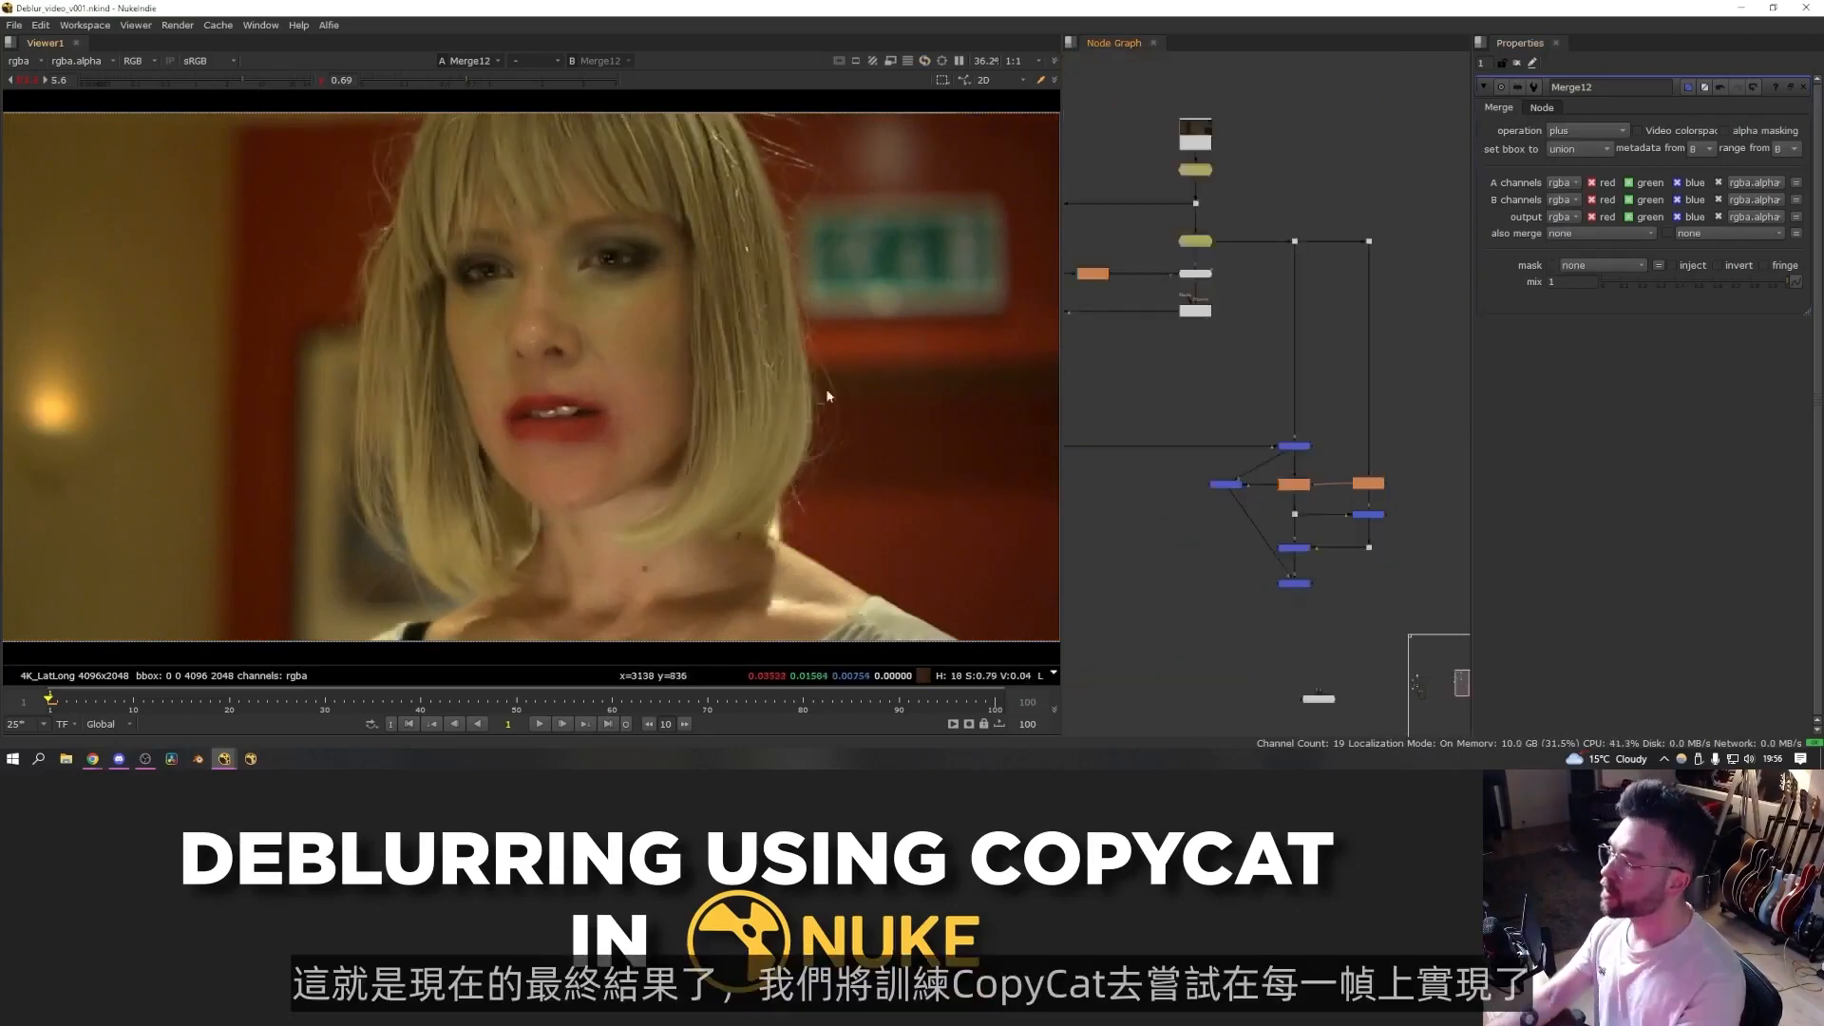
- Compare the final Merge result against the held blurry frame
{"action": "left_click_drag", "start_coordinate": [836, 151], "coordinate": [360, 558]}
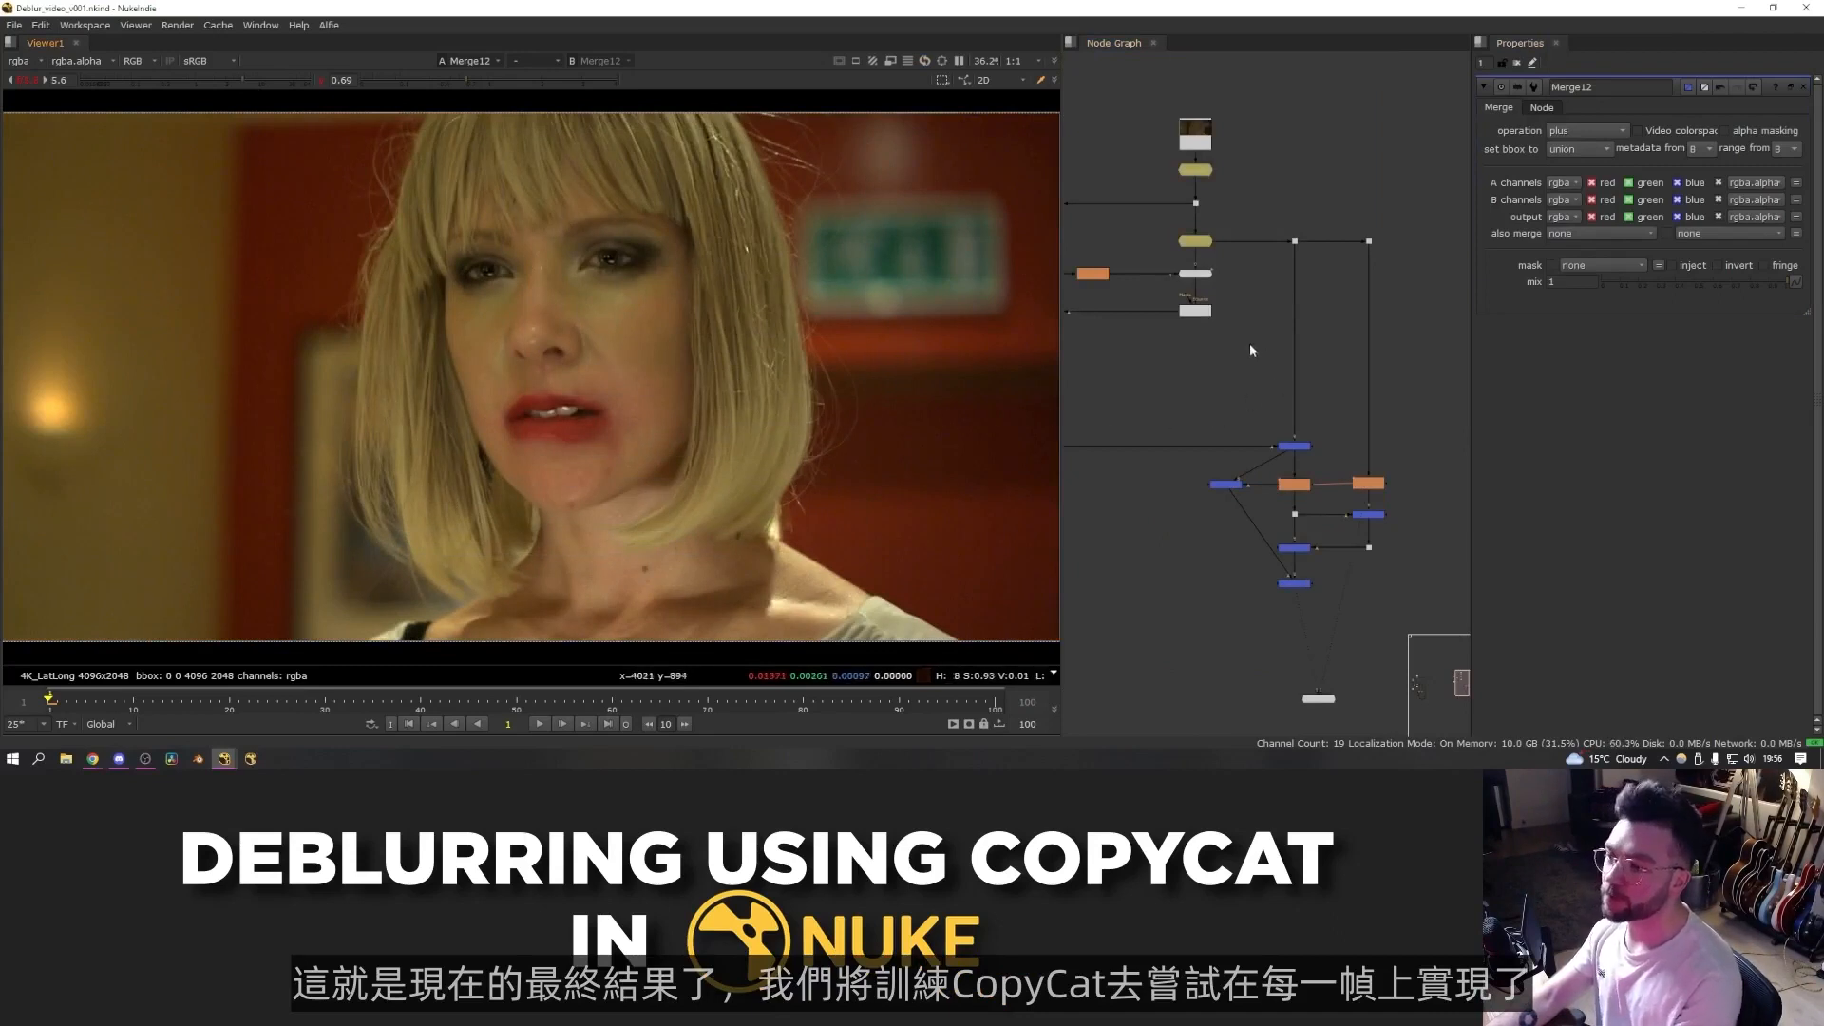
{"action": "left_click", "coordinate": [1202, 243]}
{"action": "key", "text": "1"}
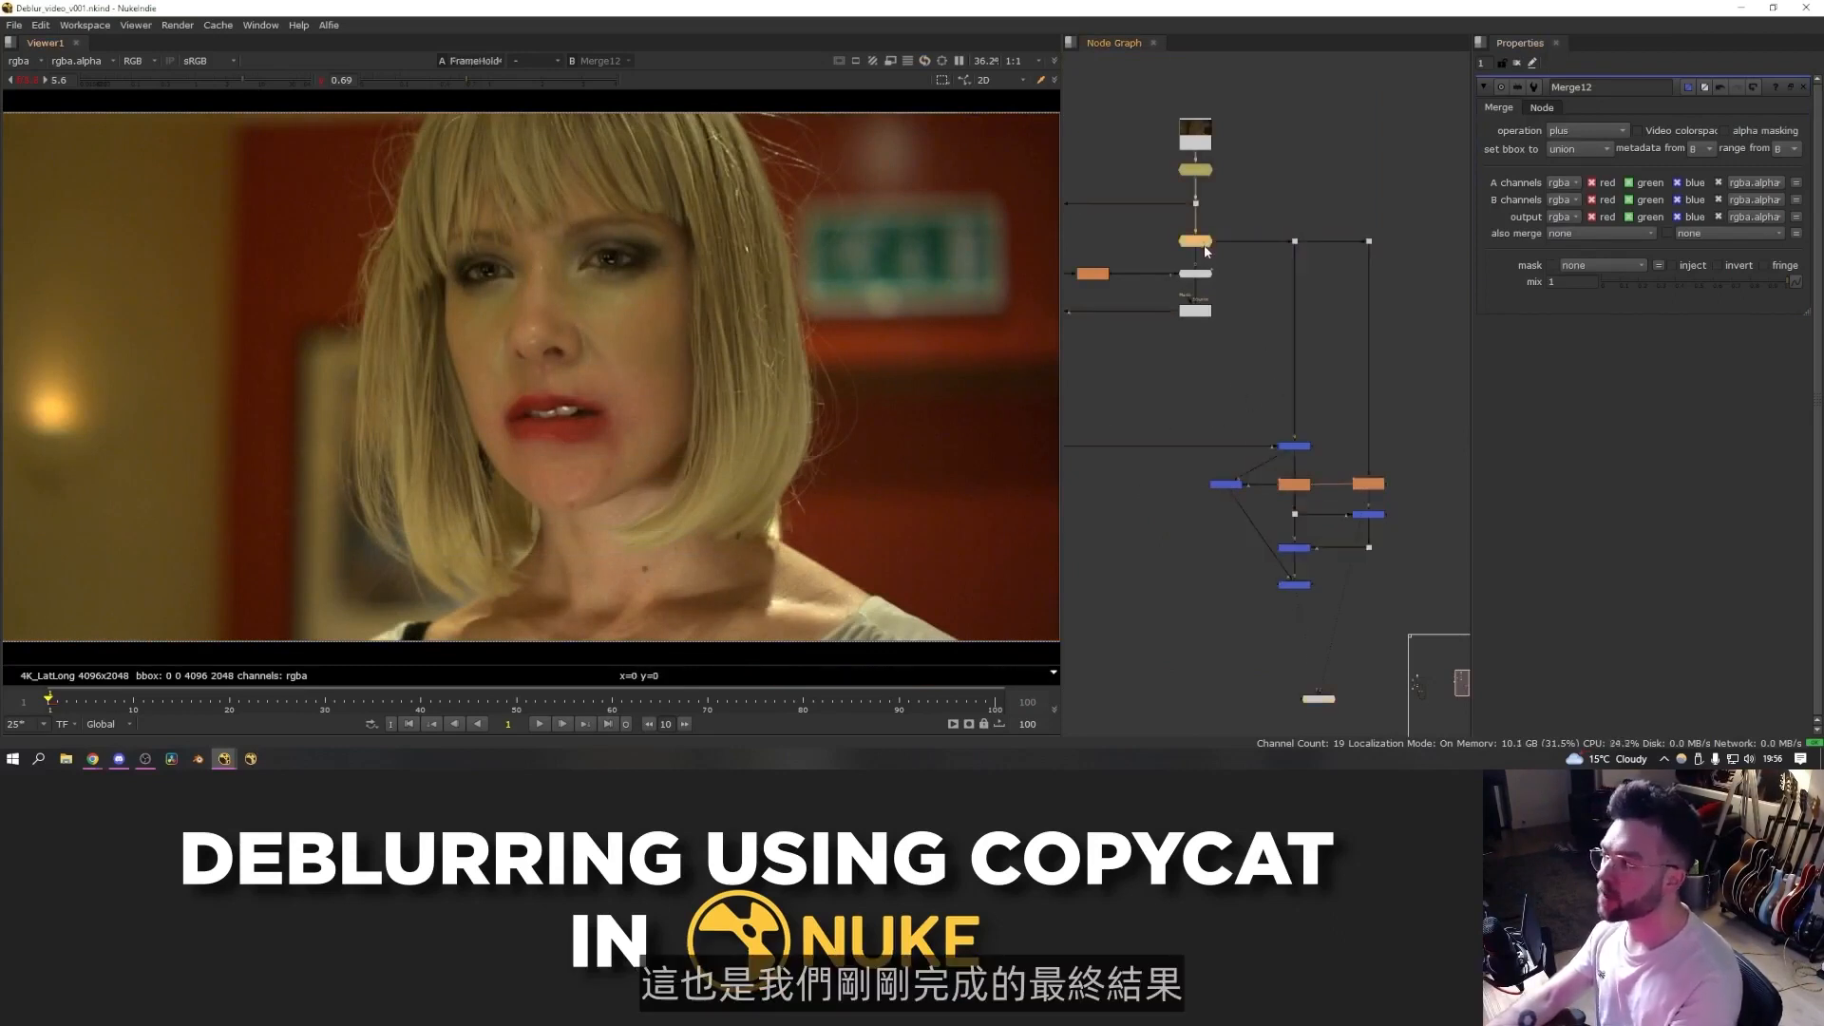
{"action": "key", "text": "1"}
{"action": "key", "text": "2"}
{"action": "key", "text": "1"}
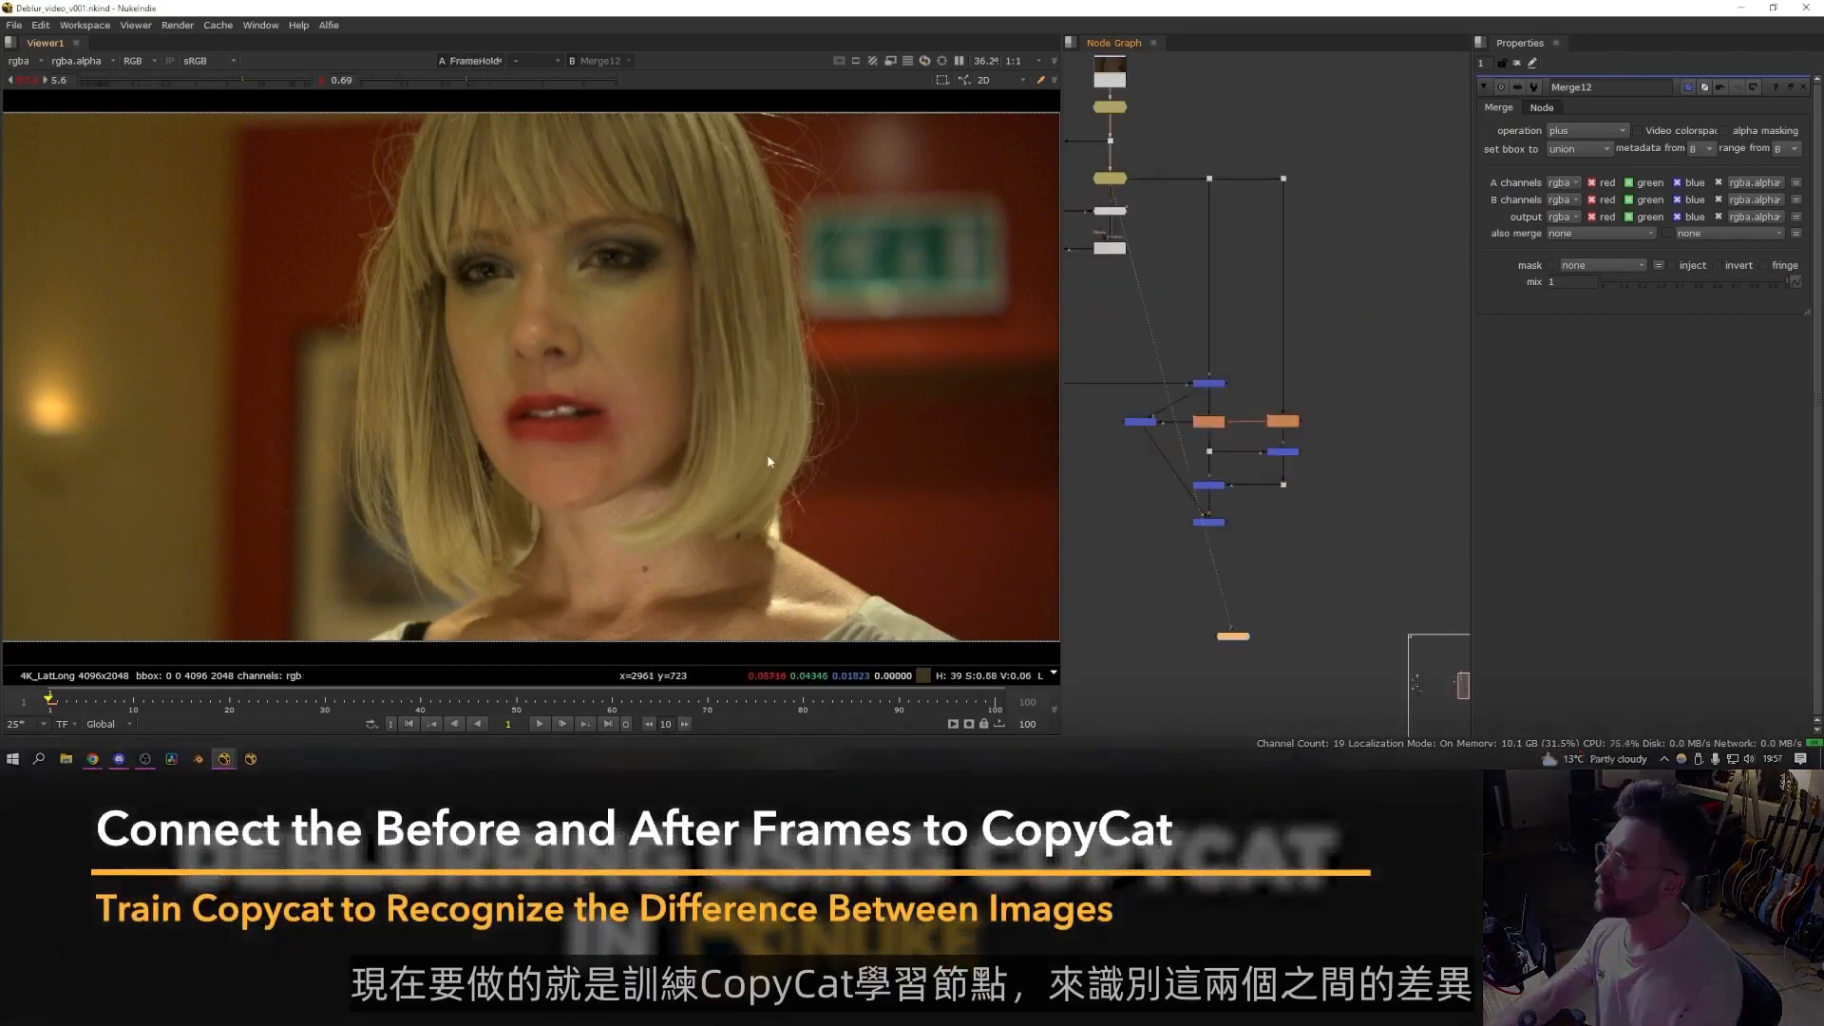
- Add a Crop after the final Merge and frame its box around the face, about x 1174, y 372, r 3292, t 2048
{"action": "left_click_drag", "start_coordinate": [859, 566], "coordinate": [348, 105], "text": "ctrl+shift"}
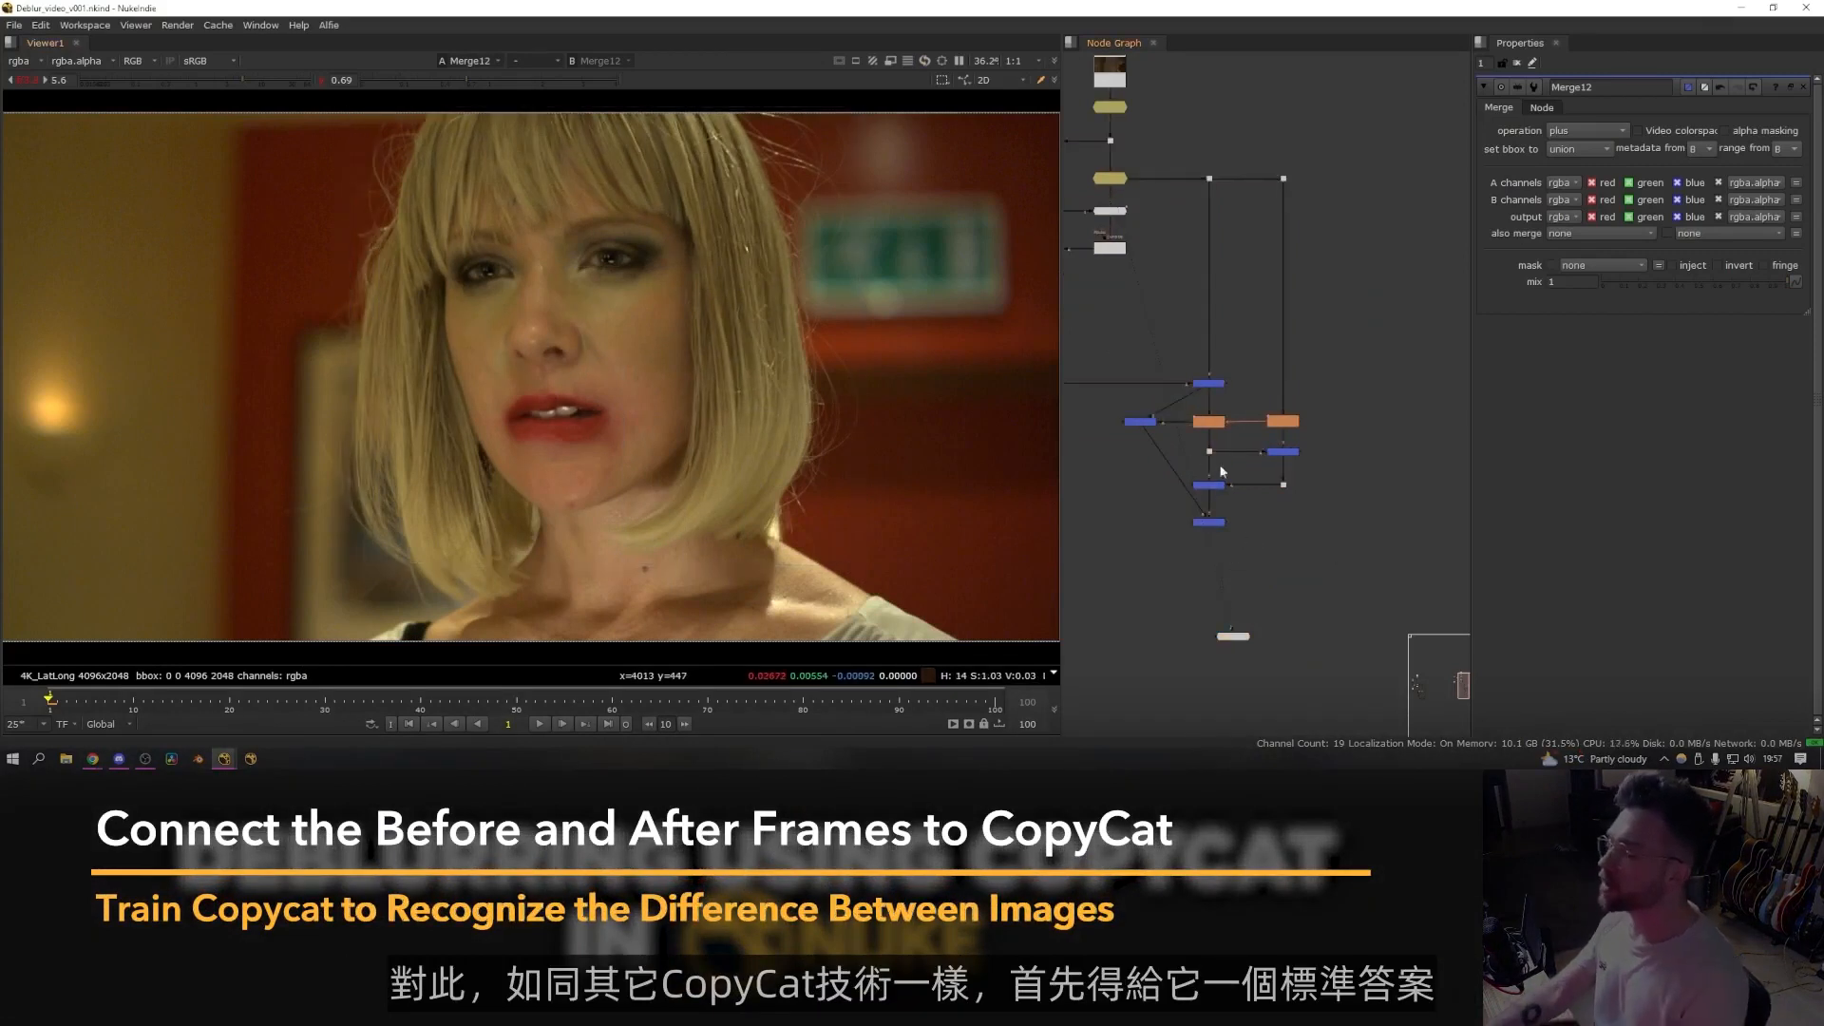
{"action": "left_click", "coordinate": [1240, 637]}
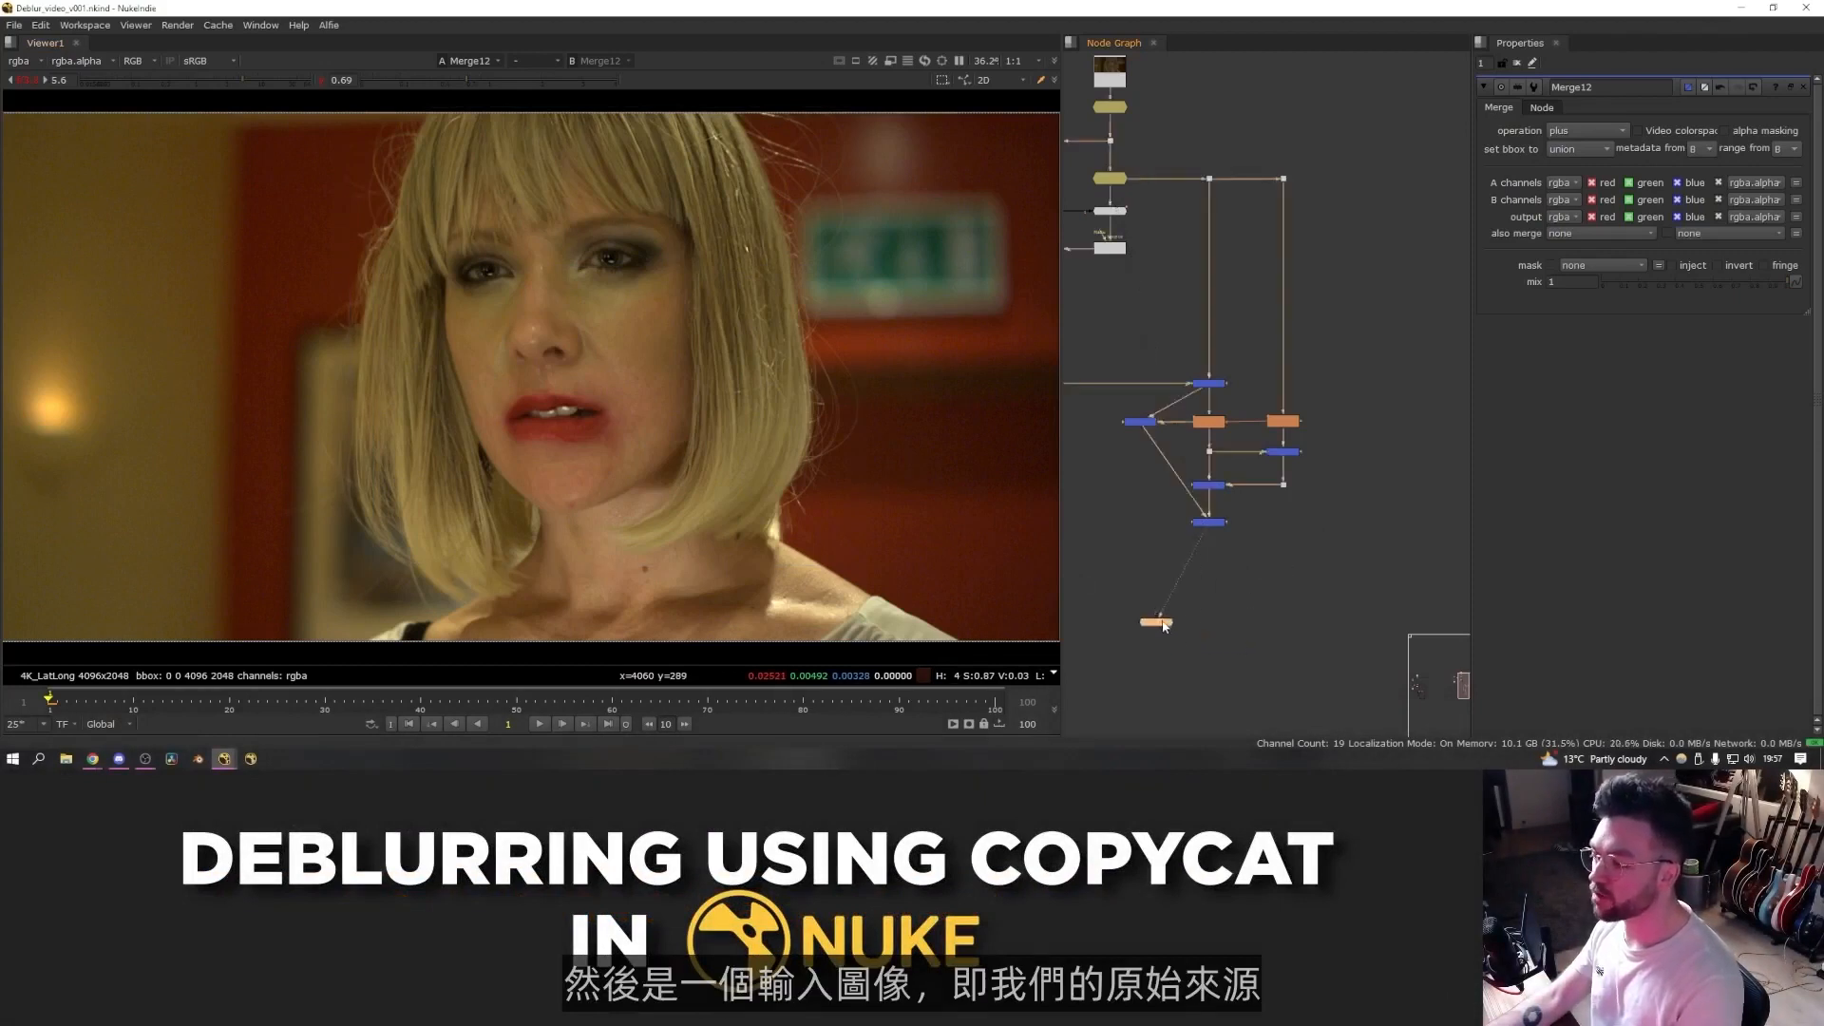
{"action": "scroll", "coordinate": [1159, 560], "scroll_direction": "up", "scroll_amount": 3}
{"action": "key", "text": "Tab"}
{"action": "type", "text": "crop"}
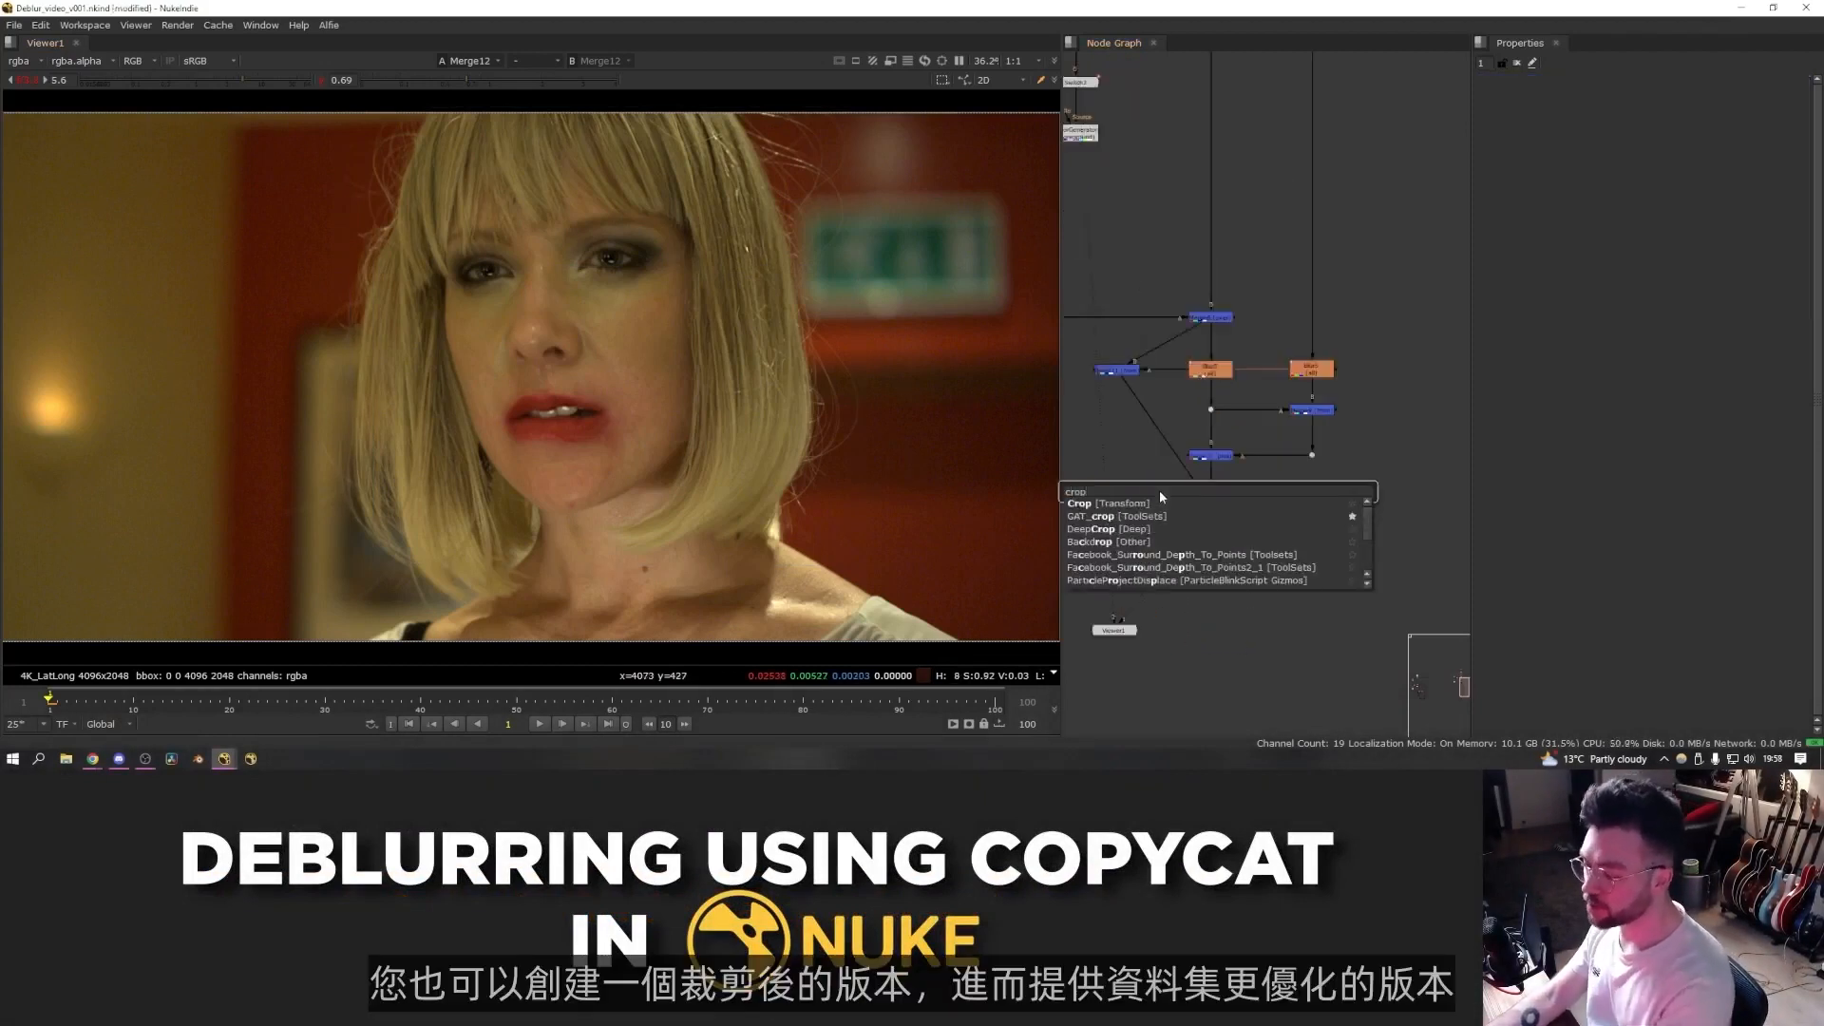
{"action": "key", "text": "Return"}
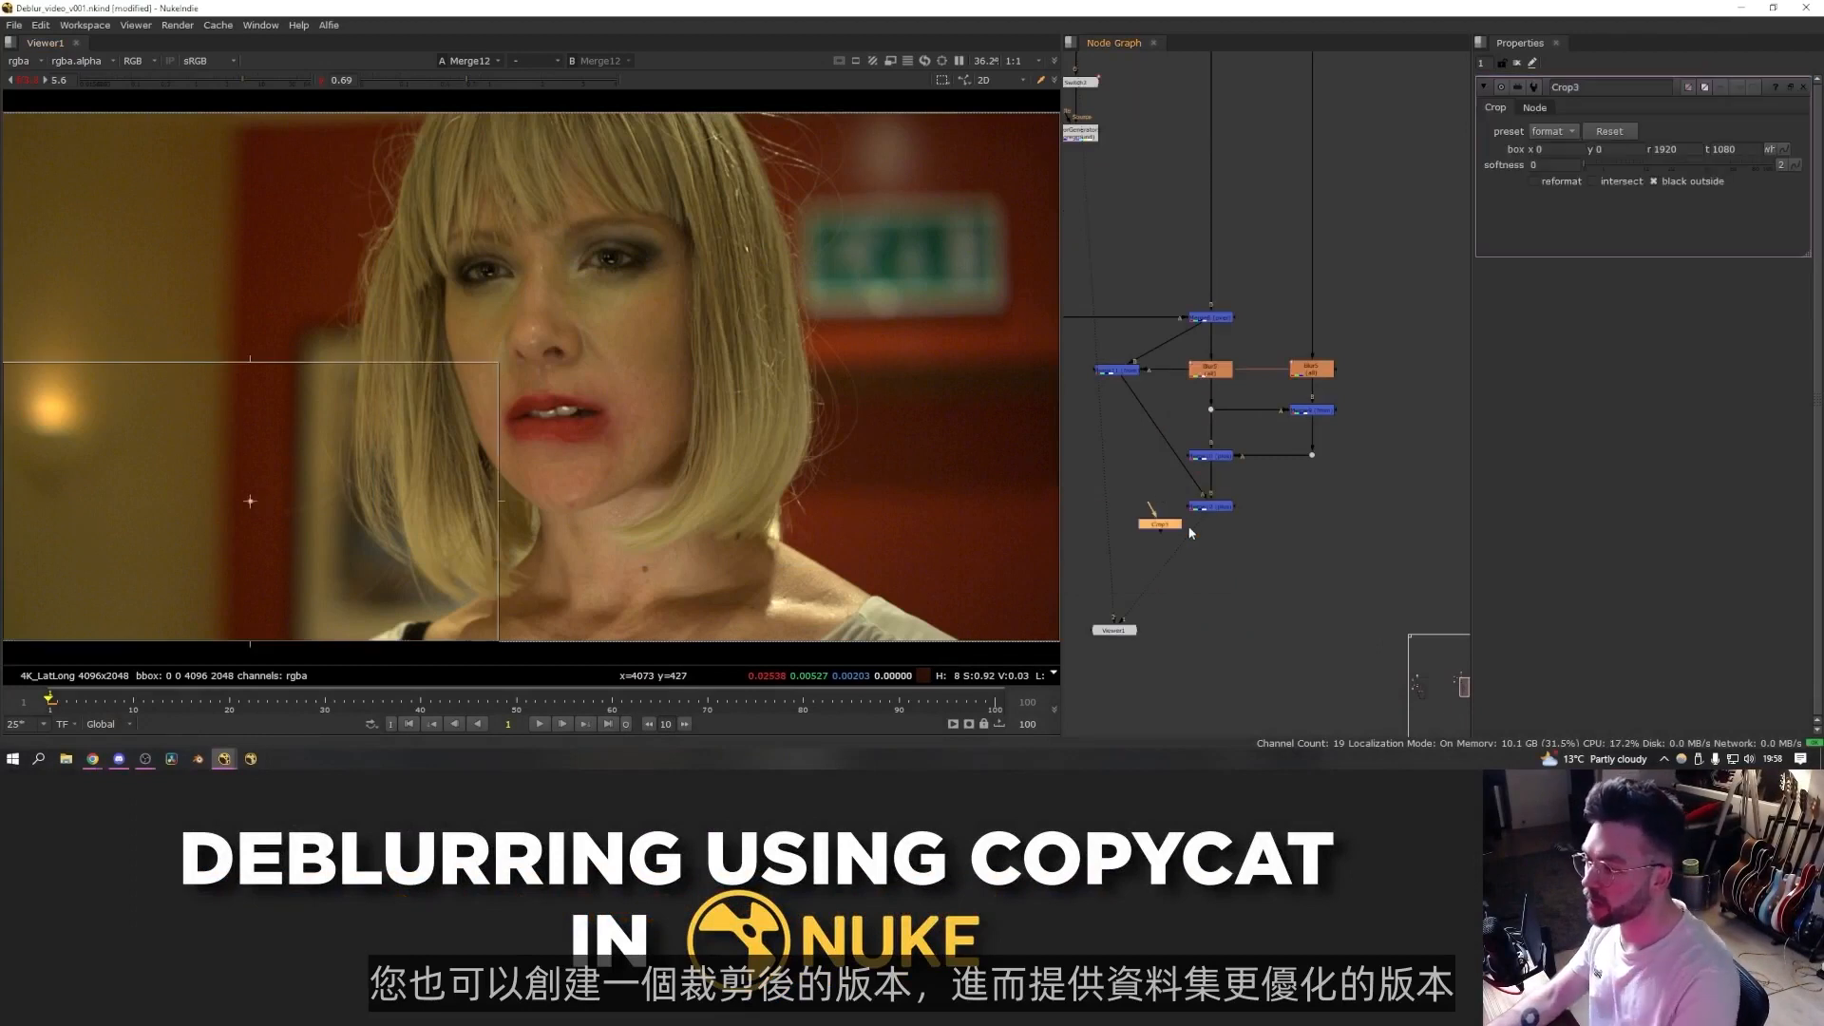
{"action": "left_click_drag", "start_coordinate": [1167, 528], "coordinate": [1216, 546]}
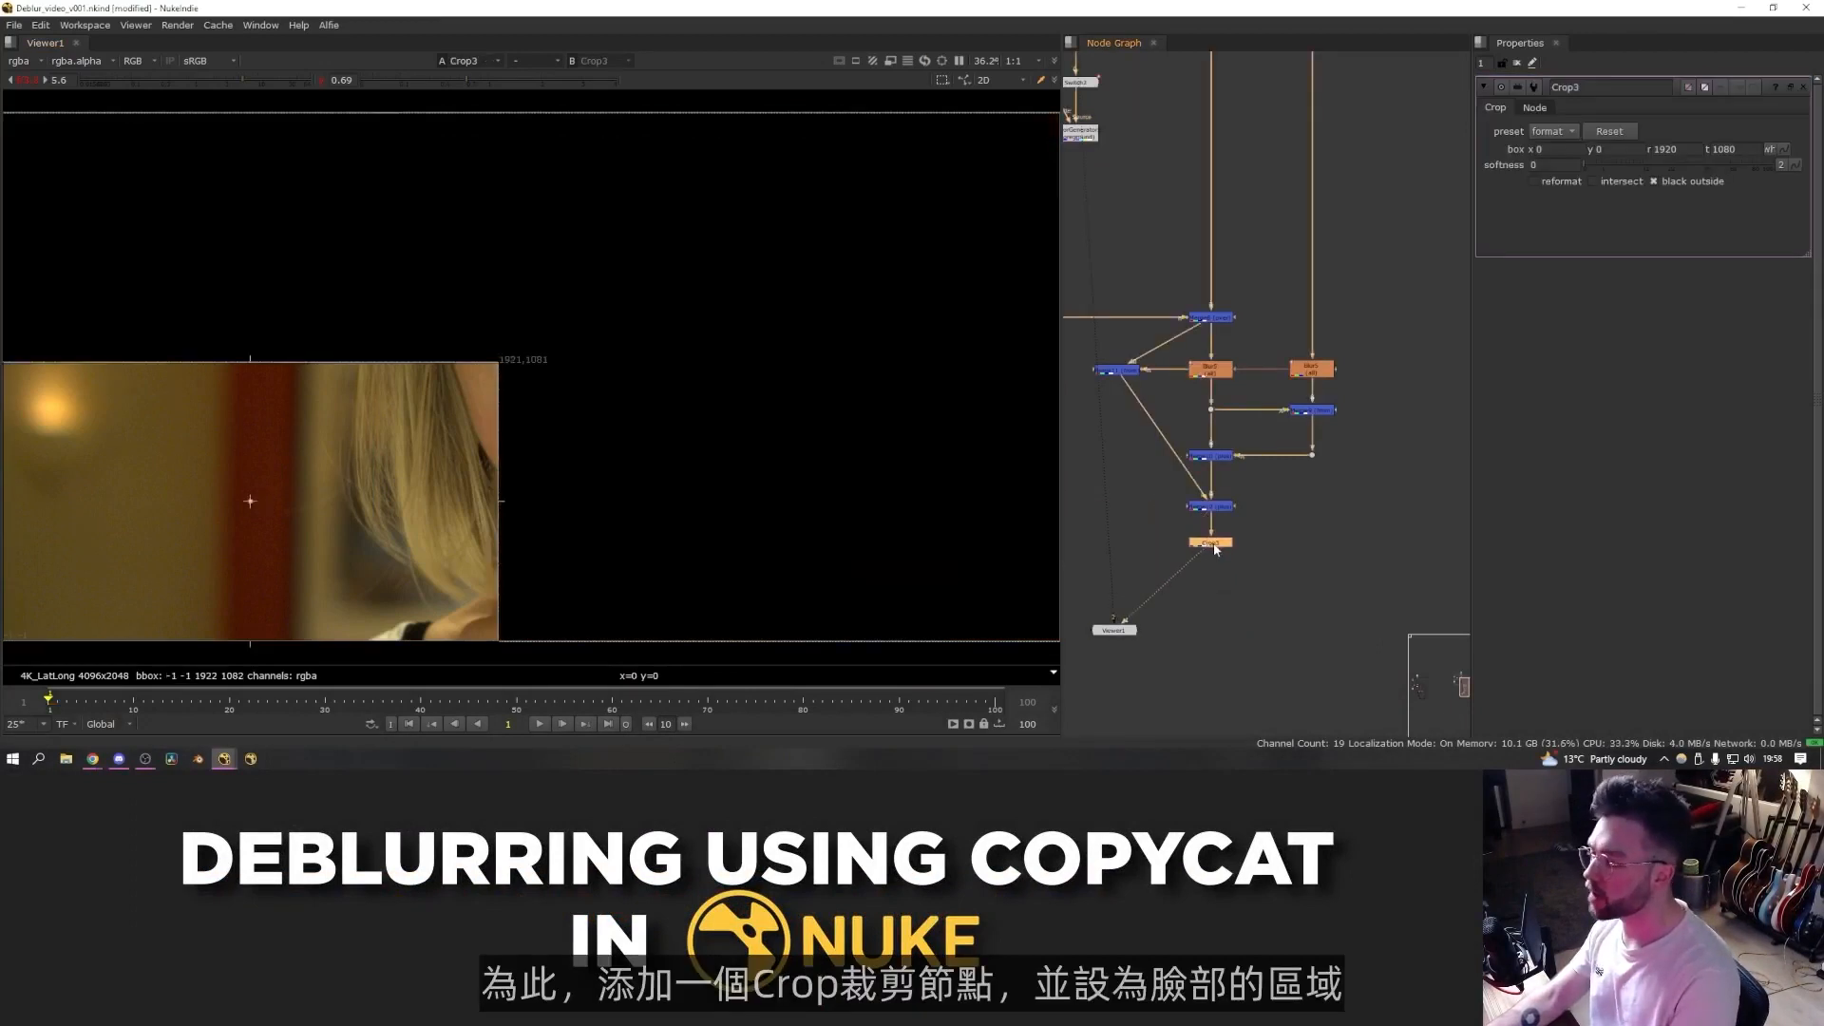
{"action": "left_click_drag", "start_coordinate": [249, 501], "coordinate": [554, 252]}
{"action": "left_click_drag", "start_coordinate": [801, 391], "coordinate": [852, 544]}
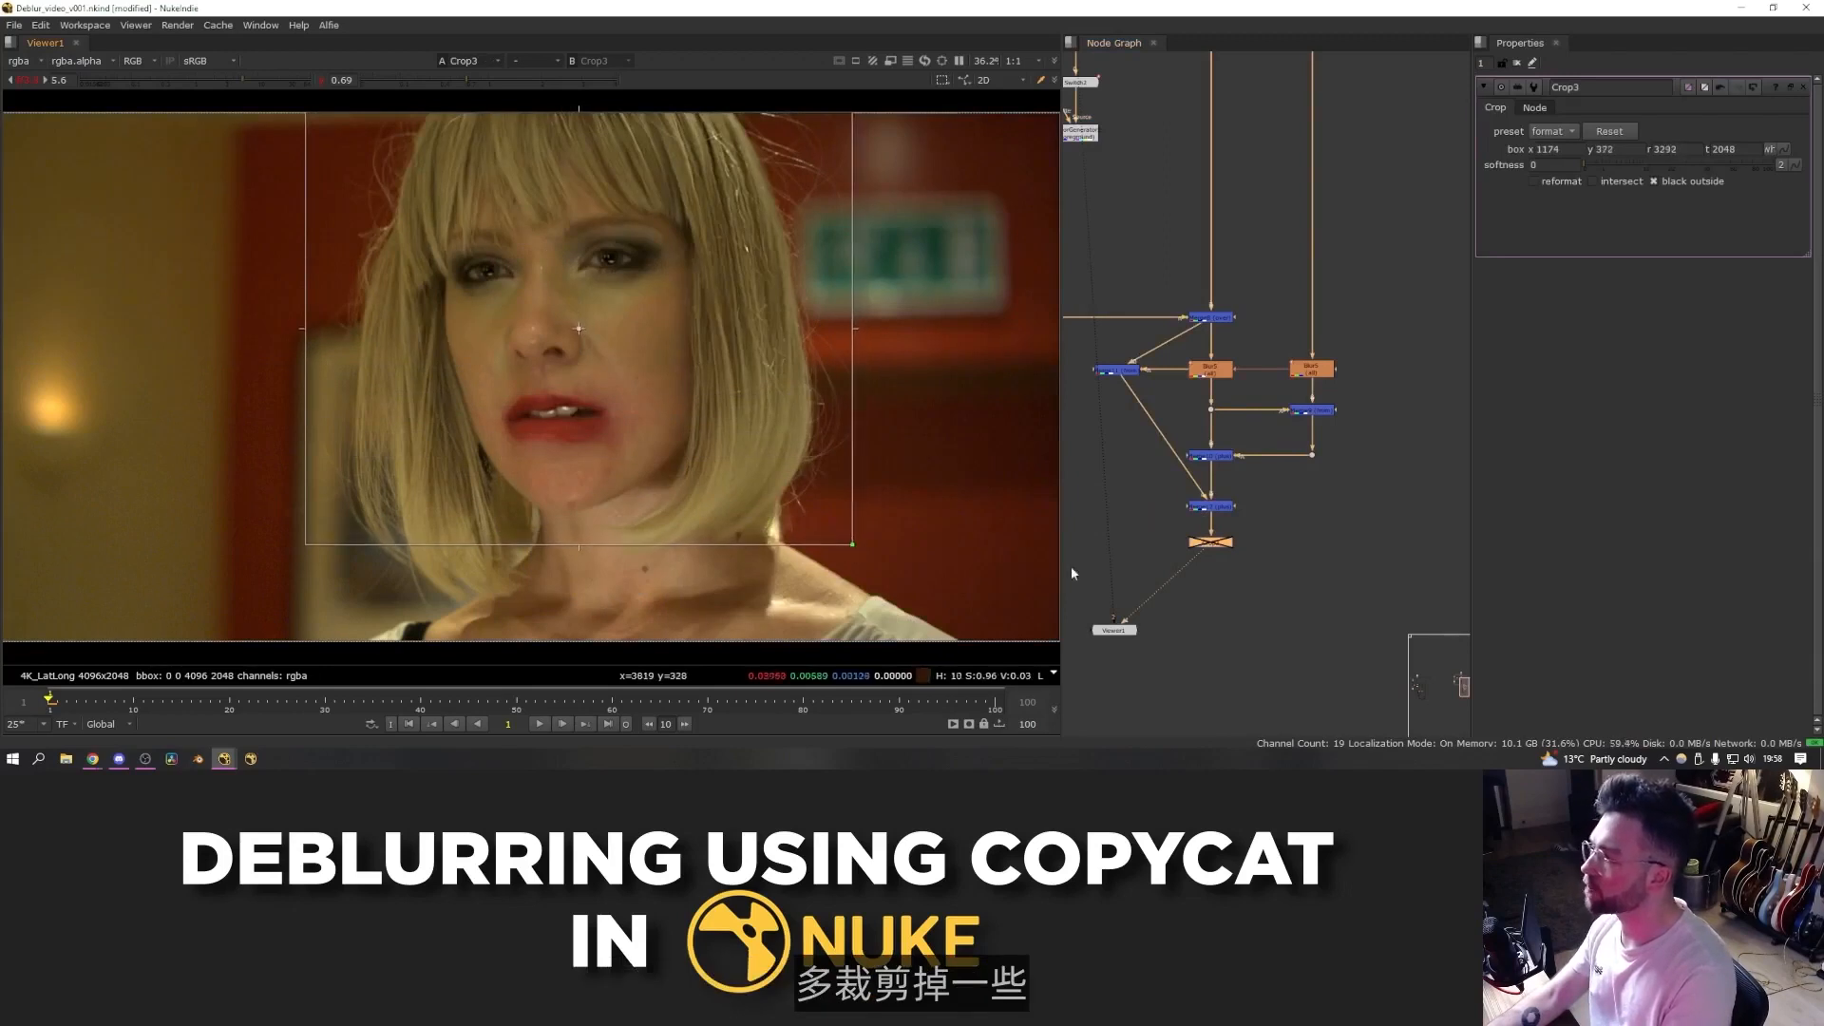
- Enable reformat on the face Crop so the cropped region fills the frame
{"action": "left_click", "coordinate": [1532, 181]}
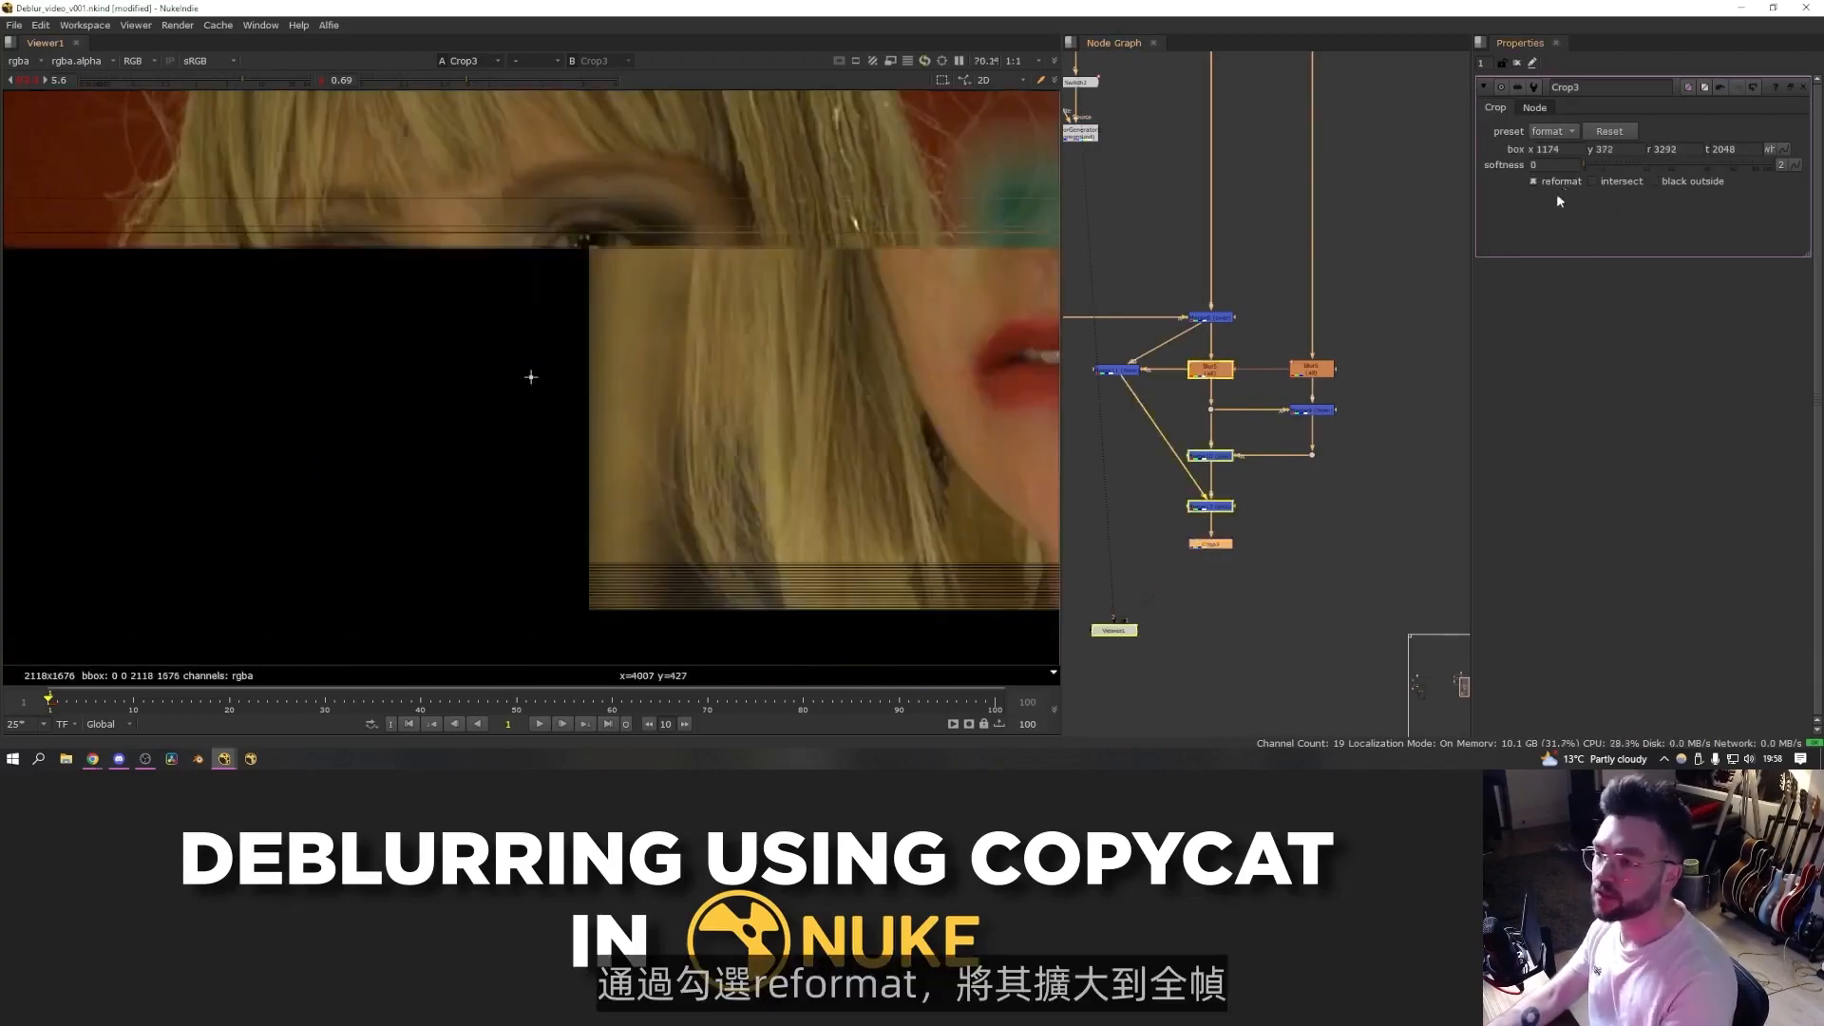
{"action": "scroll", "coordinate": [774, 380], "scroll_direction": "down", "scroll_amount": 4}
- Add an AppendClip taking the full-frame final Merge as input 1 and the face Crop as input 2
{"action": "key", "text": "Tab"}
{"action": "type", "text": "append"}
{"action": "key", "text": "Return"}
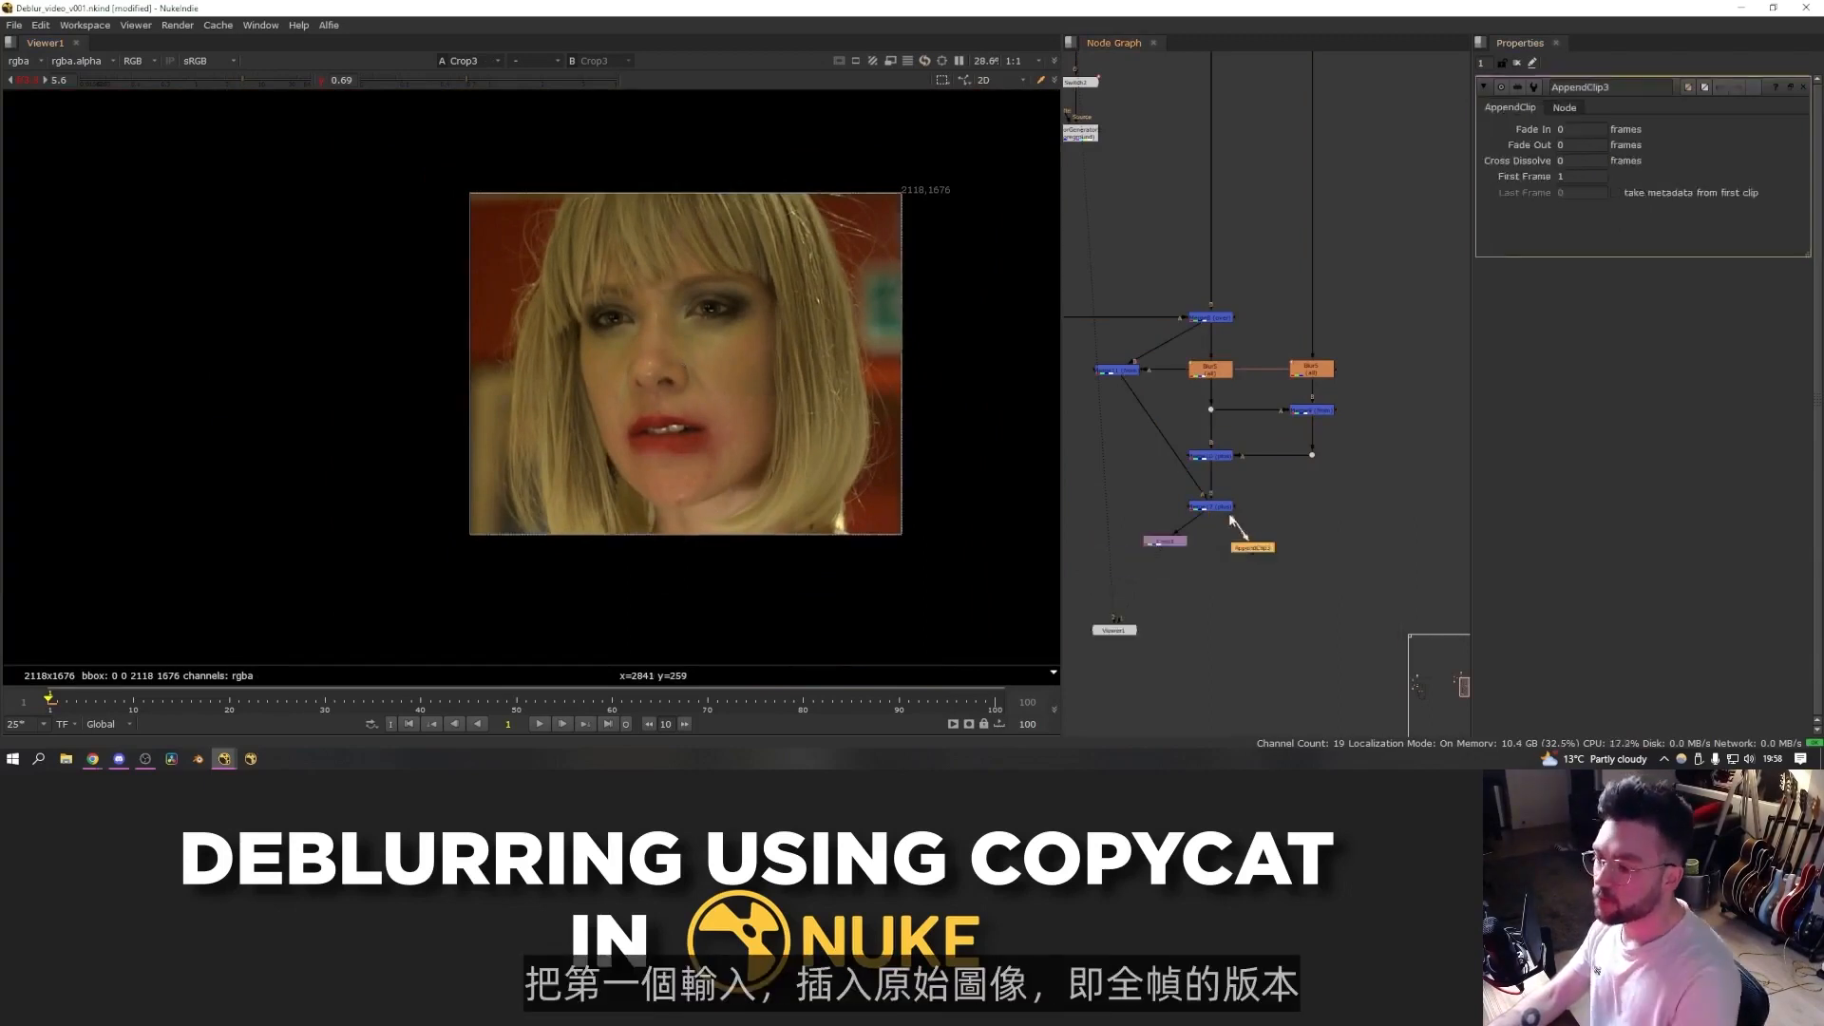
{"action": "scroll", "coordinate": [1244, 546], "scroll_direction": "up", "scroll_amount": 4}
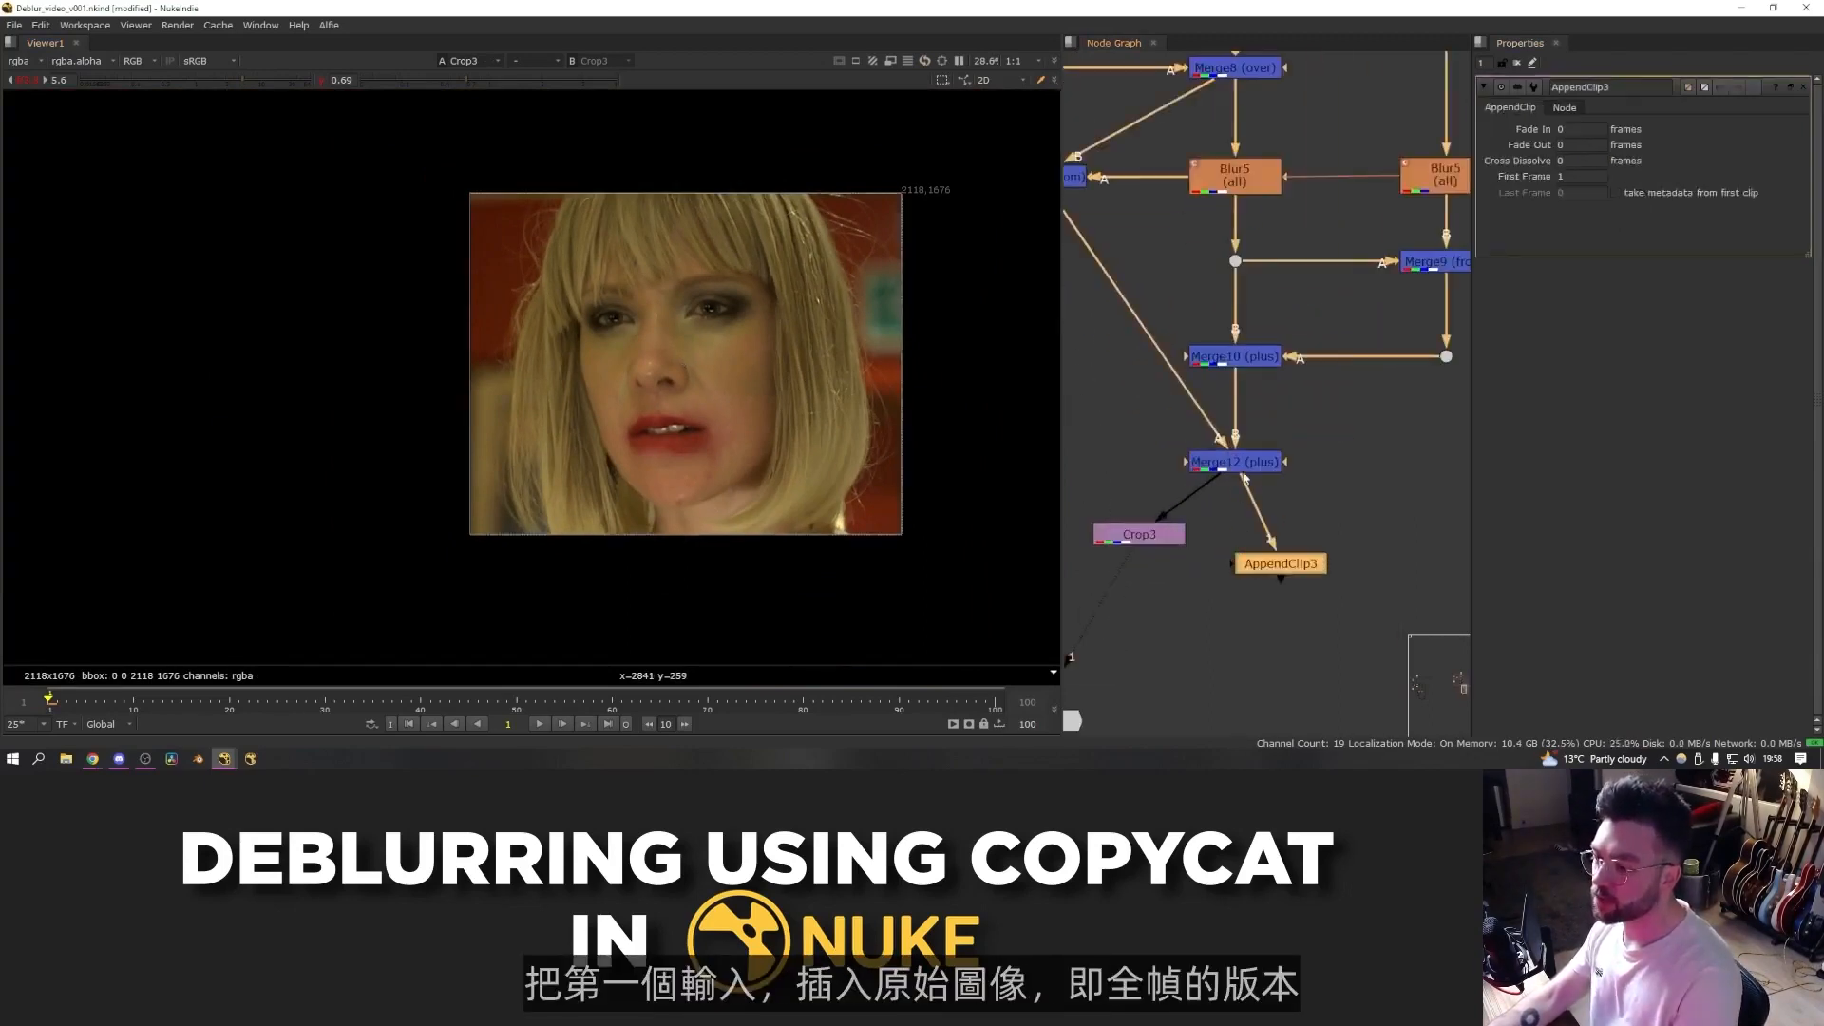
{"action": "left_click", "coordinate": [1243, 467]}
{"action": "key", "text": "1"}
{"action": "left_click_drag", "start_coordinate": [1234, 562], "coordinate": [1117, 530]}
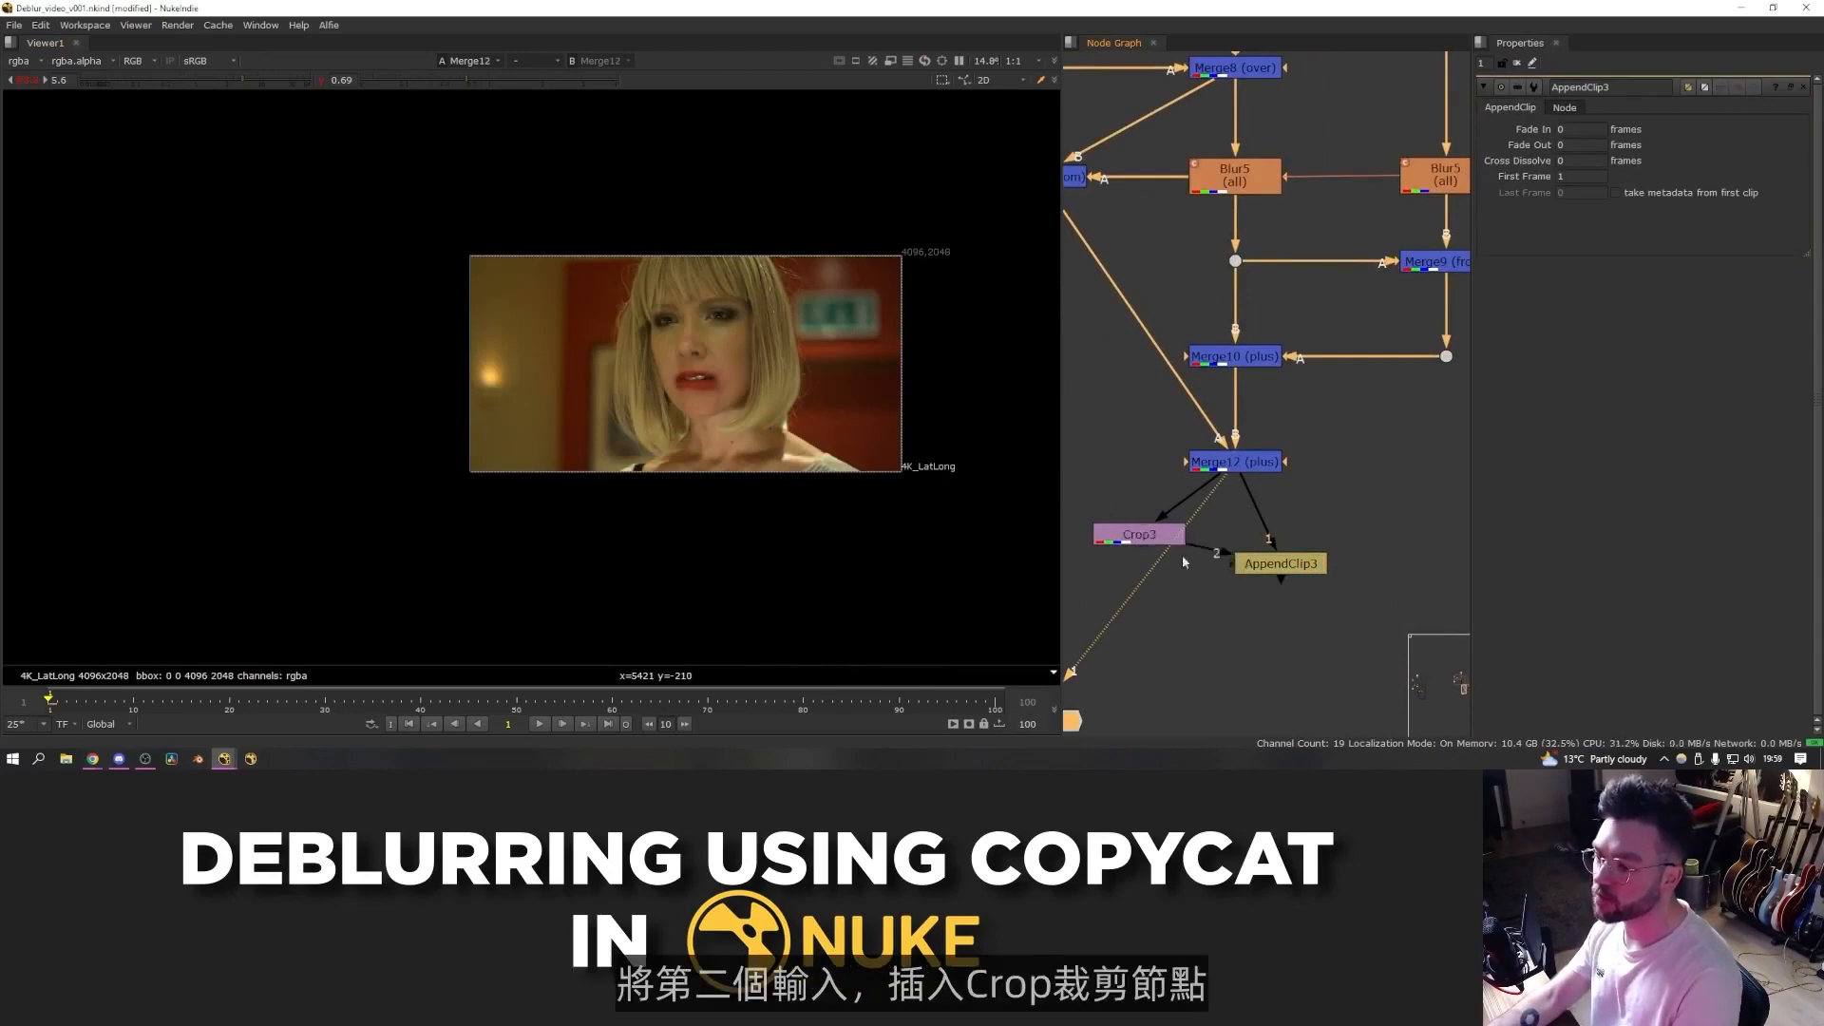
{"action": "left_click_drag", "start_coordinate": [1278, 564], "coordinate": [1248, 588]}
{"action": "key", "text": "1"}
{"action": "scroll", "coordinate": [1429, 520], "scroll_direction": "down", "scroll_amount": 3}
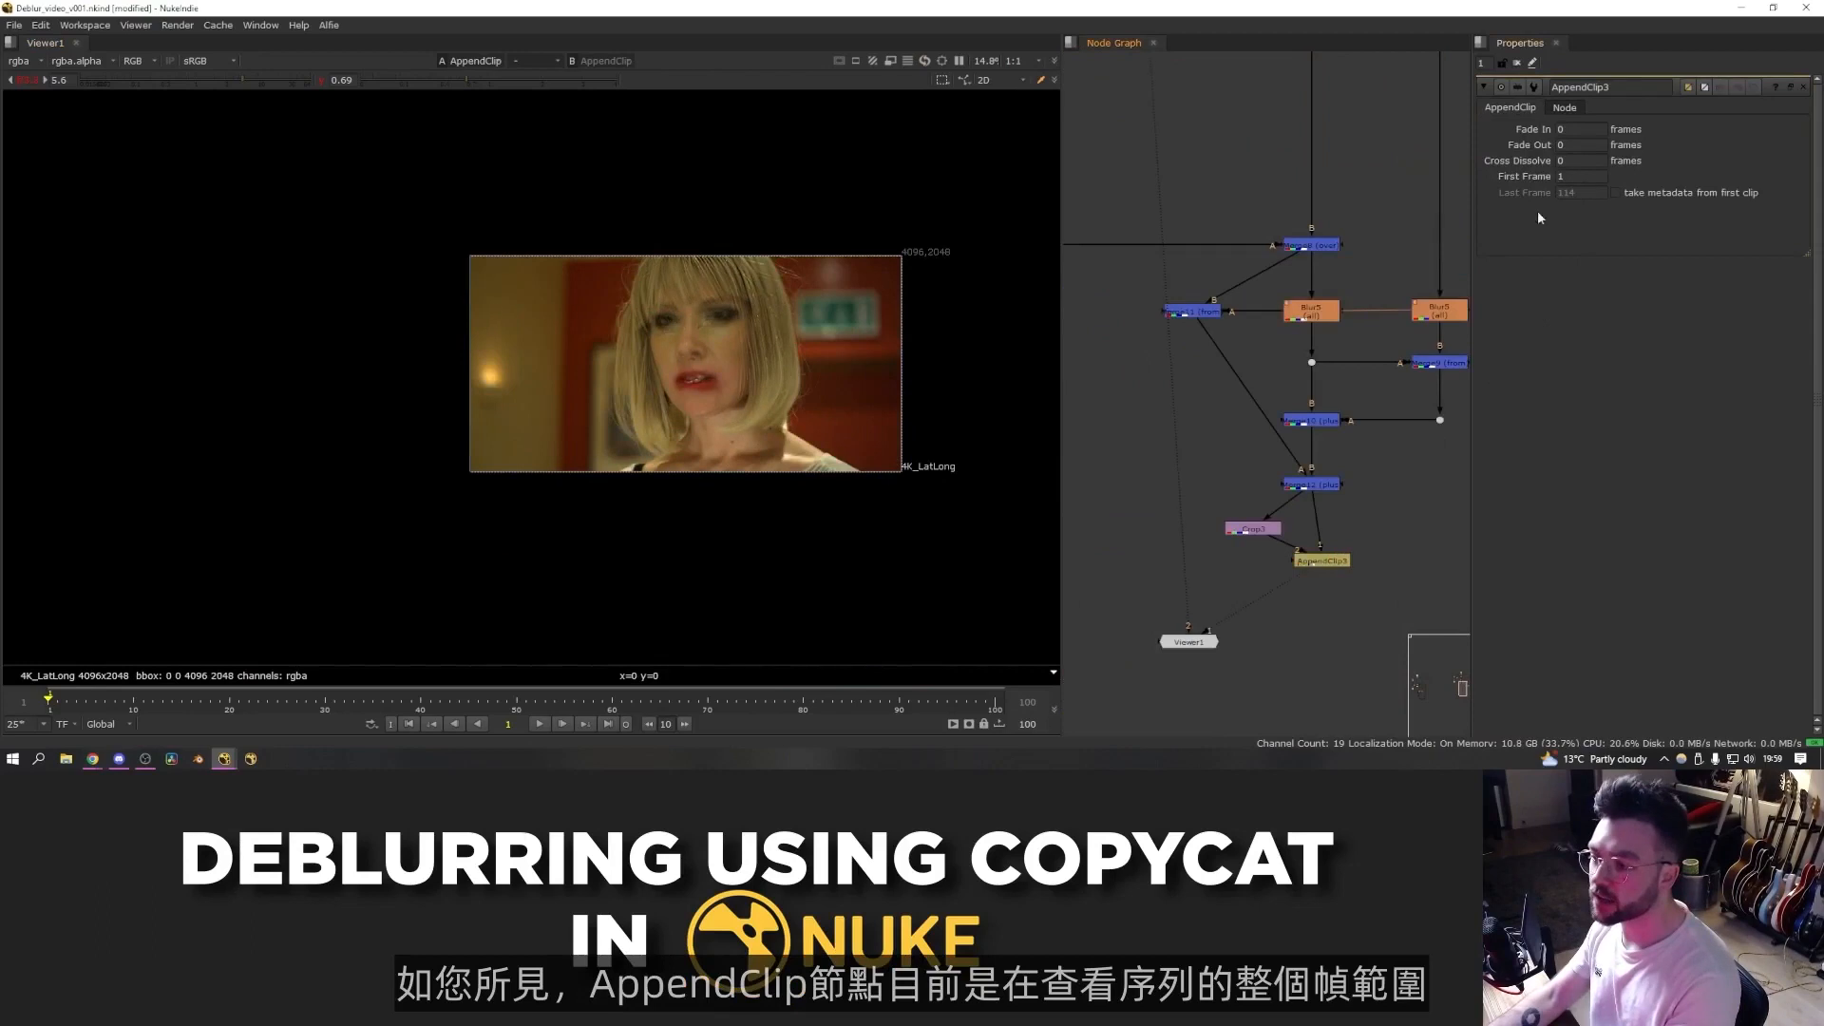
- Insert a FrameRange below the Read's existing FrameRange and set its range to 1 to 1
{"action": "middle_click_drag", "start_coordinate": [1306, 231], "coordinate": [1339, 582]}
{"action": "scroll", "coordinate": [1235, 333], "scroll_direction": "up", "scroll_amount": 3}
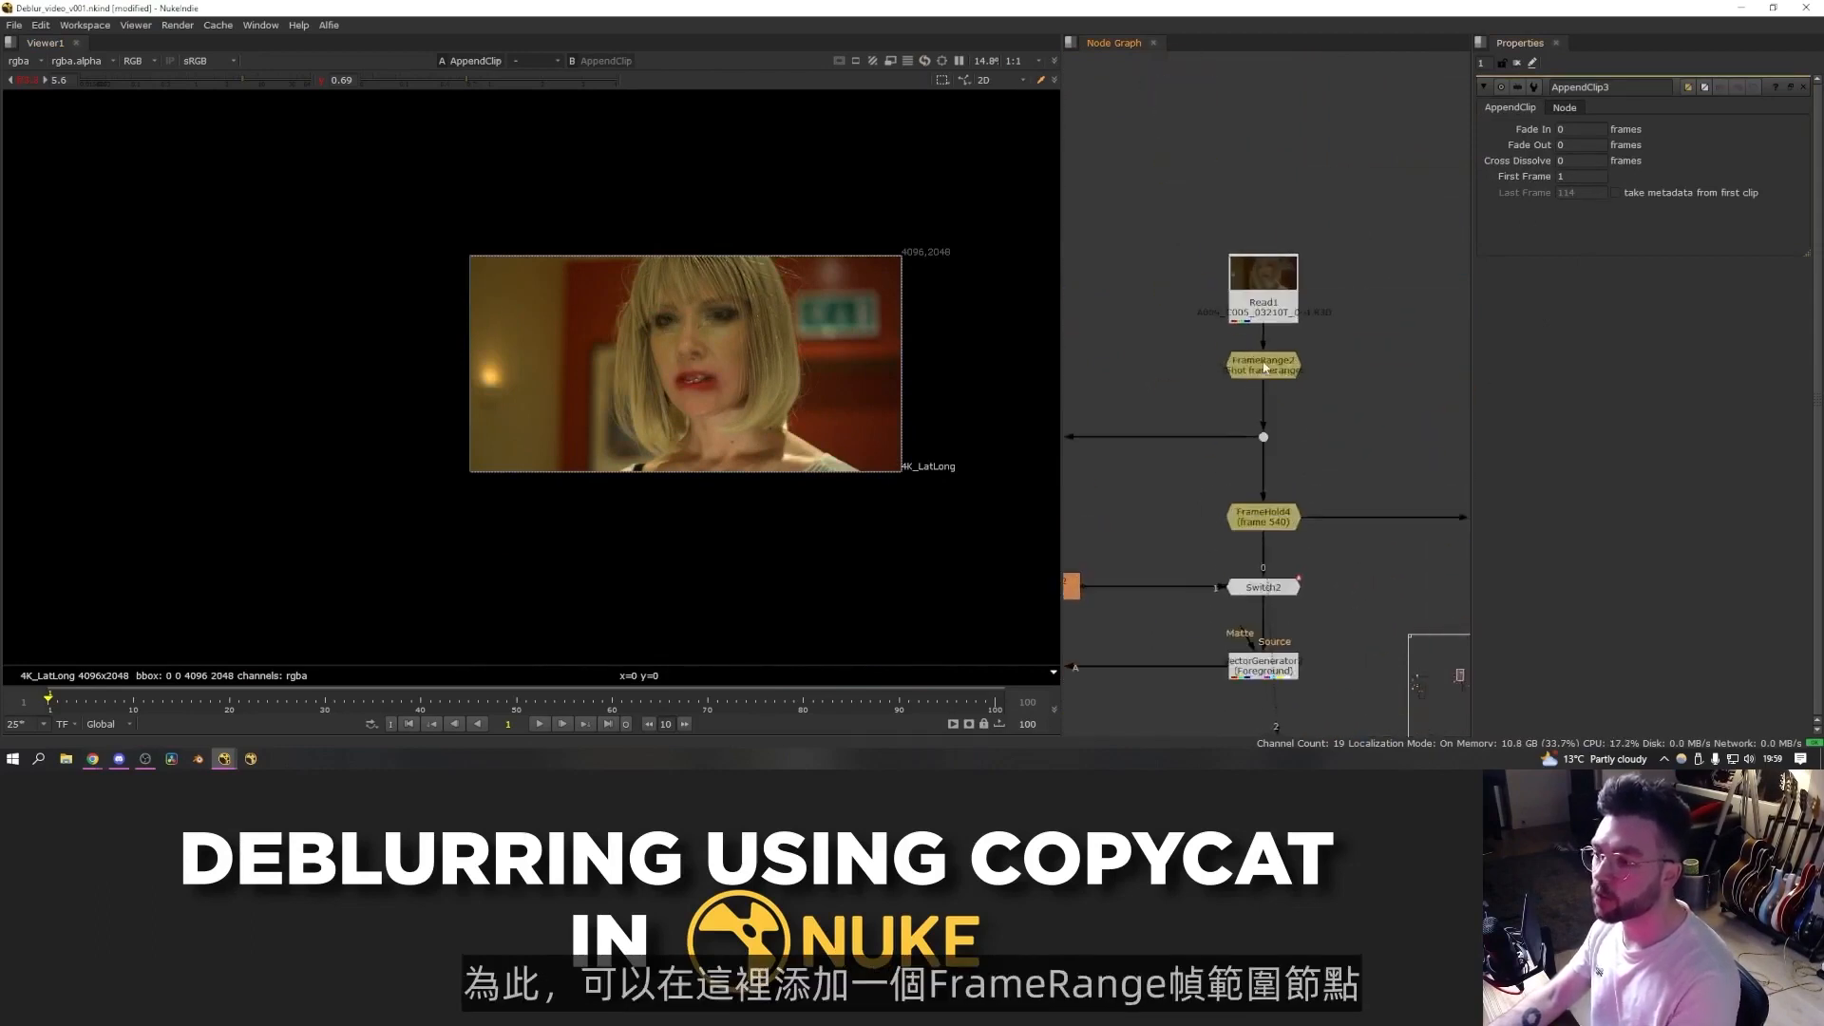
{"action": "left_click", "coordinate": [1263, 365]}
{"action": "key", "text": "Tab"}
{"action": "type", "text": "framerange"}
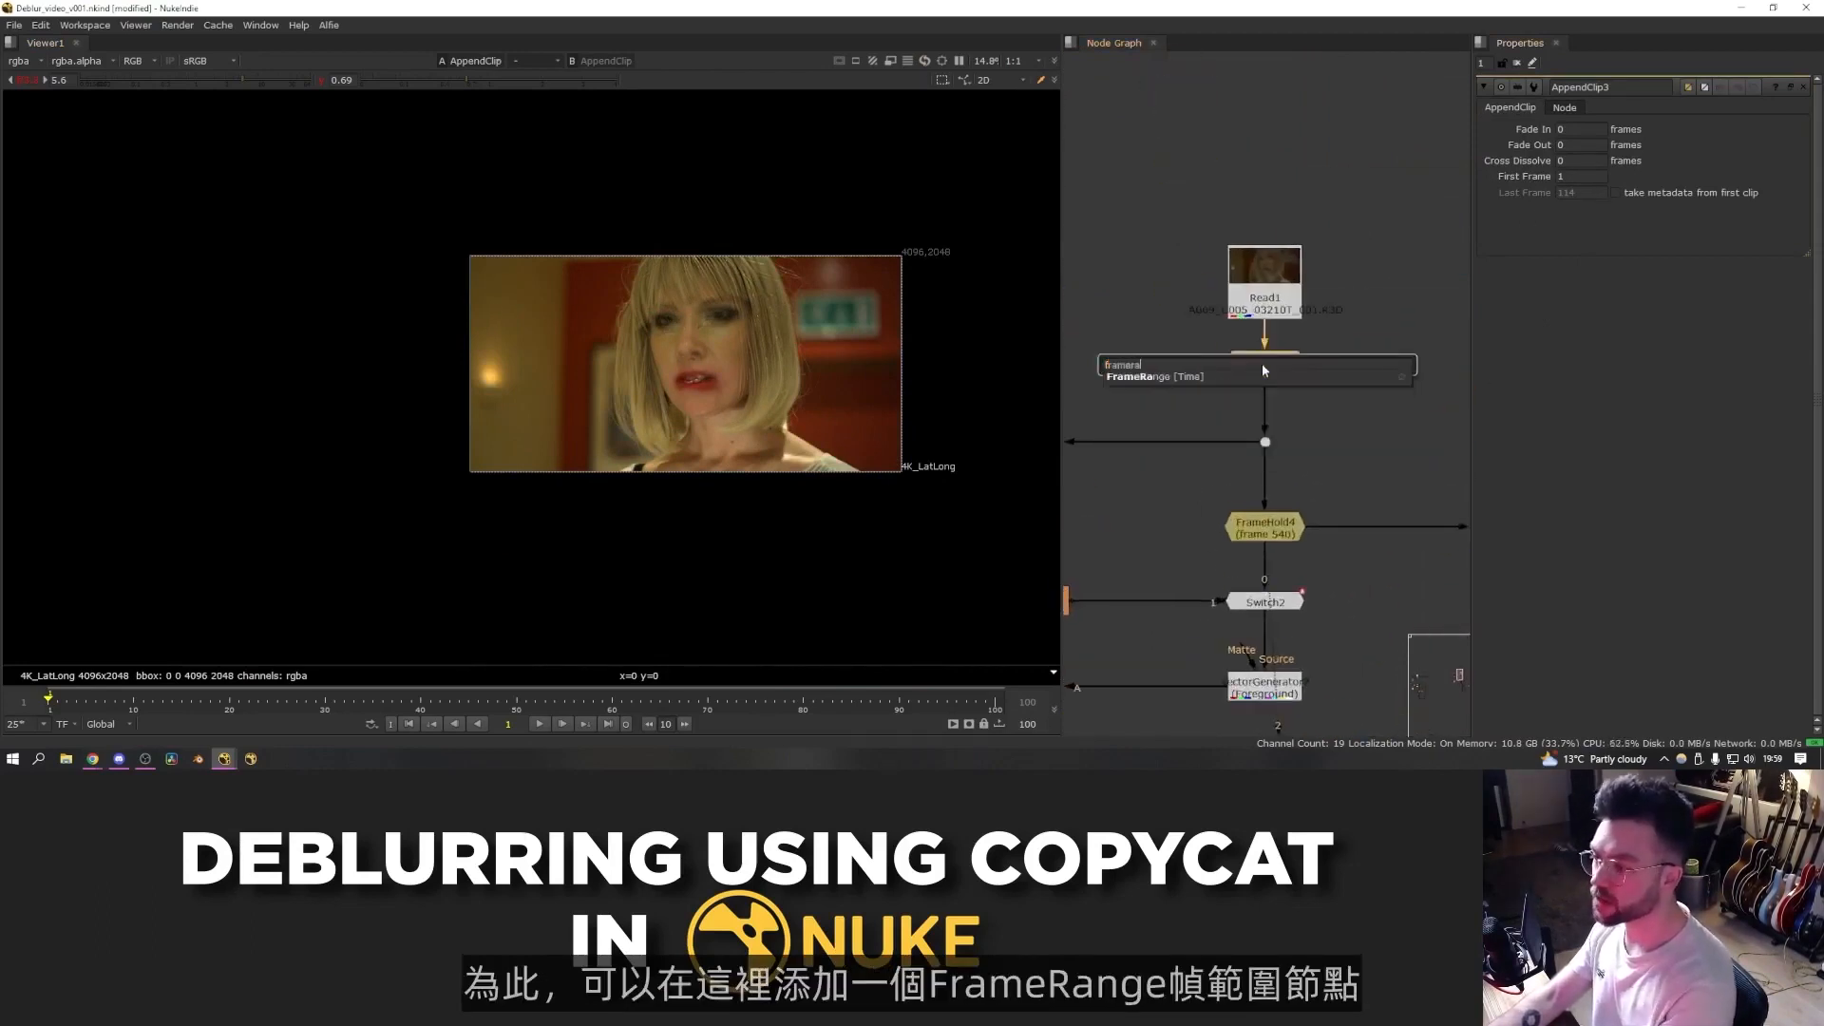
{"action": "key", "text": "Return"}
{"action": "left_click_drag", "start_coordinate": [1574, 132], "coordinate": [1433, 123]}
{"action": "type", "text": "1"}
{"action": "key", "text": "Tab"}
{"action": "type", "text": "1"}
- View the final Merge, the Crop and the AppendClip in turn to check the appended frames
{"action": "scroll", "coordinate": [1377, 397], "scroll_direction": "down", "scroll_amount": 3}
{"action": "scroll", "coordinate": [1330, 499], "scroll_direction": "down", "scroll_amount": 4}
{"action": "middle_click_drag", "start_coordinate": [1379, 698], "coordinate": [1329, 499]}
{"action": "scroll", "coordinate": [1330, 500], "scroll_direction": "up", "scroll_amount": 4}
{"action": "double_click", "coordinate": [1340, 553]}
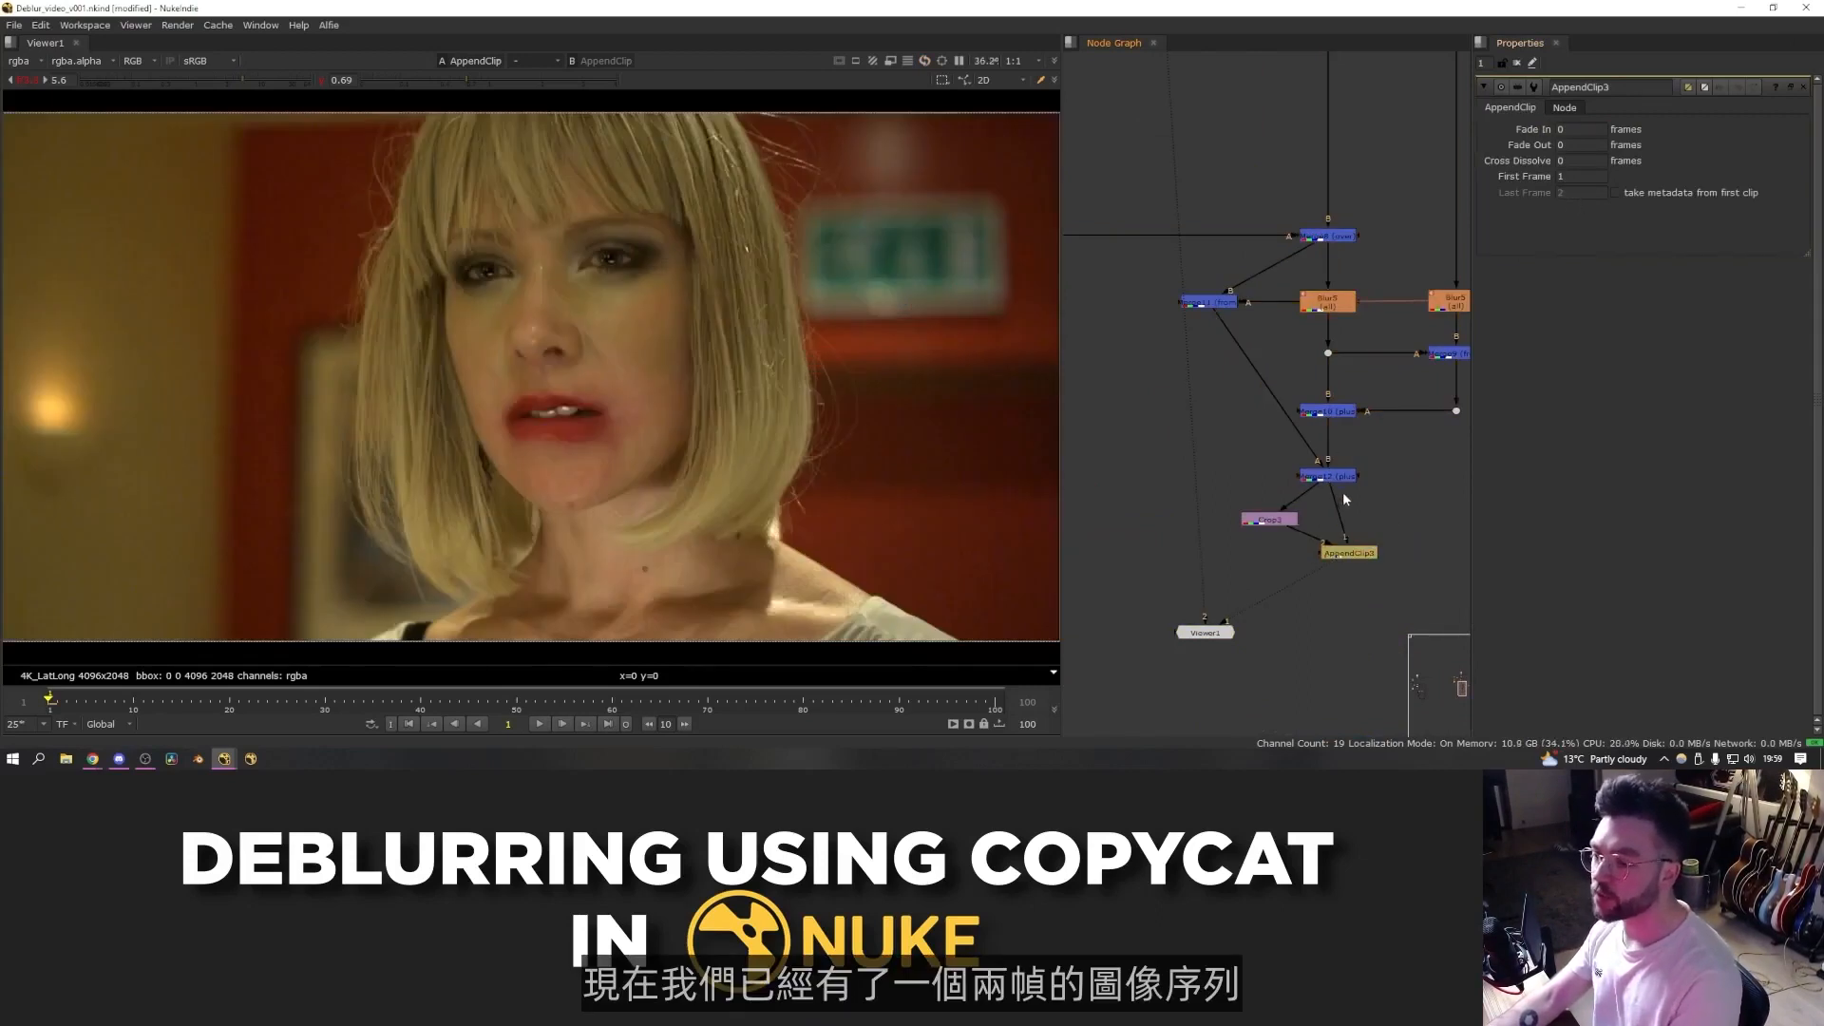
{"action": "left_click", "coordinate": [1339, 484]}
{"action": "key", "text": "1"}
{"action": "left_click", "coordinate": [1266, 521]}
{"action": "key", "text": "1"}
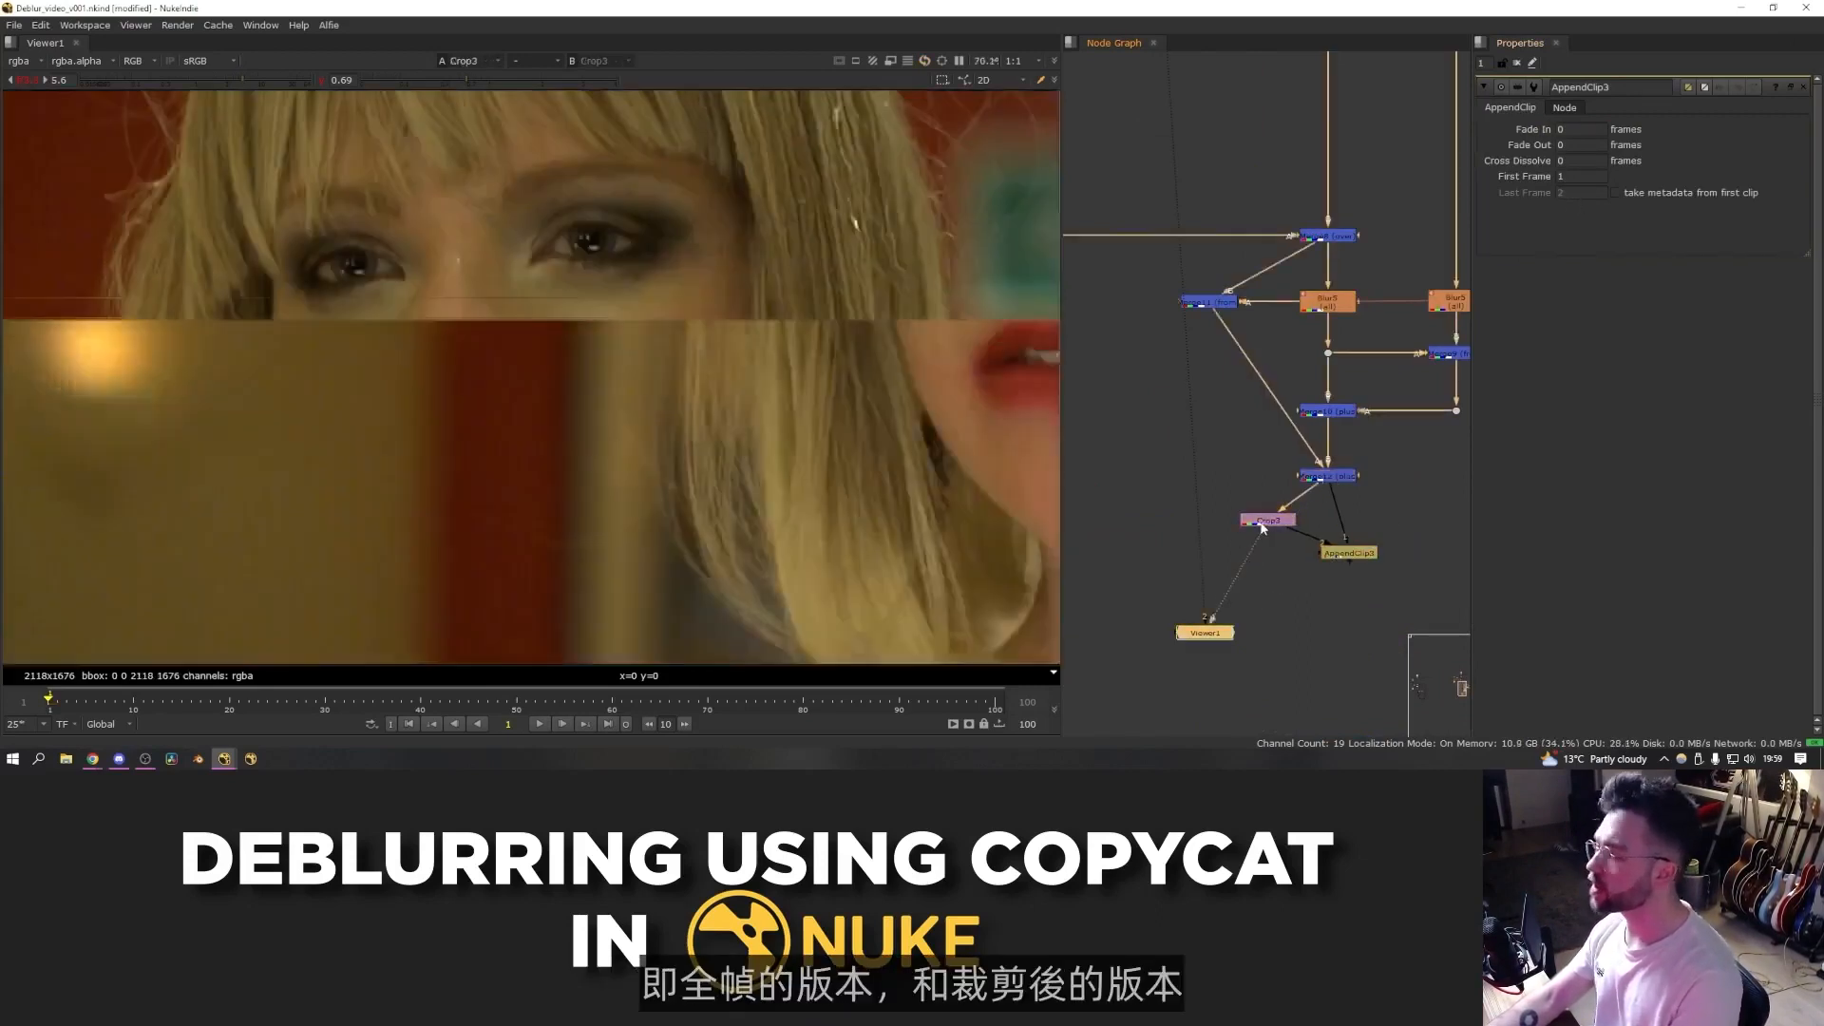
{"action": "left_click", "coordinate": [1334, 553]}
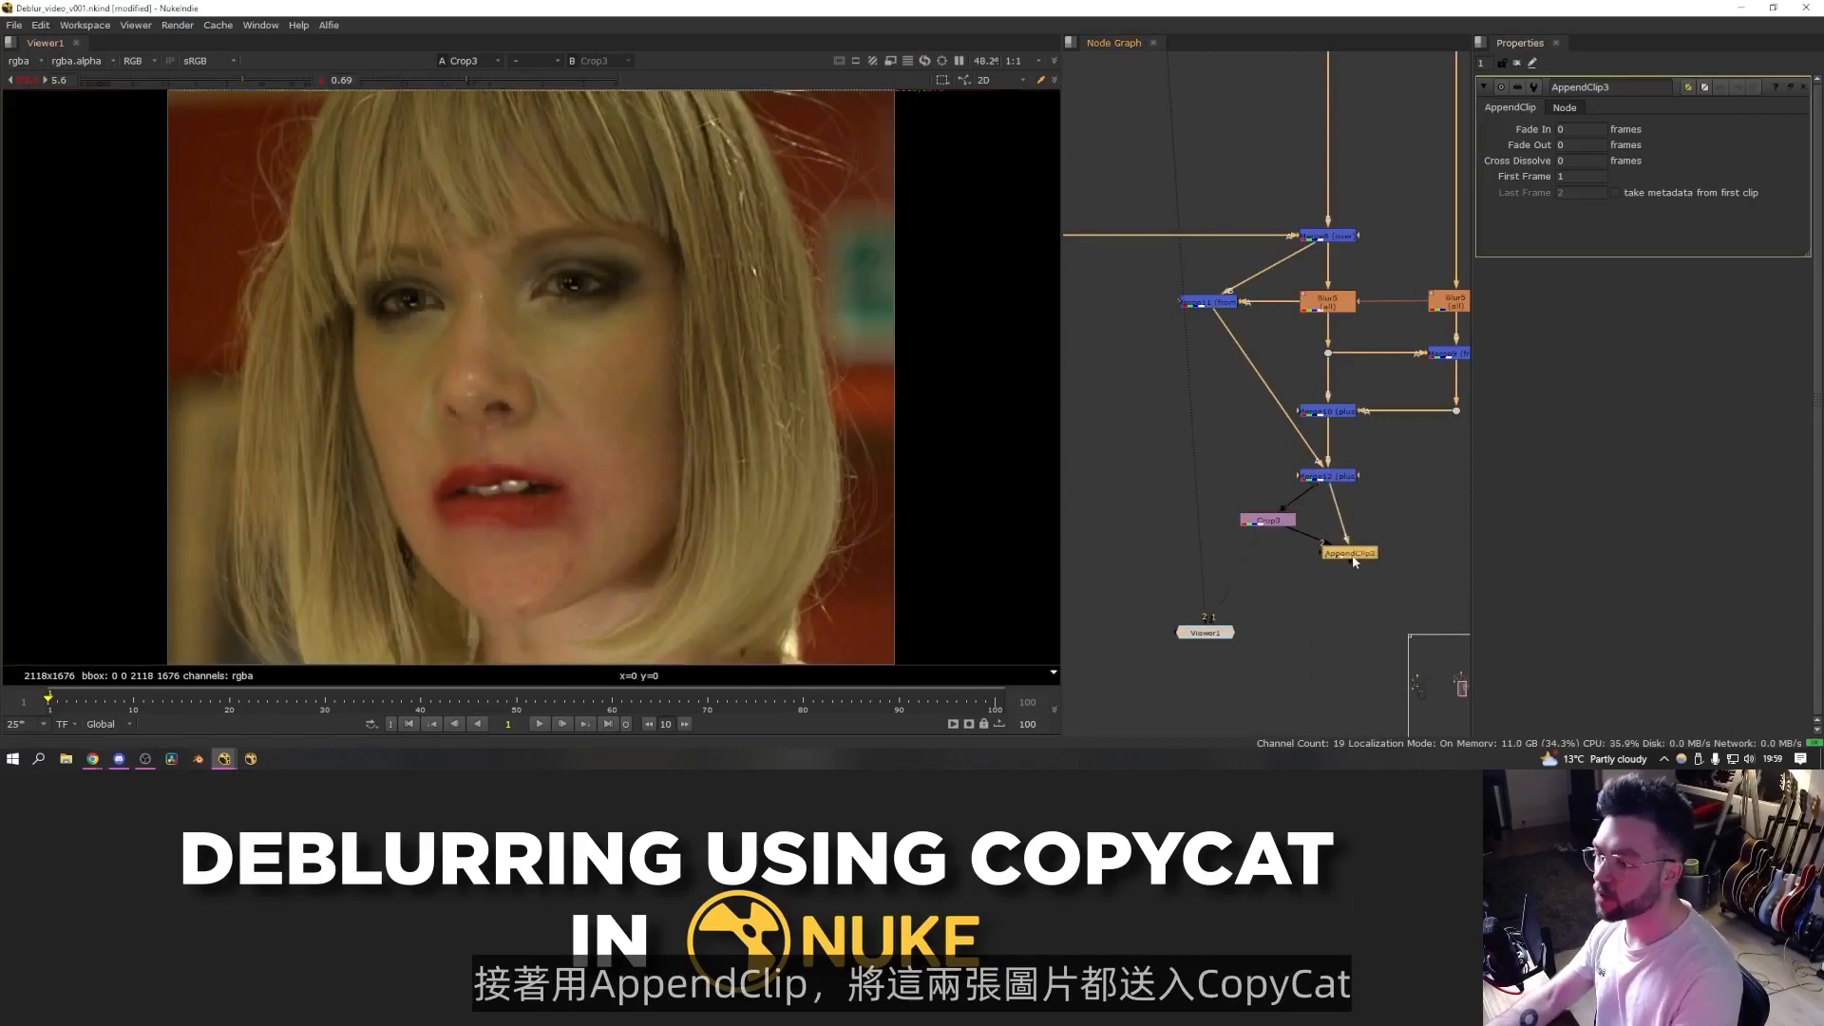
{"action": "key", "text": "1"}
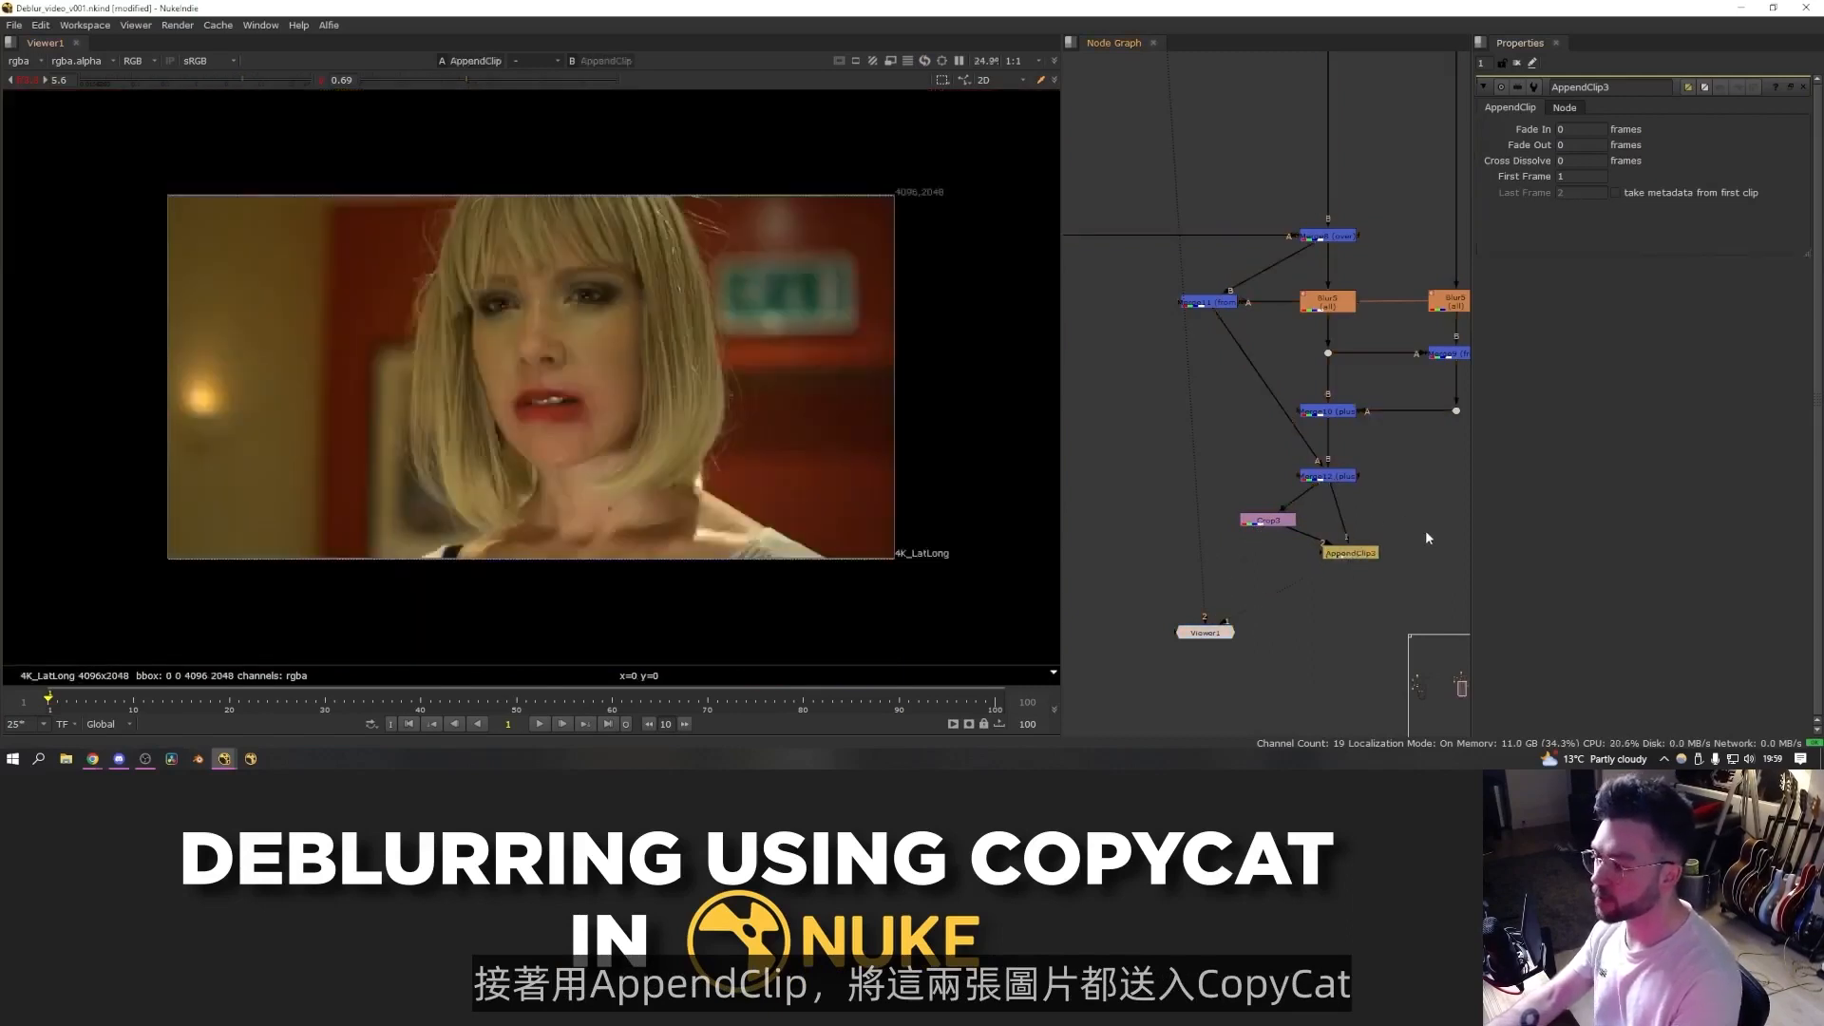
- Add a Remove node after the AppendClip set to keep only the rgb channels
{"action": "key", "text": "Tab"}
{"action": "type", "text": "remov"}
{"action": "key", "text": "Down"}
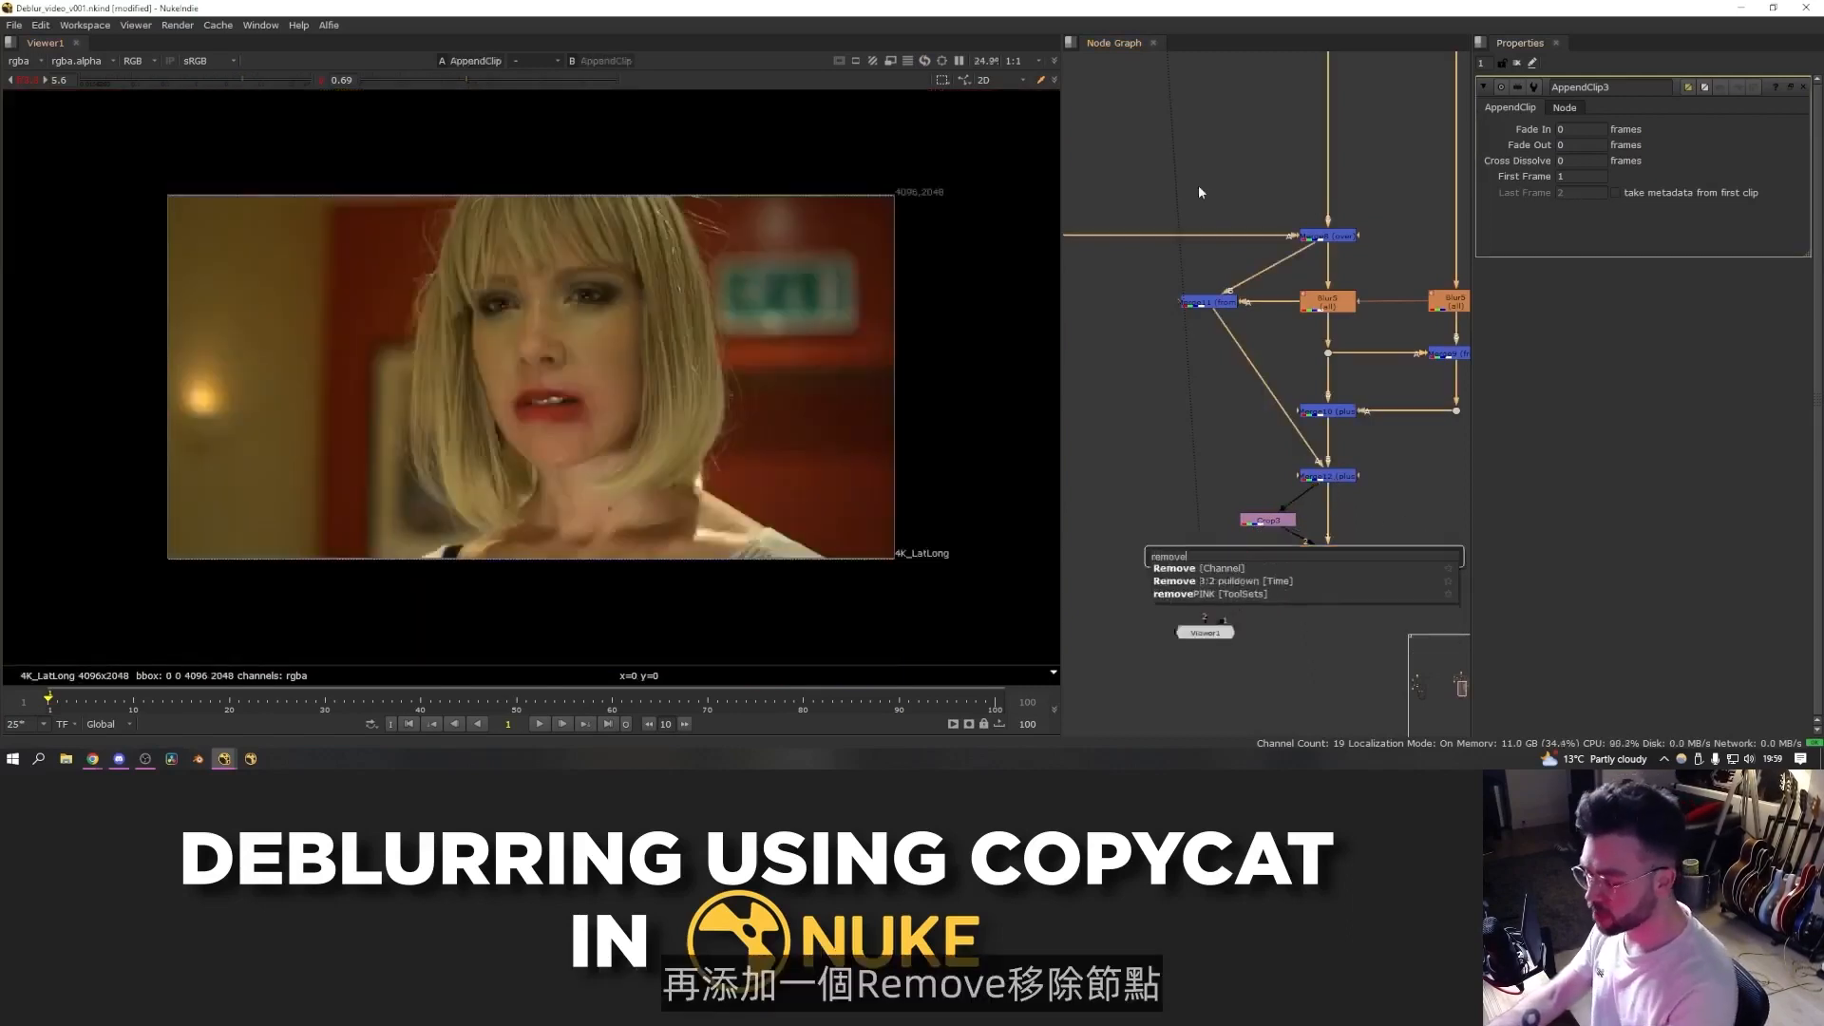
{"action": "key", "text": "Return"}
{"action": "left_click", "coordinate": [1558, 130]}
{"action": "left_click", "coordinate": [1566, 150]}
{"action": "left_click", "coordinate": [1569, 196]}
{"action": "key", "text": "f"}
{"action": "key", "text": "f"}
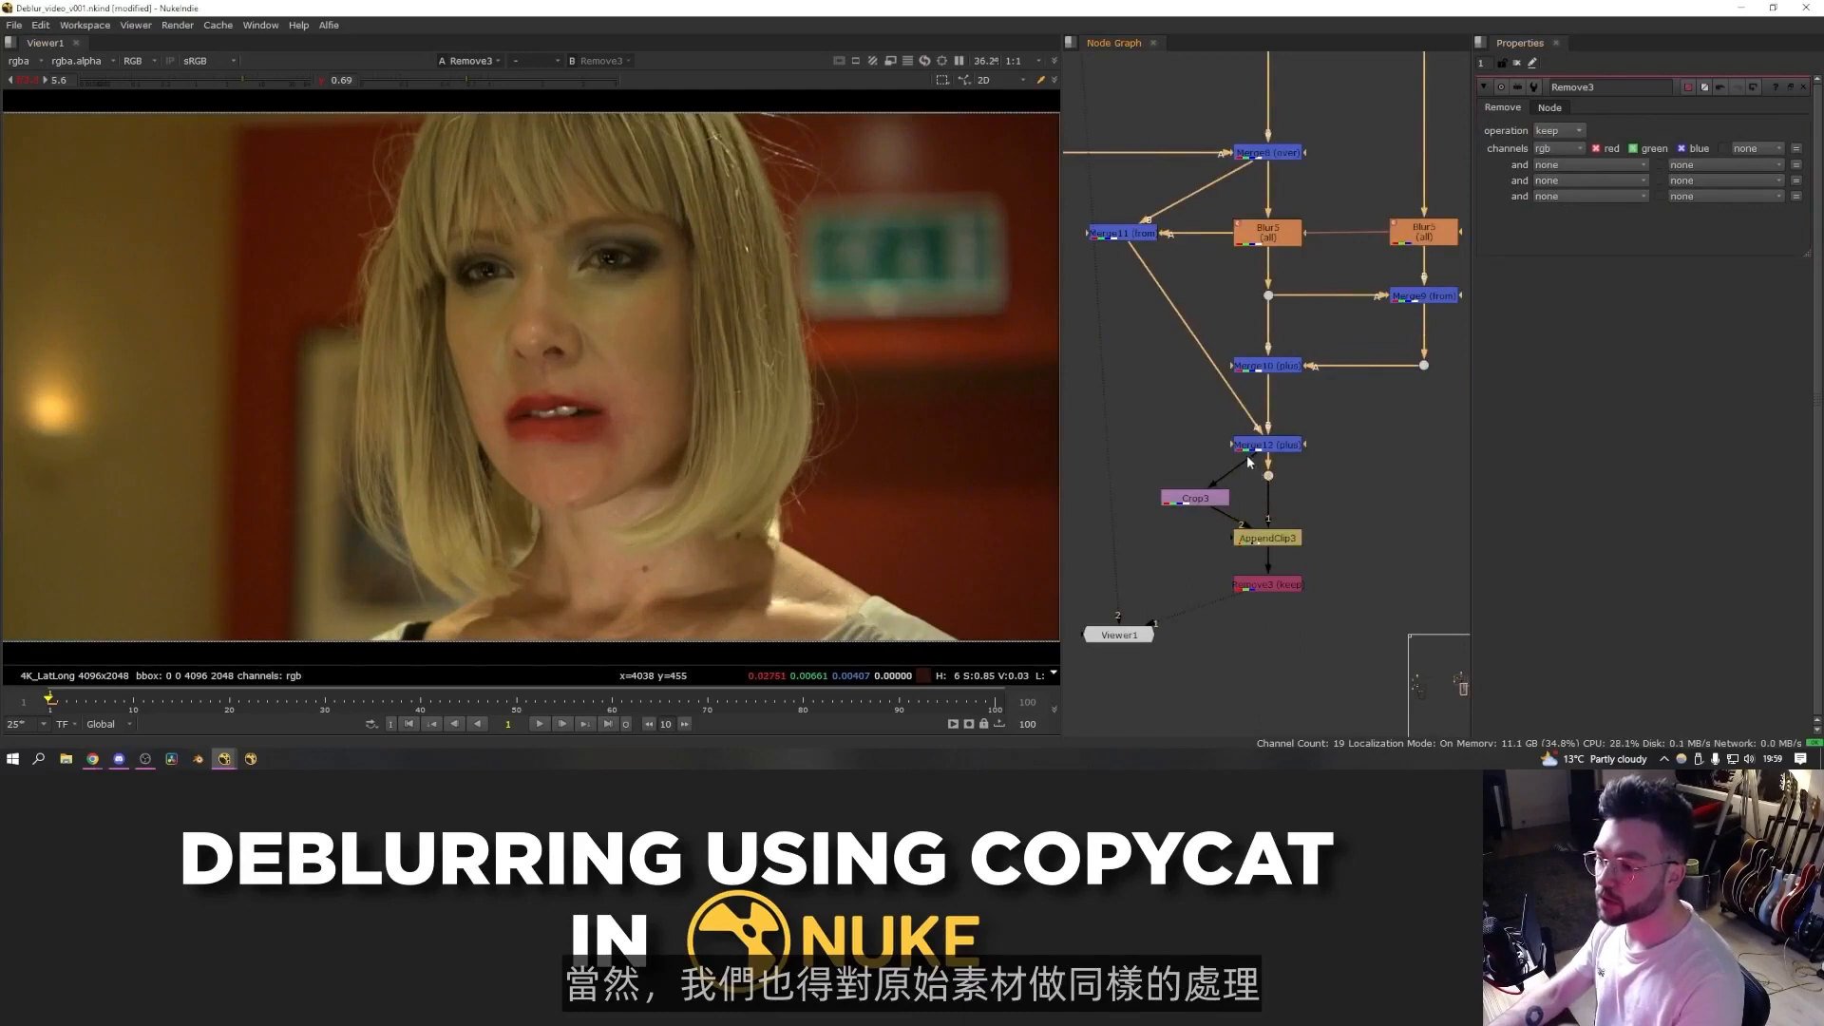
- Copy the Crop, AppendClip and Remove nodes and paste them onto the original source branch
{"action": "left_click_drag", "start_coordinate": [1219, 502], "coordinate": [1214, 510]}
{"action": "left_click_drag", "start_coordinate": [1370, 460], "coordinate": [1165, 593]}
{"action": "scroll", "coordinate": [1303, 555], "scroll_direction": "down", "scroll_amount": 5}
{"action": "key", "text": "ctrl+c"}
{"action": "key", "text": "ctrl+v"}
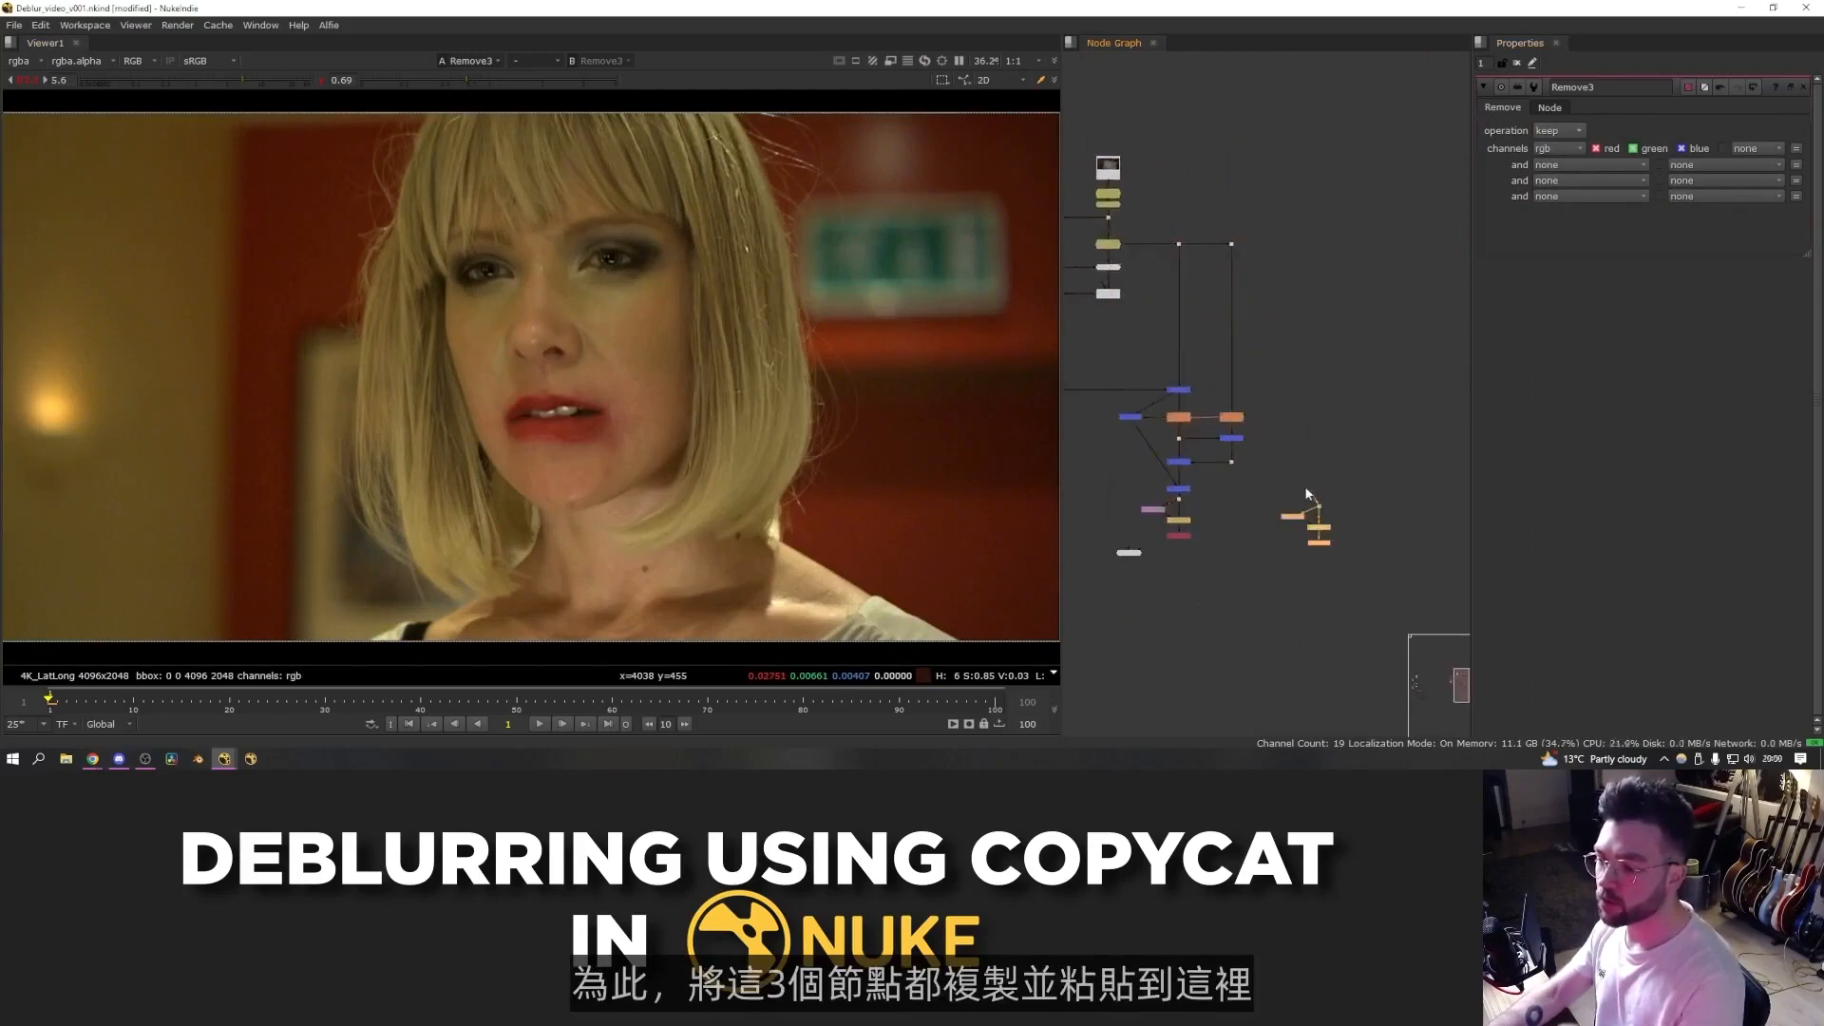
{"action": "left_click_drag", "start_coordinate": [1319, 501], "coordinate": [1200, 250]}
{"action": "left_click_drag", "start_coordinate": [1275, 384], "coordinate": [1319, 244], "text": "ctrl"}
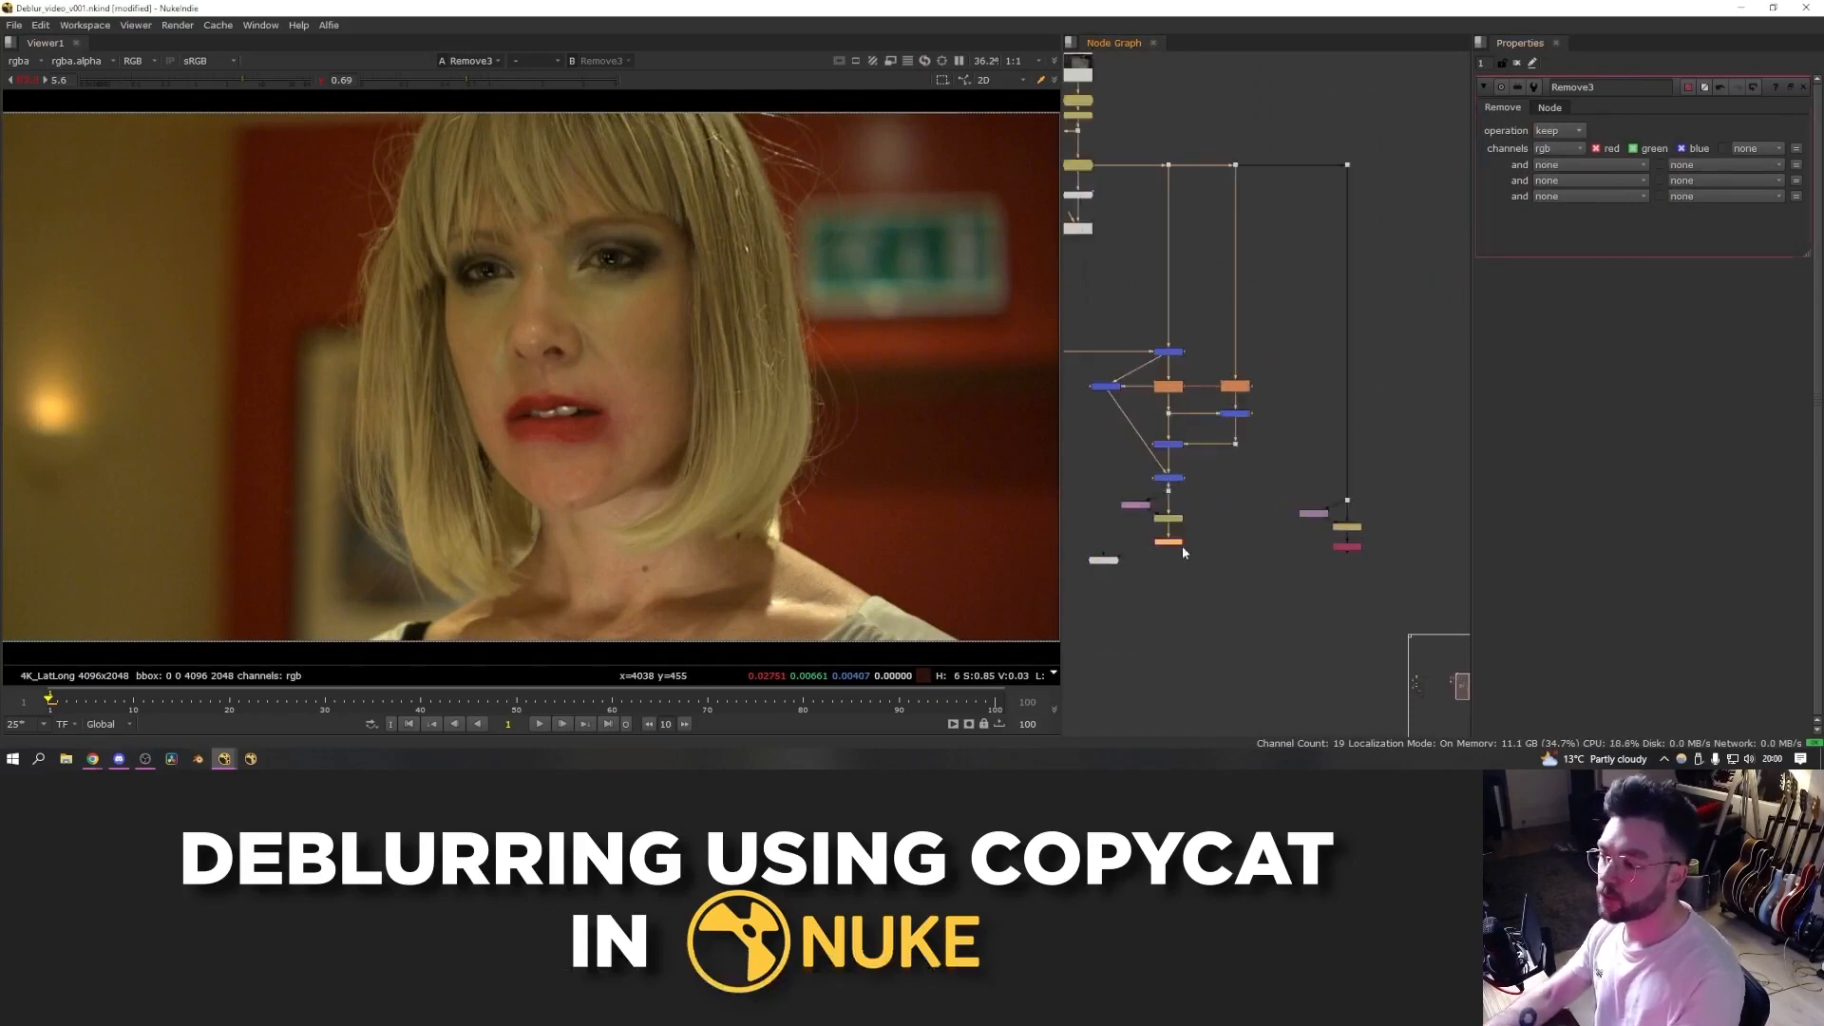
- Compare the outputs of the two Remove nodes in the viewer
{"action": "left_click", "coordinate": [1341, 549], "text": "ctrl+shift"}
{"action": "key", "text": "1"}
{"action": "key", "text": "2"}
{"action": "key", "text": "1"}
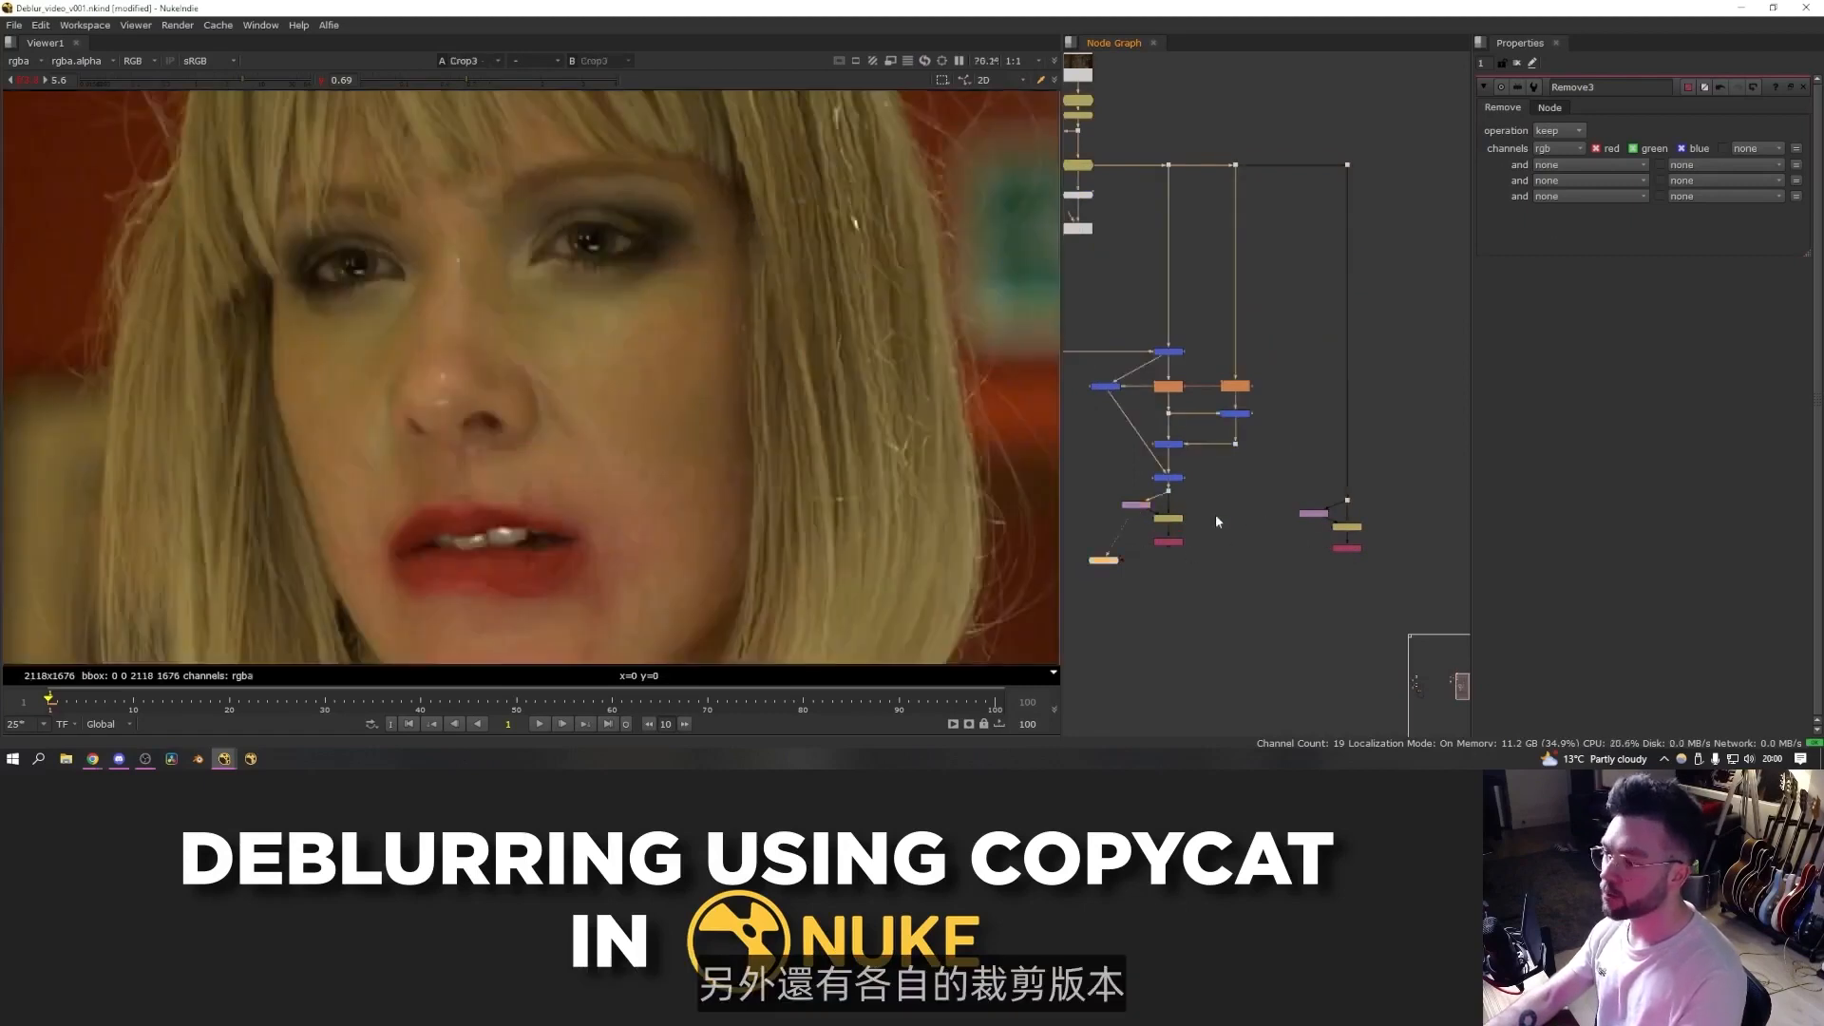
{"action": "left_click", "coordinate": [1315, 514]}
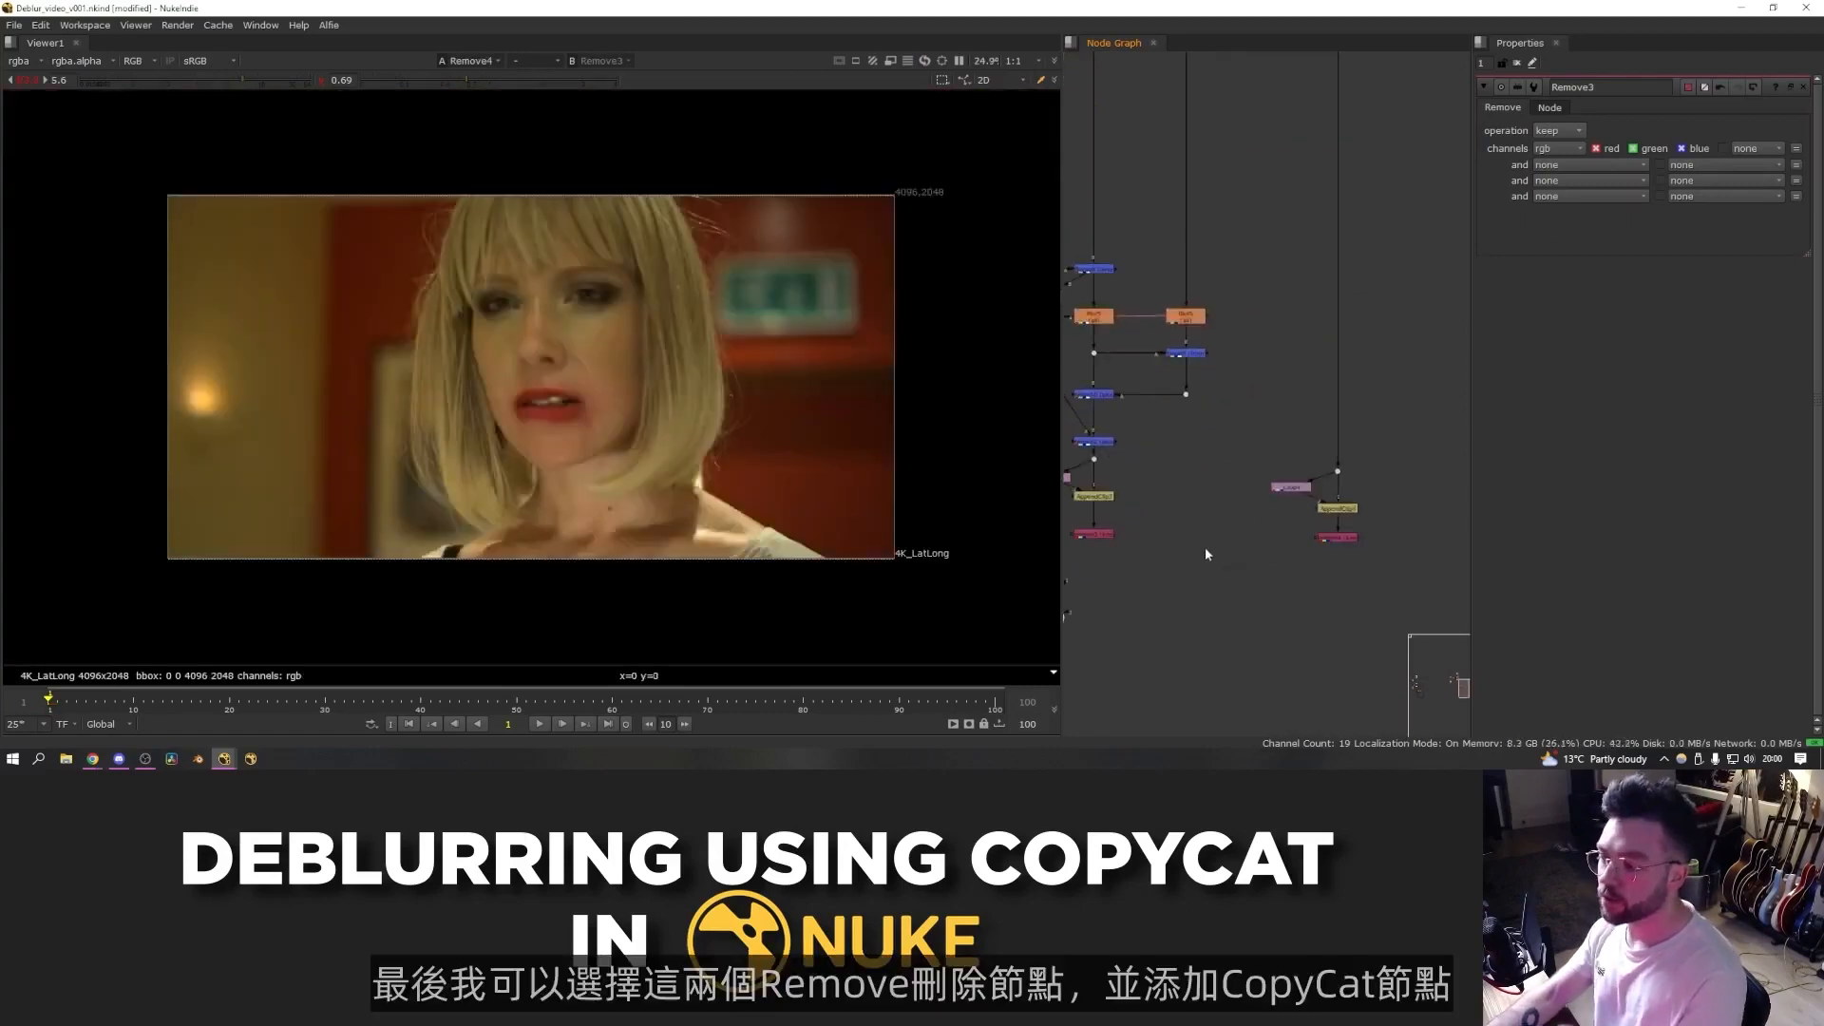
- Select both Remove nodes and add a CopyCat node fed by the source as input and the composite as ground truth
{"action": "middle_click_drag", "start_coordinate": [1204, 545], "coordinate": [1247, 534]}
{"action": "left_click_drag", "start_coordinate": [1430, 516], "coordinate": [1073, 564]}
{"action": "key", "text": "Tab"}
{"action": "type", "text": "copycat"}
{"action": "key", "text": "Return"}
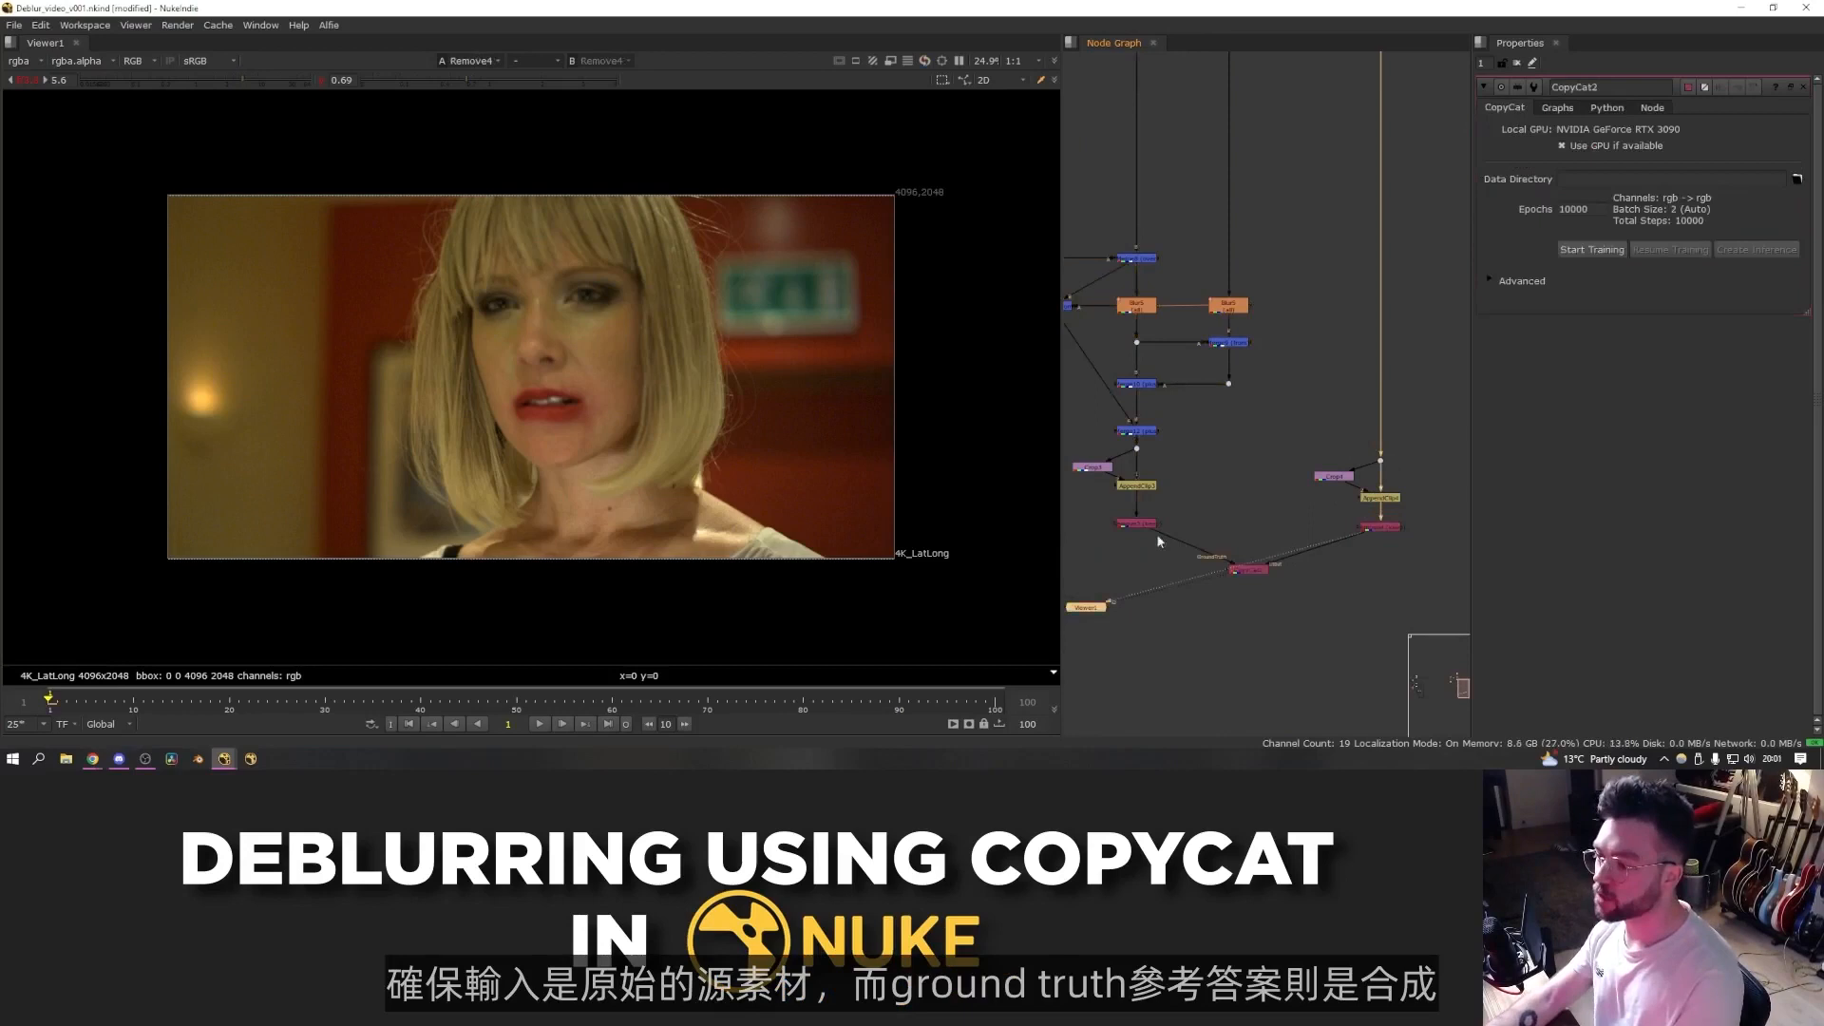
{"action": "key", "text": "1"}
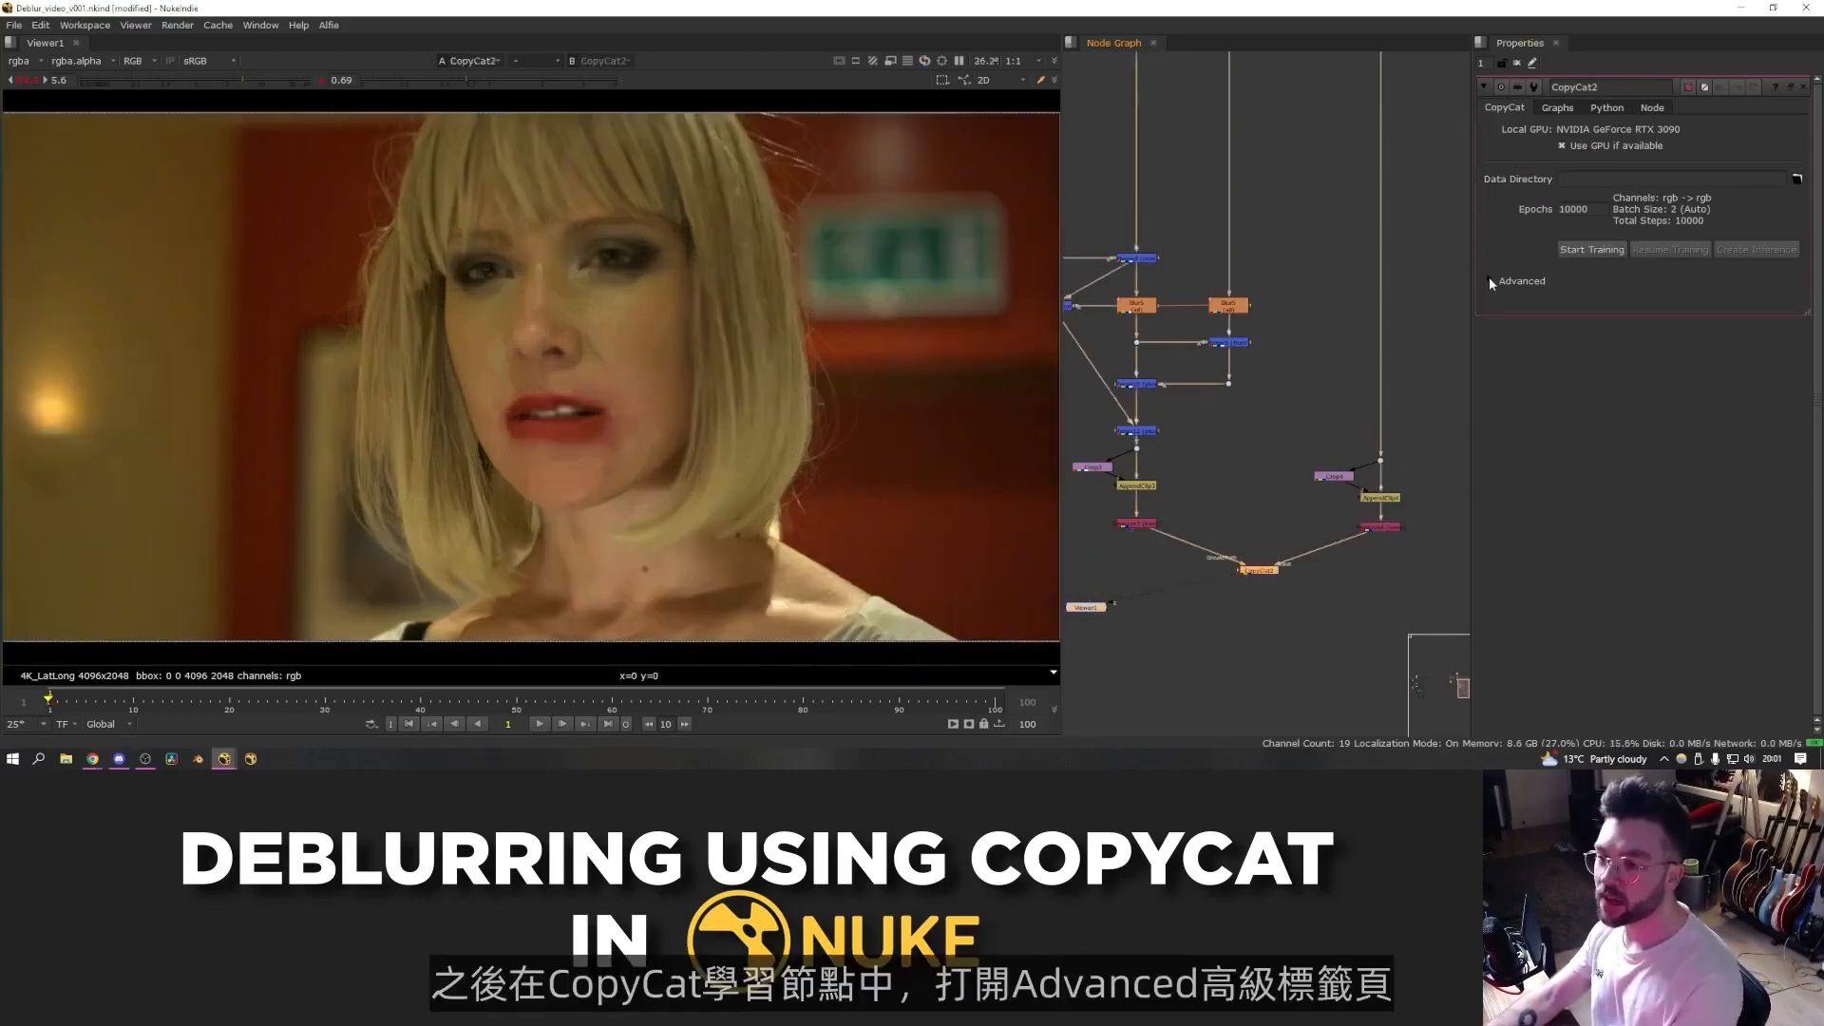
- Set the CopyCat's initial weights to Deblur in its advanced settings
{"action": "left_click", "coordinate": [1490, 282]}
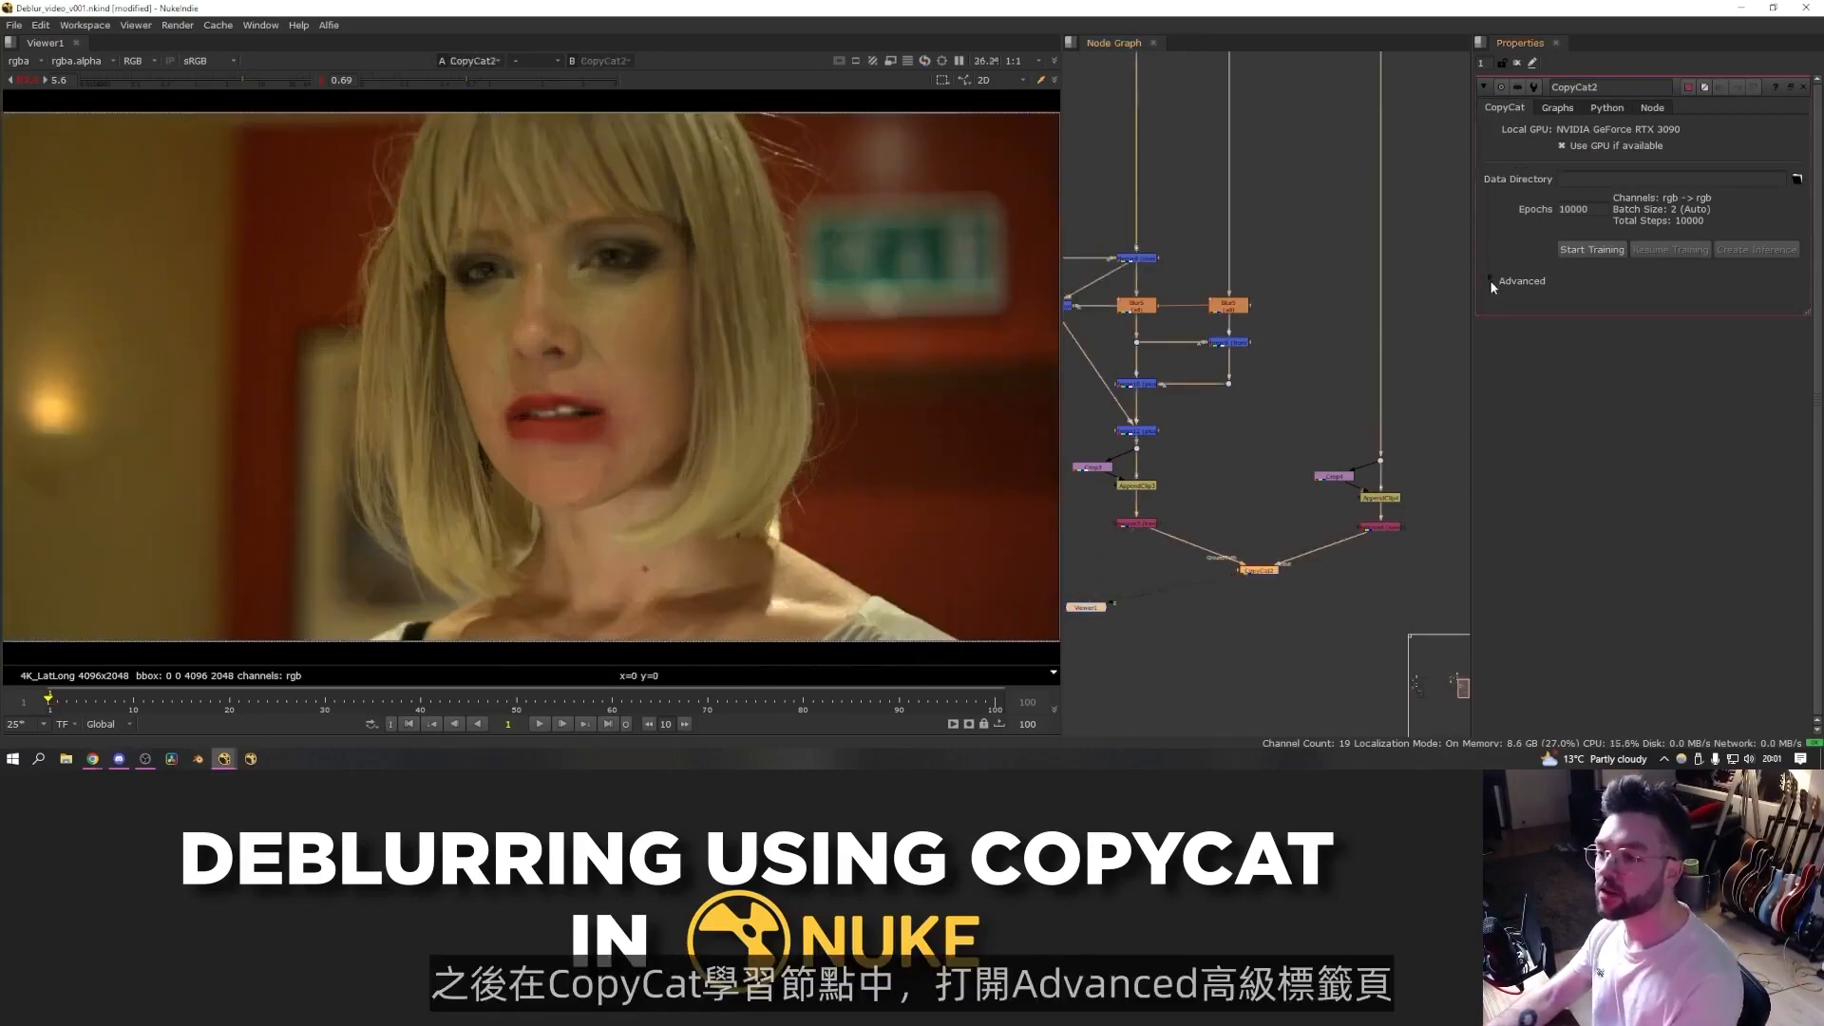
{"action": "left_click", "coordinate": [1622, 300]}
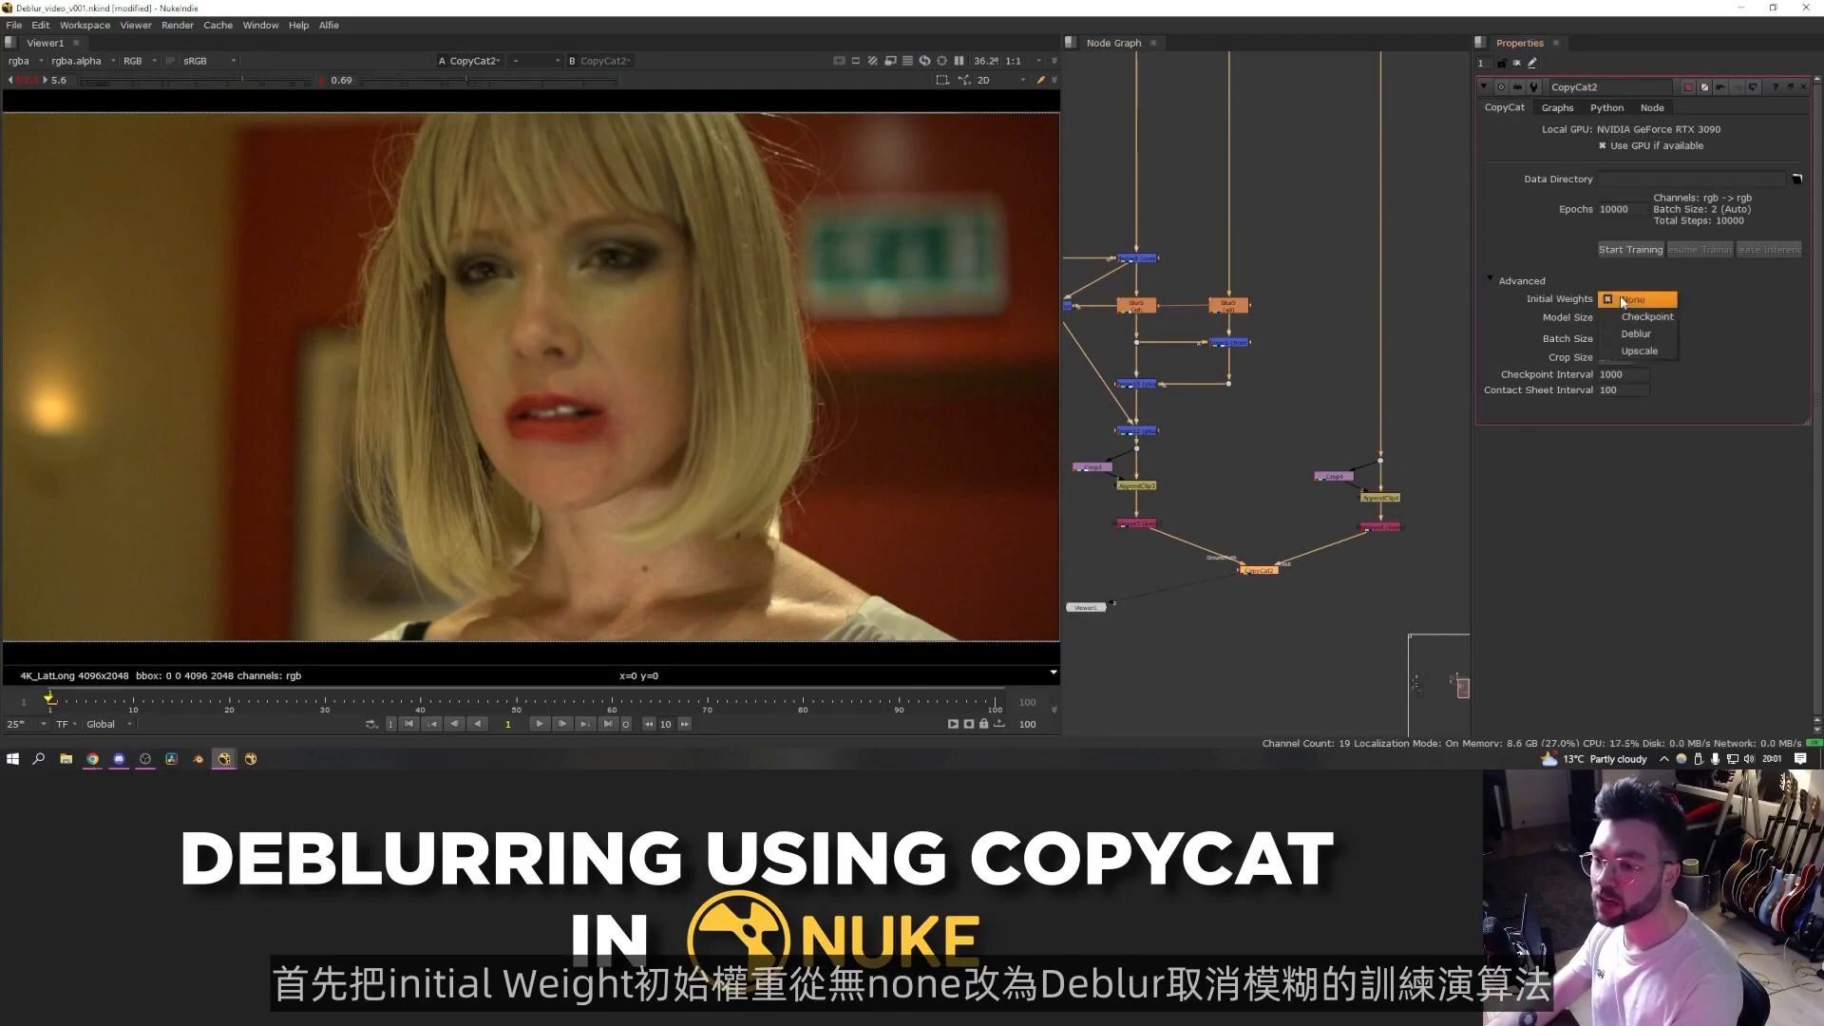
{"action": "left_click", "coordinate": [1634, 333]}
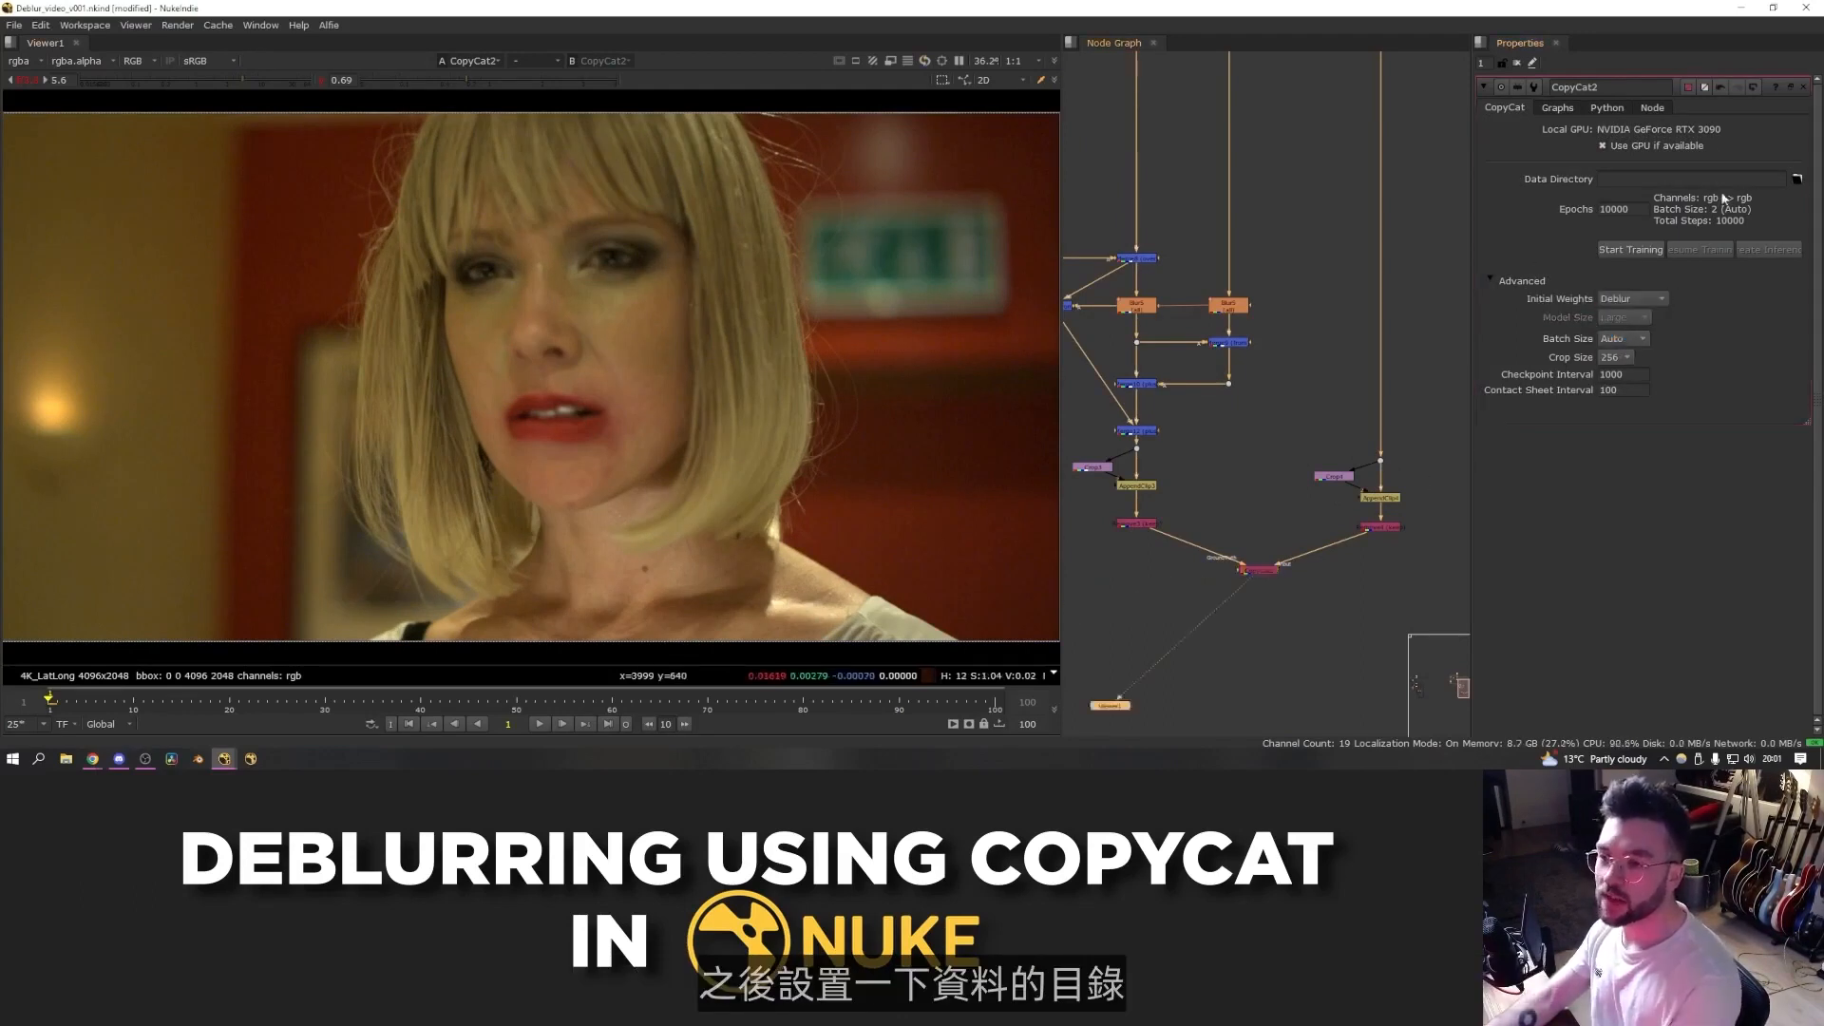
- Set the CopyCat data directory to the Nuke Video/LoveBug_Refocus/CopyCat folder
{"action": "left_click", "coordinate": [1796, 178]}
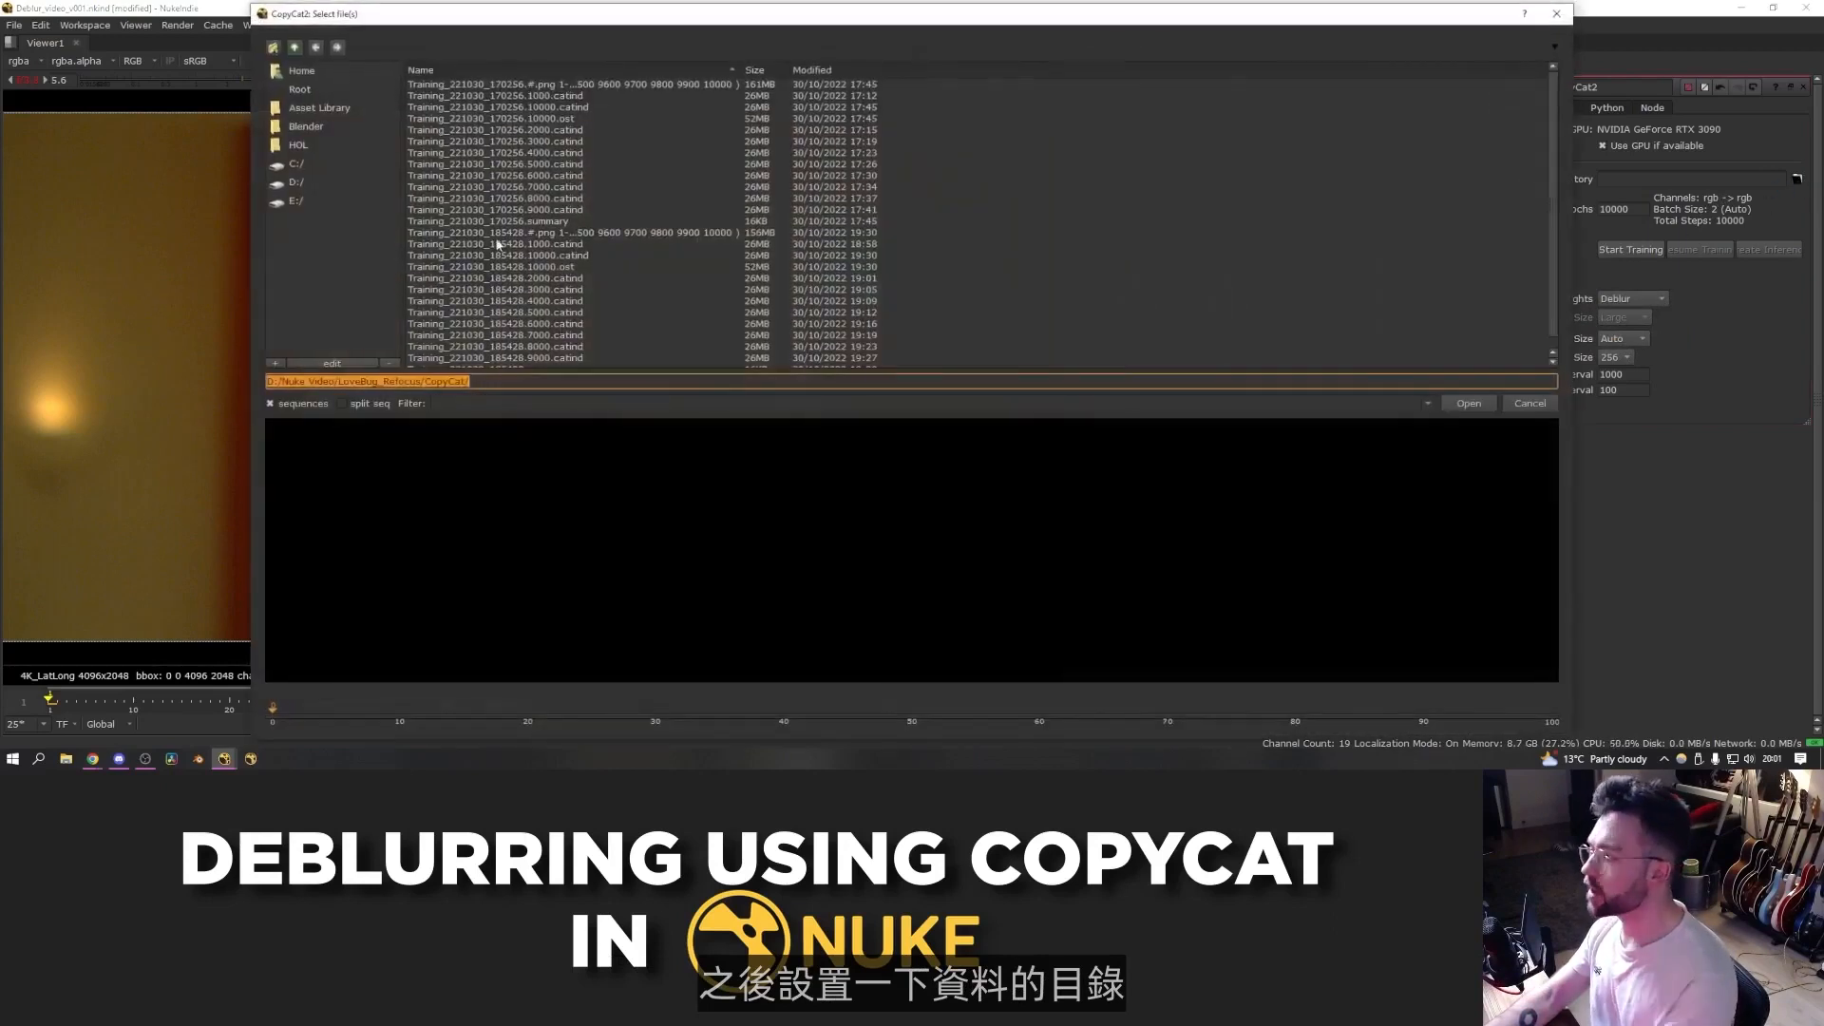
{"action": "left_click", "coordinate": [344, 182]}
{"action": "double_click", "coordinate": [474, 86]}
{"action": "left_click", "coordinate": [1466, 404]}
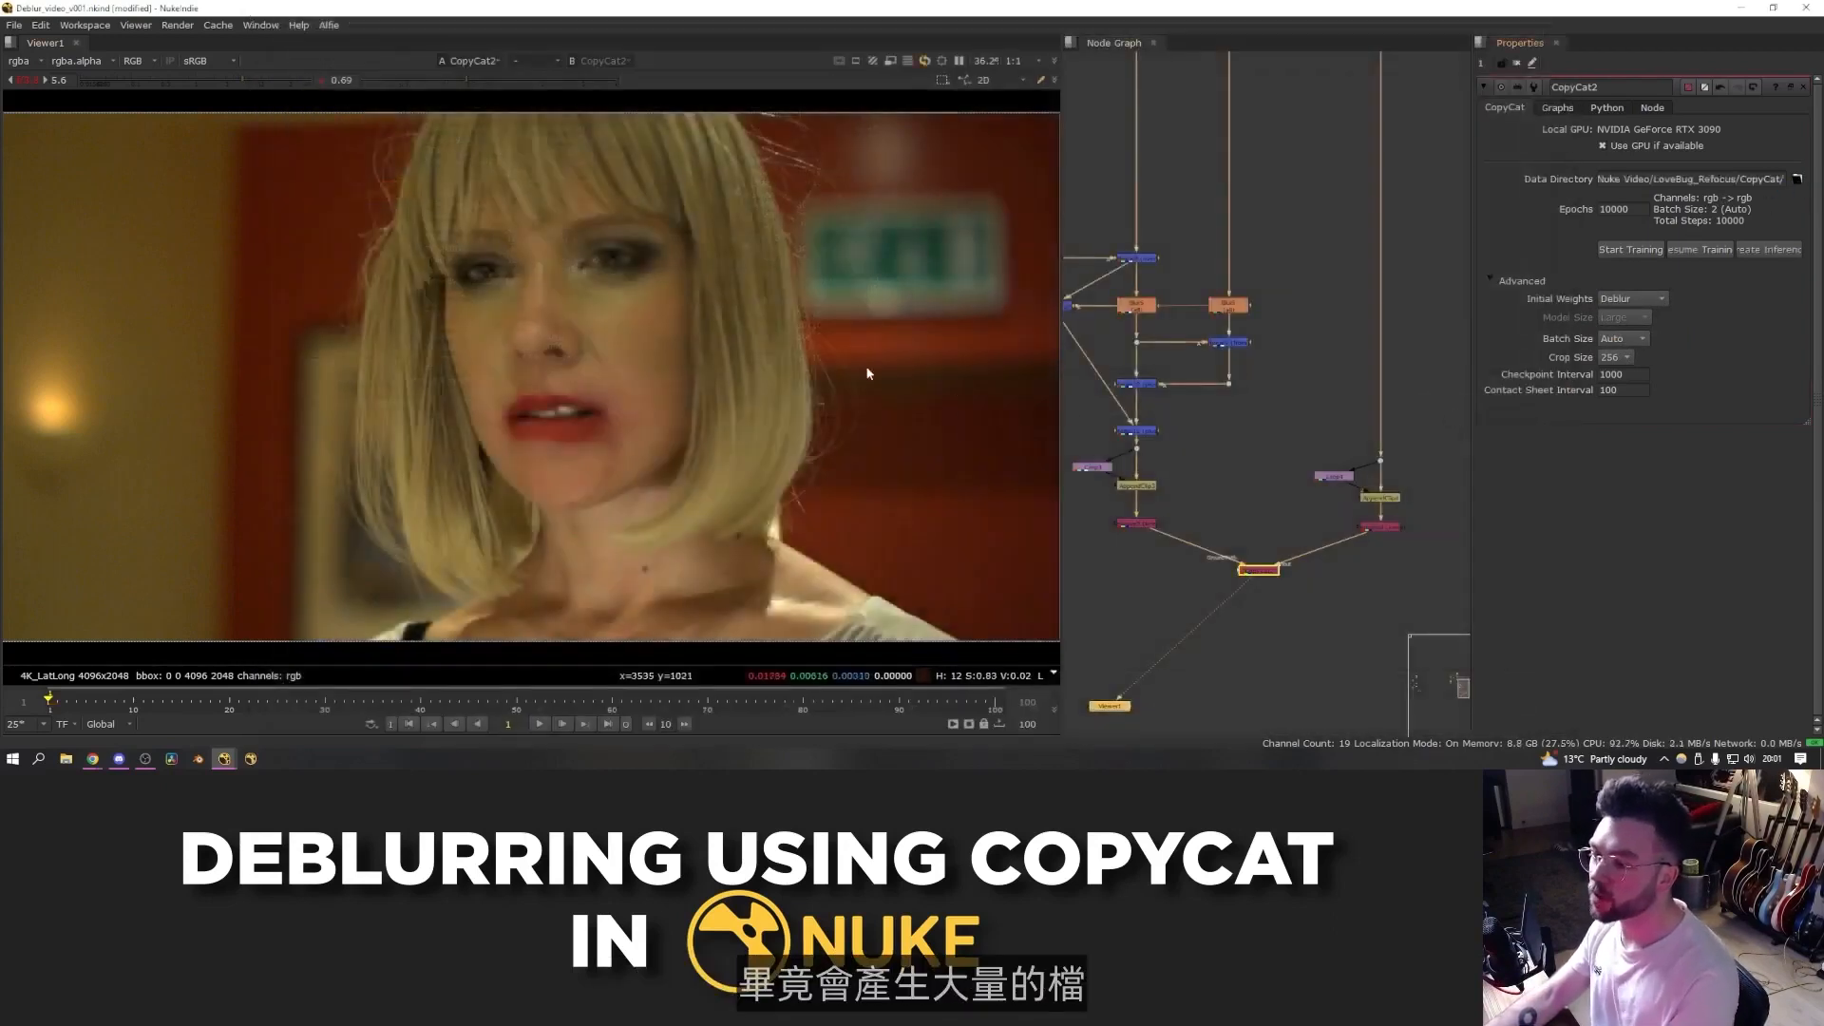
- Start CopyCat training
{"action": "left_click_drag", "start_coordinate": [1263, 569], "coordinate": [1265, 573]}
{"action": "left_click", "coordinate": [1283, 559]}
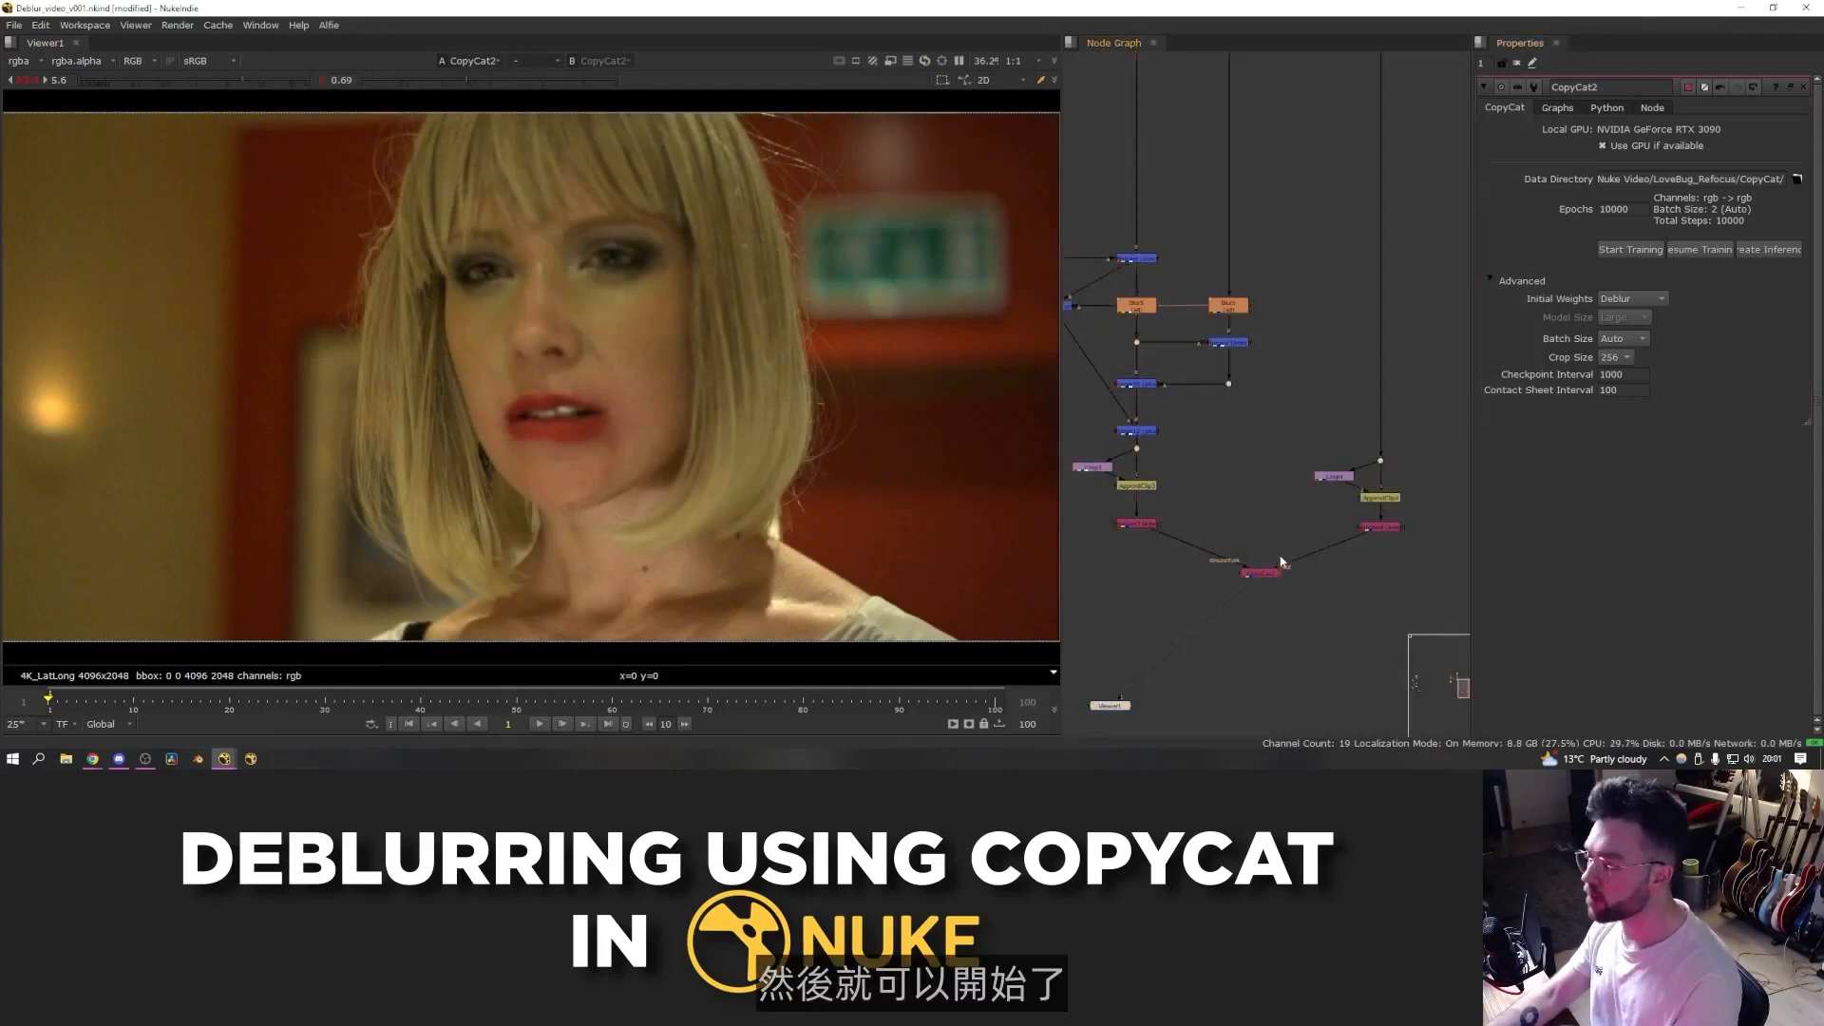
{"action": "left_click", "coordinate": [1622, 249]}
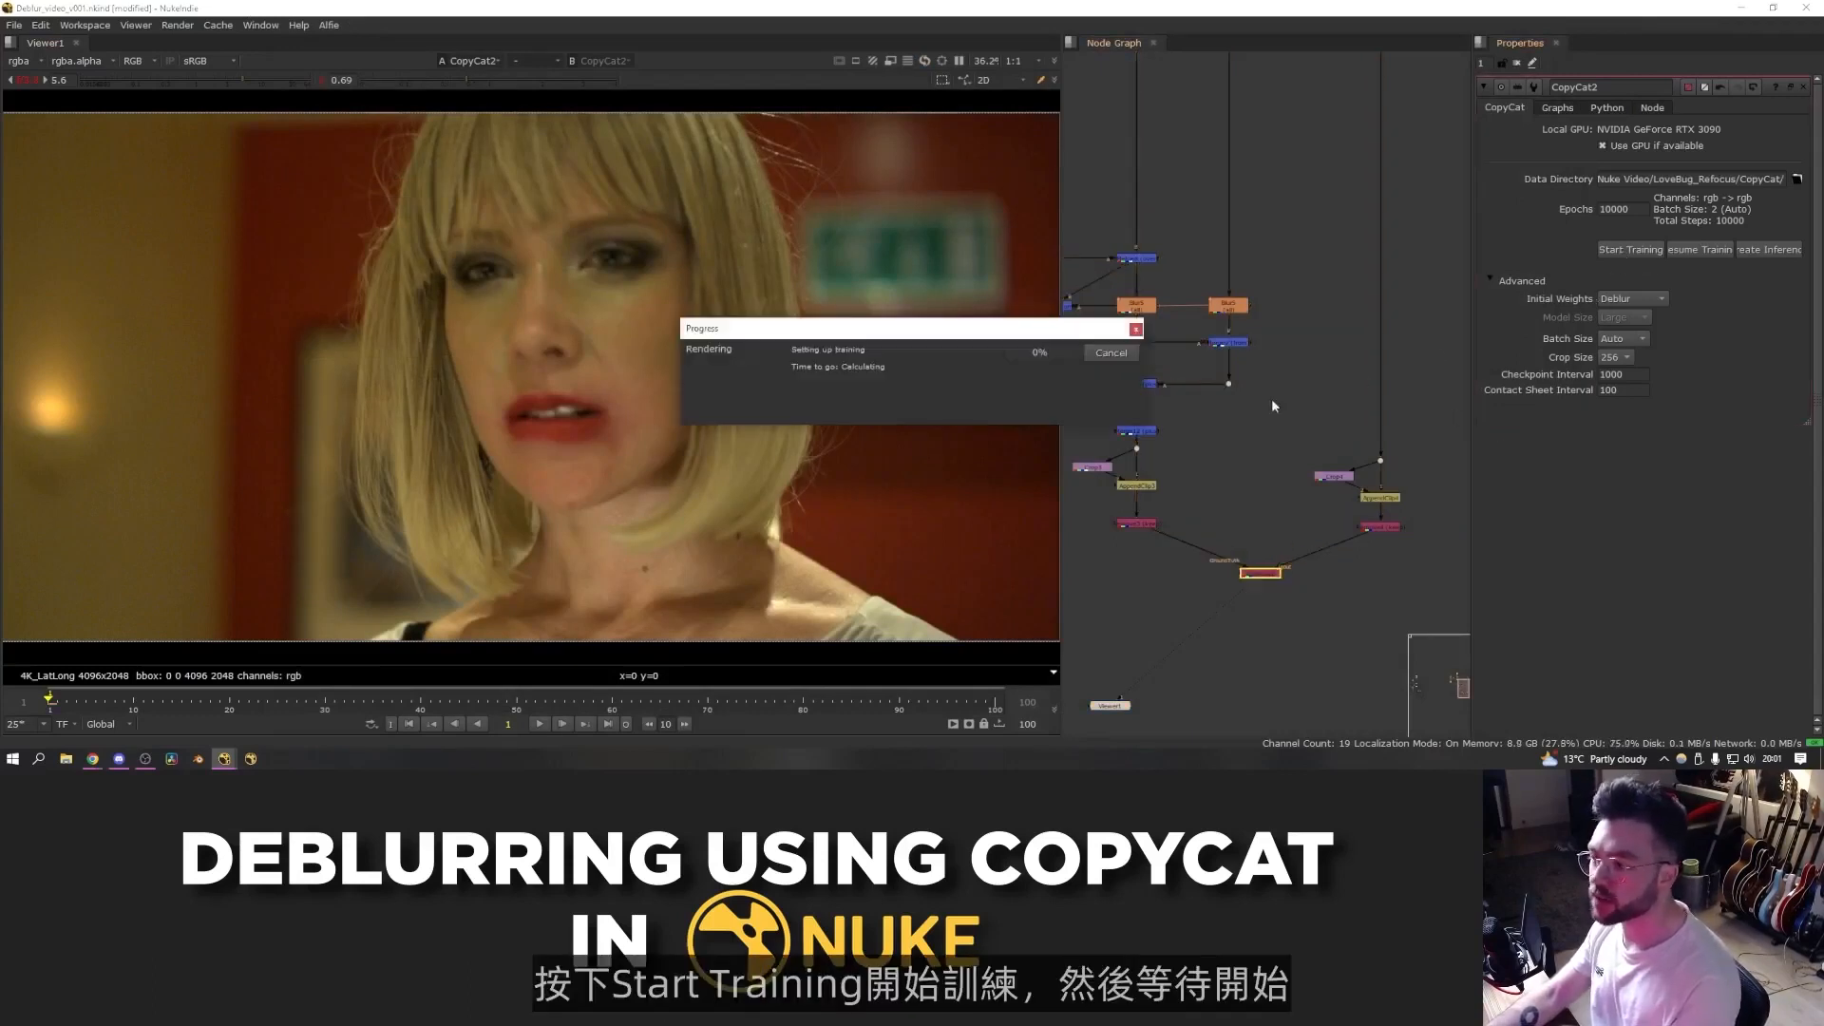
- Open the Nuke console window to inspect the training log
{"action": "left_click", "coordinate": [226, 761]}
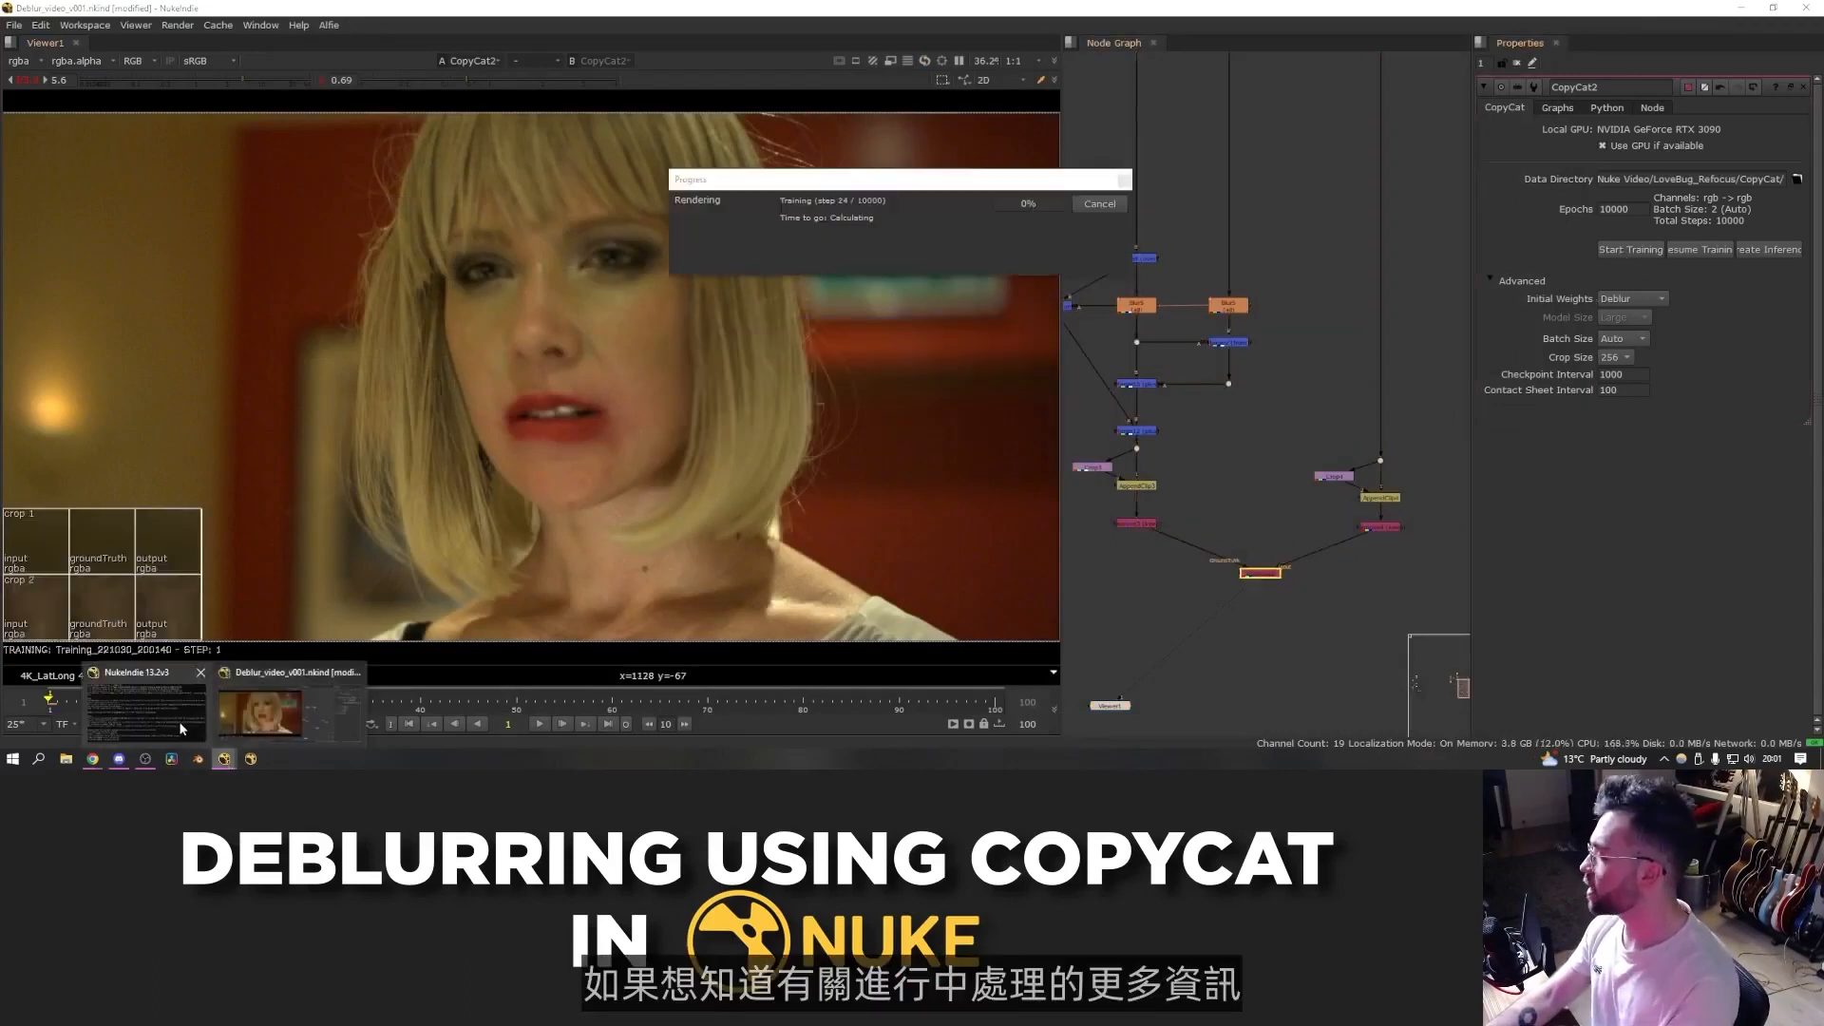
{"action": "left_click", "coordinate": [176, 726]}
{"action": "left_click_drag", "start_coordinate": [441, 66], "coordinate": [508, 120]}
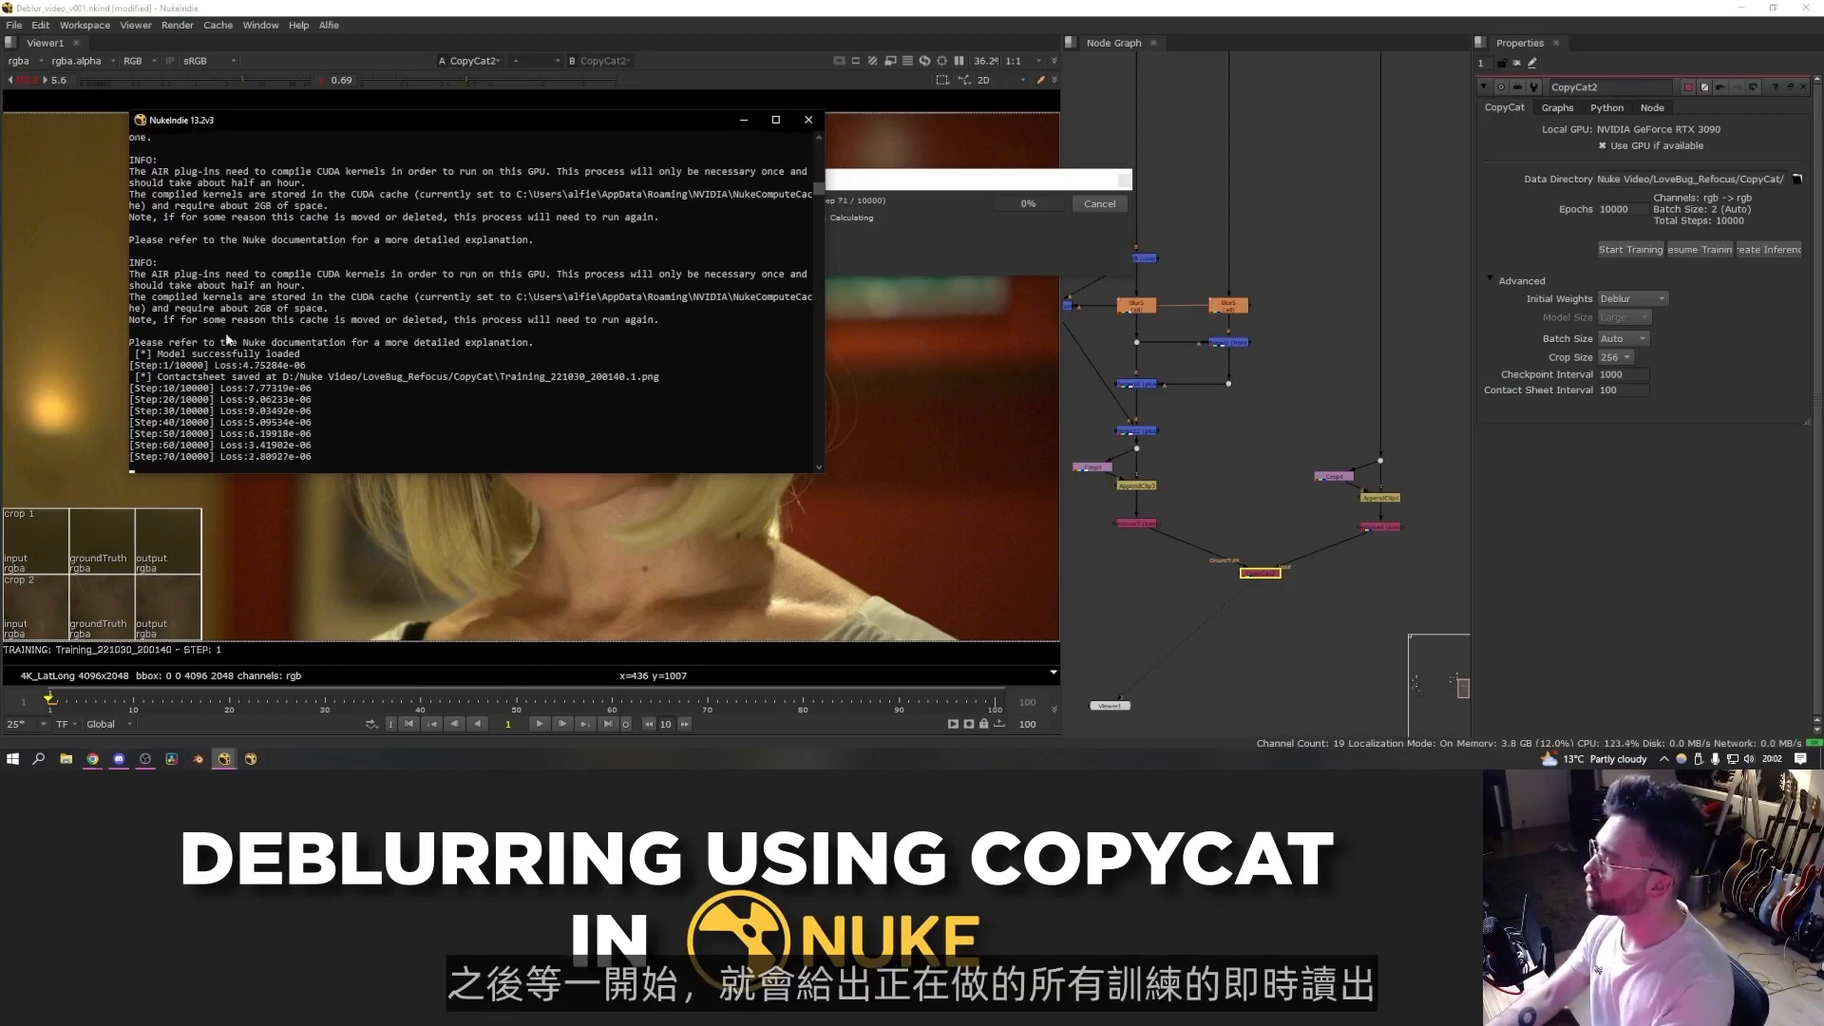
{"action": "left_click", "coordinate": [894, 179]}
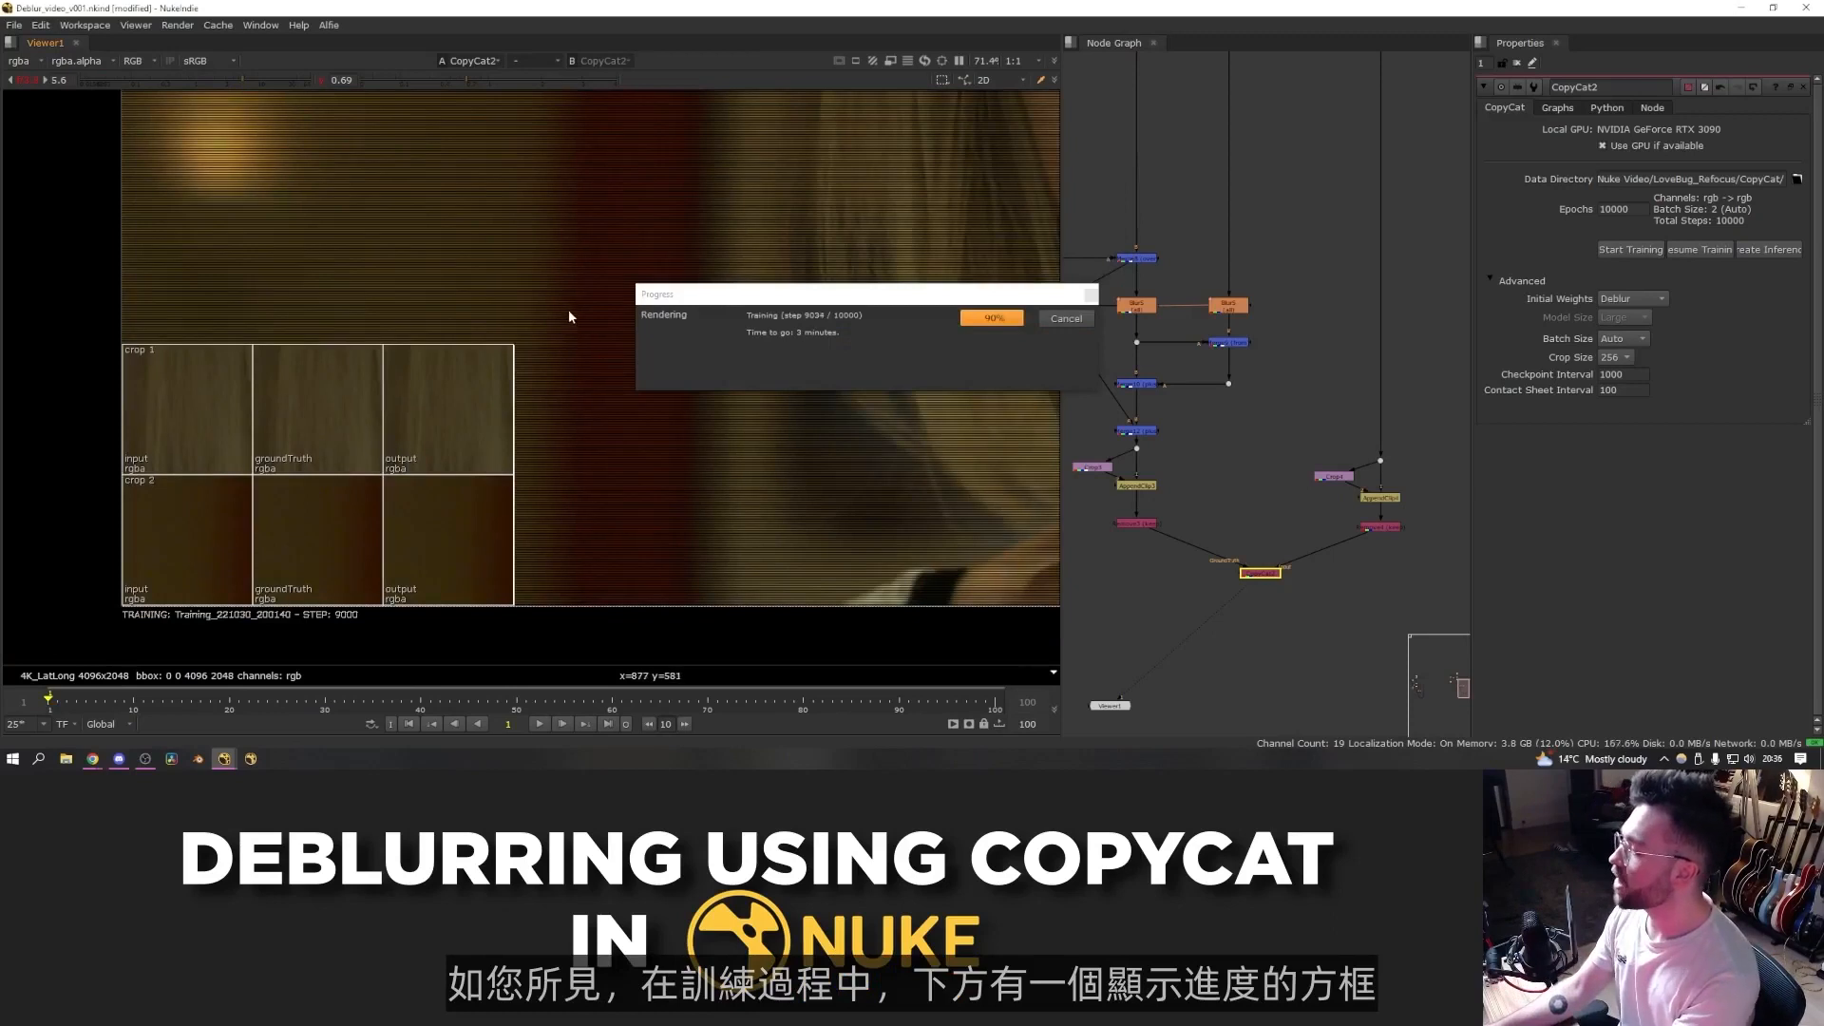
- Examine the training contact sheet of input, ground truth and output crops in the viewer
{"action": "left_click_drag", "start_coordinate": [568, 310], "coordinate": [77, 642]}
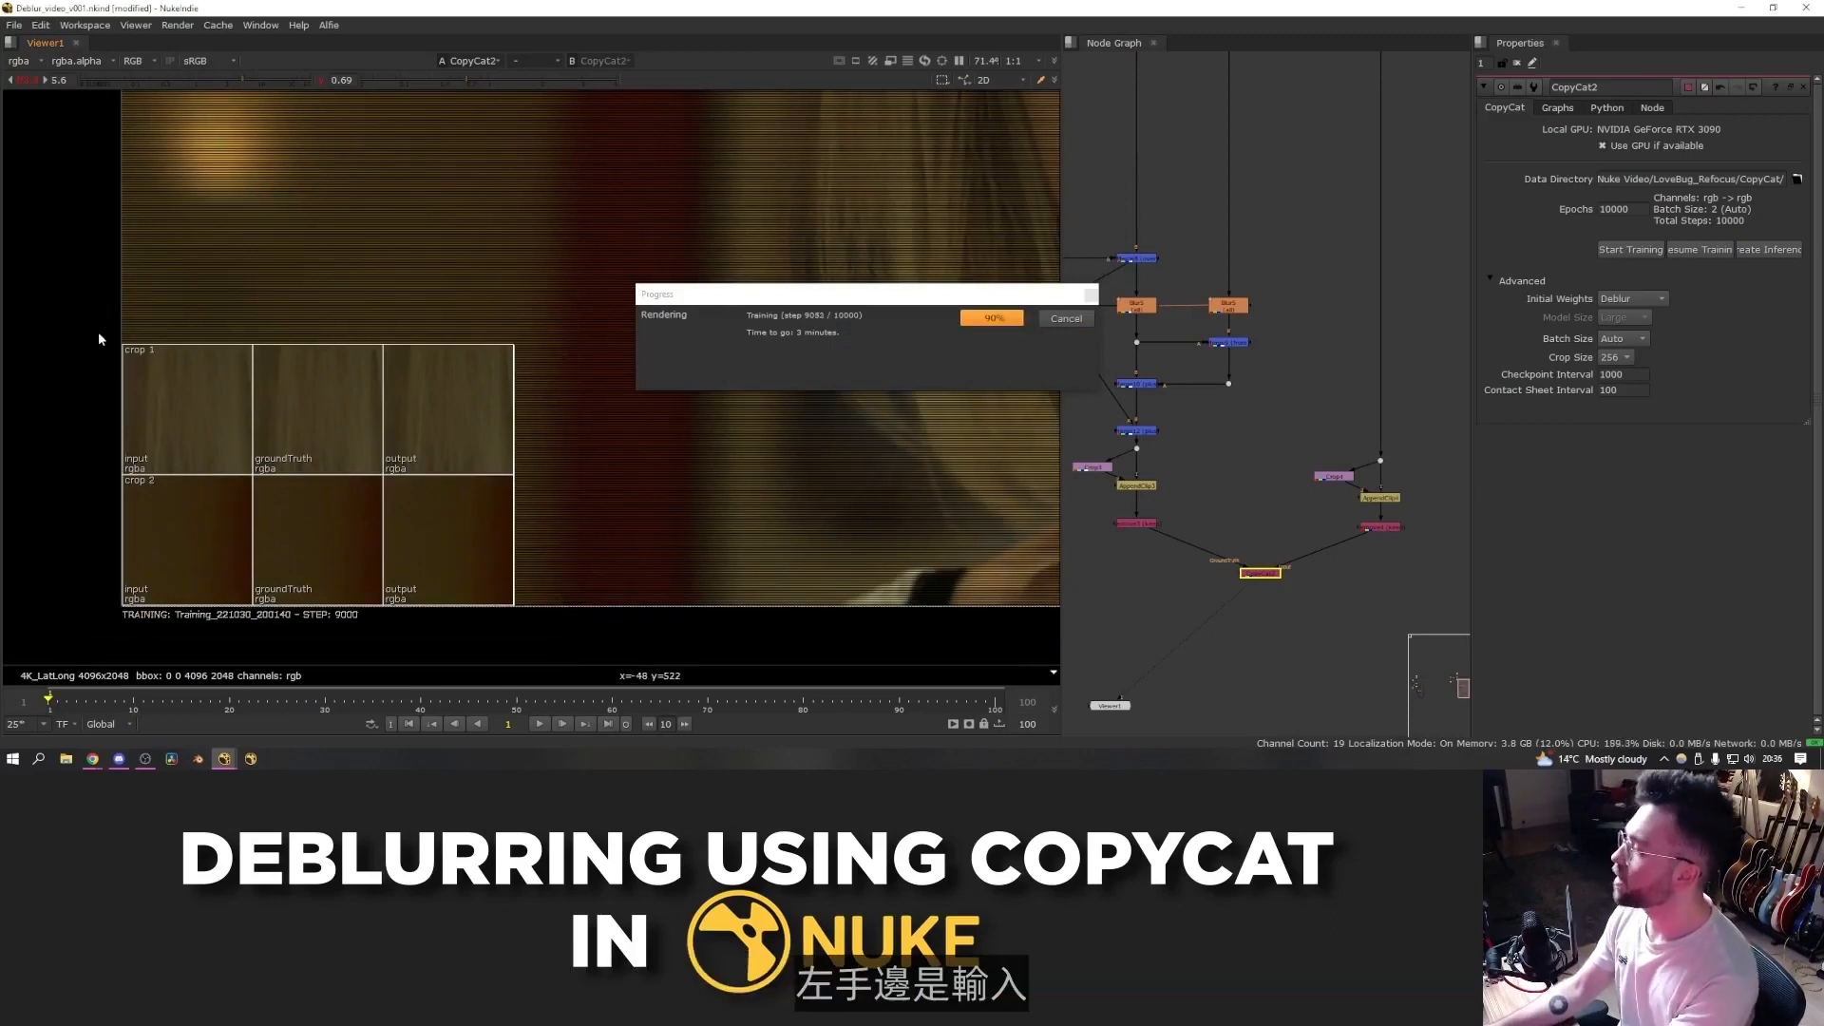
{"action": "left_click_drag", "start_coordinate": [166, 453], "coordinate": [271, 634]}
{"action": "left_click_drag", "start_coordinate": [240, 329], "coordinate": [557, 329]}
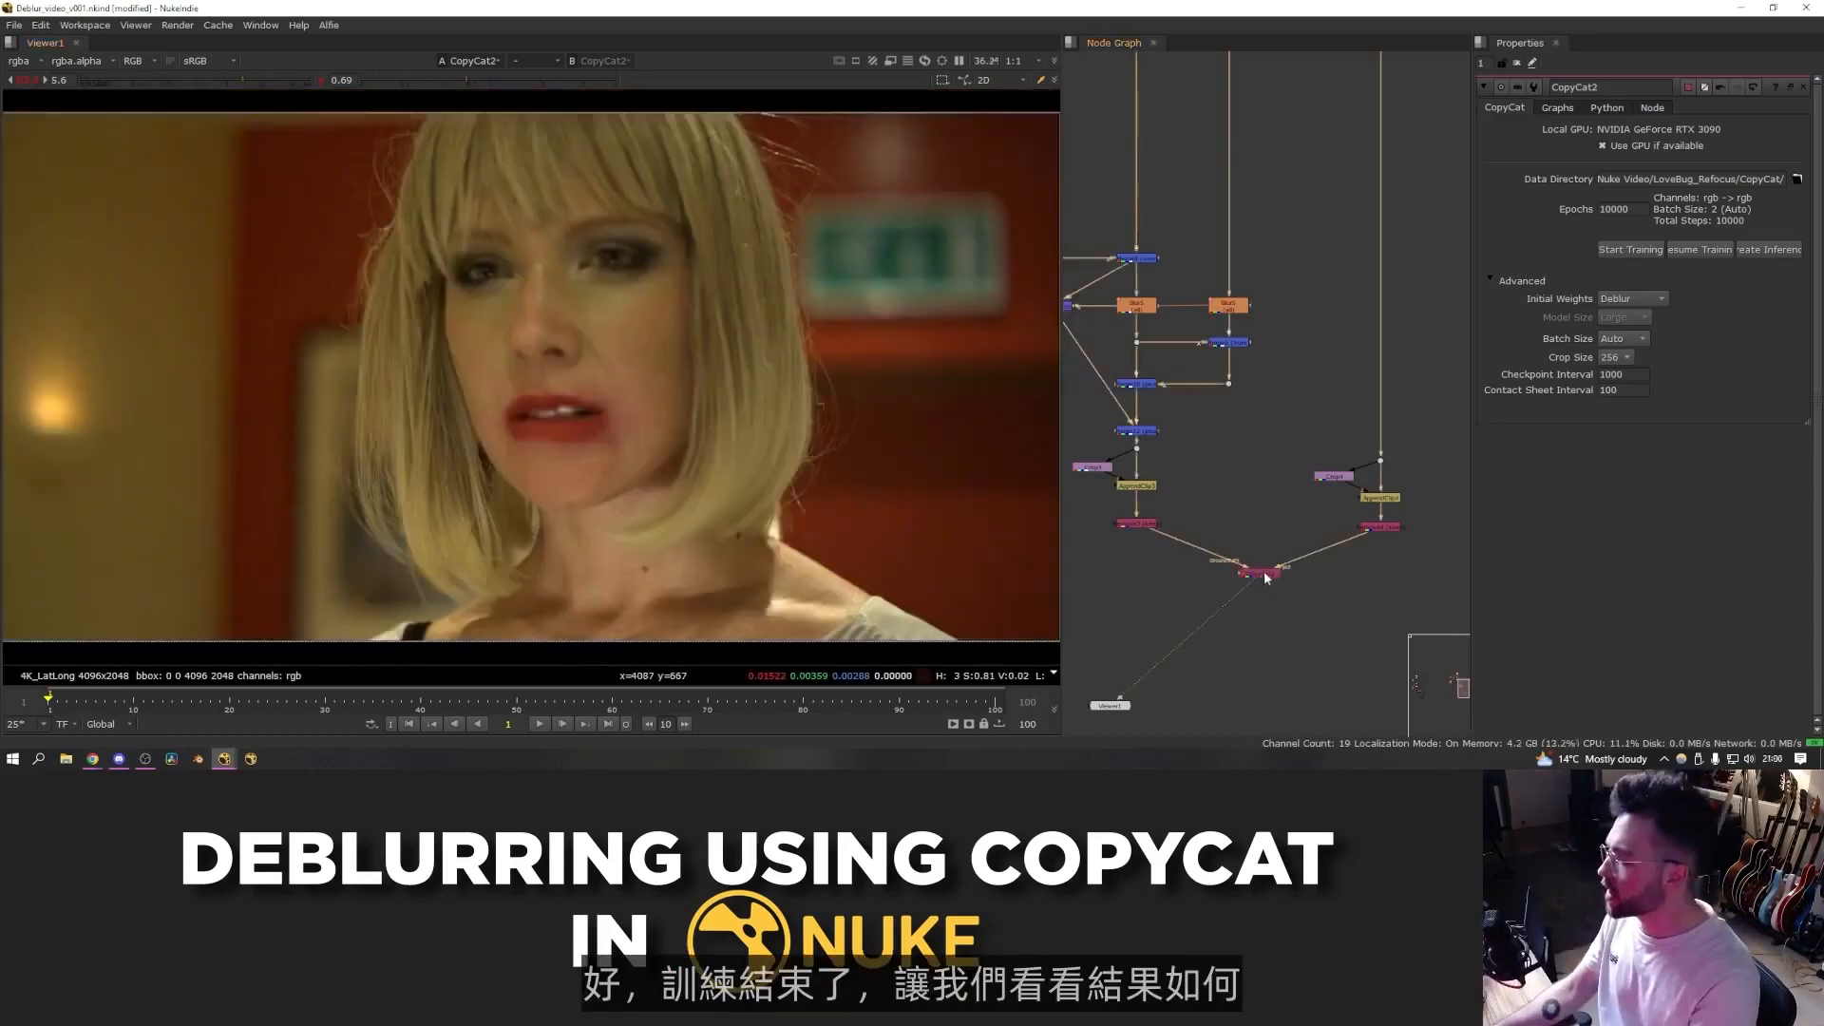
- Create an Inference node from the trained CopyCat
{"action": "left_click_drag", "start_coordinate": [1264, 573], "coordinate": [1258, 584]}
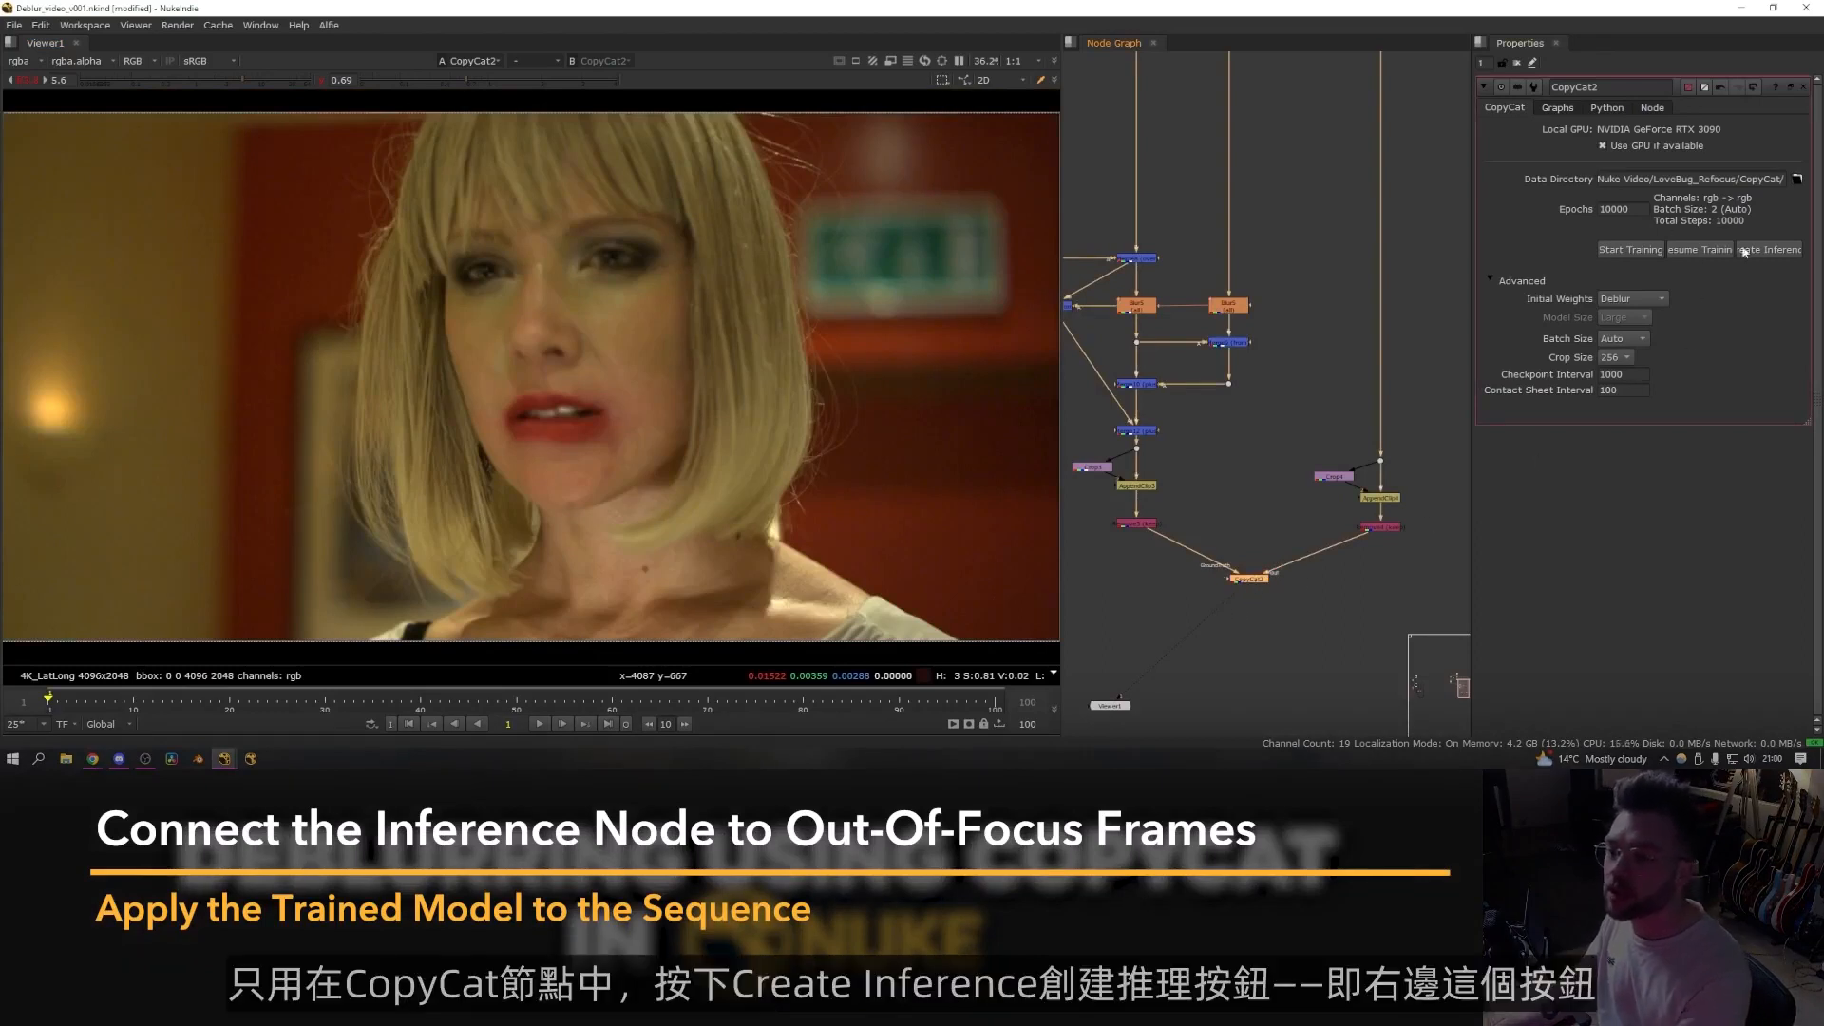
{"action": "left_click_drag", "start_coordinate": [1471, 290], "coordinate": [1405, 298]}
{"action": "left_click", "coordinate": [1698, 252]}
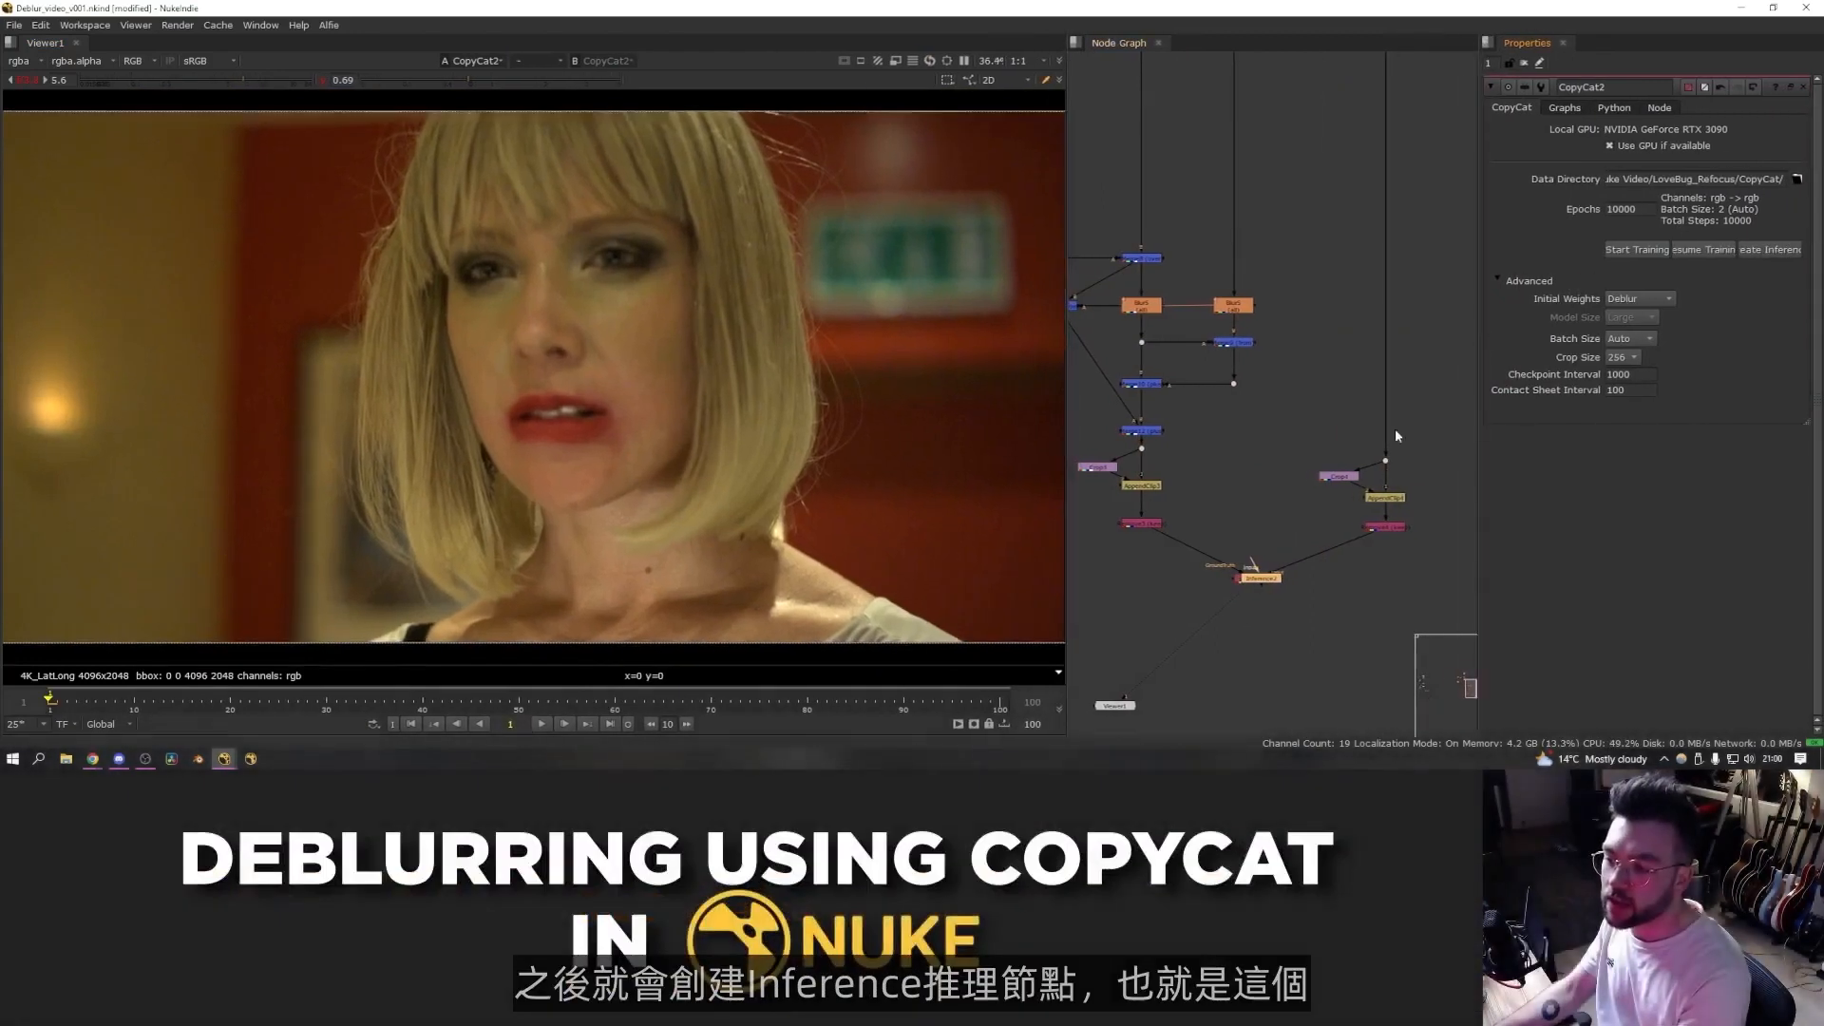
{"action": "left_click_drag", "start_coordinate": [1283, 595], "coordinate": [1311, 620]}
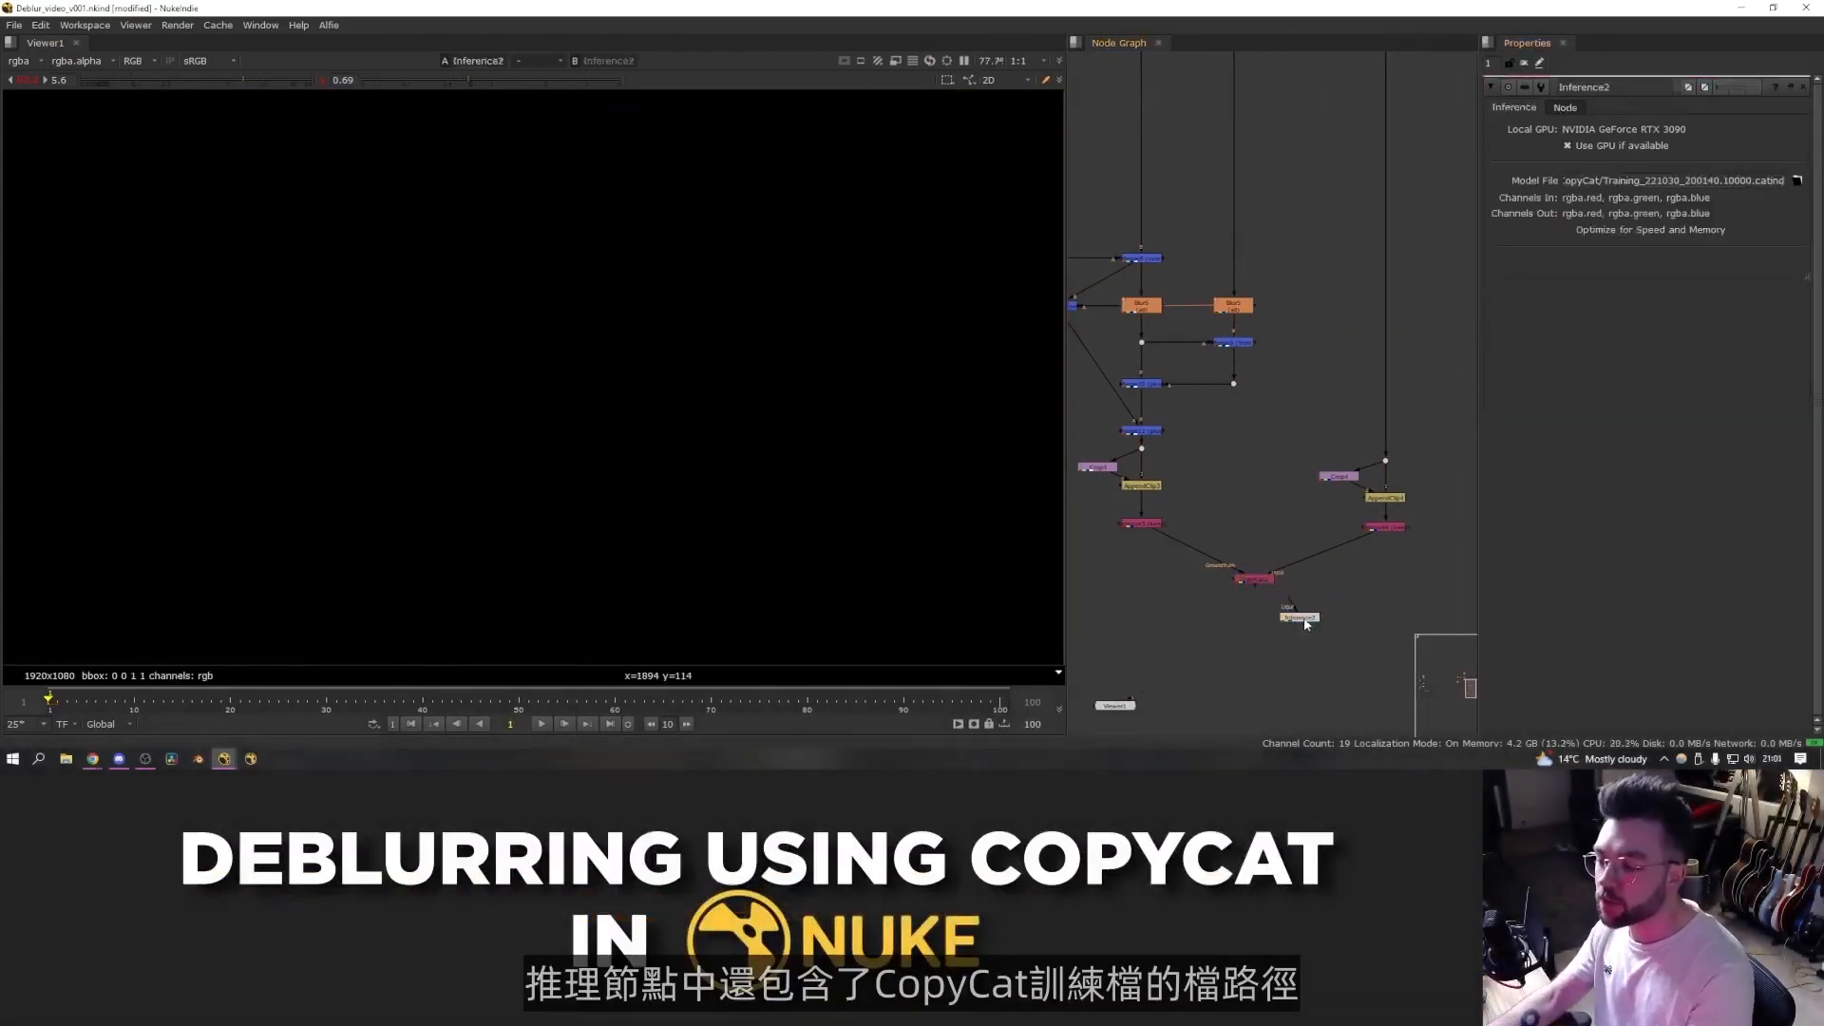
- Connect the Inference node's input to the source Read's FrameRange node
{"action": "left_click_drag", "start_coordinate": [1304, 615], "coordinate": [1352, 323]}
{"action": "middle_click_drag", "start_coordinate": [1352, 323], "coordinate": [1316, 480]}
{"action": "left_click", "coordinate": [1277, 460]}
{"action": "scroll", "coordinate": [1249, 451], "scroll_direction": "up", "scroll_amount": 3}
{"action": "left_click_drag", "start_coordinate": [1366, 423], "coordinate": [1157, 433]}
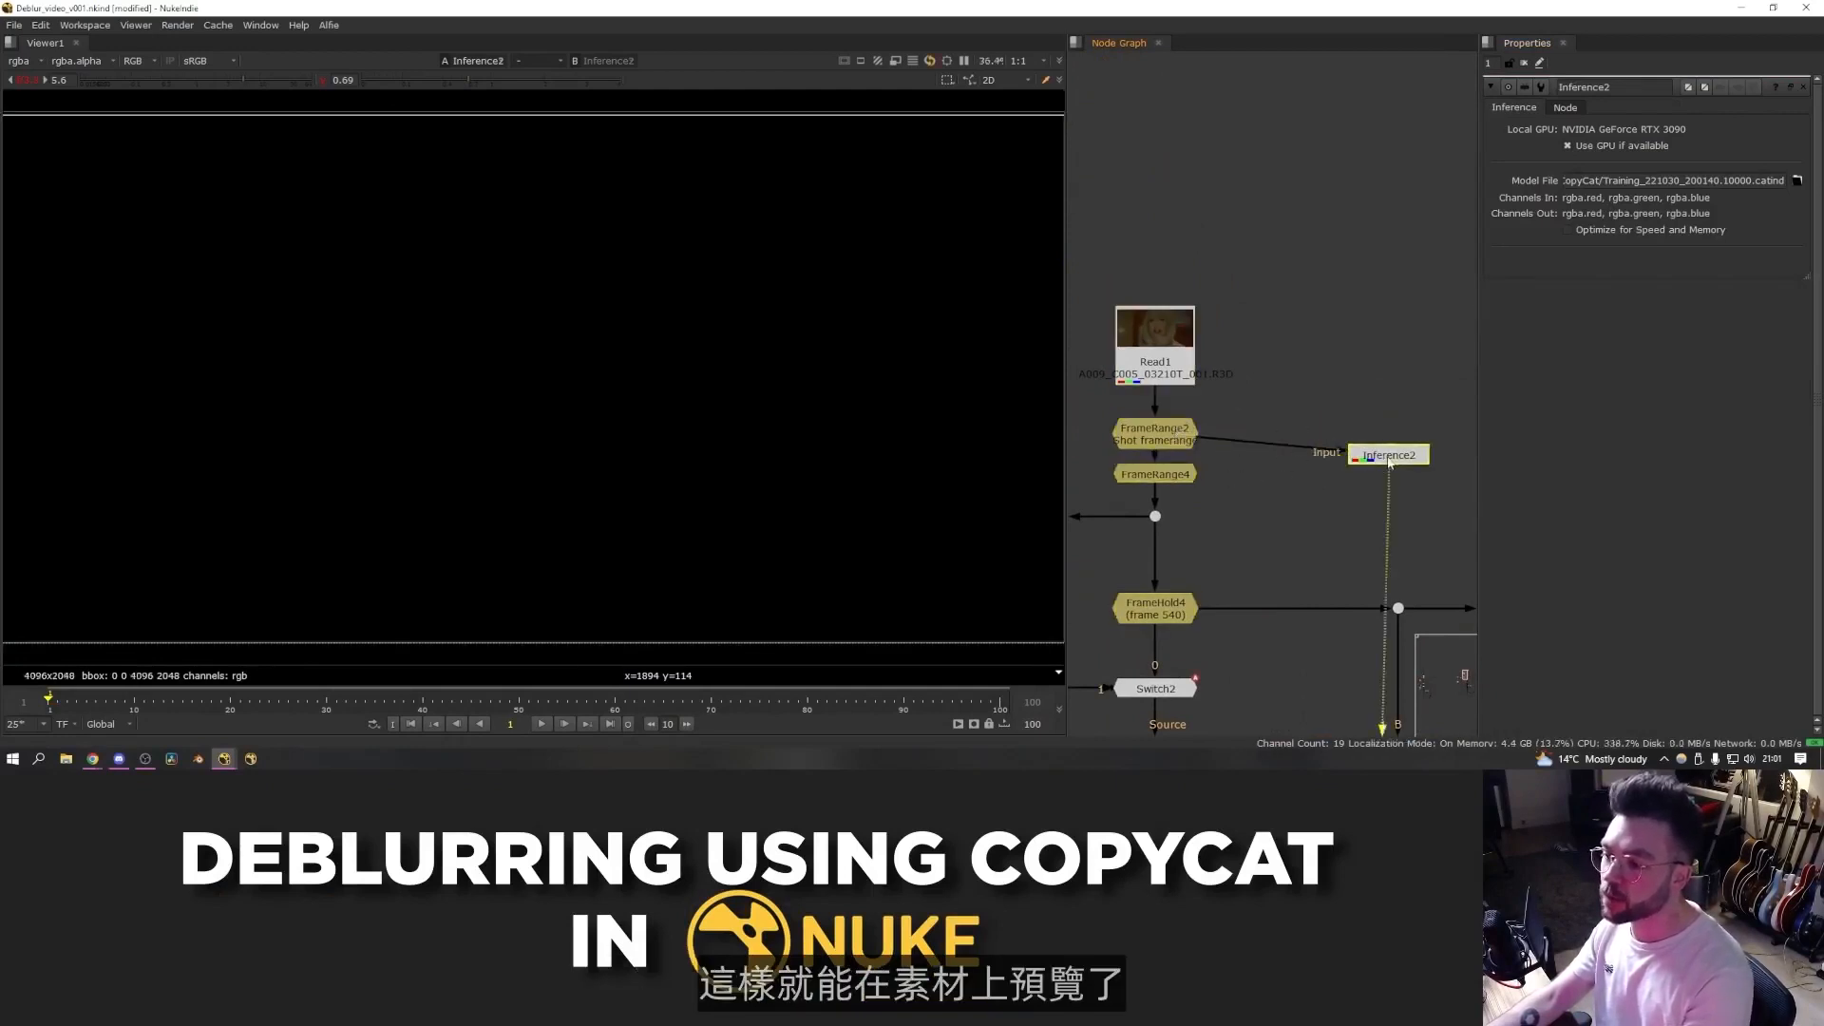
{"action": "left_click_drag", "start_coordinate": [1388, 463], "coordinate": [1357, 451]}
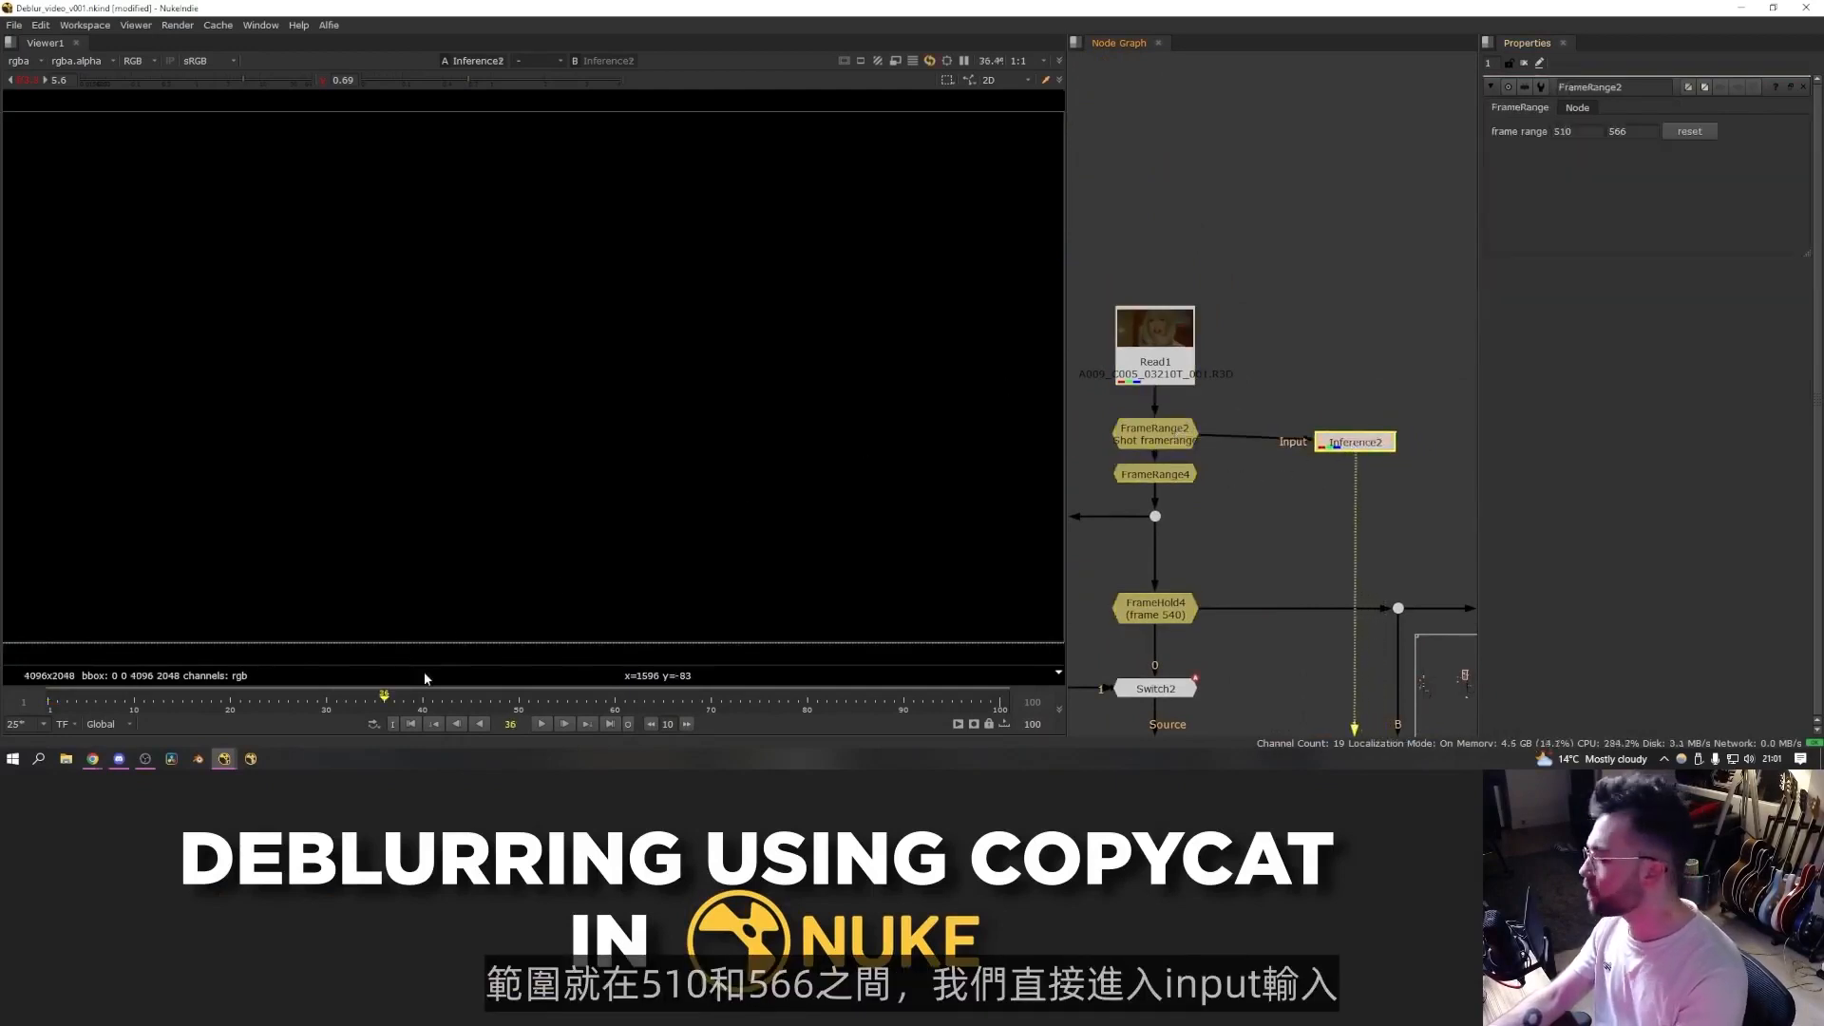
- Switch the timeline to the input frame range and scrub to frame 540
{"action": "left_click", "coordinate": [118, 724]}
{"action": "left_click", "coordinate": [123, 676]}
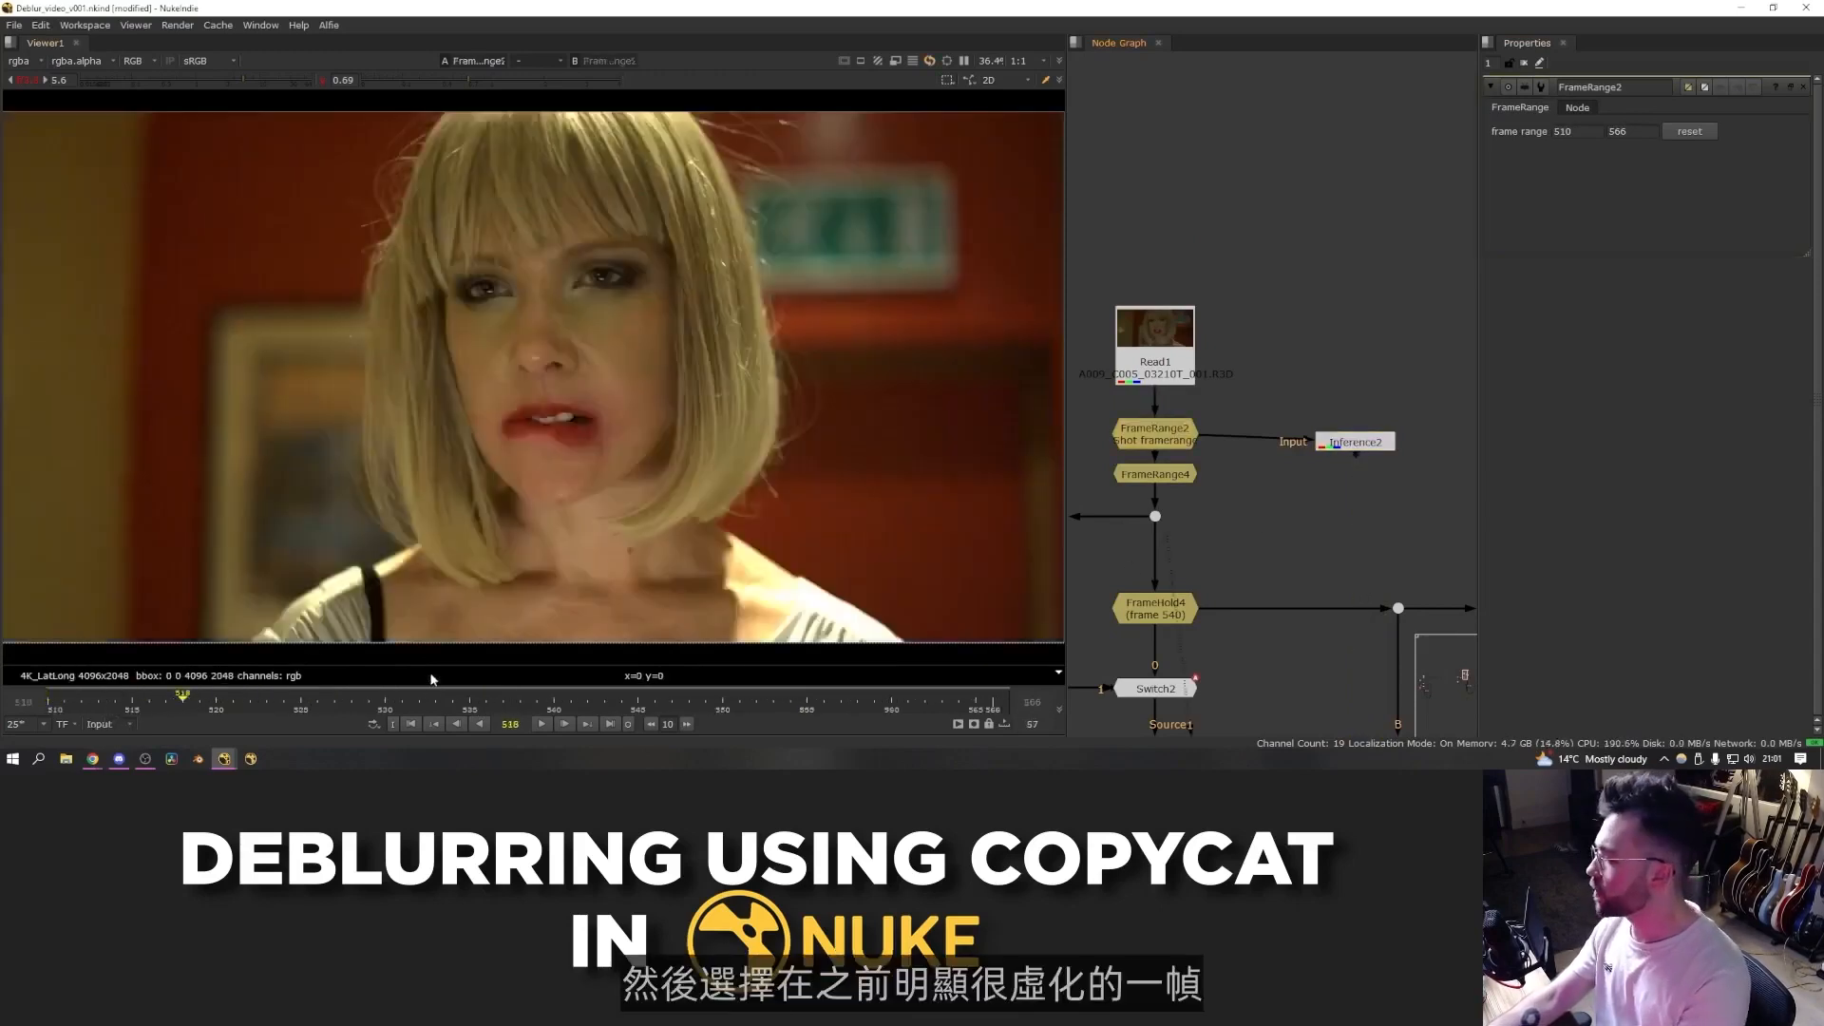
{"action": "left_click_drag", "start_coordinate": [404, 700], "coordinate": [554, 701]}
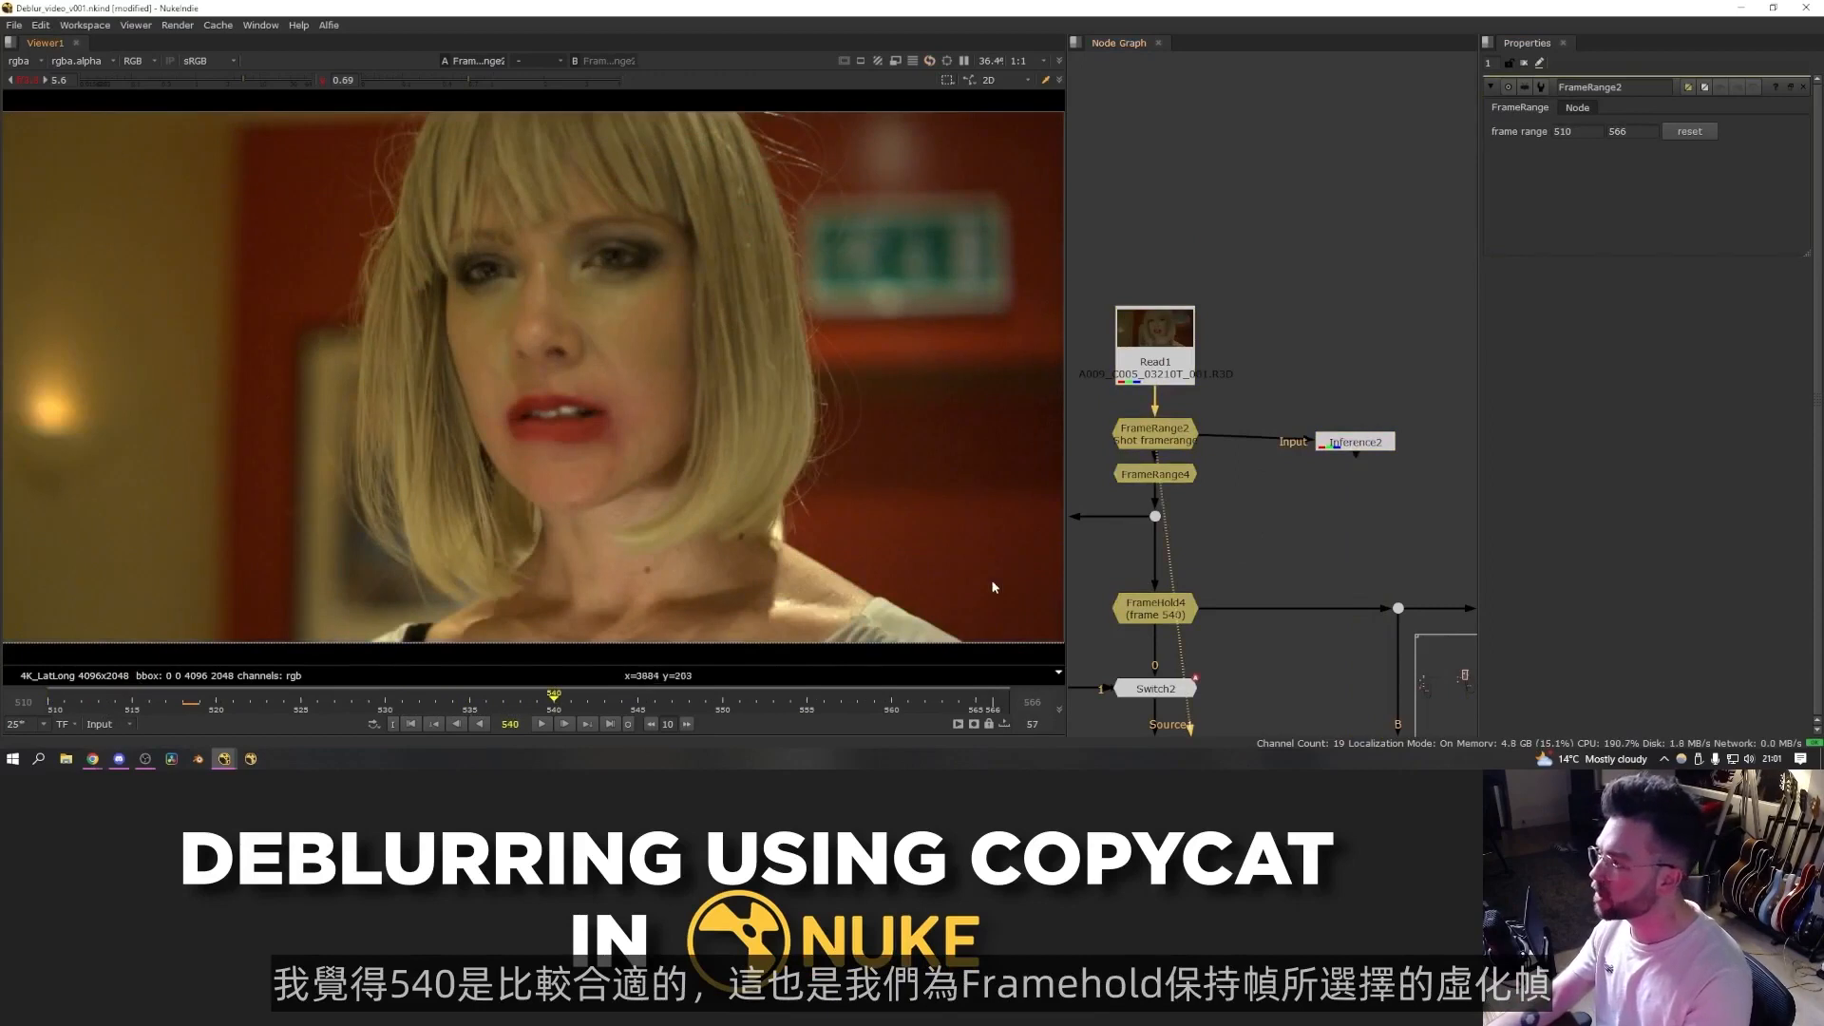
- Rearrange the node graph and display the Inference node's output in the viewer
{"action": "middle_click_drag", "start_coordinate": [1099, 580], "coordinate": [1178, 539]}
{"action": "left_click_drag", "start_coordinate": [1157, 516], "coordinate": [1338, 603]}
{"action": "middle_click_drag", "start_coordinate": [1448, 402], "coordinate": [1313, 469]}
{"action": "left_click", "coordinate": [1311, 465]}
{"action": "key", "text": "1"}
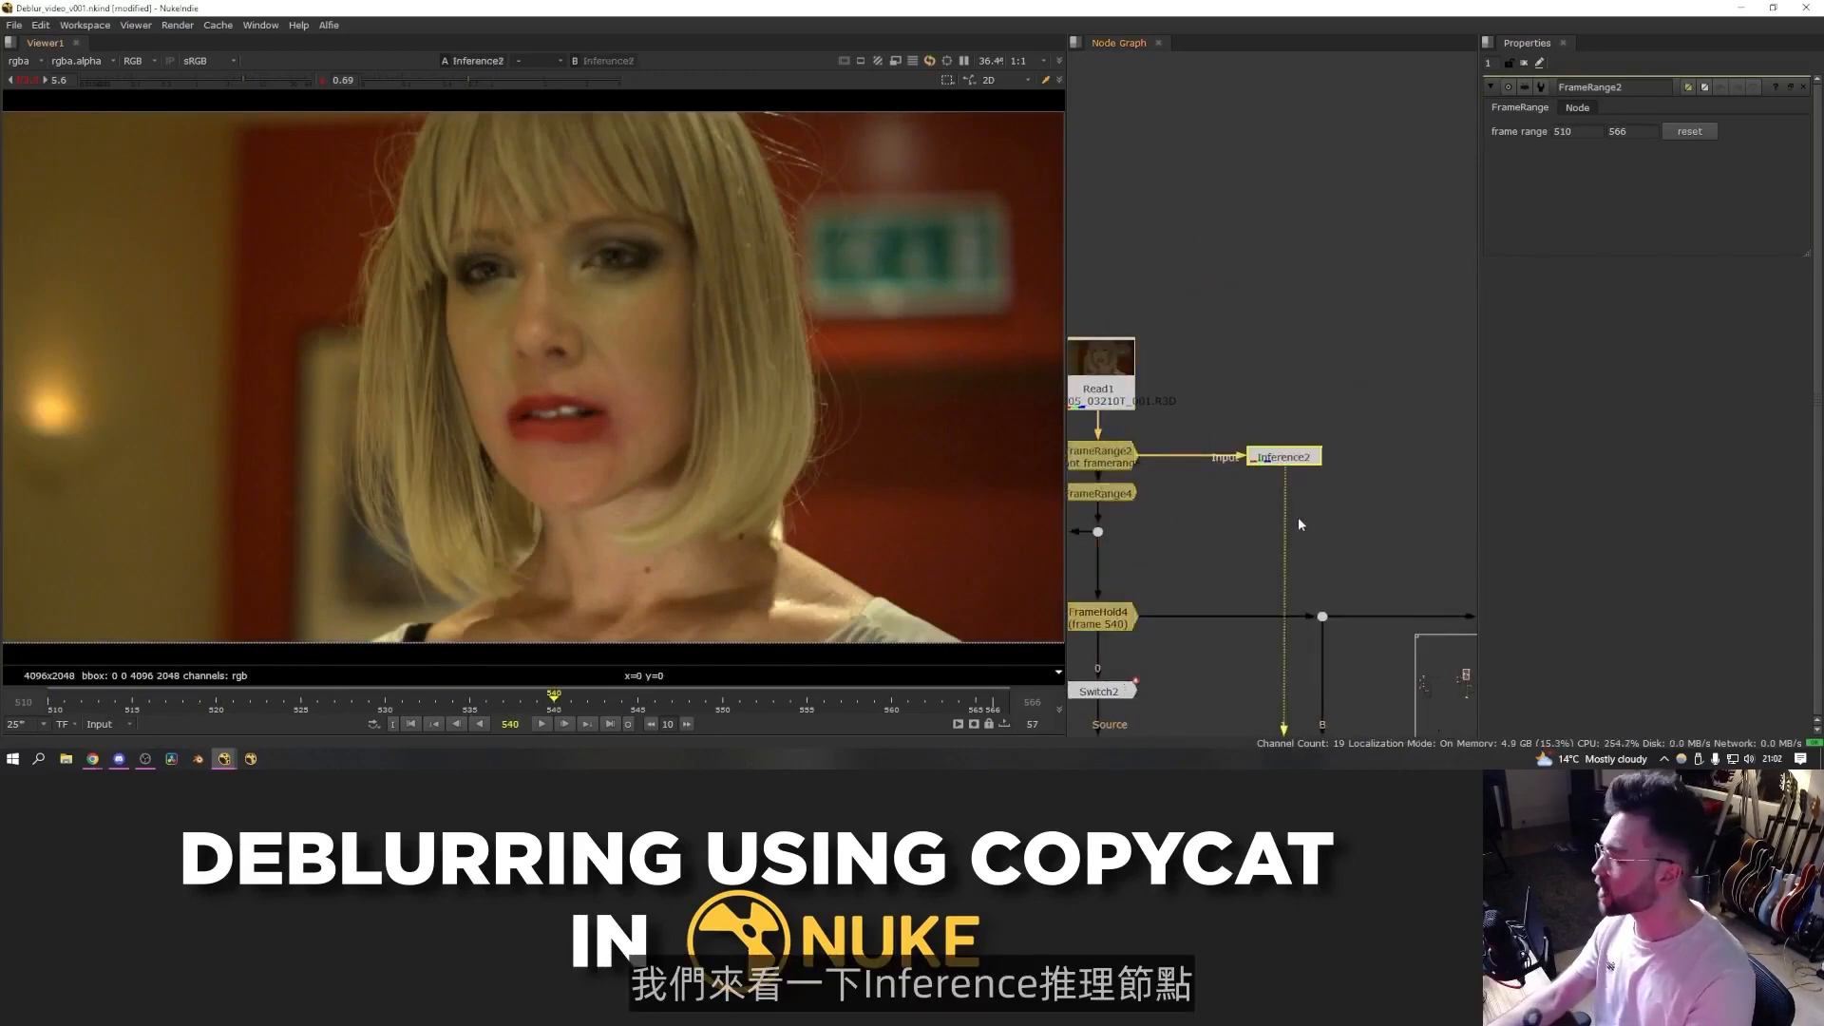
- Zoom into the face and toggle the Inference node on and off to compare it with the blurred source
{"action": "scroll", "coordinate": [617, 306], "scroll_direction": "up", "scroll_amount": 3}
{"action": "middle_click_drag", "start_coordinate": [617, 306], "coordinate": [643, 348]}
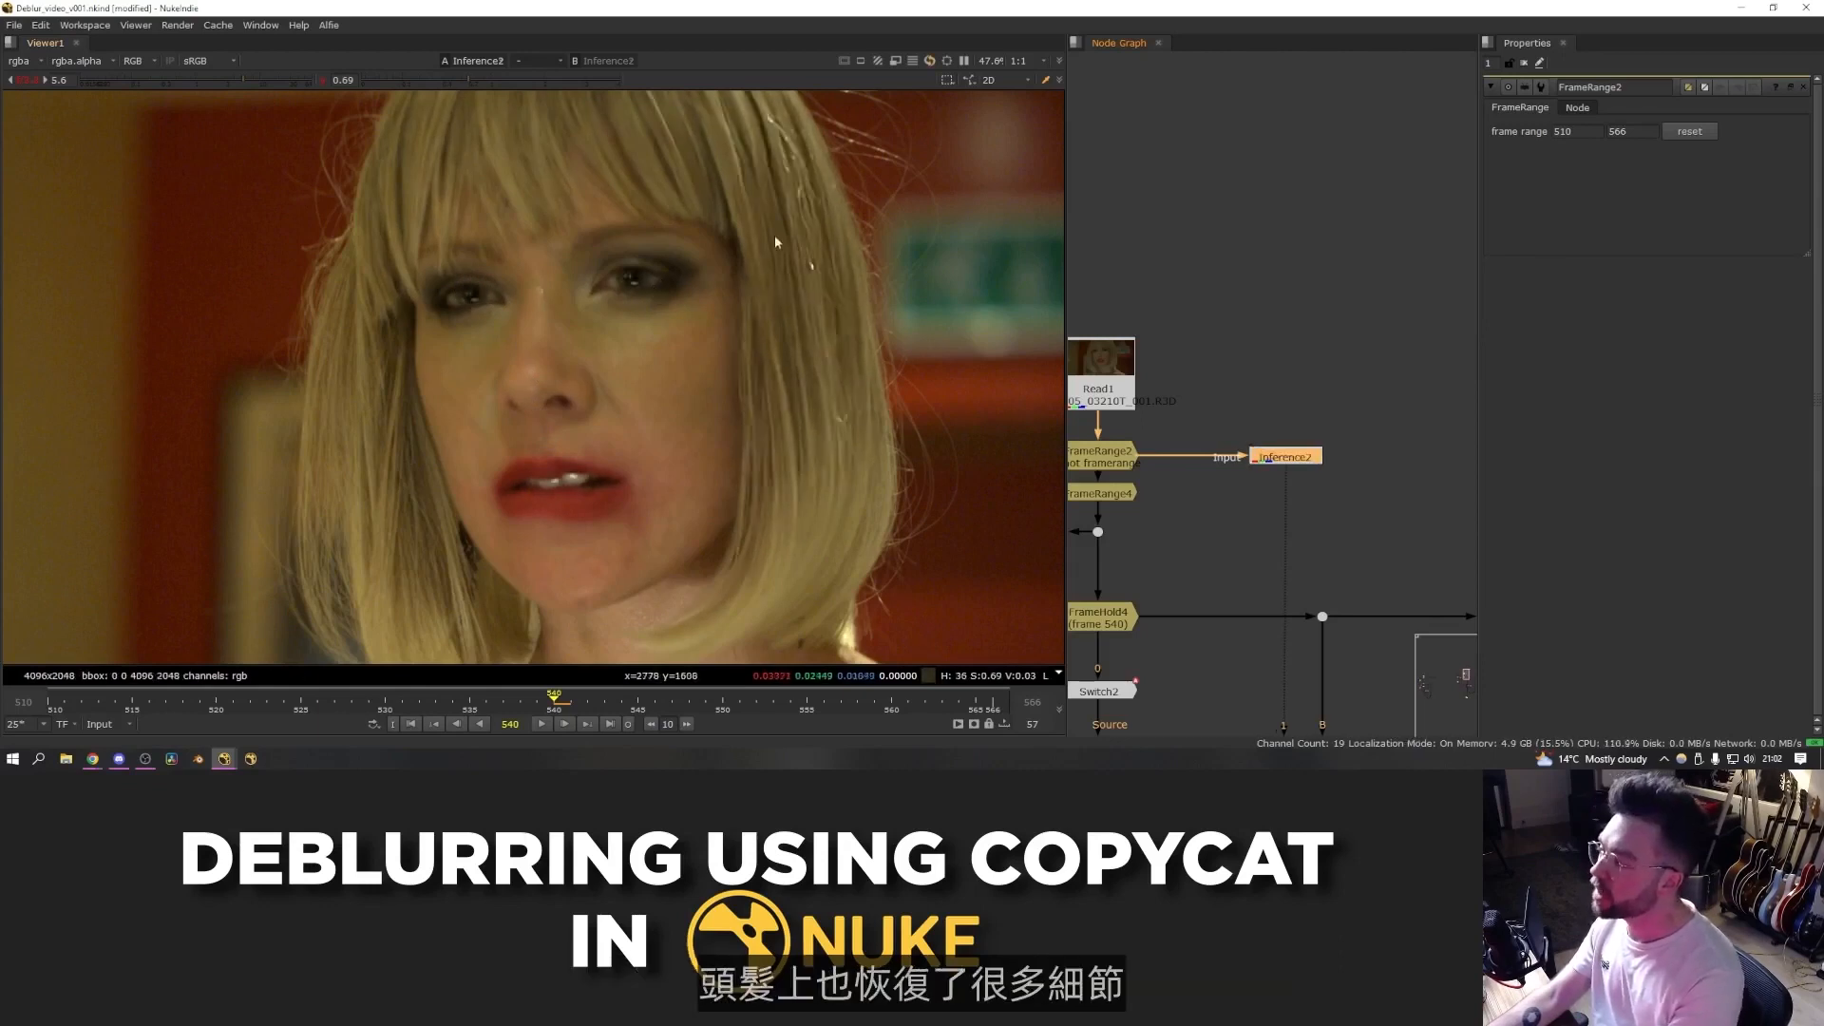
{"action": "key", "text": "d"}
{"action": "key", "text": "d"}
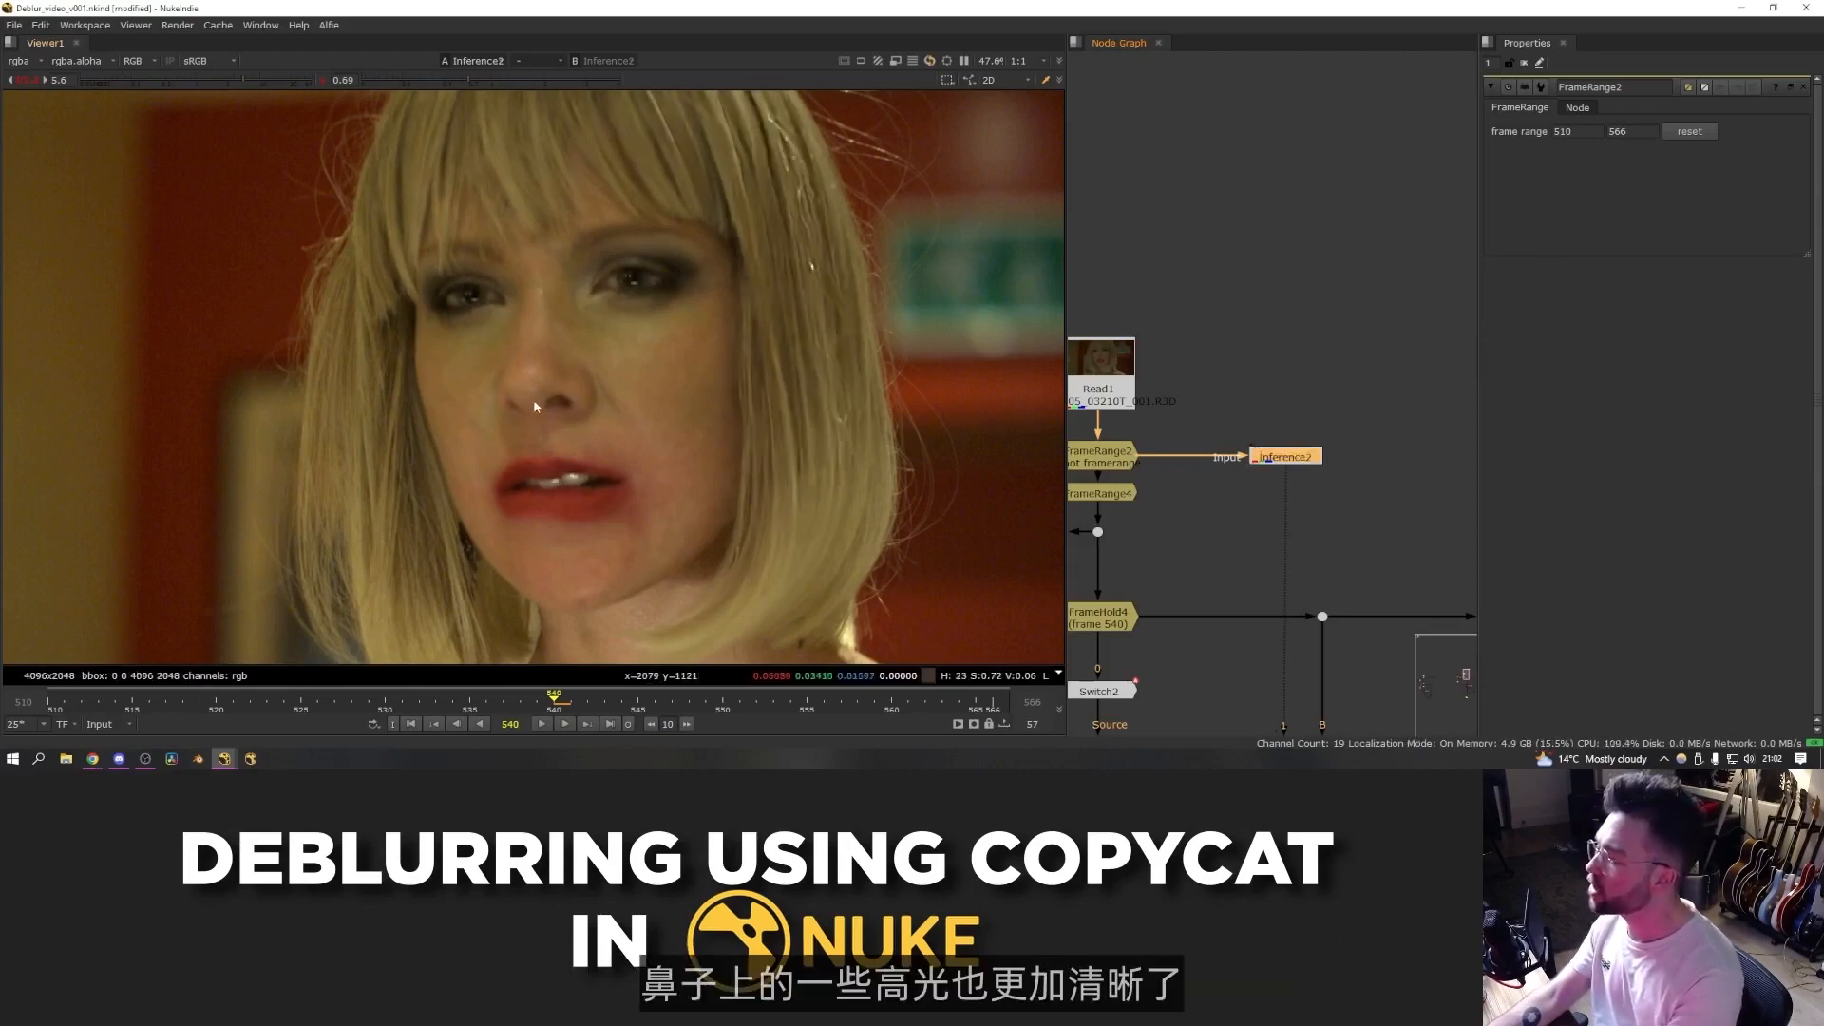
{"action": "key", "text": "d"}
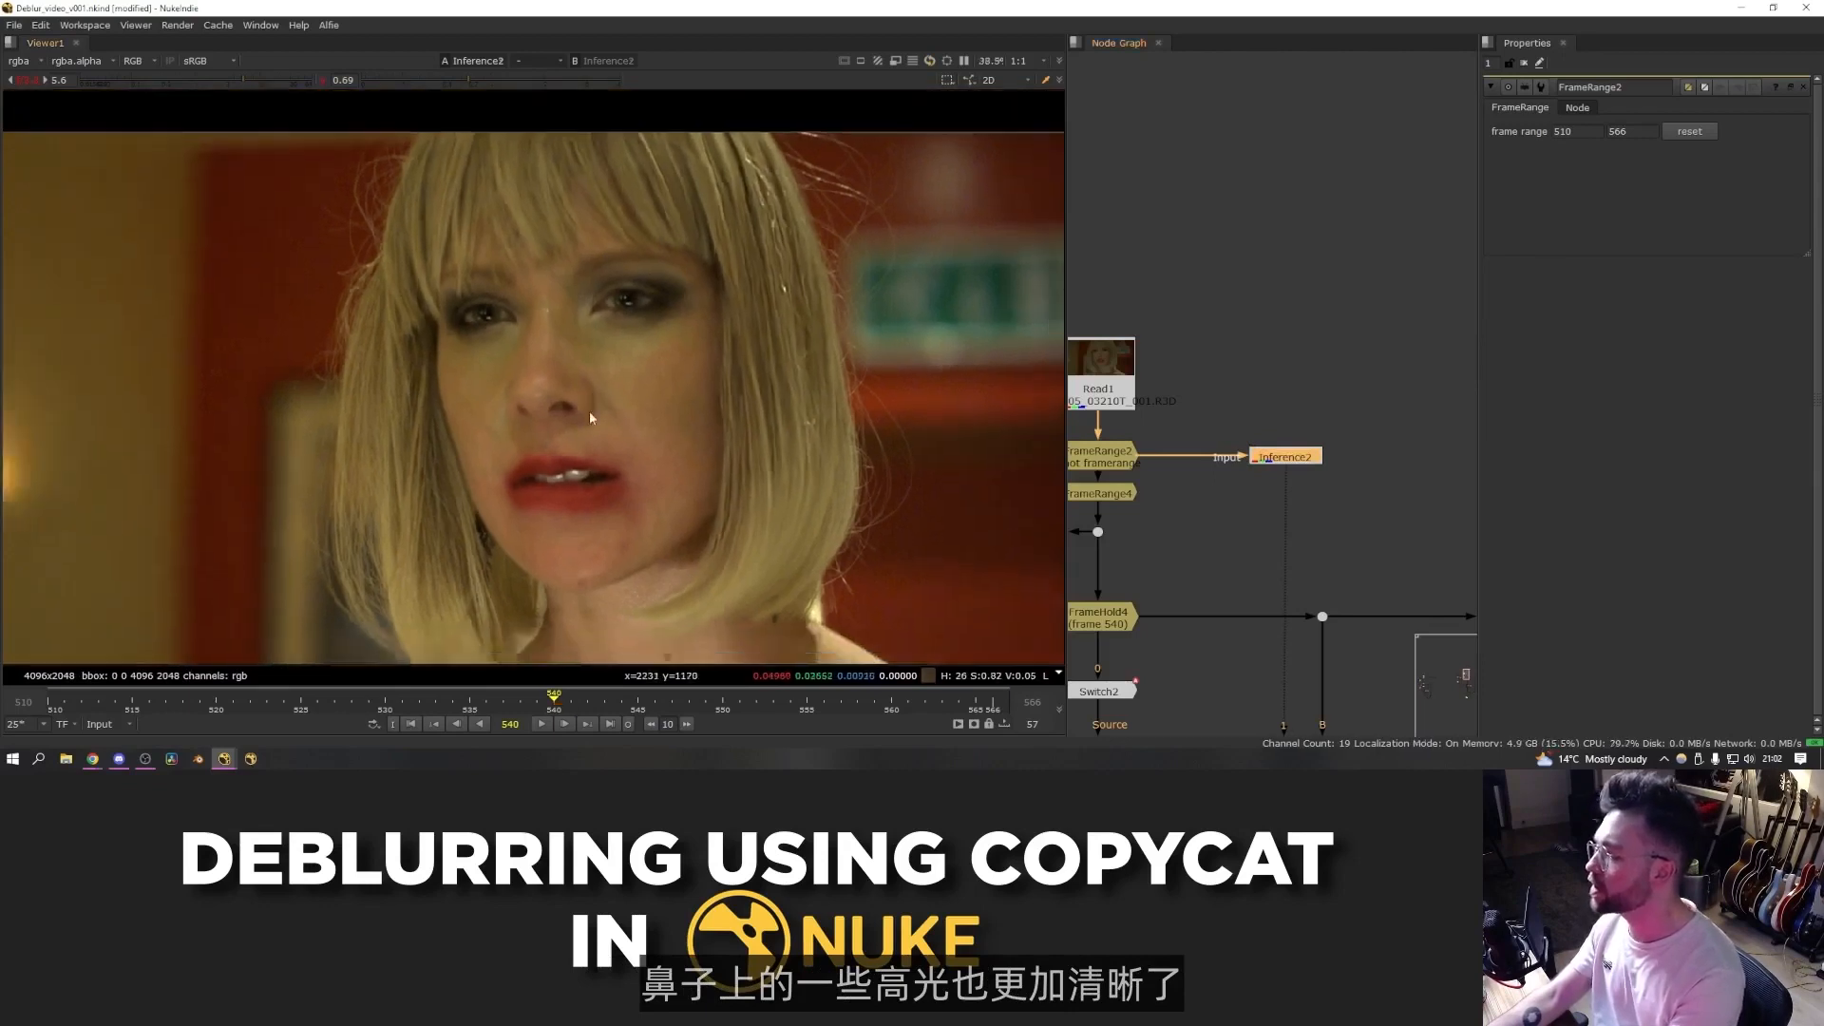
{"action": "scroll", "coordinate": [607, 414], "scroll_direction": "down", "scroll_amount": 2}
{"action": "key", "text": "d"}
- Scrub to frame 535, zoom into the face, and toggle the Inference node again to compare sharpness
{"action": "left_click_drag", "start_coordinate": [622, 703], "coordinate": [470, 703]}
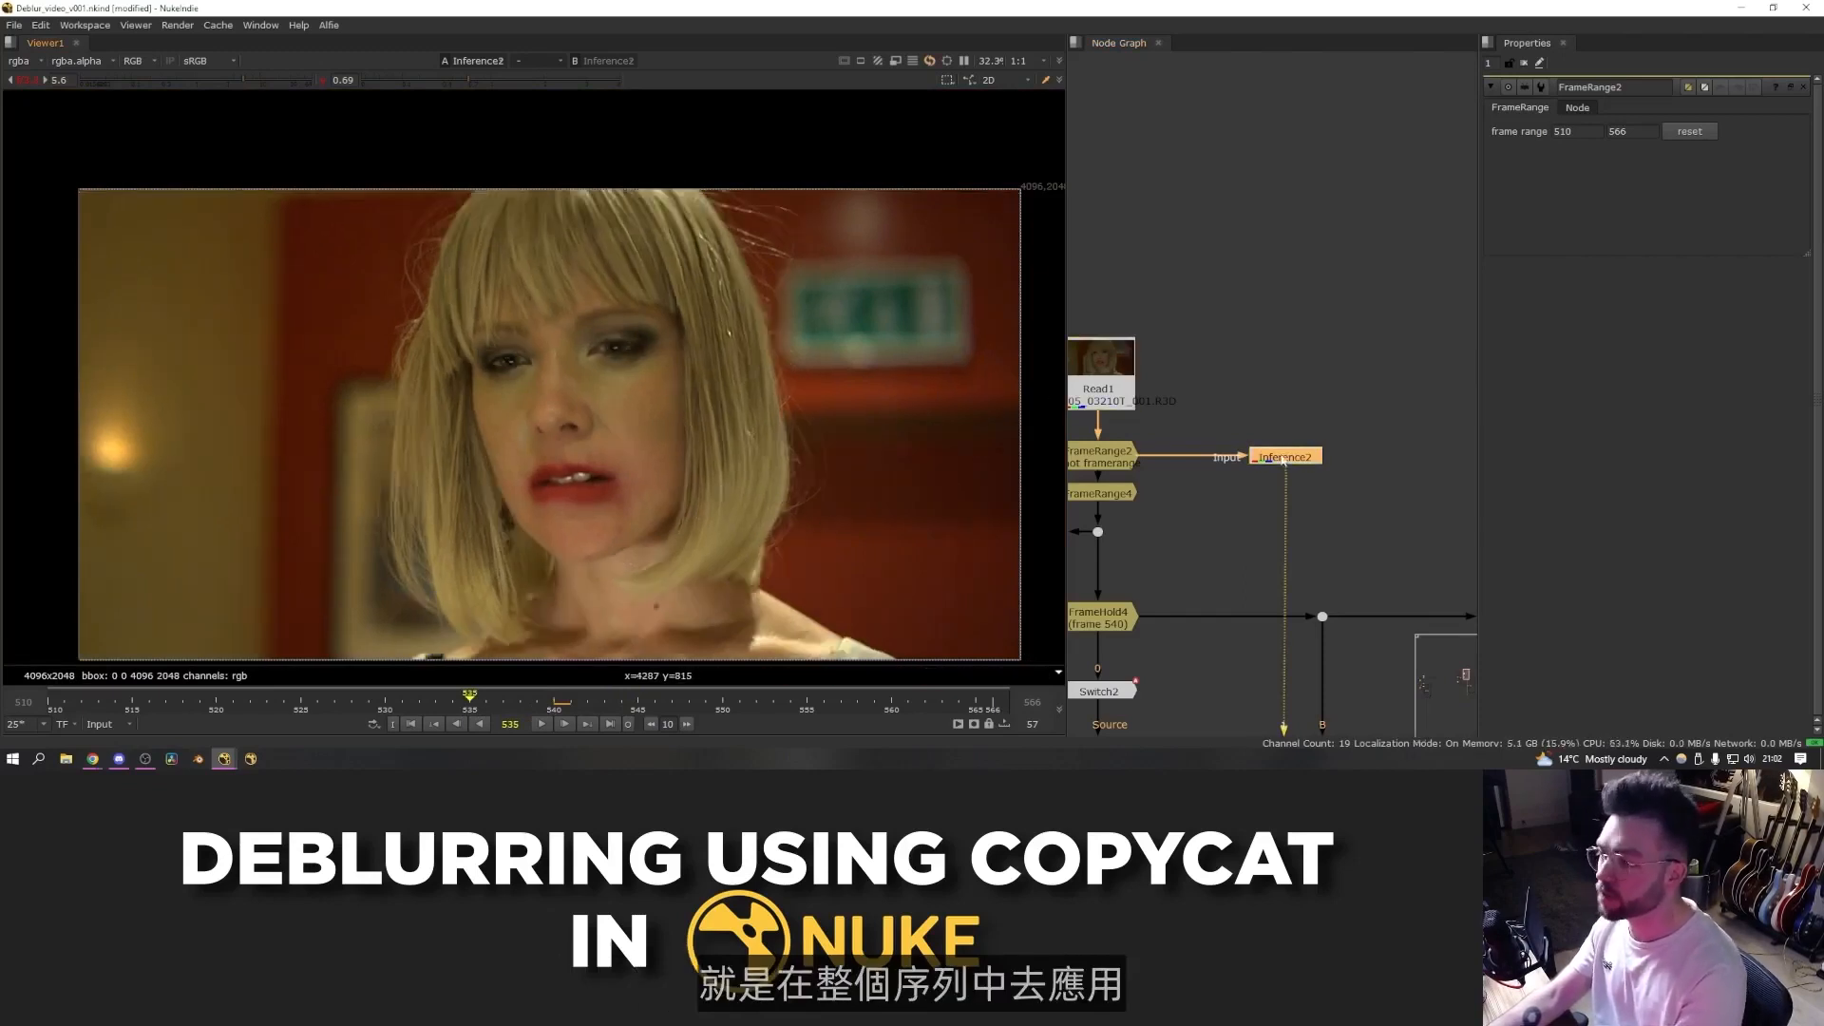
{"action": "scroll", "coordinate": [698, 470], "scroll_direction": "up", "scroll_amount": 4}
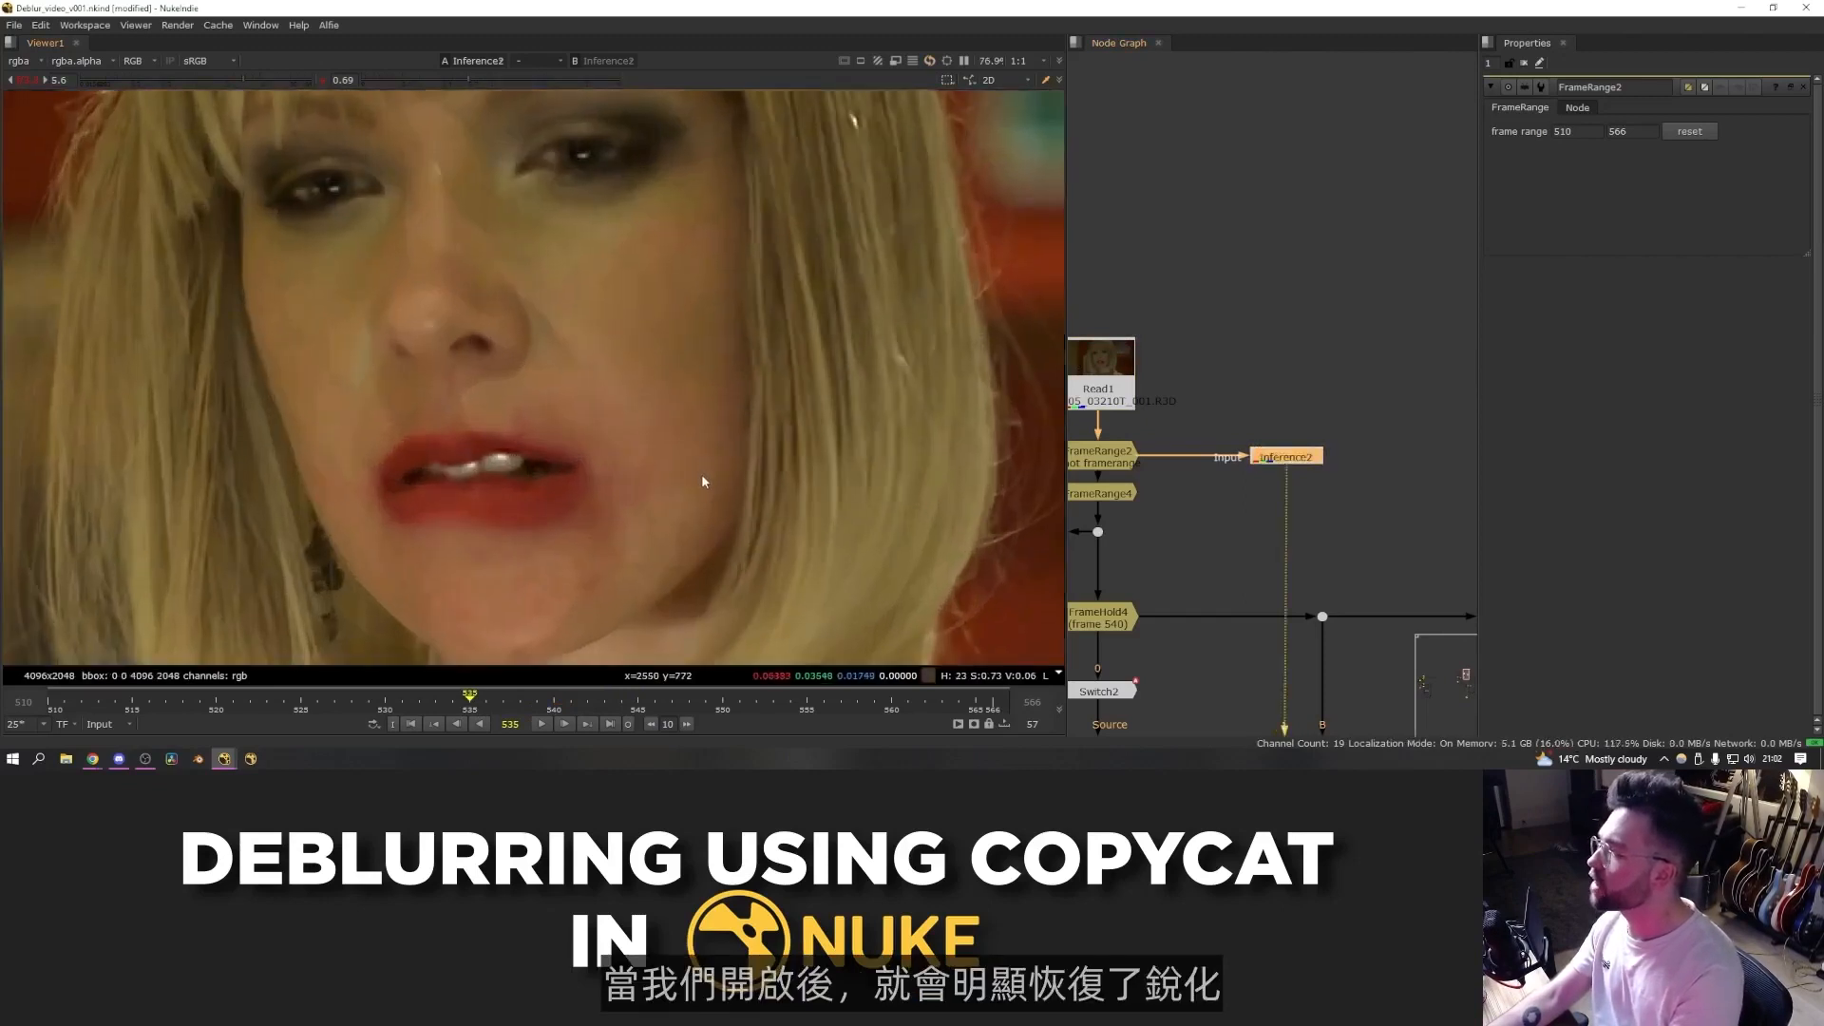
{"action": "scroll", "coordinate": [703, 463], "scroll_direction": "down", "scroll_amount": 1}
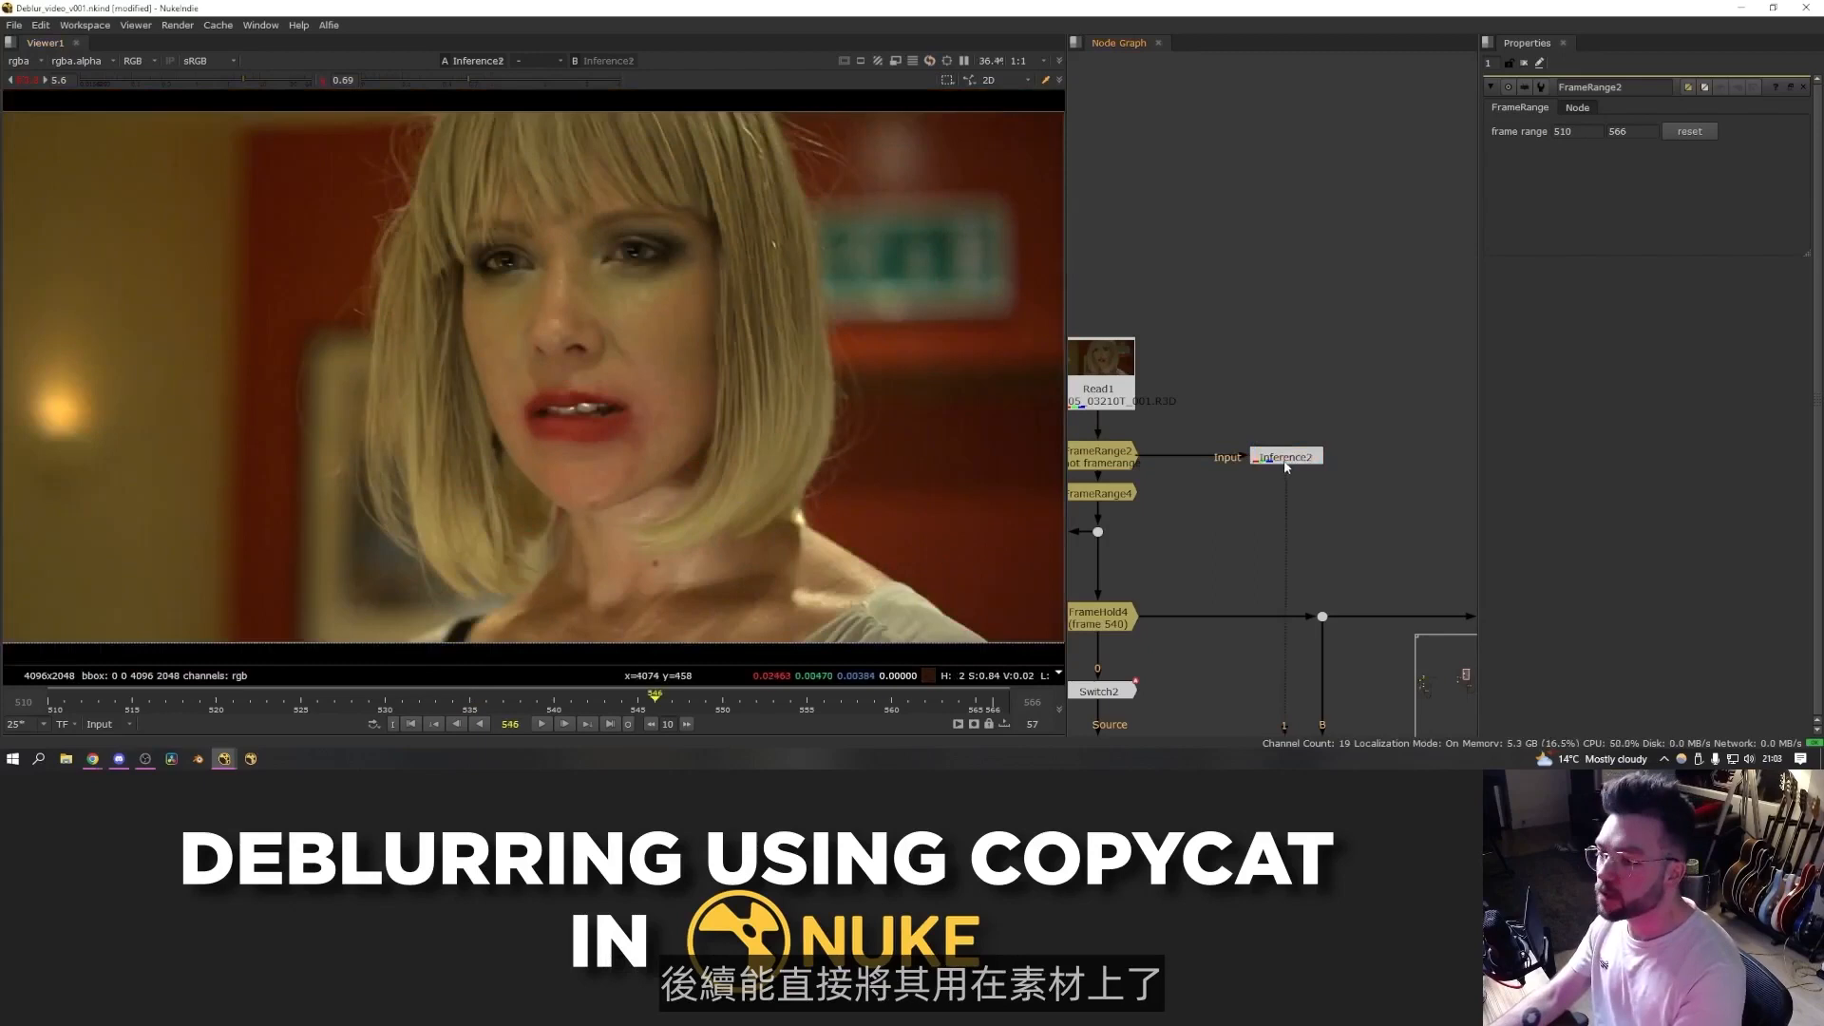
{"action": "left_click", "coordinate": [1286, 459]}
{"action": "key", "text": "d"}
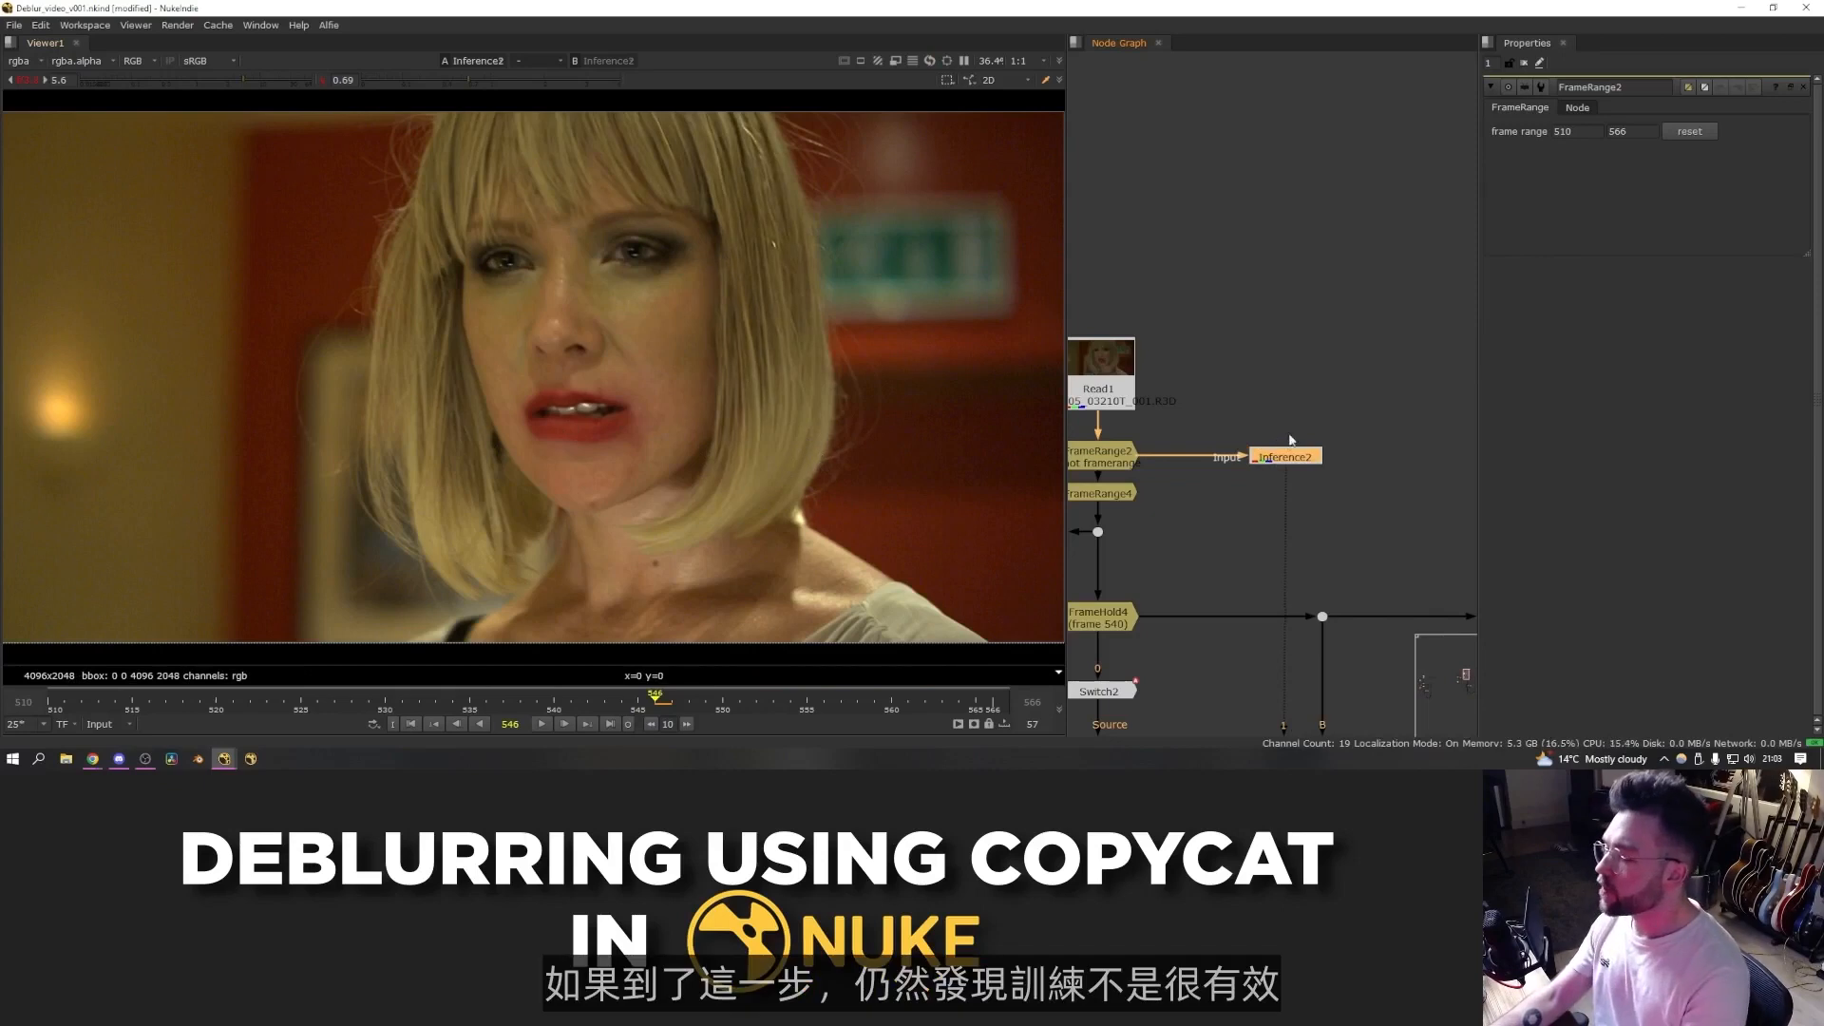
- Open the CopyCat node's properties and select its Epochs field without changing it
{"action": "scroll", "coordinate": [1291, 443], "scroll_direction": "down", "scroll_amount": 5}
{"action": "scroll", "coordinate": [1251, 543], "scroll_direction": "up", "scroll_amount": 8}
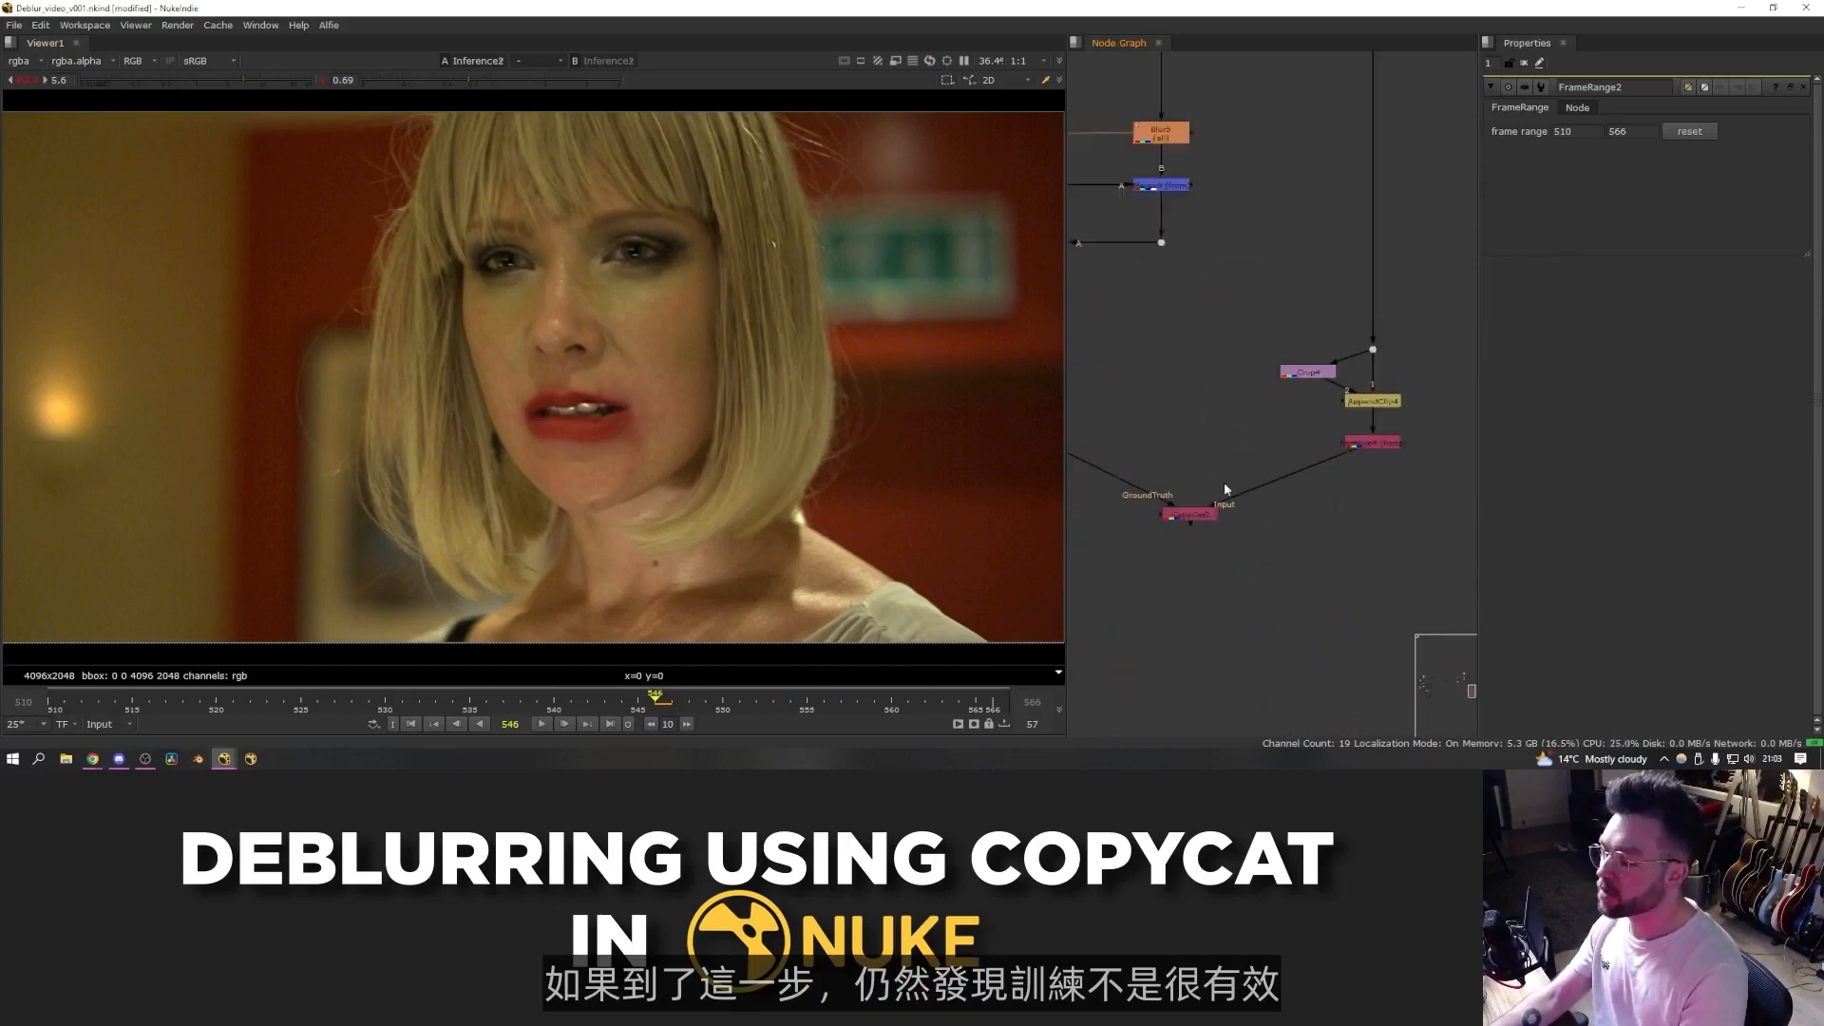
{"action": "double_click", "coordinate": [1190, 516]}
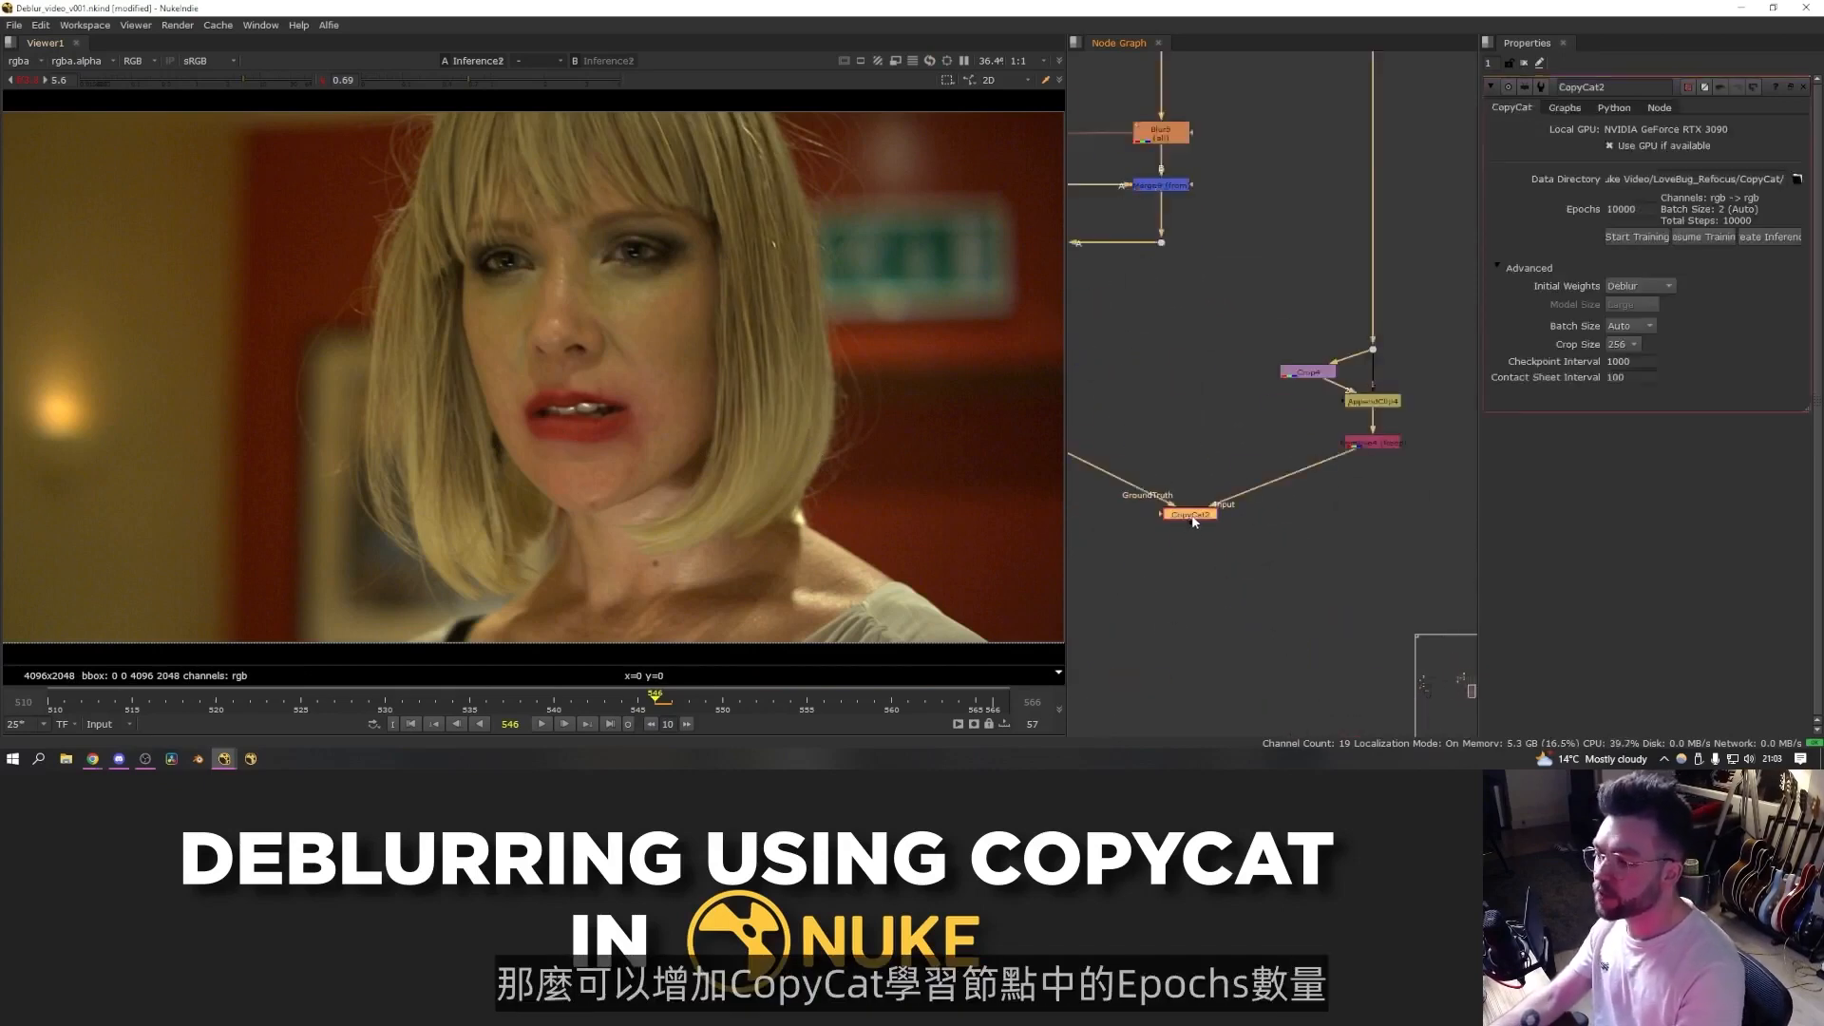
{"action": "double_click", "coordinate": [1623, 209]}
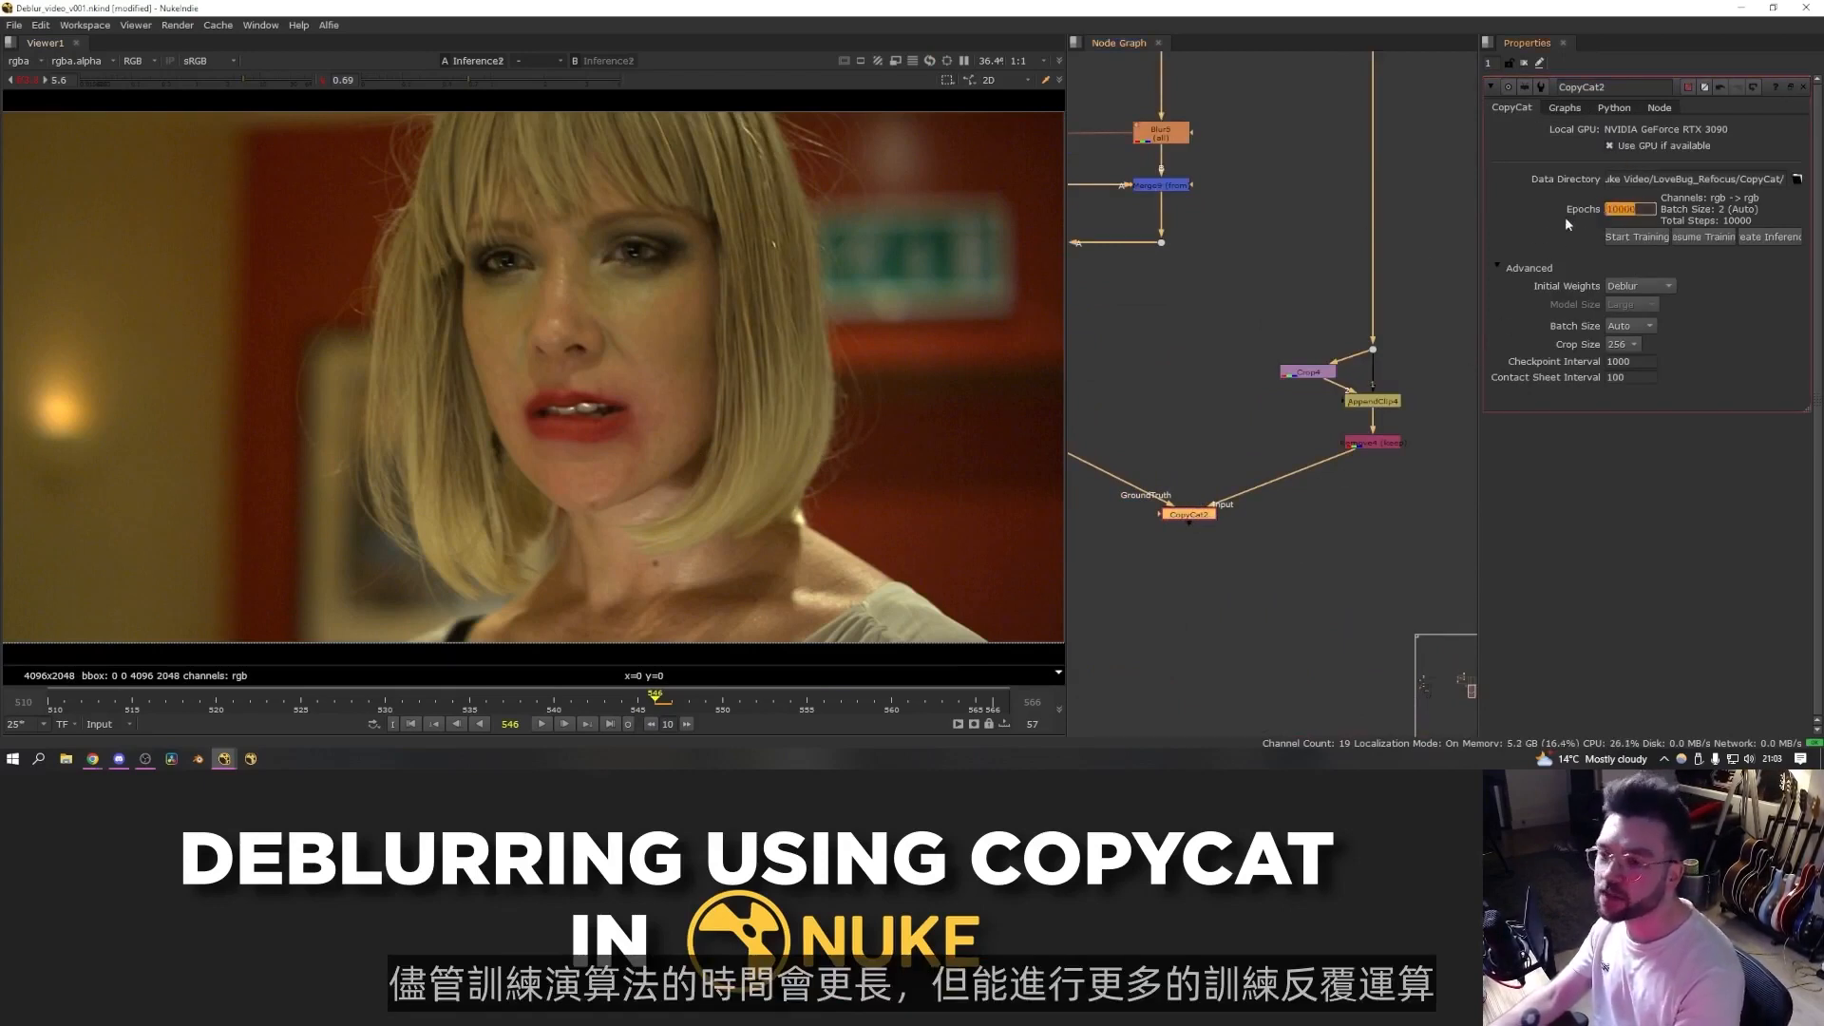
{"action": "left_click", "coordinate": [1444, 337]}
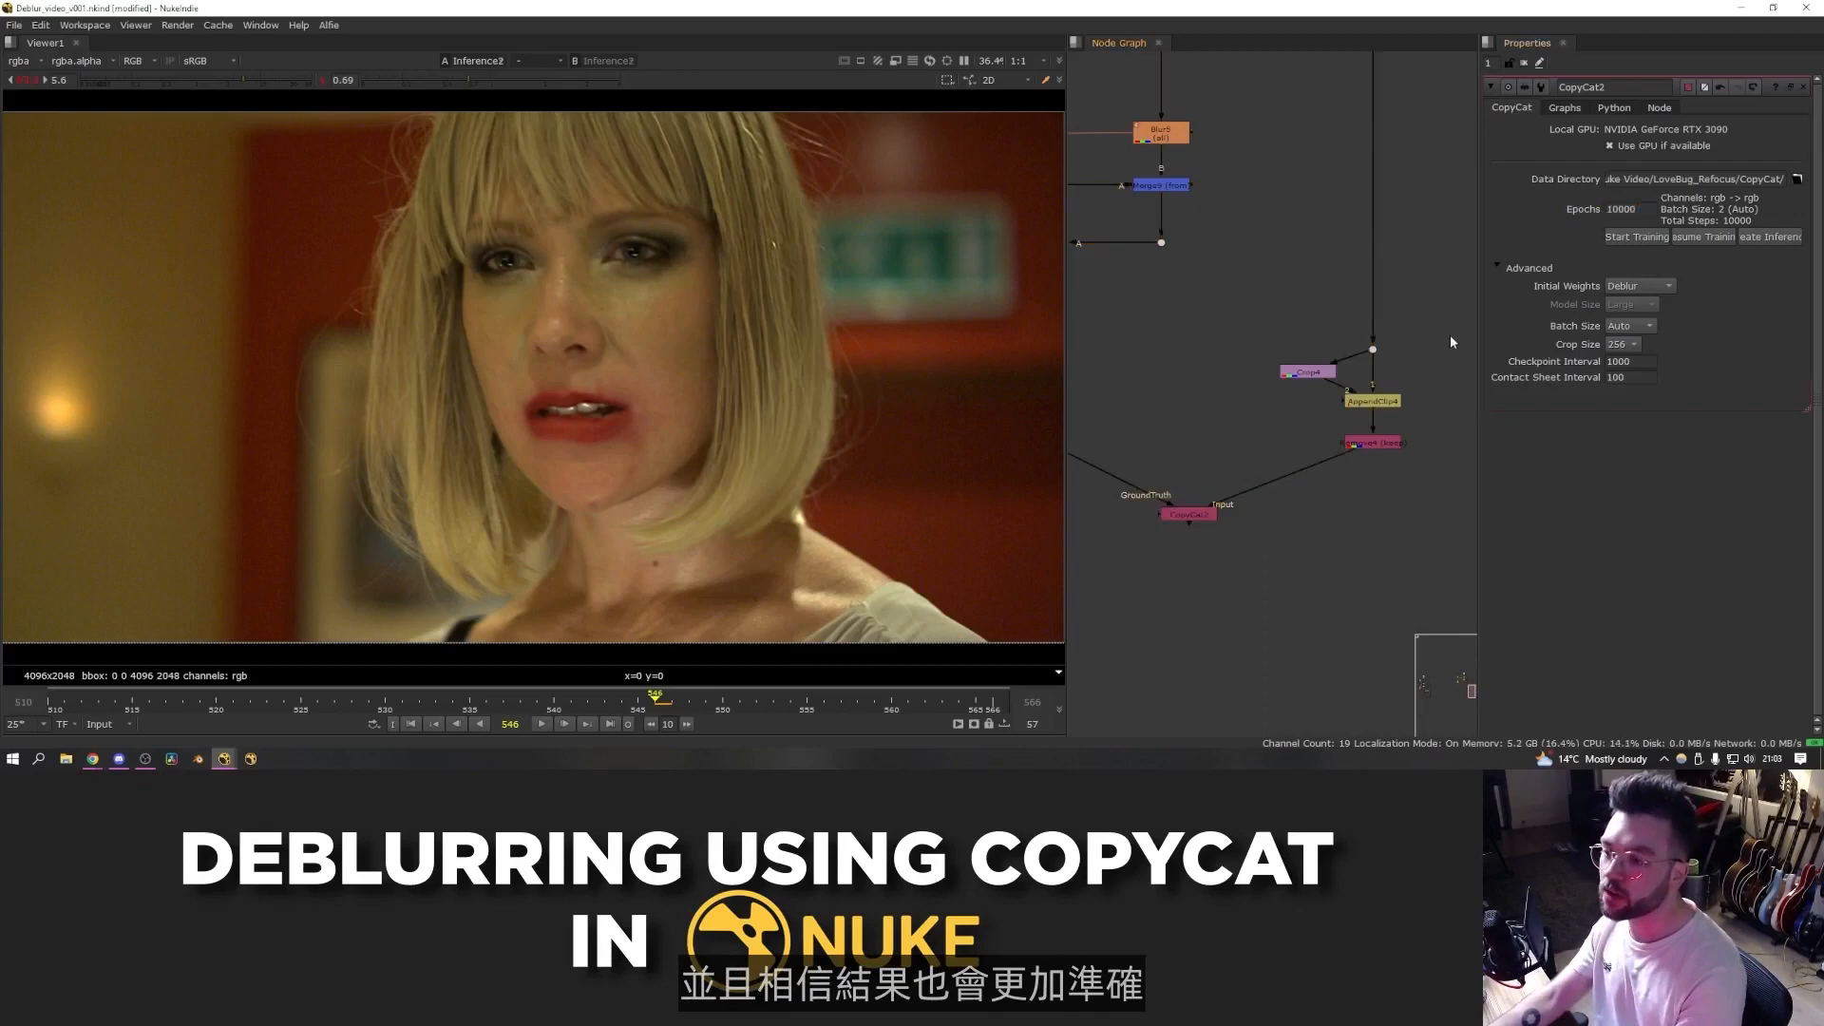
- Frame the whole node graph to view the complete script
{"action": "key", "text": "f"}
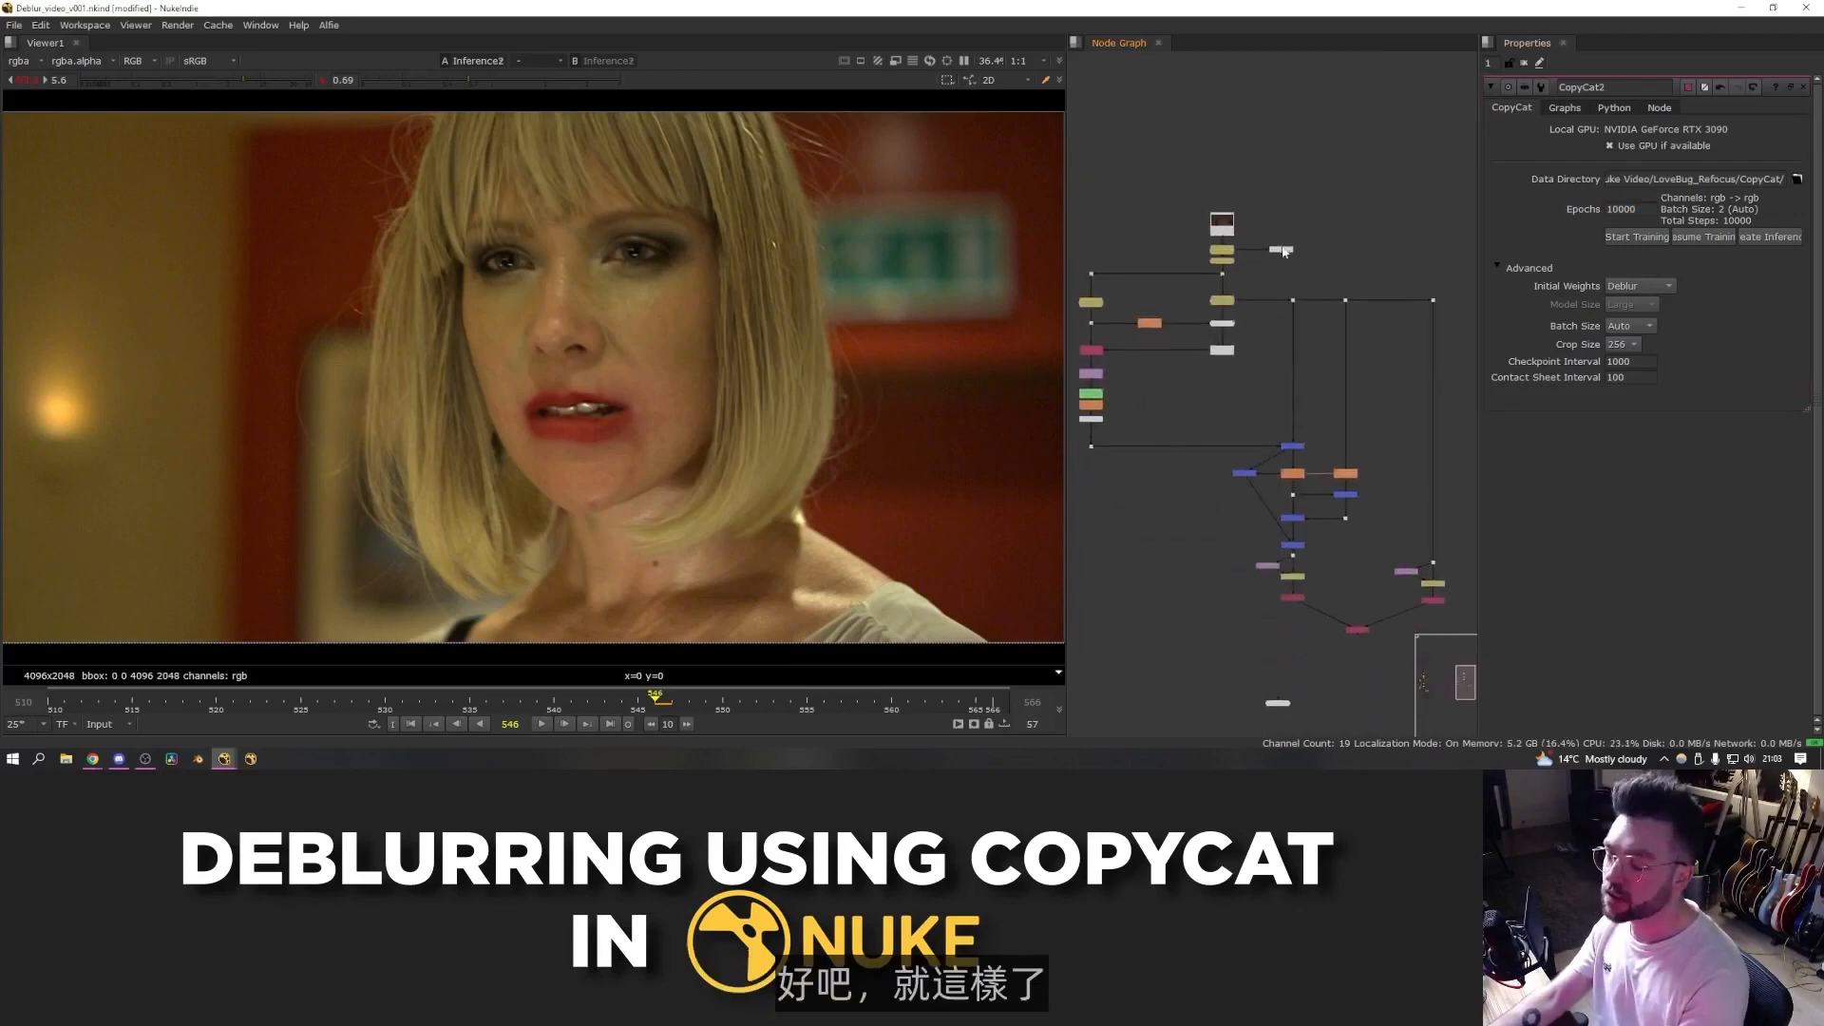
{"action": "scroll", "coordinate": [1373, 420], "scroll_direction": "up", "scroll_amount": 5}
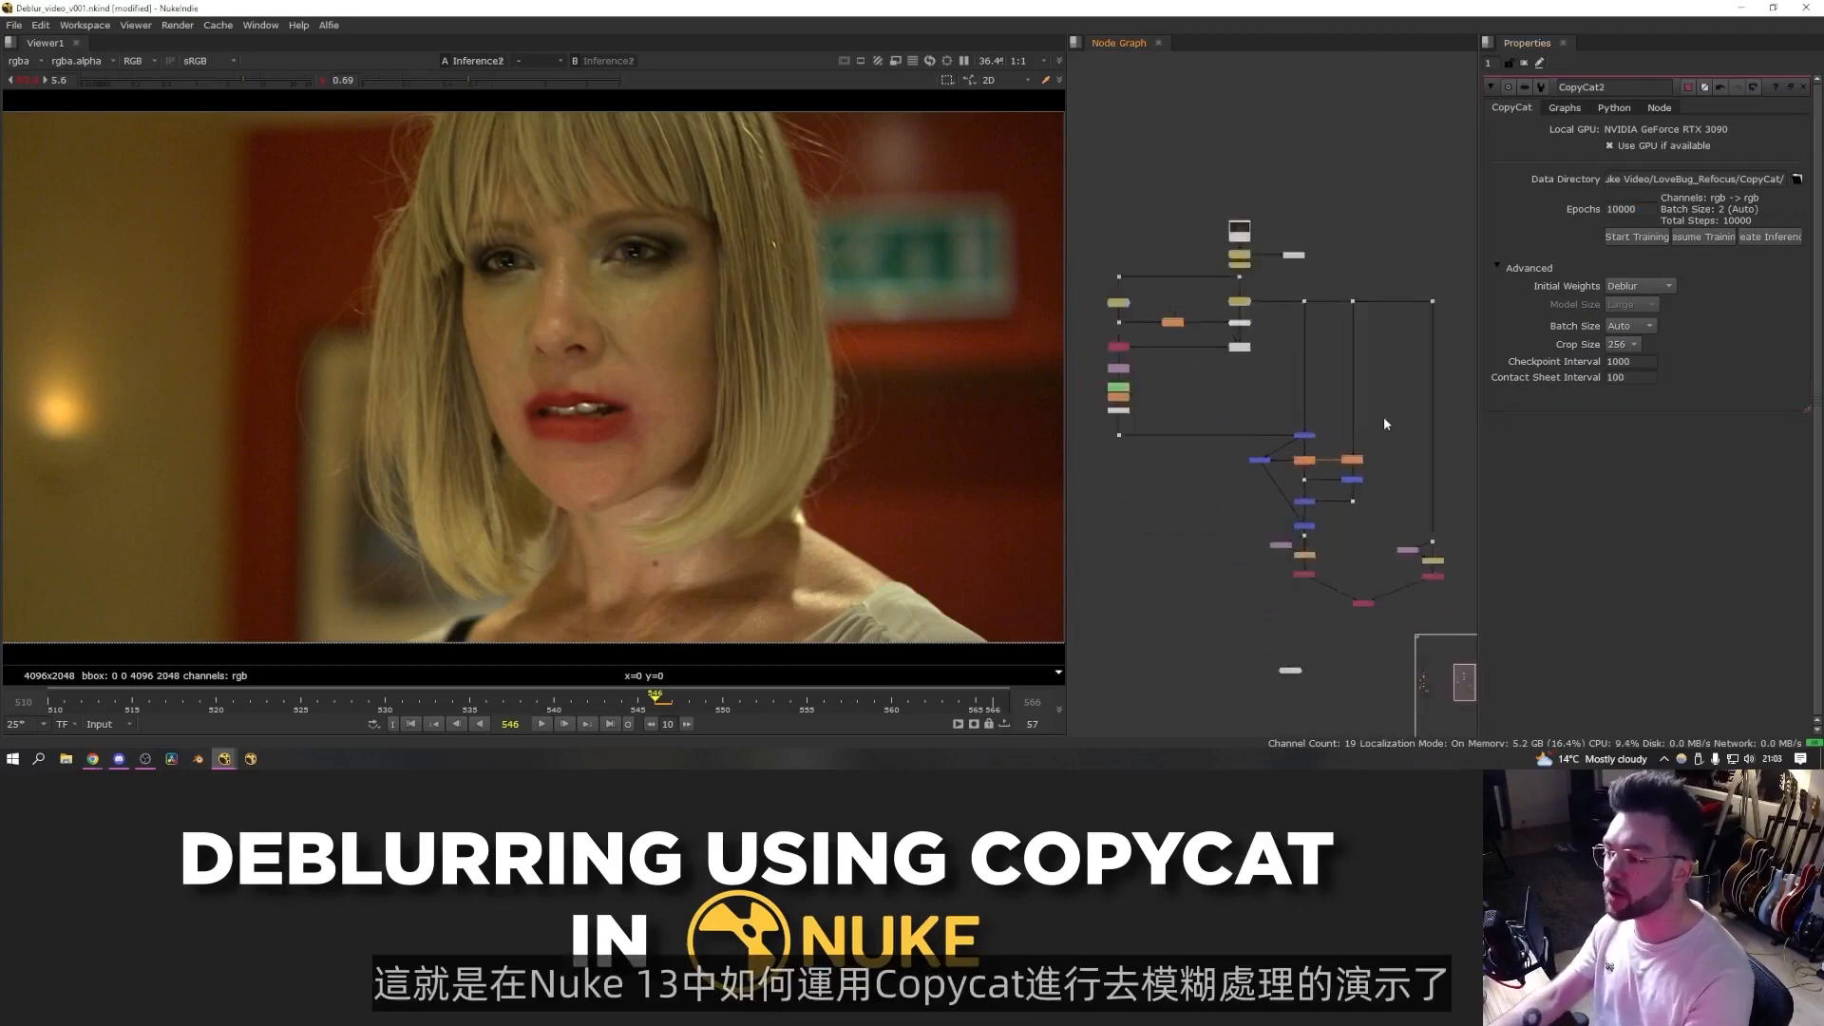
{"action": "scroll", "coordinate": [1368, 413], "scroll_direction": "down", "scroll_amount": 4}
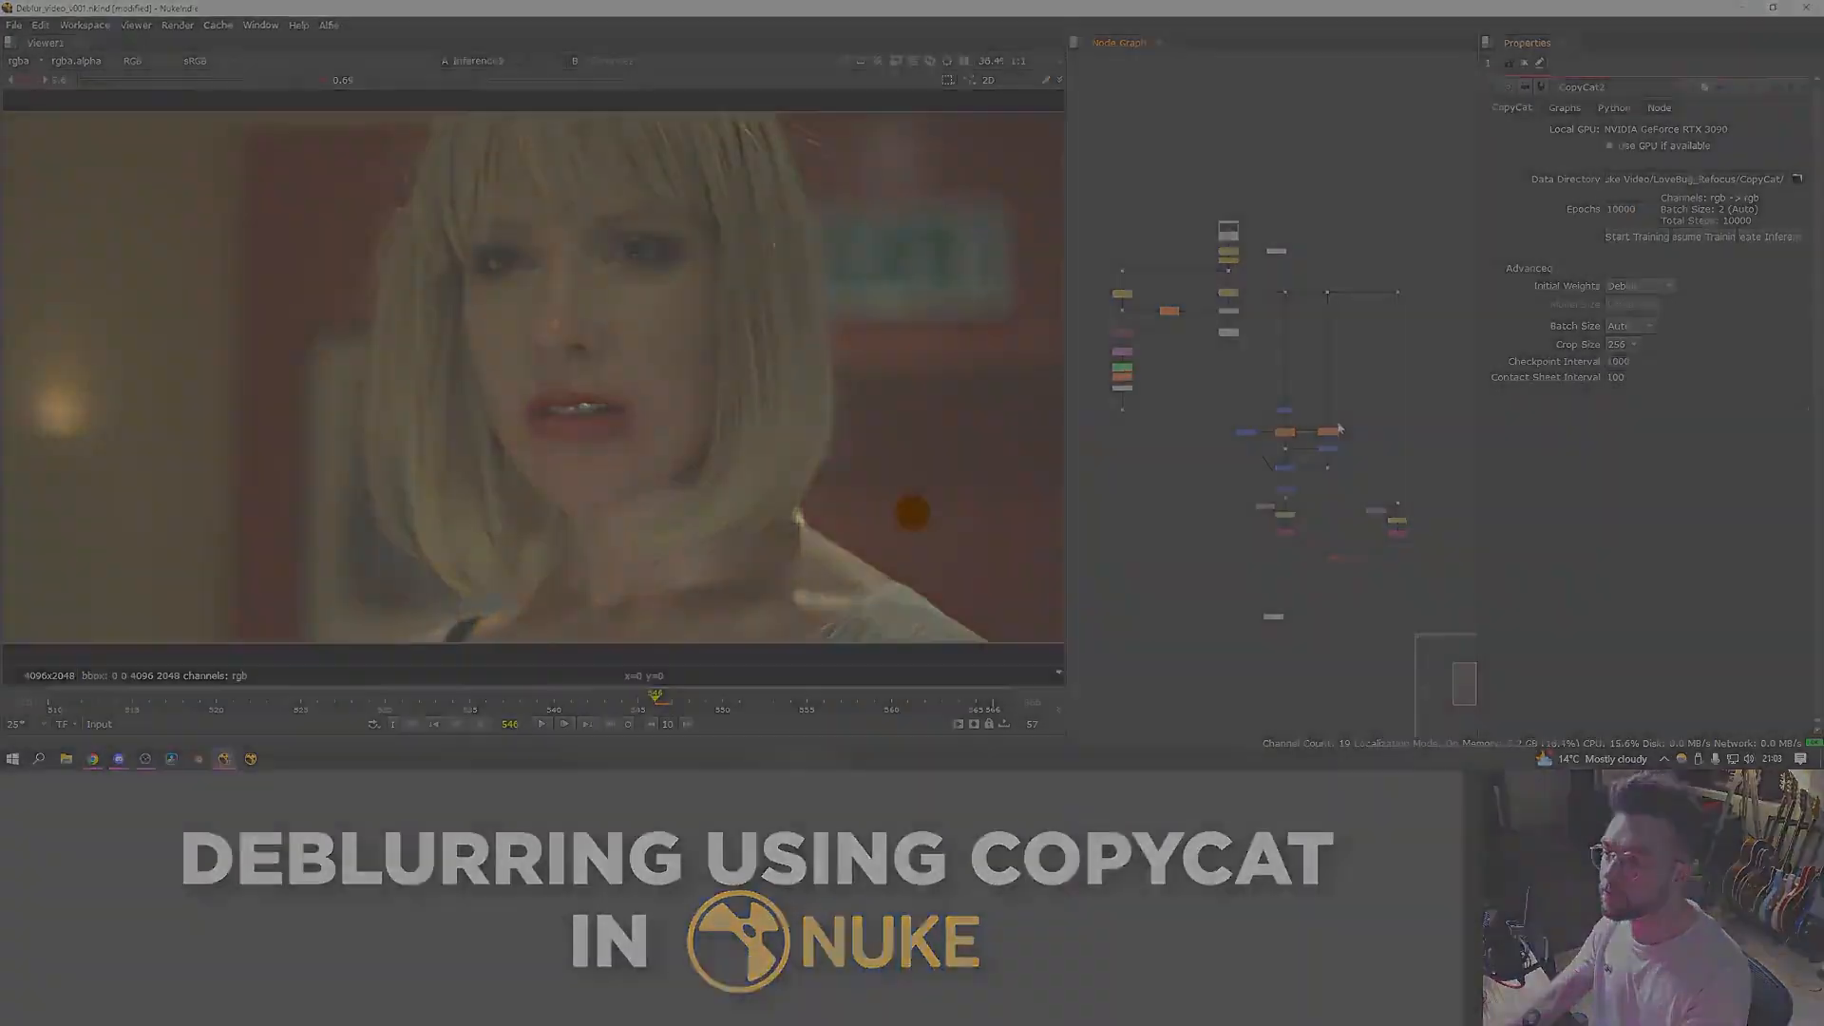